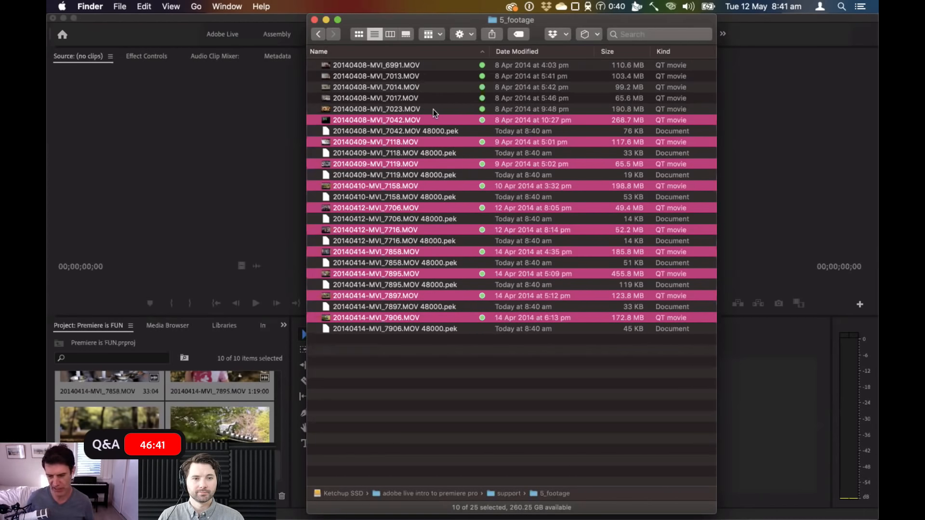
Select the five clips 20140408-MVI_6991.MOV through 20140408-MVI_7023.MOV in the 5_footage folder, then return to Premiere Pro
{"action": "key", "text": "alt+super+a"}
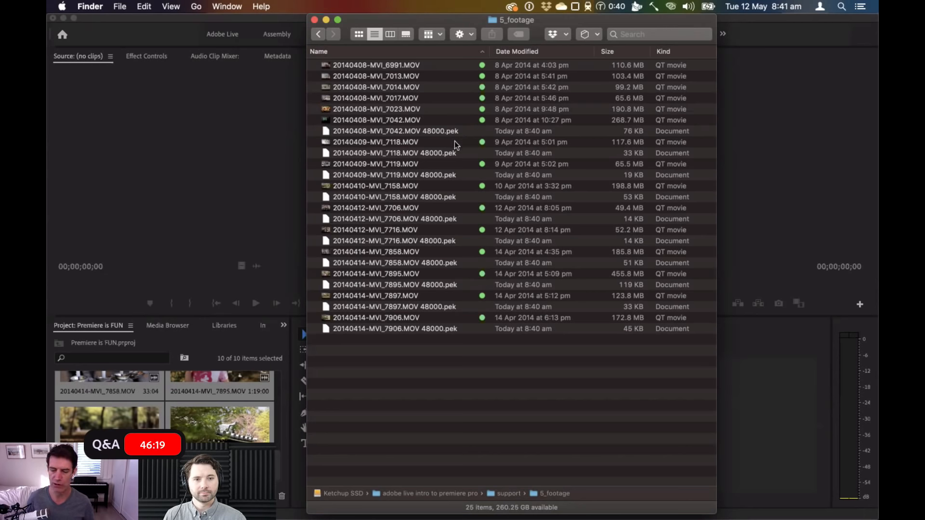
{"action": "left_click", "coordinate": [437, 121], "text": "shift"}
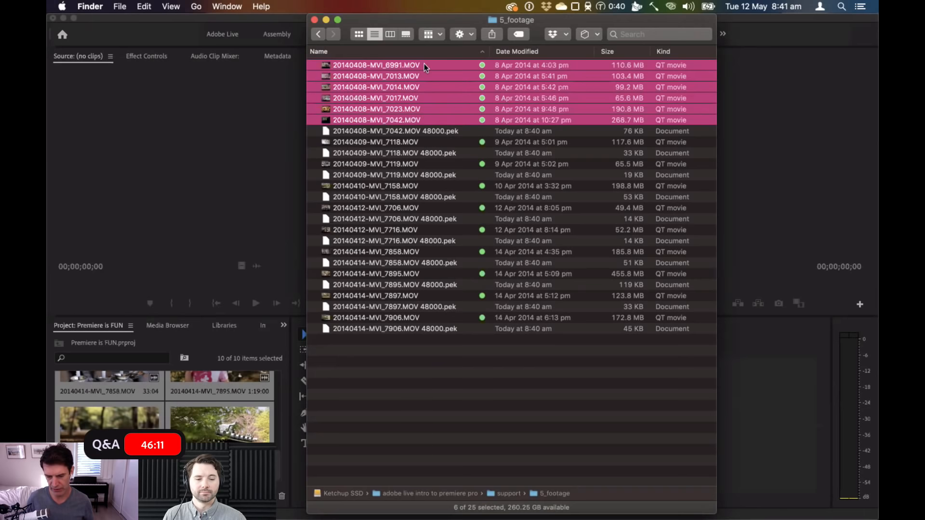
{"action": "left_click", "coordinate": [439, 247]}
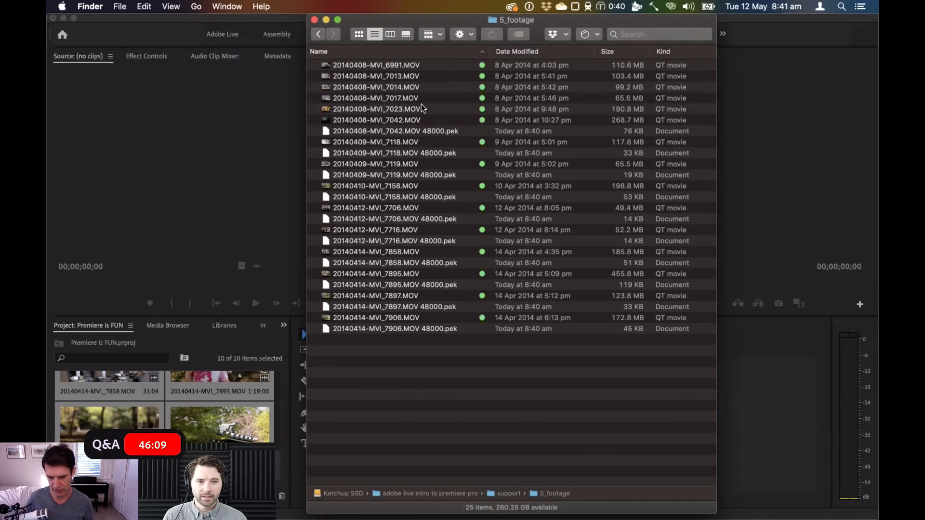
{"action": "left_click_drag", "start_coordinate": [423, 103], "coordinate": [394, 64]}
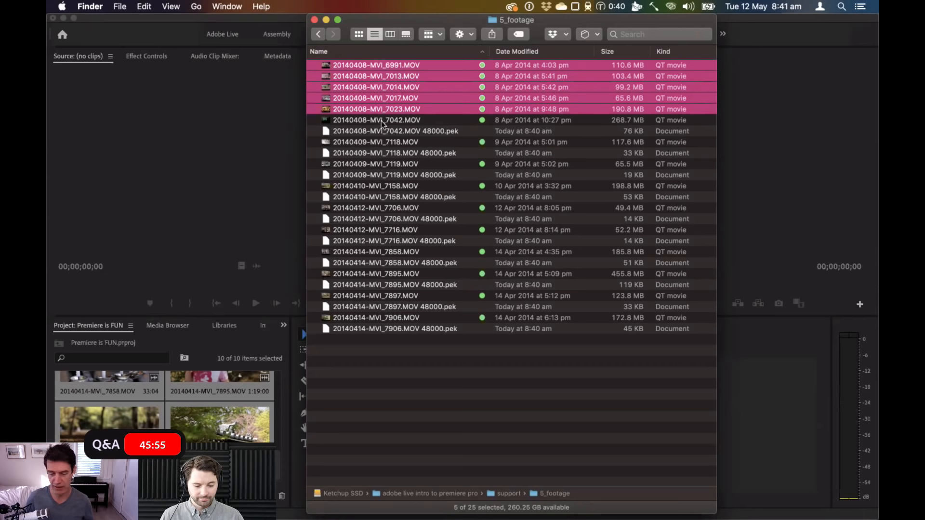
{"action": "left_click_drag", "start_coordinate": [375, 97], "coordinate": [226, 410]}
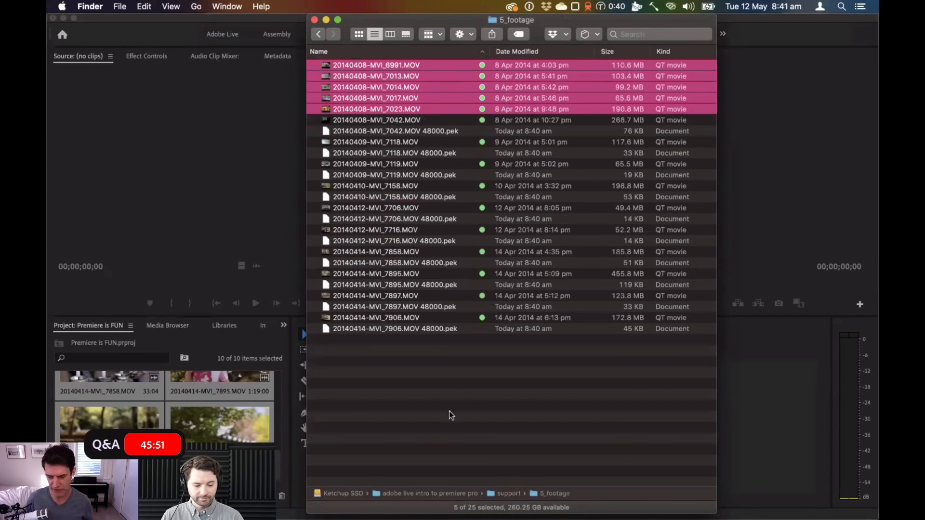
{"action": "left_click", "coordinate": [227, 407]}
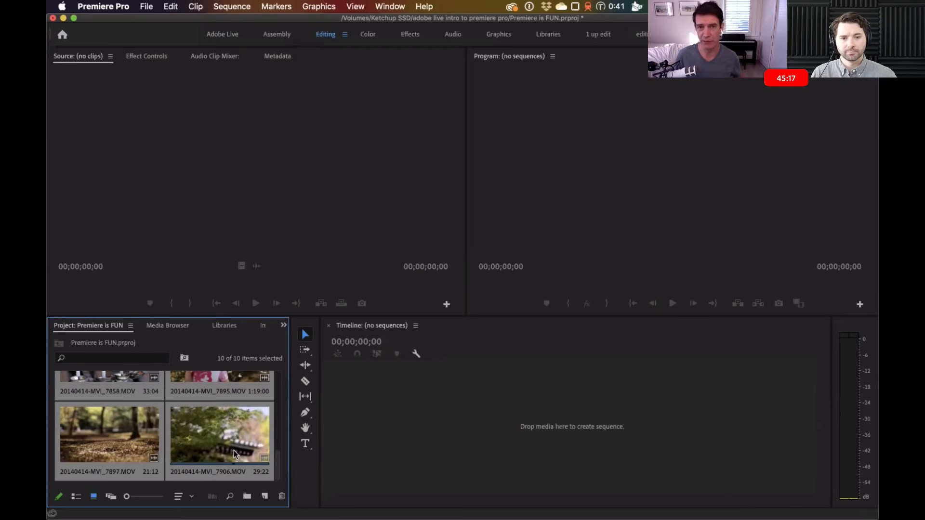
{"action": "left_click", "coordinate": [246, 497]}
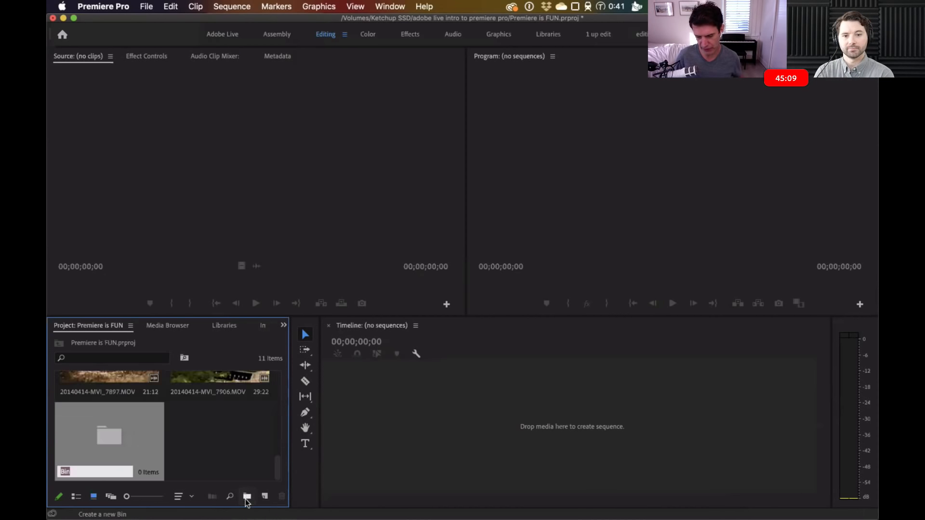
{"action": "left_click", "coordinate": [224, 450]}
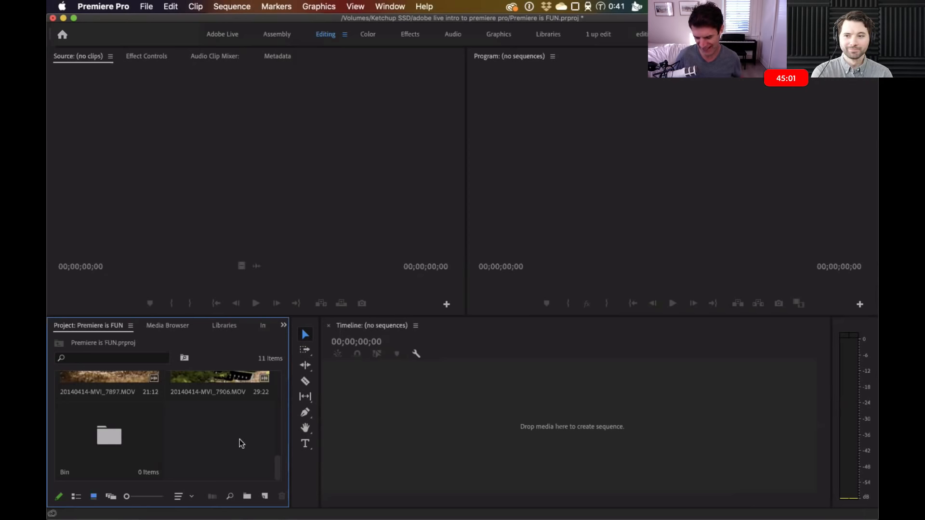
{"action": "key", "text": "super+z"}
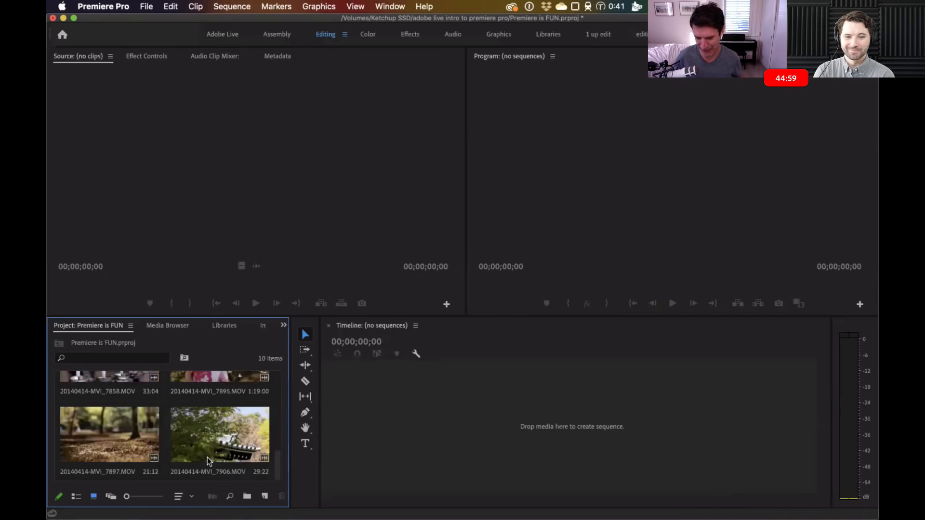
Select all the clips in the Premiere is FUN project and move them together into a new bin
{"action": "key", "text": "super+a"}
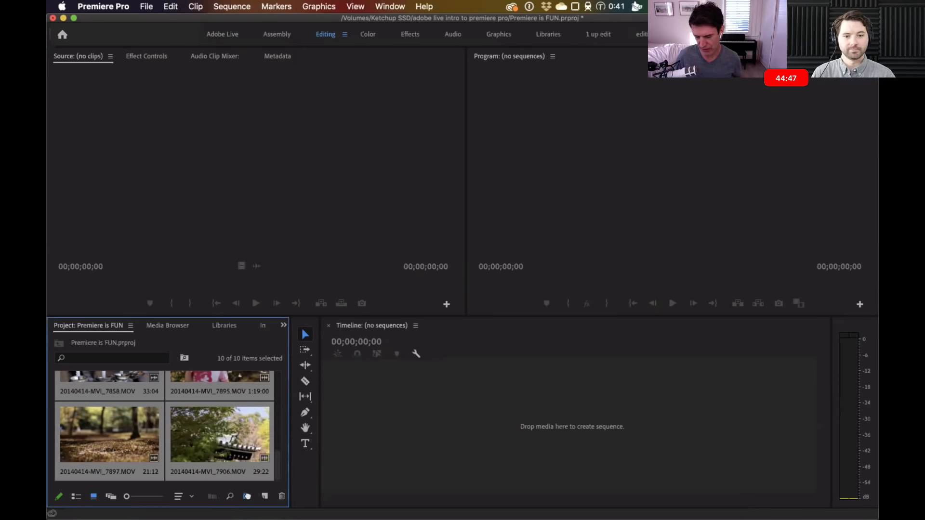
{"action": "left_click", "coordinate": [248, 496]}
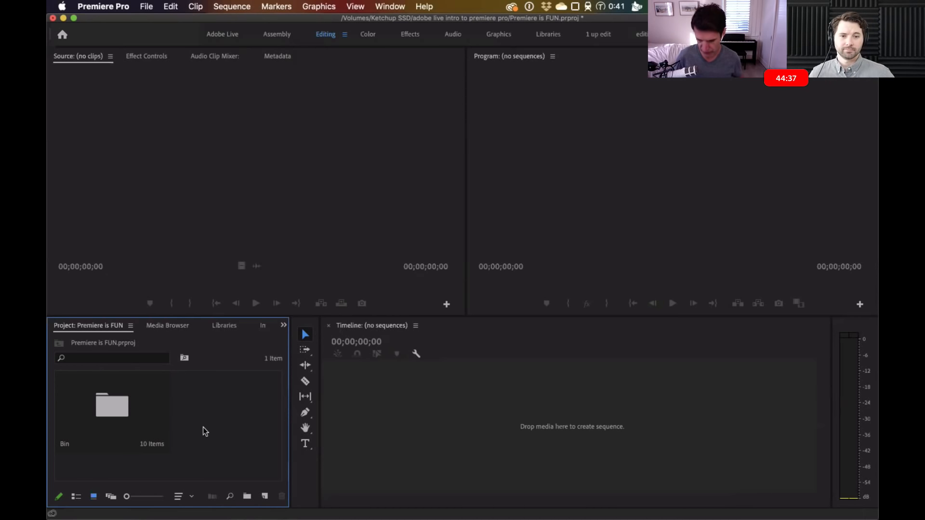
{"action": "key", "text": "super+b"}
{"action": "key", "text": "super+z"}
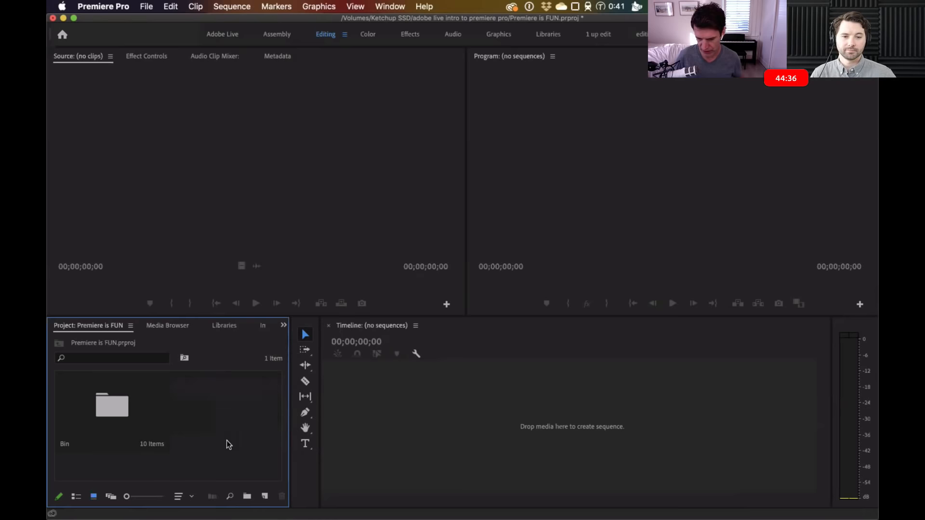
Create a bin named "new content" and import the five clips selected in Finder into it
{"action": "left_click", "coordinate": [247, 496]}
{"action": "type", "text": "new content"}
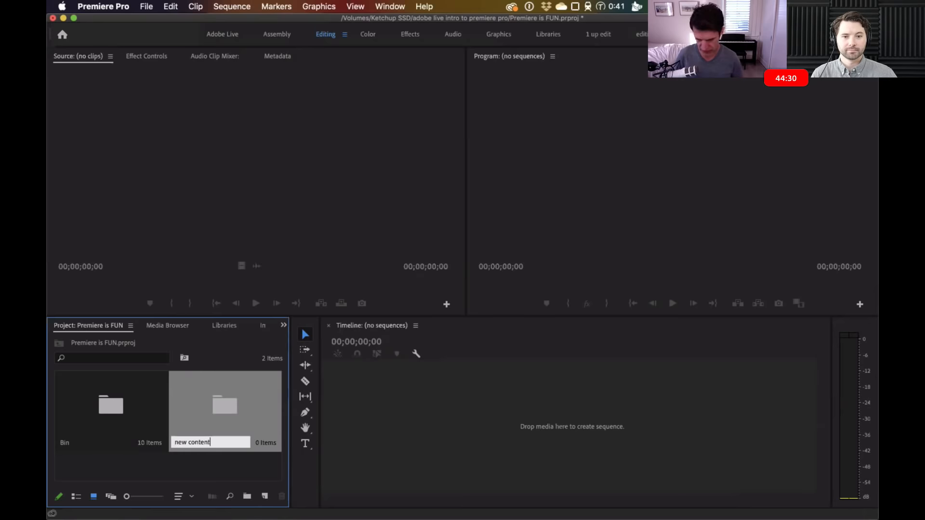
{"action": "key", "text": "Return"}
{"action": "key", "text": "super+Tab"}
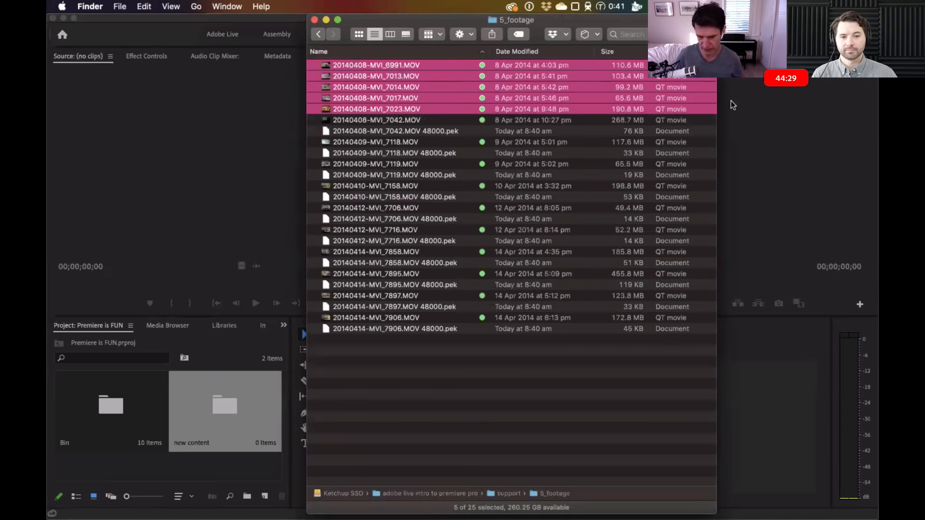
{"action": "left_click_drag", "start_coordinate": [371, 100], "coordinate": [230, 405]}
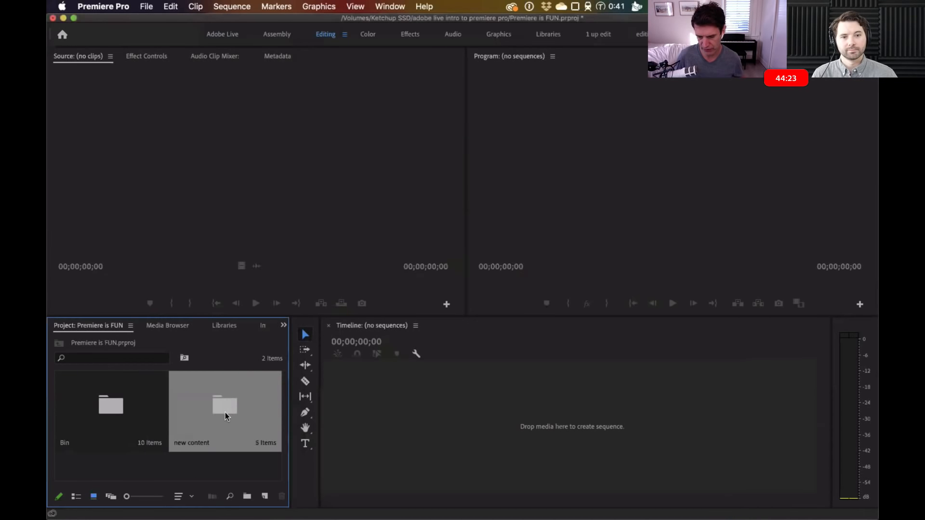
Open the new content bin, look over its clips with the panel maximized, and close the bin
{"action": "double_click", "coordinate": [218, 405]}
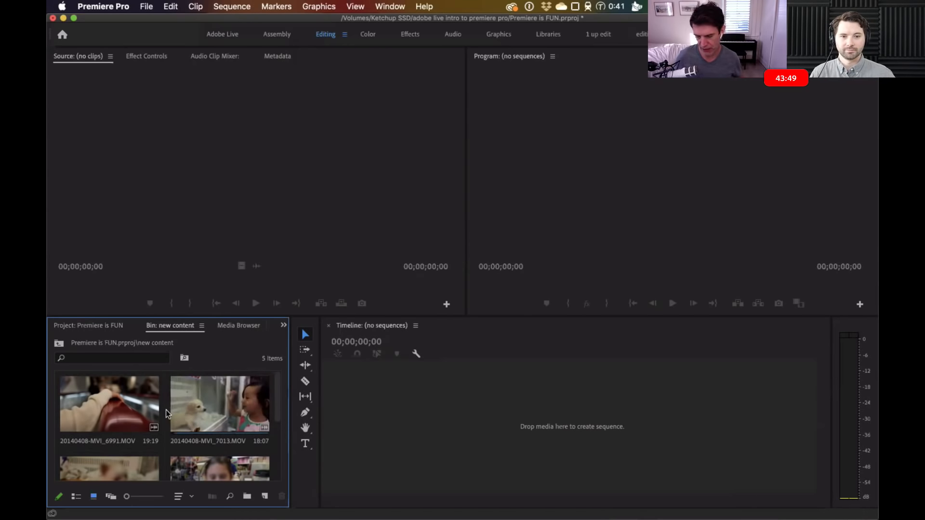
{"action": "key", "text": "grave"}
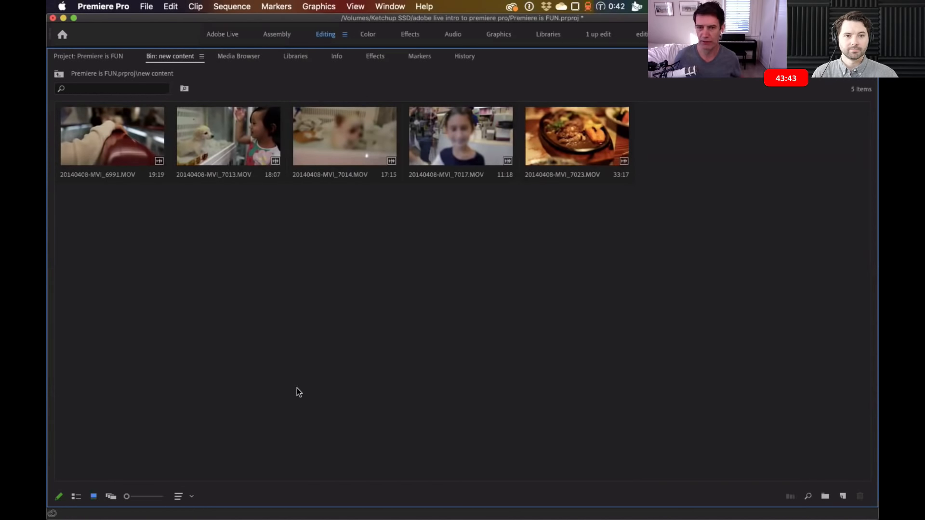
{"action": "key", "text": "grave"}
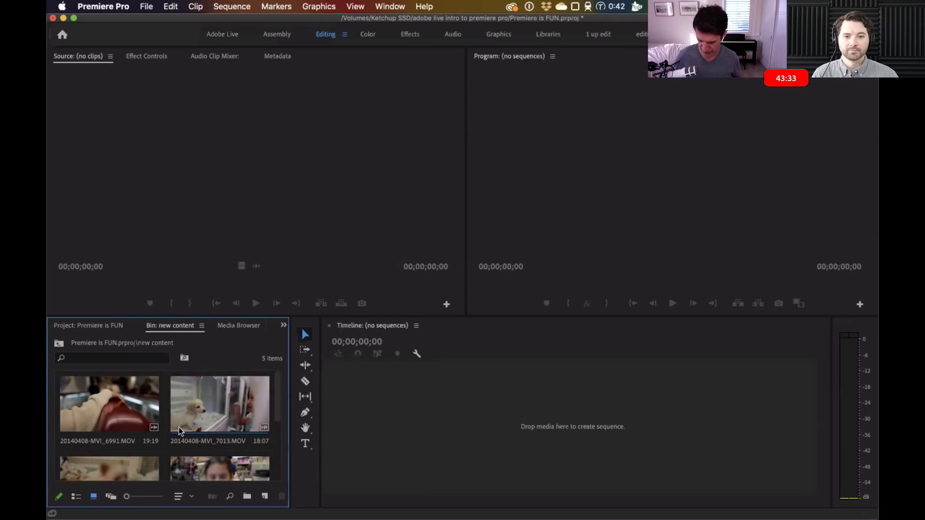
{"action": "key", "text": "grave"}
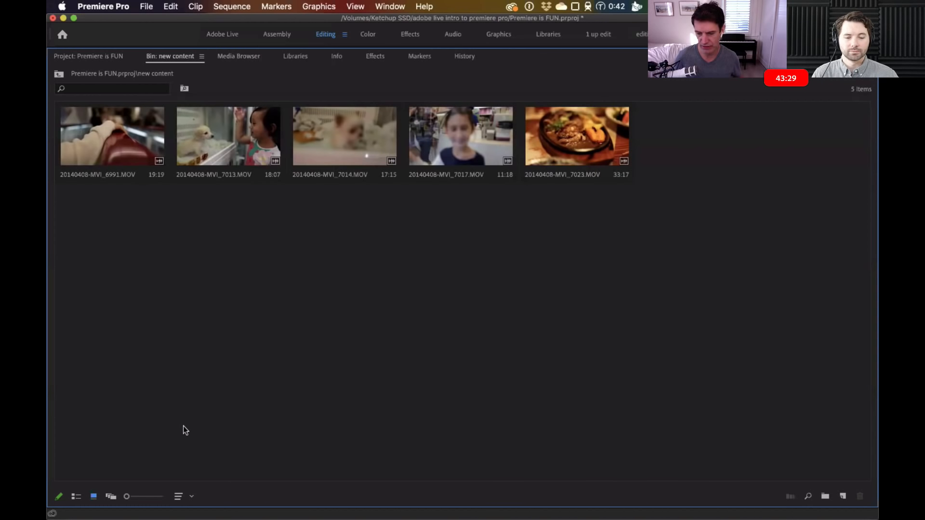
{"action": "key", "text": "super+w"}
{"action": "key", "text": "grave"}
{"action": "left_click", "coordinate": [415, 430]}
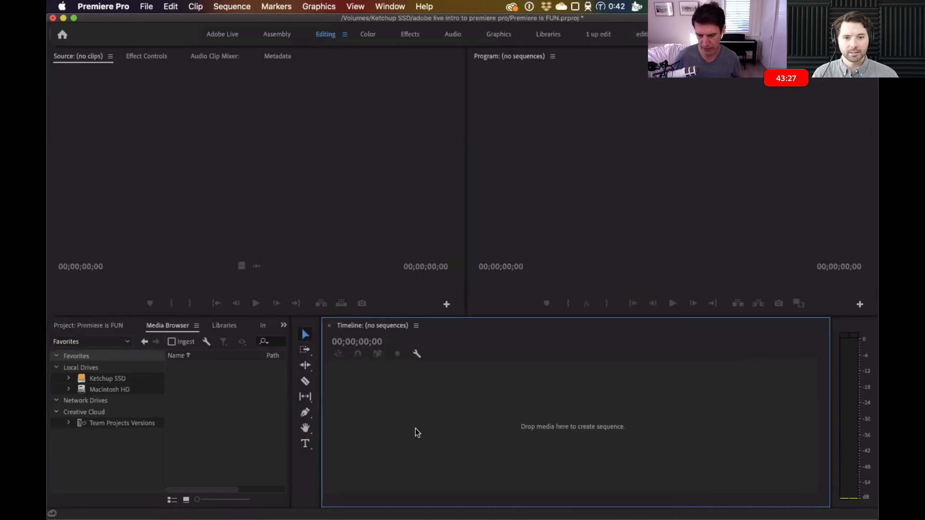
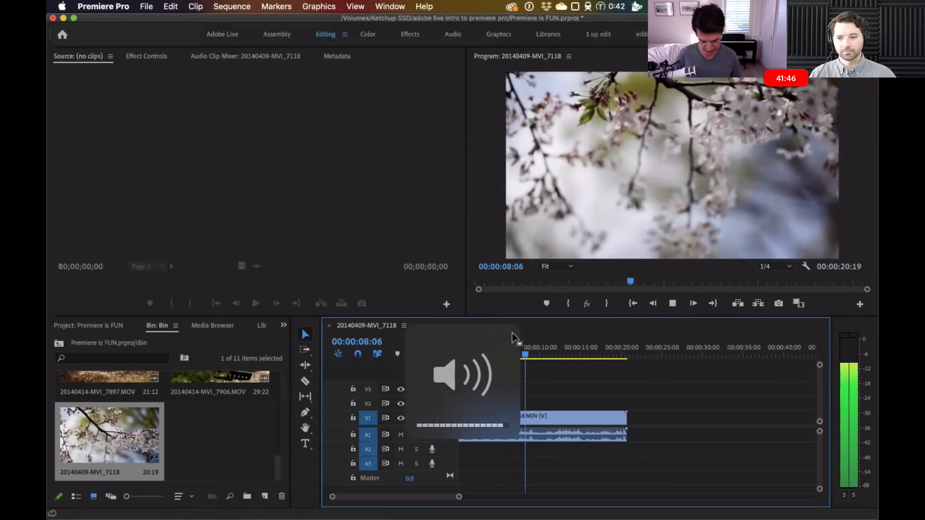
Lower the system volume while the 20140409-MVI_7118 sequence plays and stop playback at 00:00:13:01
{"action": "key", "text": "XF86AudioLowerVolume"}
{"action": "key", "text": "XF86AudioLowerVolume"}
{"action": "key", "text": "XF86AudioLowerVolume"}
{"action": "key", "text": "XF86AudioLowerVolume"}
{"action": "key", "text": "XF86AudioLowerVolume"}
{"action": "key", "text": "XF86AudioLowerVolume"}
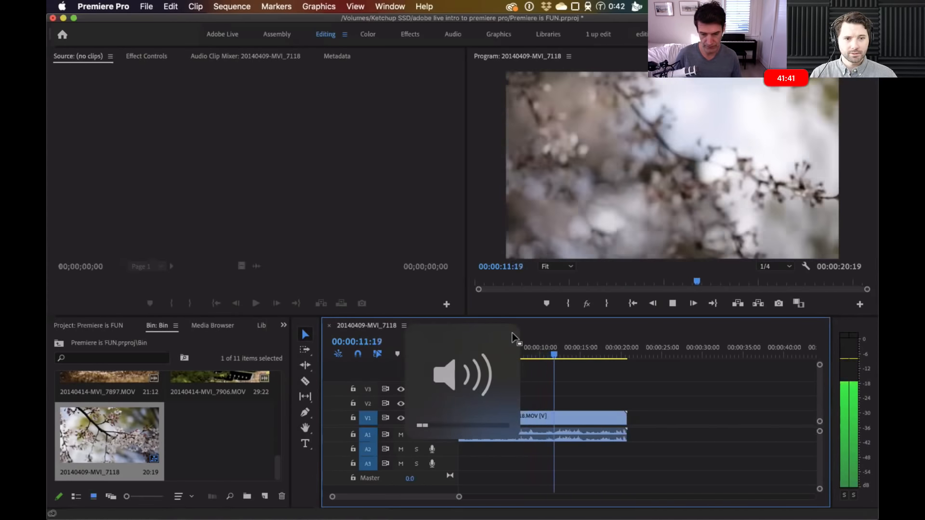
{"action": "key", "text": "XF86AudioRaiseVolume"}
{"action": "key", "text": "space"}
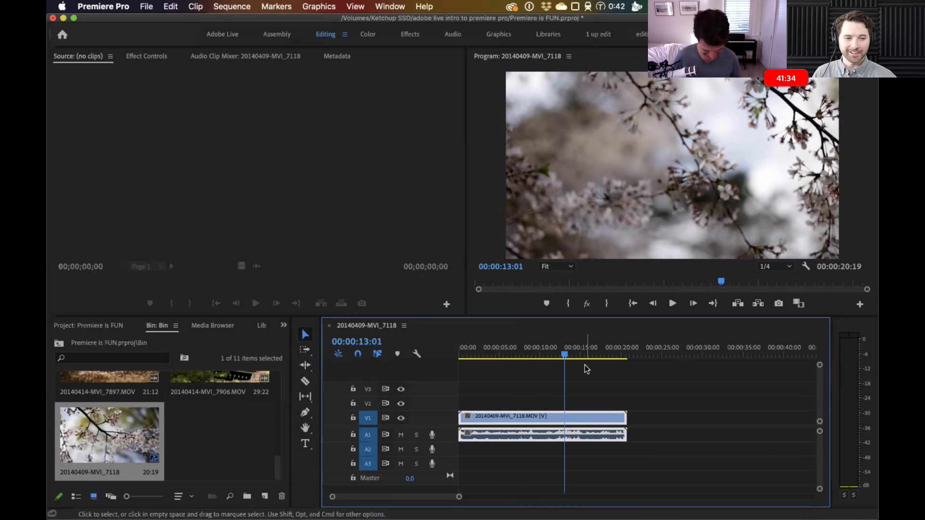
{"action": "key", "text": "XF86AudioLowerVolume"}
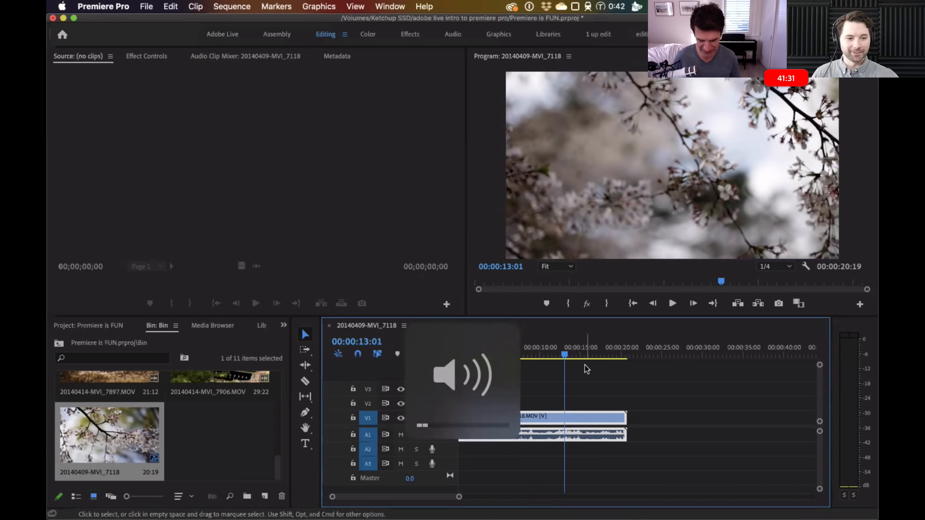
Move the playhead to 00:00:03:12 and mute audio tracks A1, A2 and A3
{"action": "left_click", "coordinate": [486, 347]}
{"action": "left_click", "coordinate": [400, 434]}
{"action": "left_click", "coordinate": [400, 449]}
{"action": "left_click", "coordinate": [400, 463]}
Delete the 20140409-MVI_7118 sequence from the bin
{"action": "left_click", "coordinate": [116, 409]}
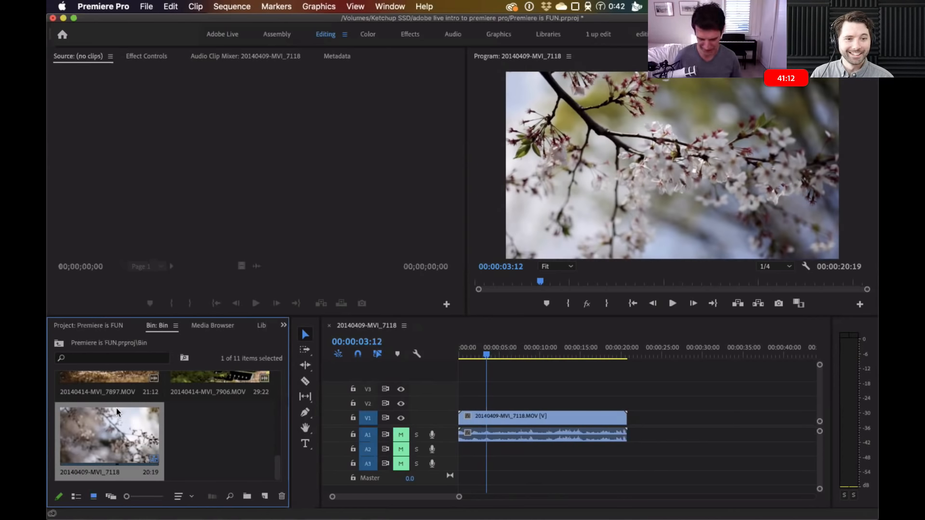
{"action": "left_click", "coordinate": [254, 433]}
{"action": "left_click", "coordinate": [131, 434]}
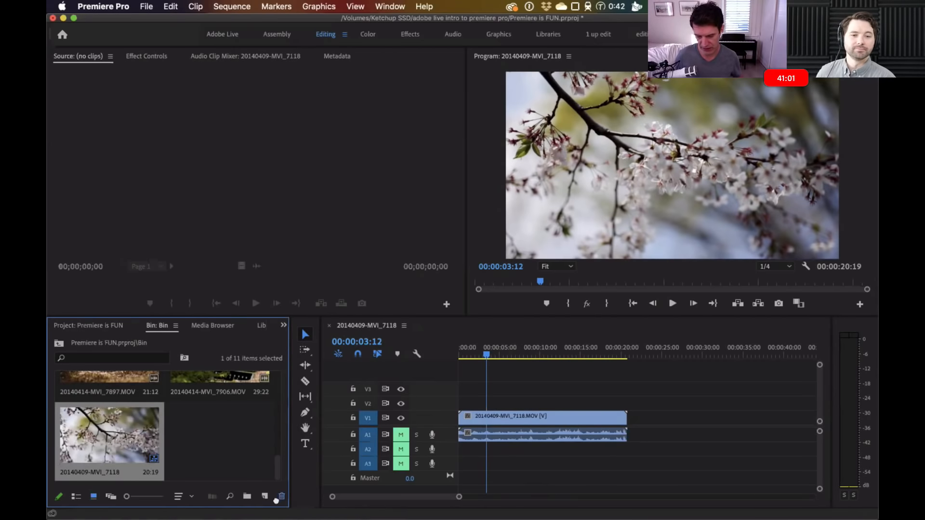
{"action": "left_click", "coordinate": [281, 496]}
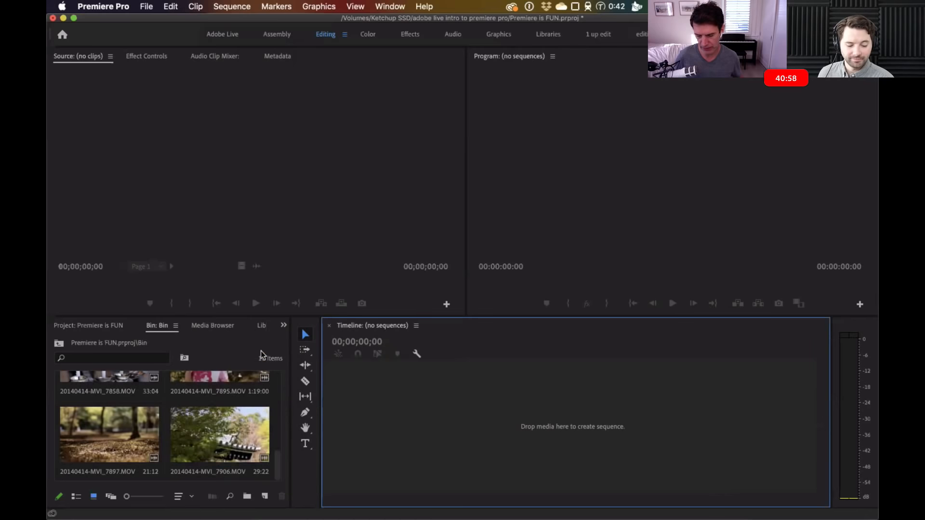
Create a new sequence from the four adjacent clips 20140410-MVI_7158 through 20140414-MVI_7858 in the maximized bin
{"action": "key", "text": "grave"}
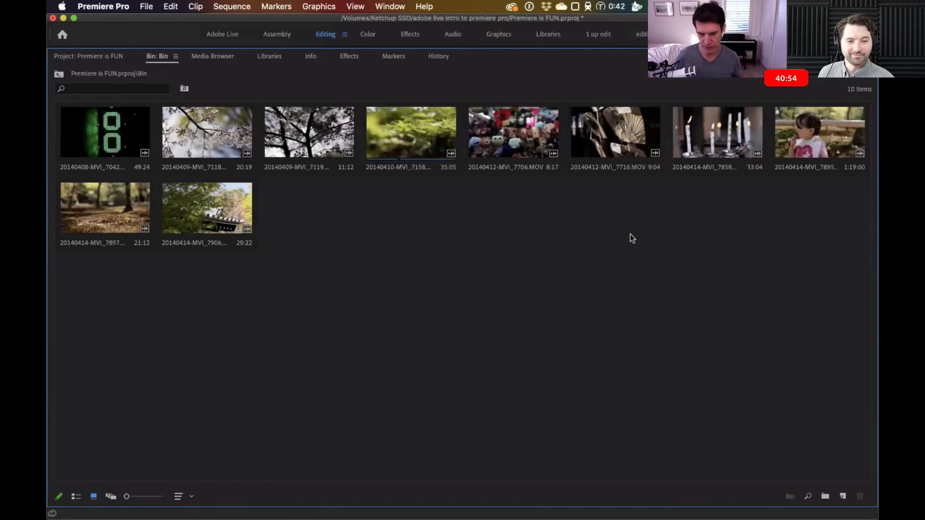
{"action": "left_click", "coordinate": [411, 135]}
{"action": "left_click", "coordinate": [718, 135], "text": "shift"}
{"action": "left_click_drag", "start_coordinate": [843, 496], "coordinate": [846, 496]}
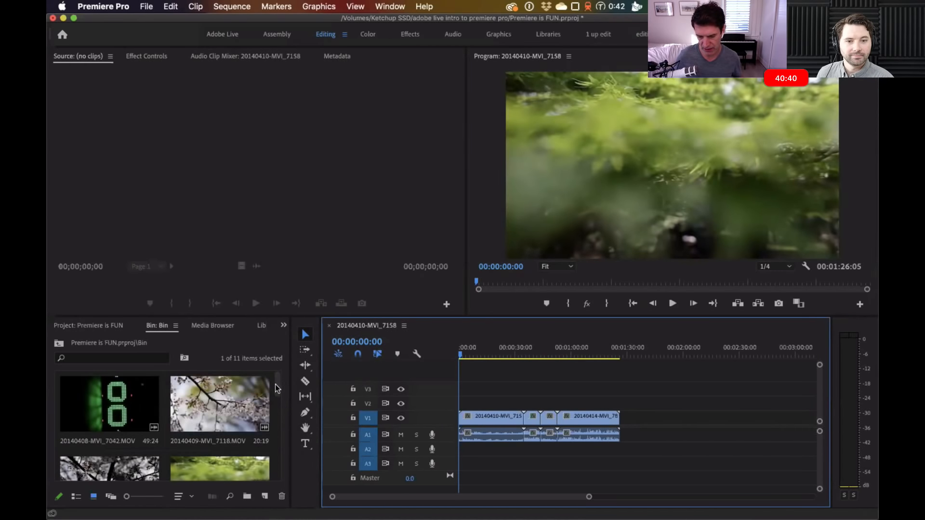
Scrub the new sequence to 00:01:15:17 and delete all of its clips from the timeline
{"action": "left_click_drag", "start_coordinate": [277, 389], "coordinate": [277, 471]}
{"action": "key", "text": "="}
{"action": "left_click_drag", "start_coordinate": [460, 355], "coordinate": [742, 355]}
{"action": "key", "text": "super+a"}
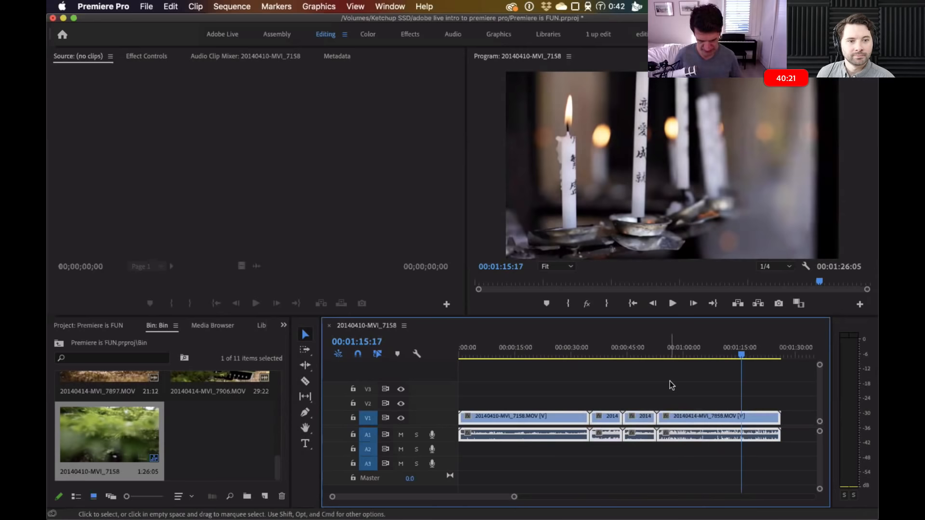
{"action": "key", "text": "Delete"}
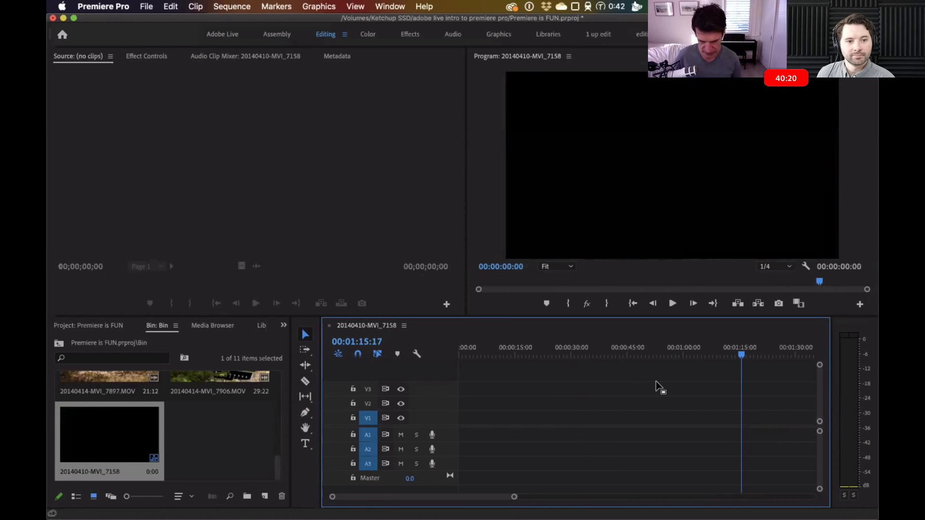
Delete the emptied 20140410-MVI_7158 sequence from the bin
{"action": "left_click", "coordinate": [207, 440]}
{"action": "left_click", "coordinate": [109, 433]}
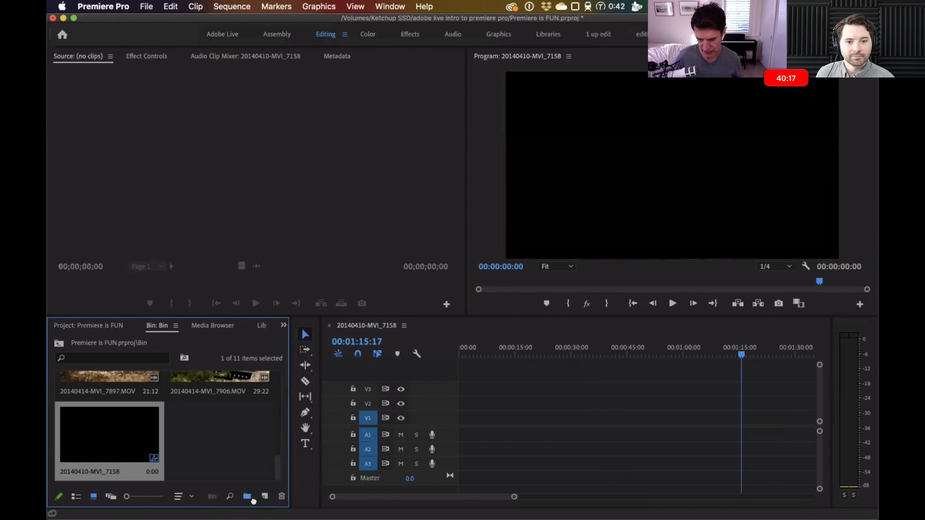
{"action": "left_click", "coordinate": [282, 496]}
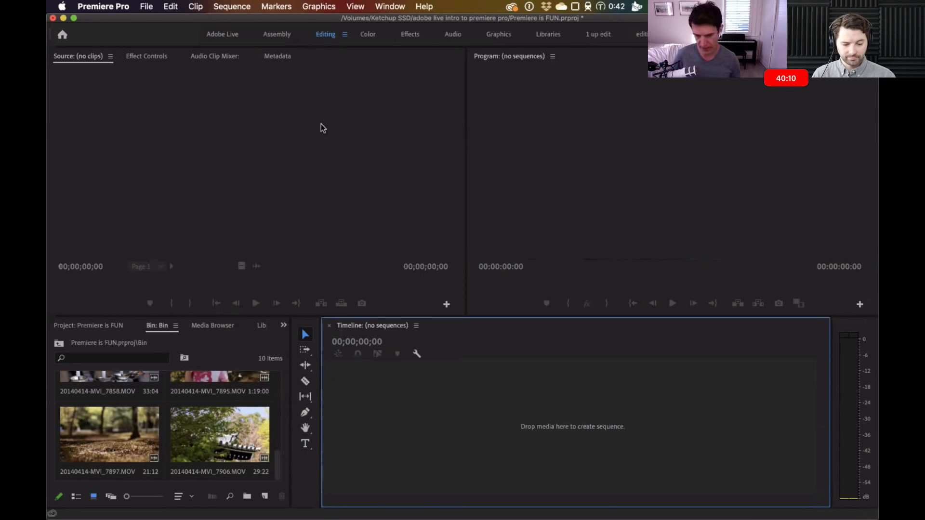
Examine the available presets for a new sequence, including the DNxHD 1080p 25 group, without creating a sequence
{"action": "left_click", "coordinate": [147, 6]}
{"action": "left_click", "coordinate": [263, 499]}
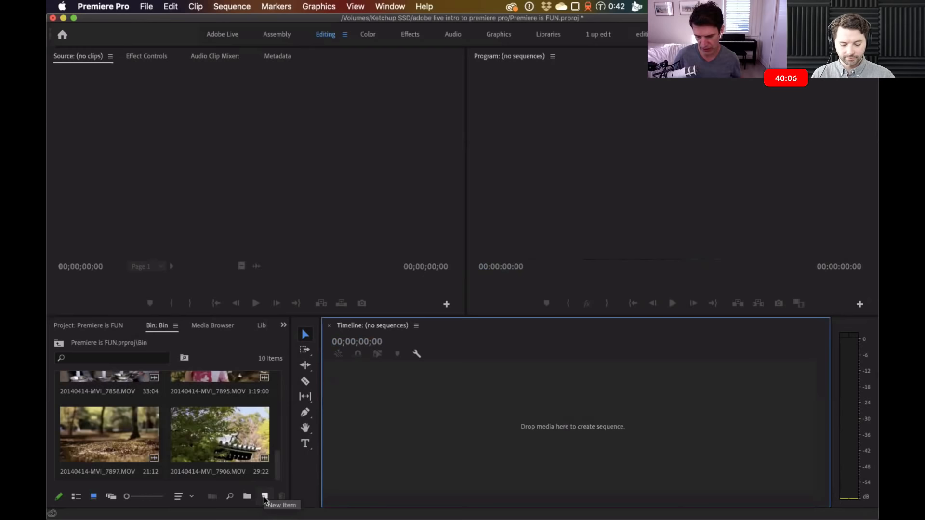
{"action": "left_click", "coordinate": [264, 497]}
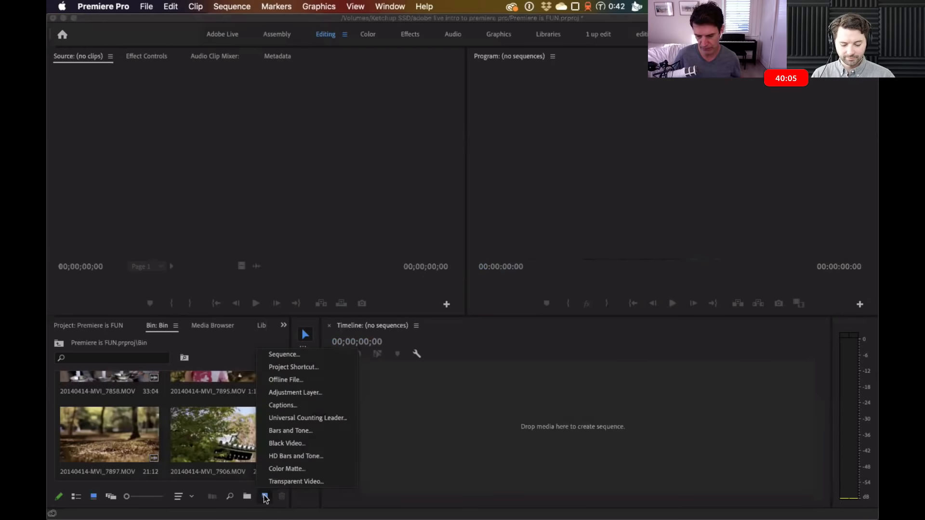
{"action": "left_click", "coordinate": [290, 357]}
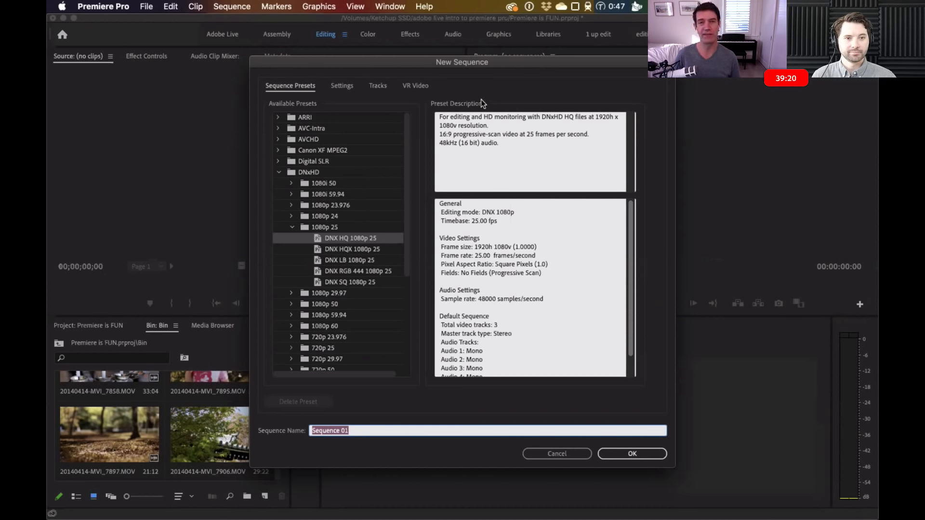
{"action": "left_click", "coordinate": [557, 453]}
{"action": "left_click", "coordinate": [264, 496]}
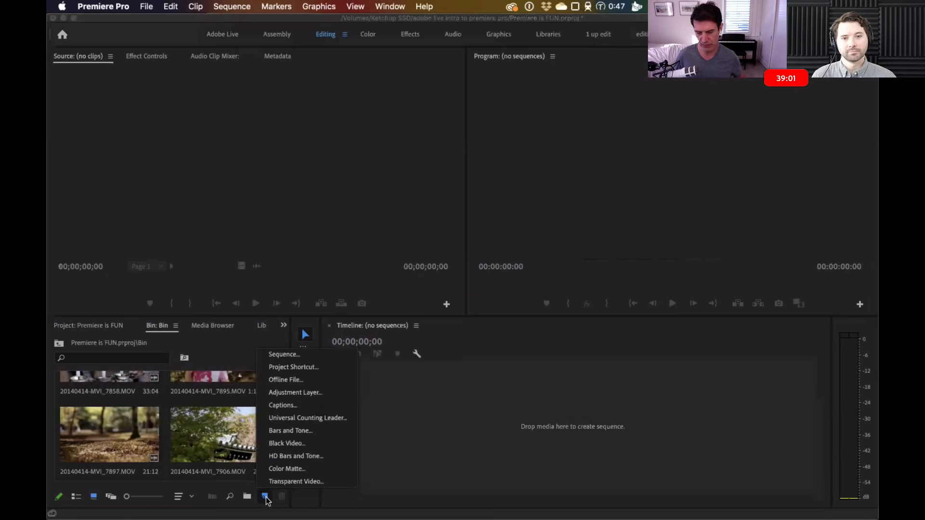
{"action": "left_click", "coordinate": [285, 355]}
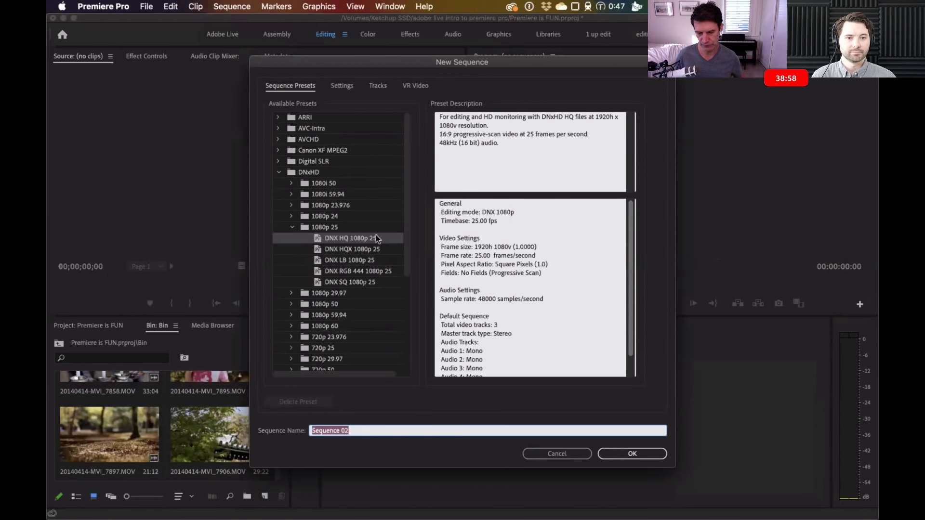
{"action": "left_click_drag", "start_coordinate": [402, 245], "coordinate": [403, 217]}
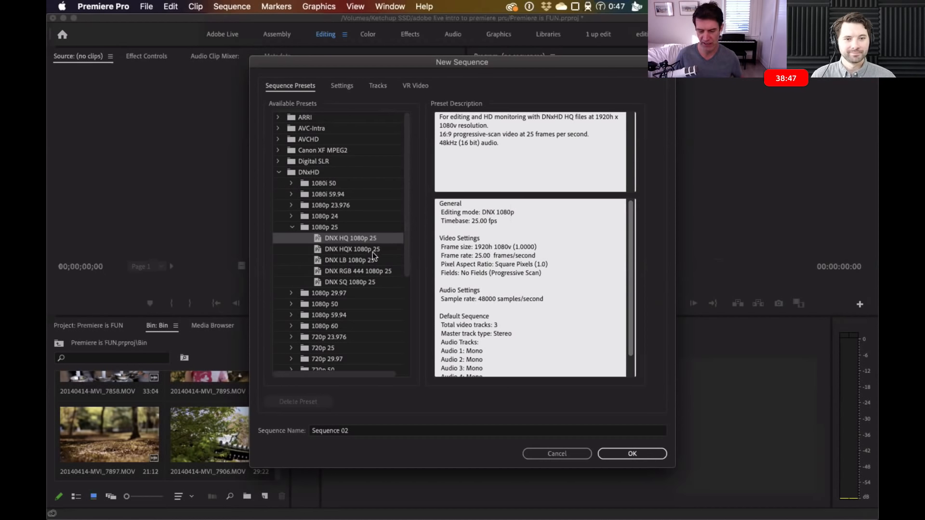
{"action": "left_click", "coordinate": [553, 456]}
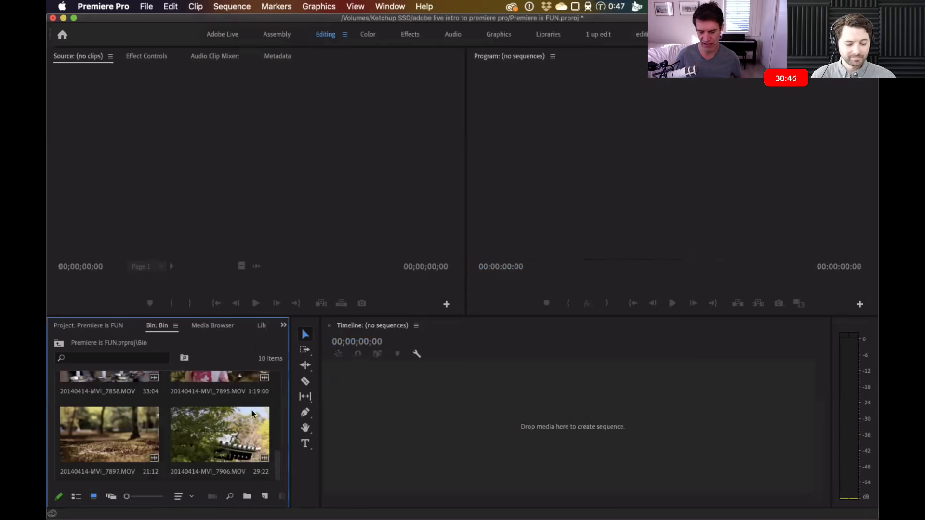
Create a sequence from the clip 20140414-MVI_7906.MOV and delete that sequence from the bin
{"action": "left_click", "coordinate": [215, 429]}
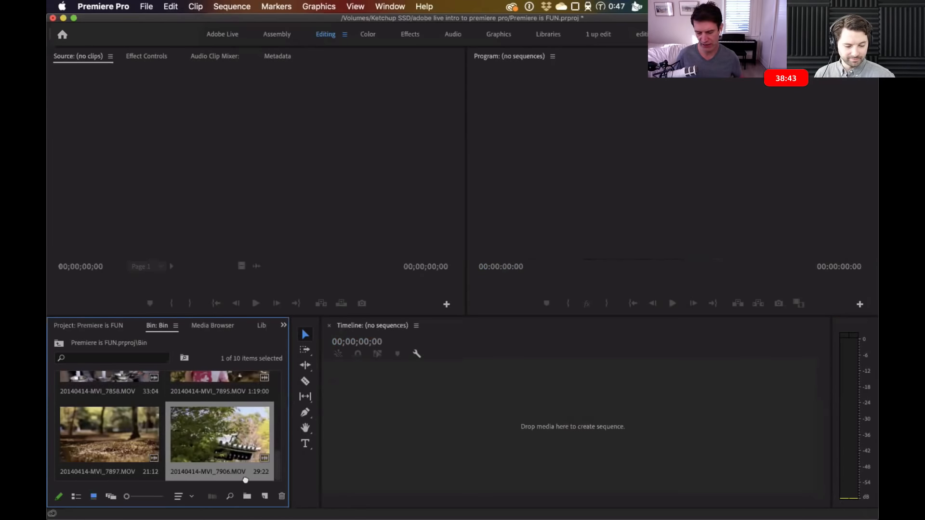
{"action": "left_click_drag", "start_coordinate": [345, 464], "coordinate": [527, 419]}
{"action": "key", "text": "Delete"}
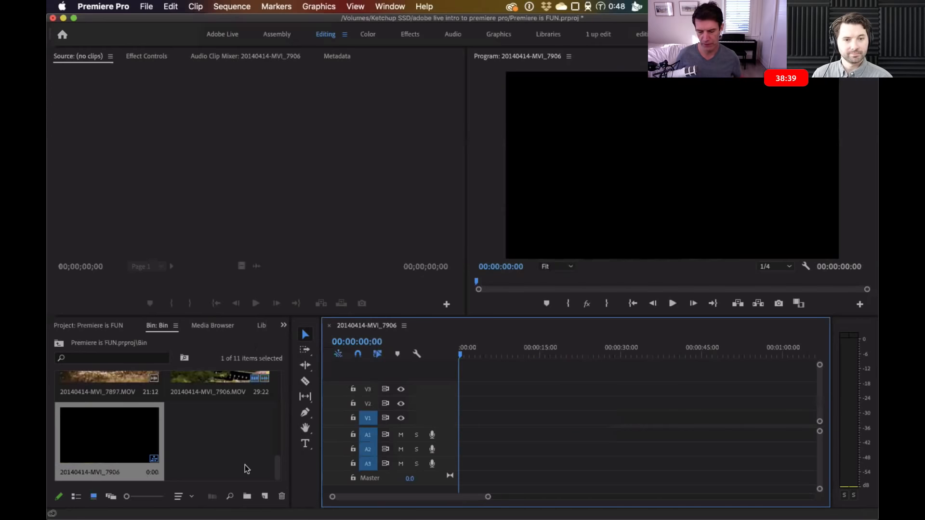
Create a new sequence with the DNX HQ 1080p 25 preset and rename it "test" in the bin
{"action": "left_click", "coordinate": [265, 496]}
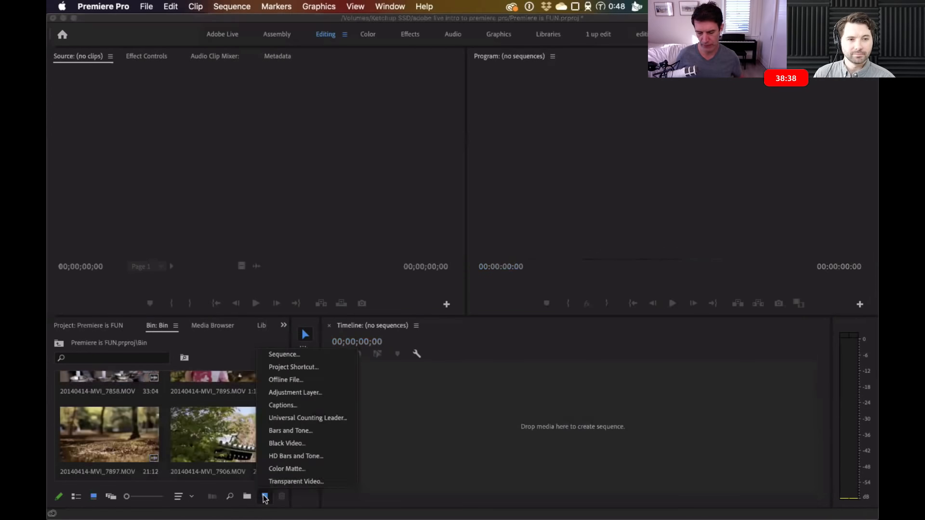
{"action": "left_click", "coordinate": [295, 357]}
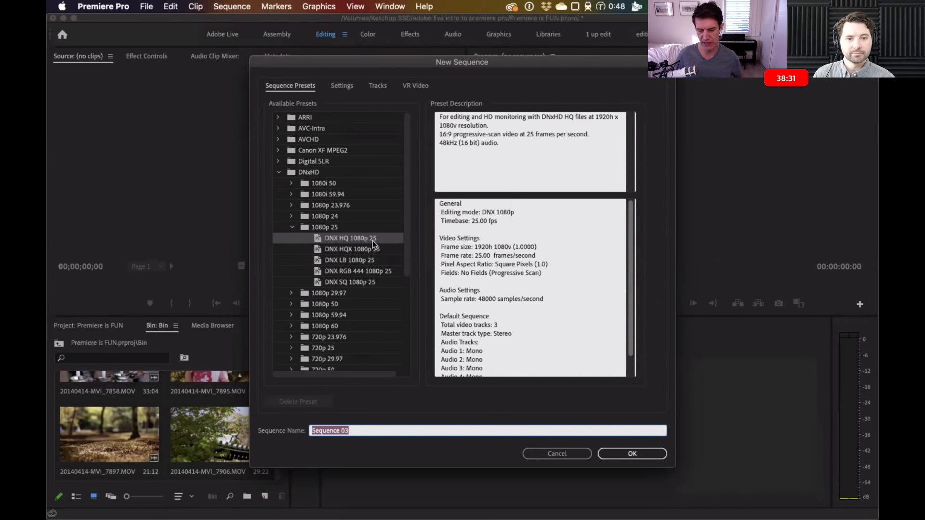
{"action": "left_click", "coordinate": [641, 455]}
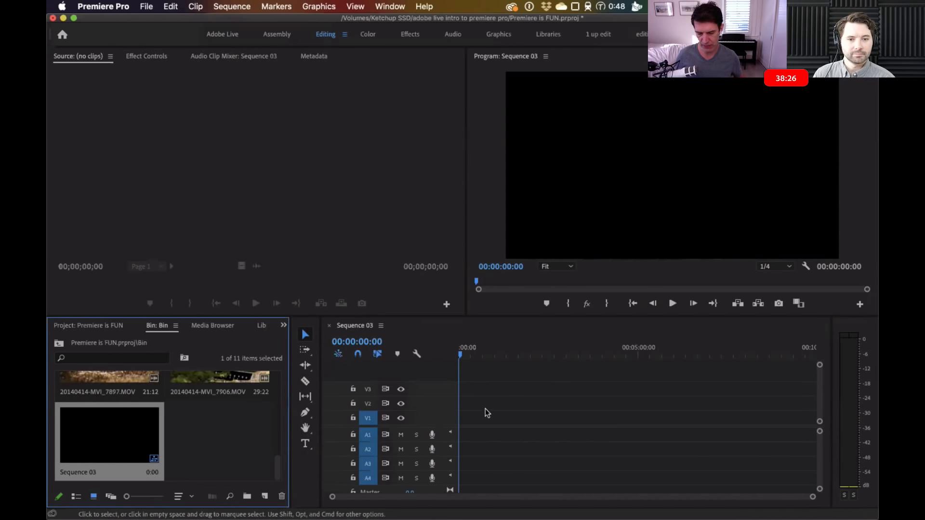
{"action": "left_click", "coordinate": [99, 471]}
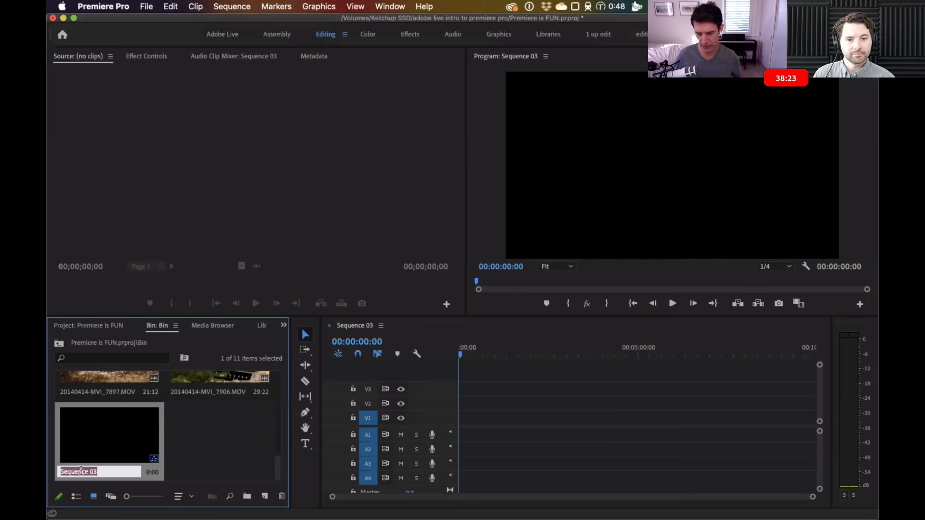
{"action": "type", "text": "test"}
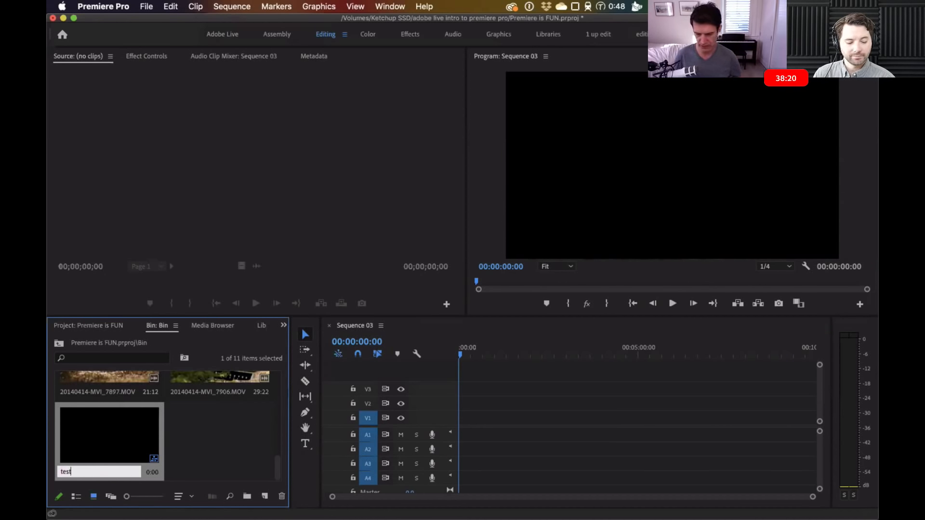
{"action": "key", "text": "Return"}
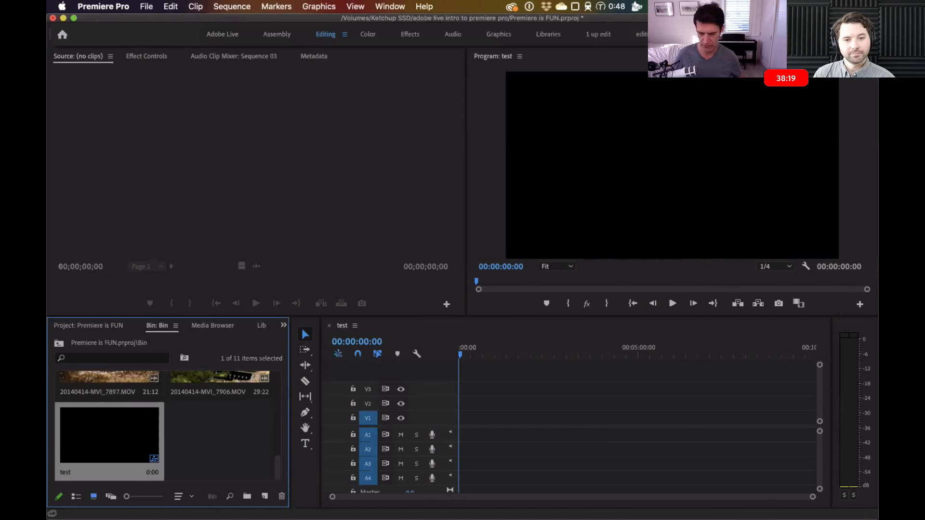
Place the clips 20140414-MVI_7906.MOV and 20140414-MVI_7858.MOV back to back on V1 from the start of the test sequence
{"action": "left_click", "coordinate": [238, 458]}
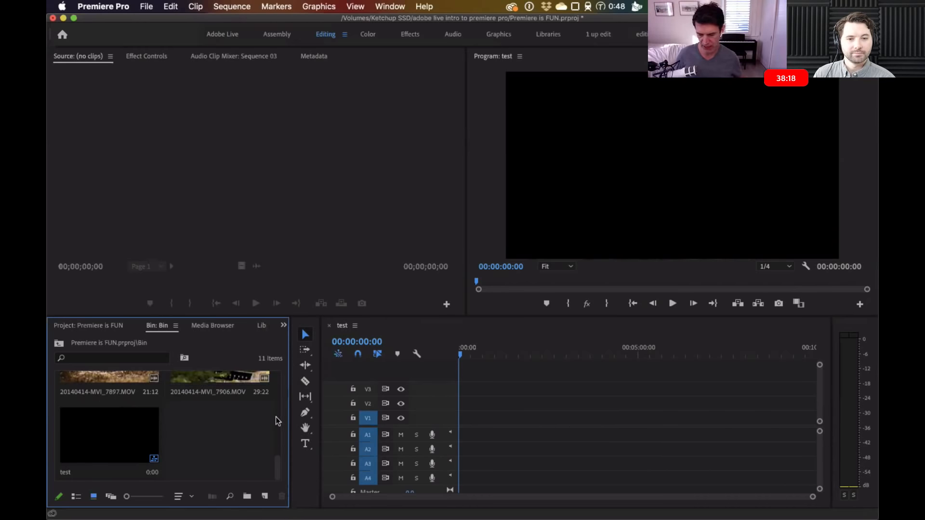
{"action": "scroll", "coordinate": [278, 467], "scroll_direction": "up", "scroll_amount": 3}
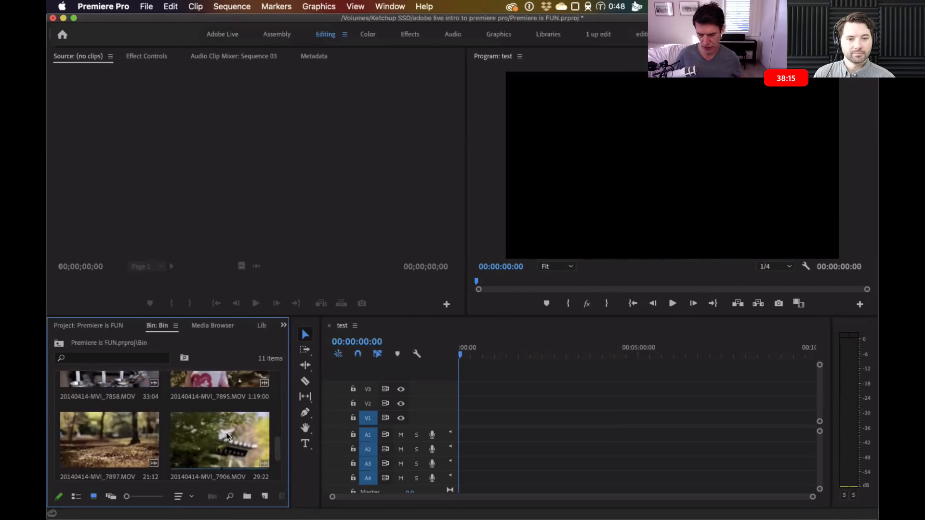
{"action": "left_click", "coordinate": [238, 425]}
{"action": "left_click_drag", "start_coordinate": [238, 425], "coordinate": [457, 417]}
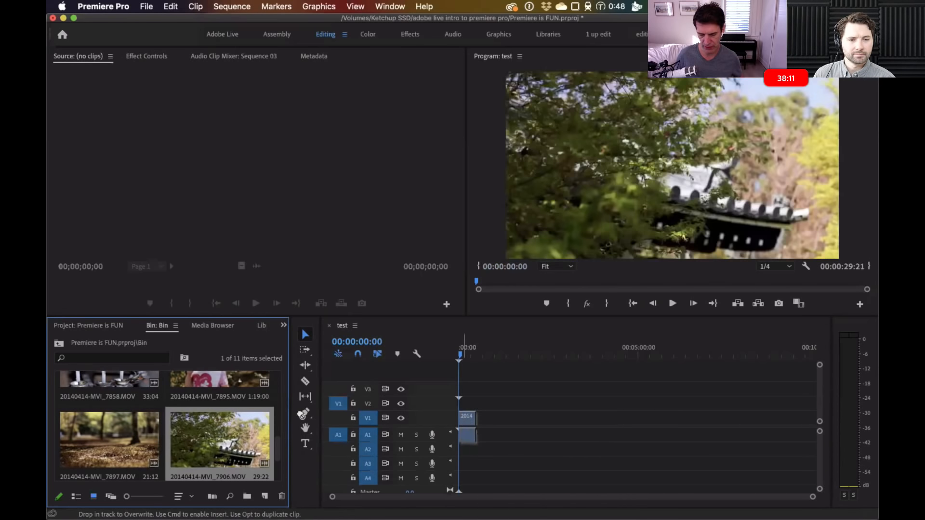
{"action": "left_click", "coordinate": [113, 375]}
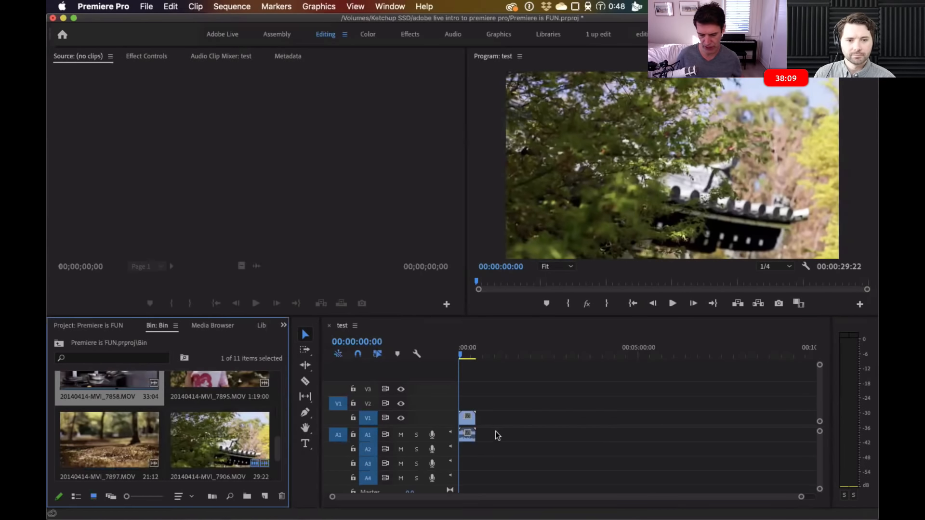
{"action": "left_click_drag", "start_coordinate": [123, 381], "coordinate": [481, 426]}
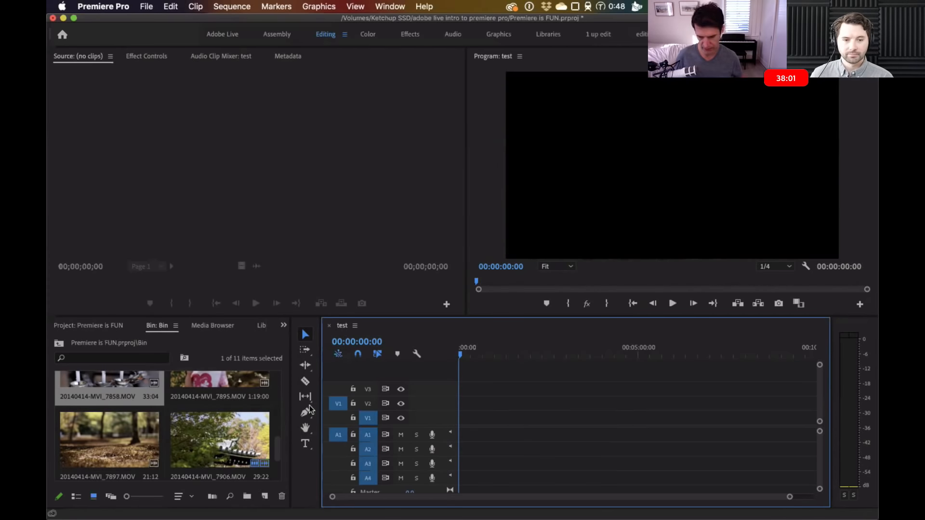
Delete the test sequence from the bin
{"action": "scroll", "coordinate": [192, 432], "scroll_direction": "down", "scroll_amount": 2}
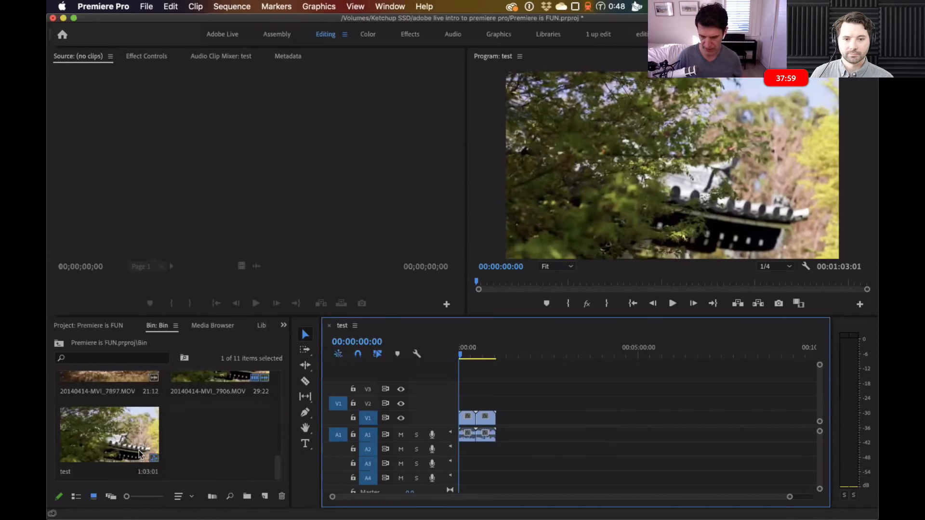
{"action": "left_click", "coordinate": [124, 434]}
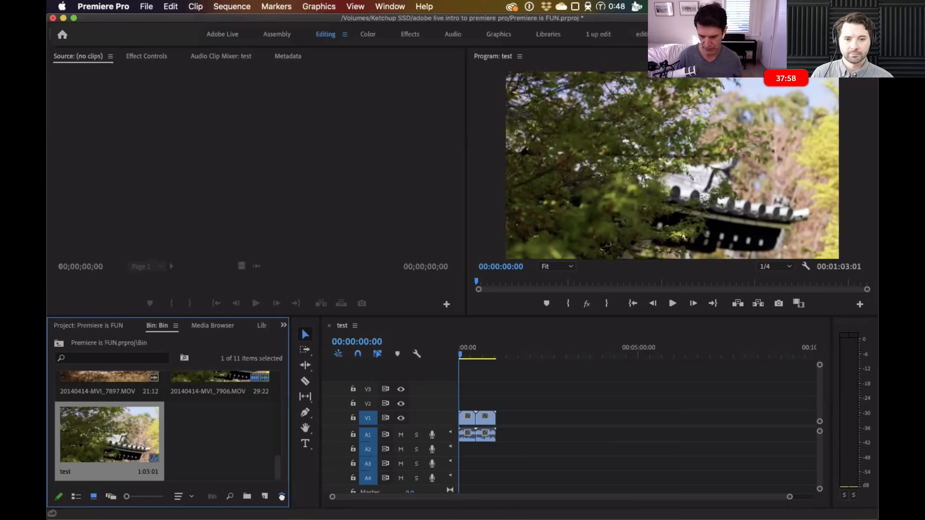
{"action": "left_click", "coordinate": [281, 496]}
Create a new sequence with the DNX HQ 720p 59.94 preset from the DNxHD group
{"action": "left_click", "coordinate": [265, 496]}
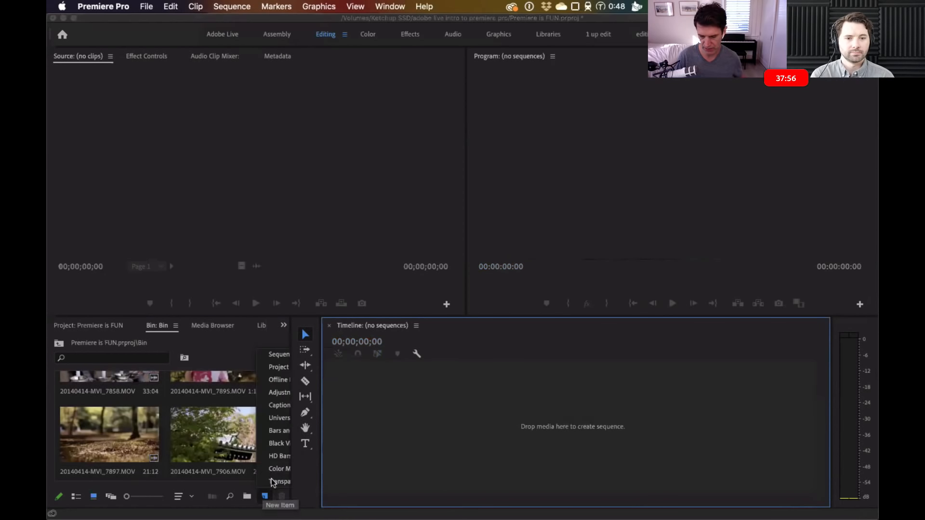
{"action": "left_click", "coordinate": [280, 355]}
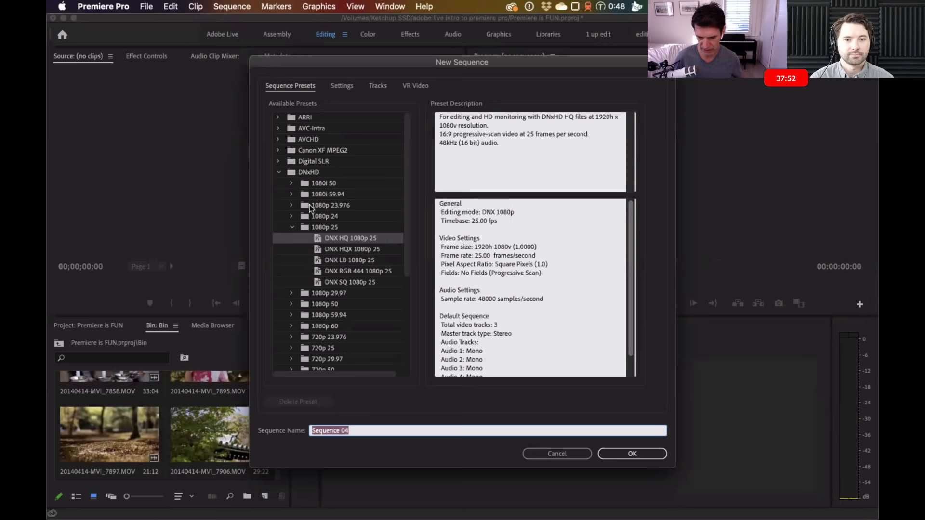
{"action": "scroll", "coordinate": [296, 259], "scroll_direction": "down", "scroll_amount": 5}
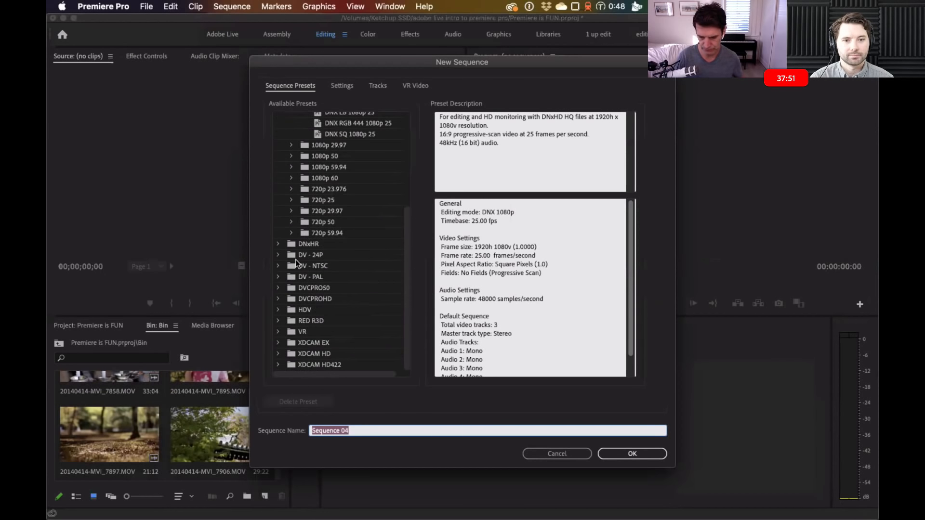
{"action": "left_click", "coordinate": [292, 233]}
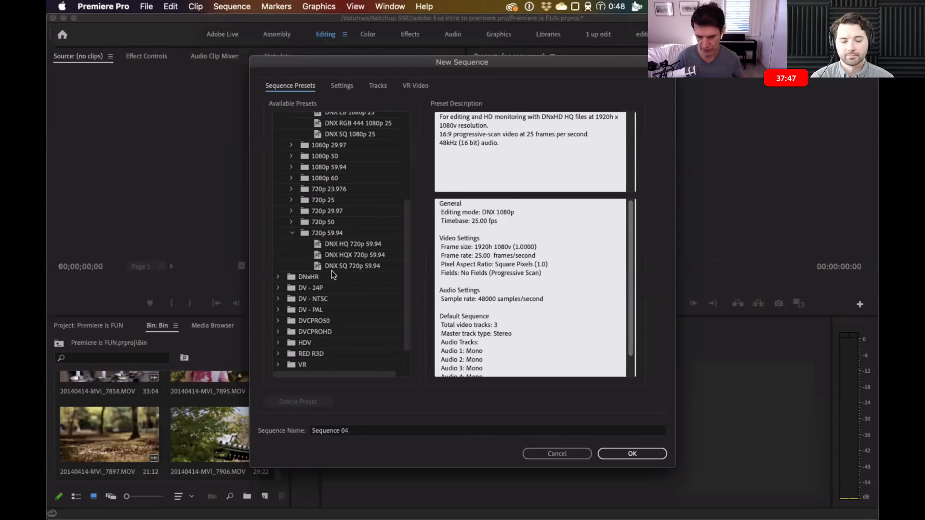
{"action": "left_click", "coordinate": [354, 245]}
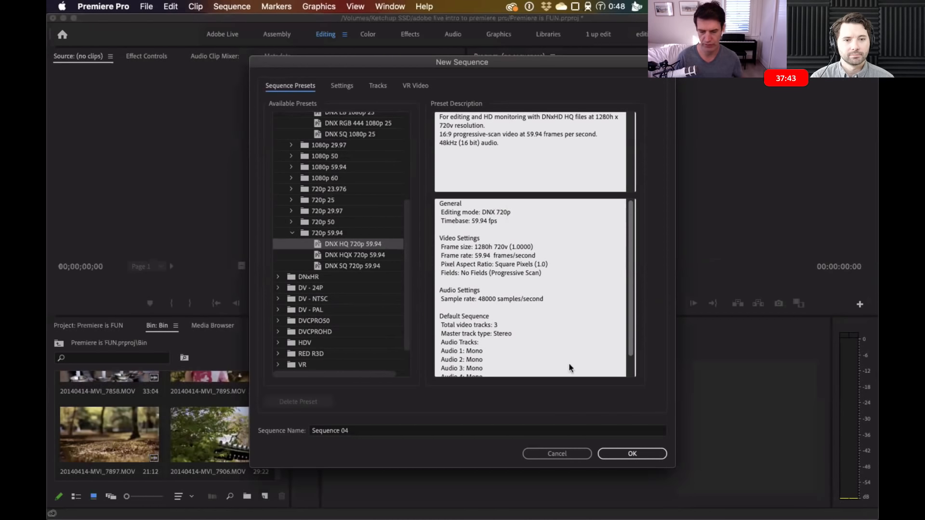
{"action": "left_click", "coordinate": [633, 454]}
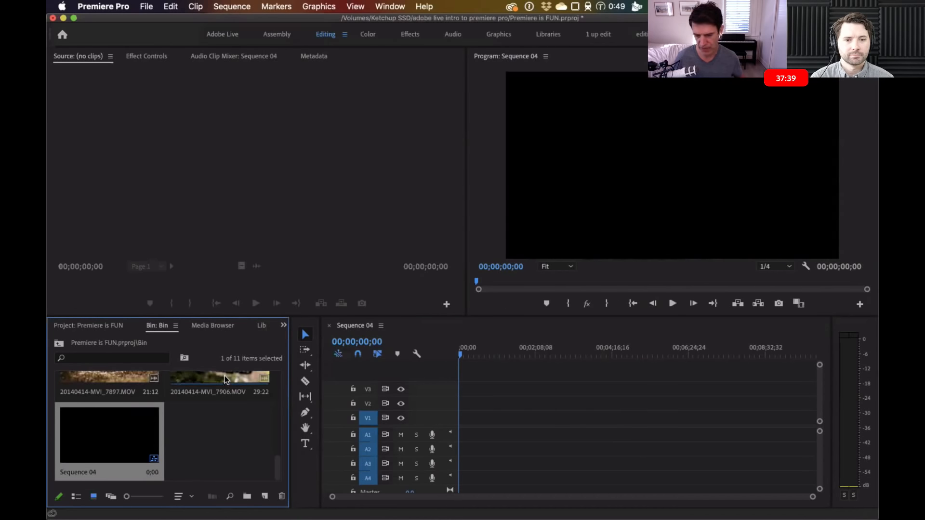
Add 20140414-MVI_7906.MOV at the sequence start, keep the existing sequence settings, and scrub to 00;00;10;37
{"action": "left_click", "coordinate": [225, 377]}
{"action": "left_click_drag", "start_coordinate": [259, 385], "coordinate": [518, 408]}
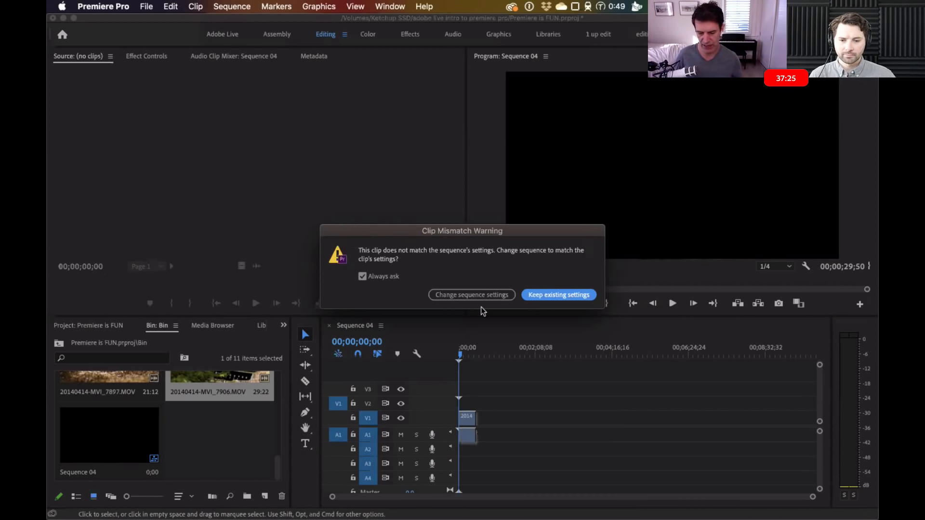
{"action": "left_click", "coordinate": [559, 294]}
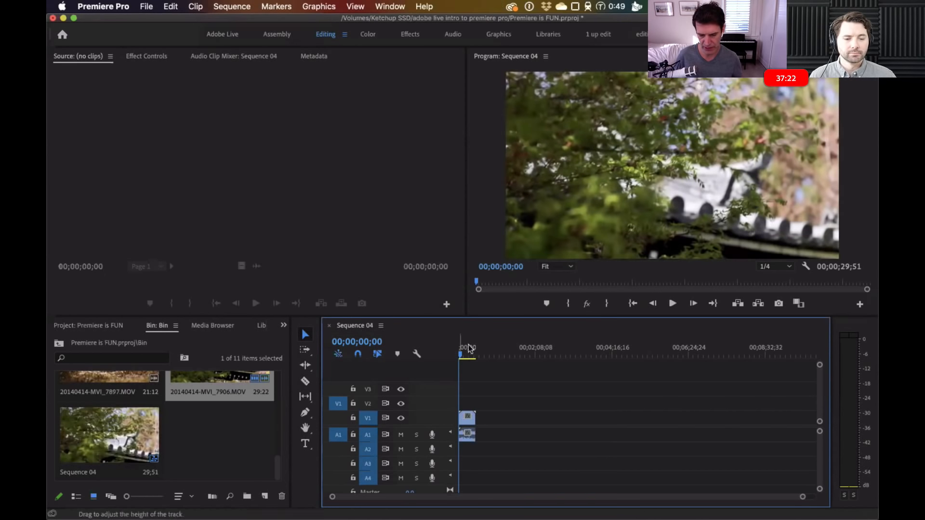
{"action": "left_click_drag", "start_coordinate": [465, 355], "coordinate": [463, 355]}
{"action": "left_click", "coordinate": [129, 427]}
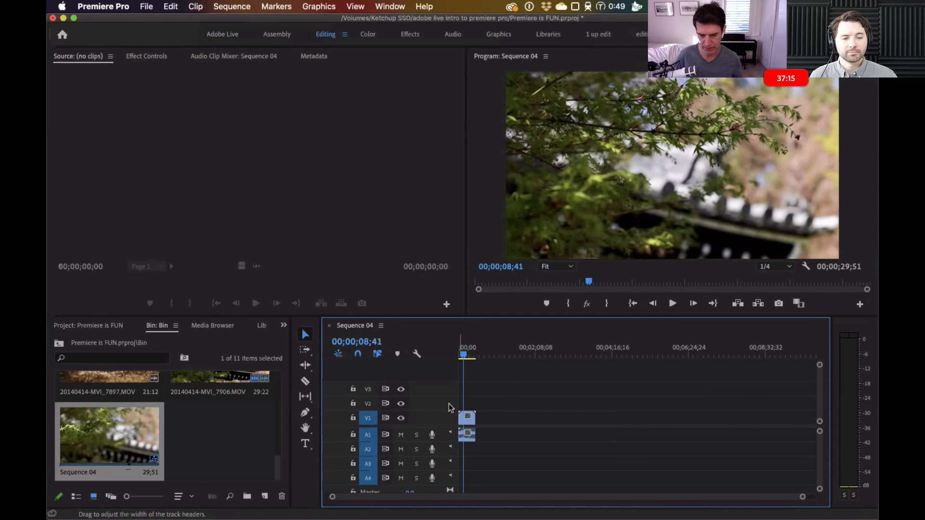
{"action": "left_click", "coordinate": [465, 355]}
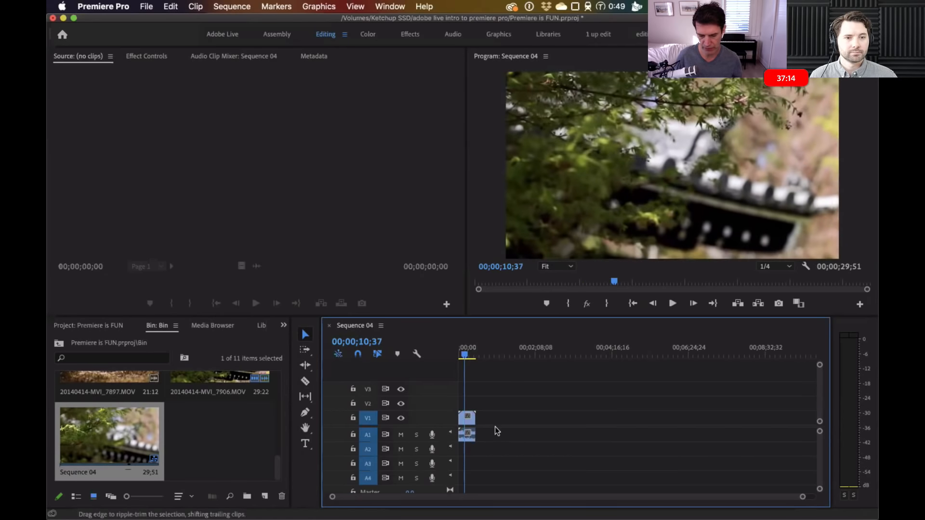
Replace the timeline clip with 20140414-MVI_7897.MOV at the playhead and change the sequence settings to match it
{"action": "left_click_drag", "start_coordinate": [495, 428], "coordinate": [466, 407]}
{"action": "key", "text": "Delete"}
{"action": "left_click_drag", "start_coordinate": [116, 377], "coordinate": [472, 418]}
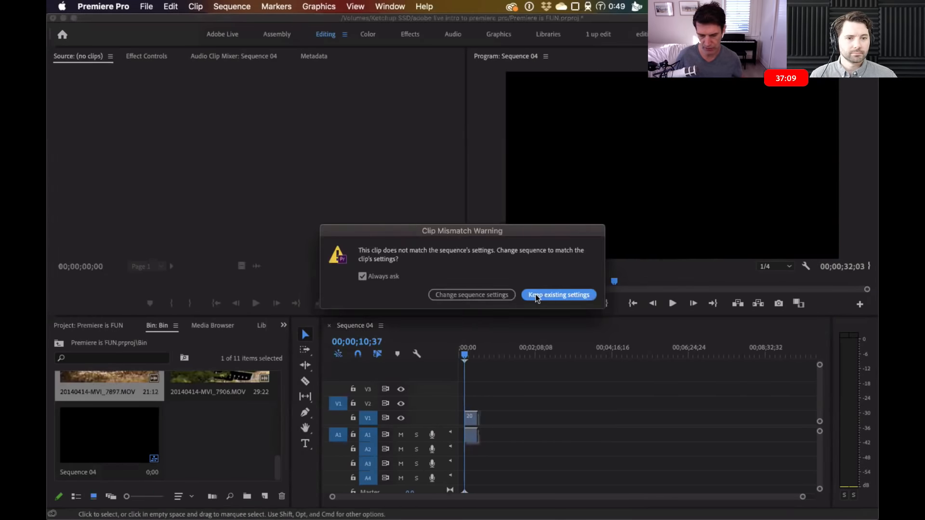
{"action": "left_click", "coordinate": [473, 294]}
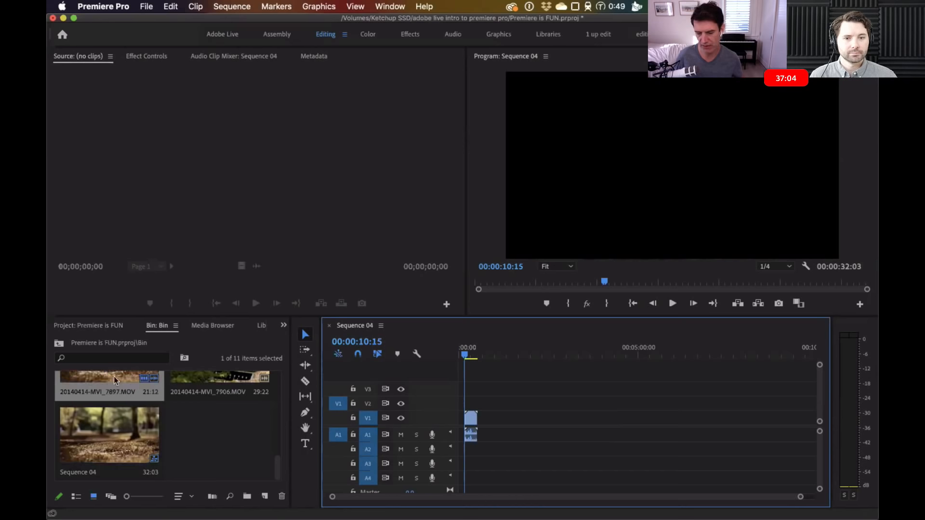
Select the clip in the timeline and increase the height of the video tracks
{"action": "left_click_drag", "start_coordinate": [528, 447], "coordinate": [472, 402]}
{"action": "key", "text": "super+equal"}
{"action": "key", "text": "super+equal"}
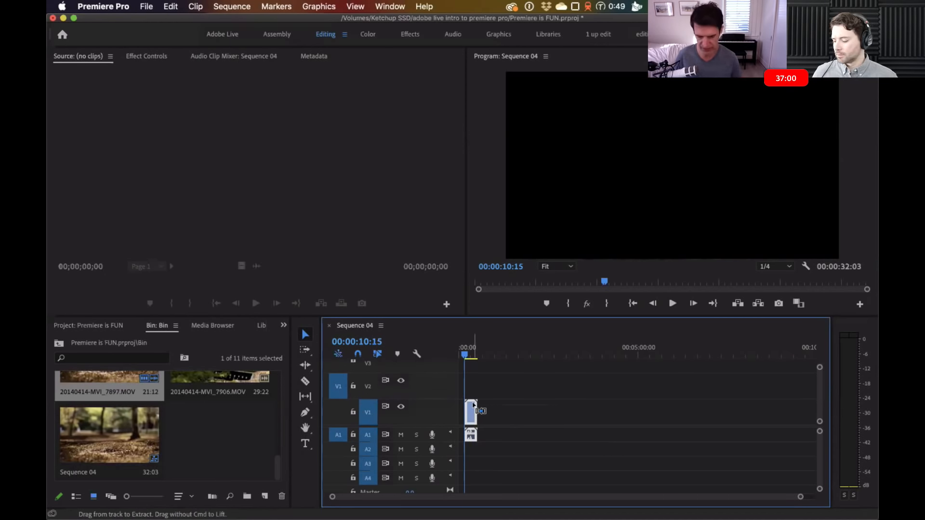
Zoom the timeline in on the 20140414-MVI_7897.MOV clip and clear the clip selection
{"action": "key", "text": "equal"}
{"action": "key", "text": "equal"}
{"action": "key", "text": "equal"}
{"action": "left_click_drag", "start_coordinate": [554, 423], "coordinate": [503, 422]}
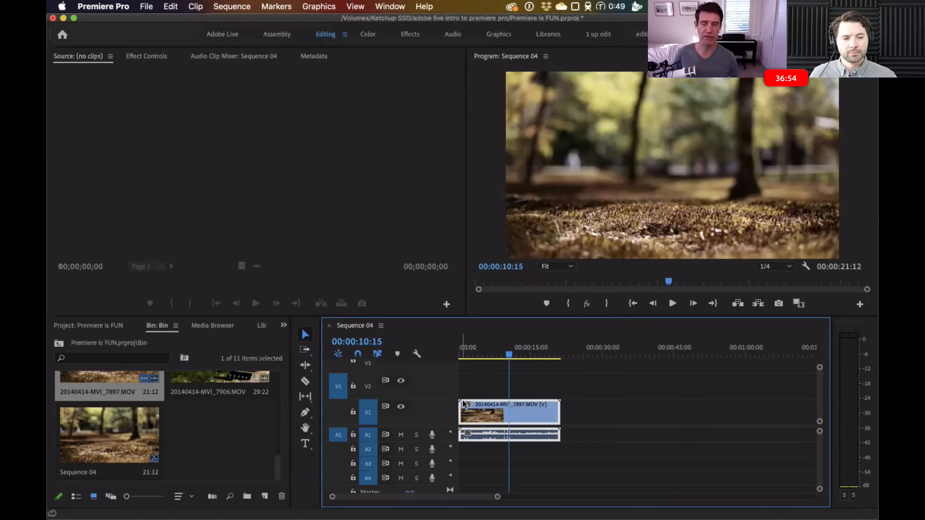
{"action": "left_click_drag", "start_coordinate": [626, 398], "coordinate": [524, 455]}
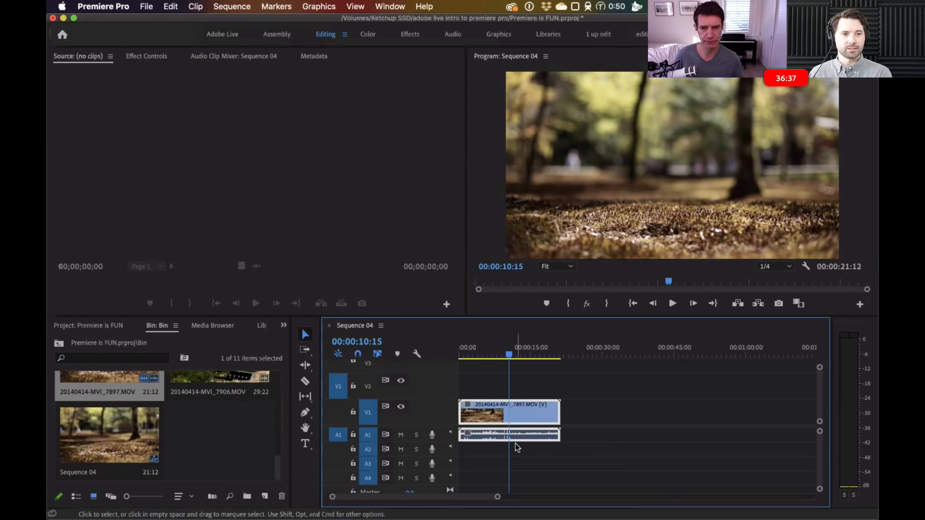
{"action": "left_click_drag", "start_coordinate": [607, 396], "coordinate": [530, 451]}
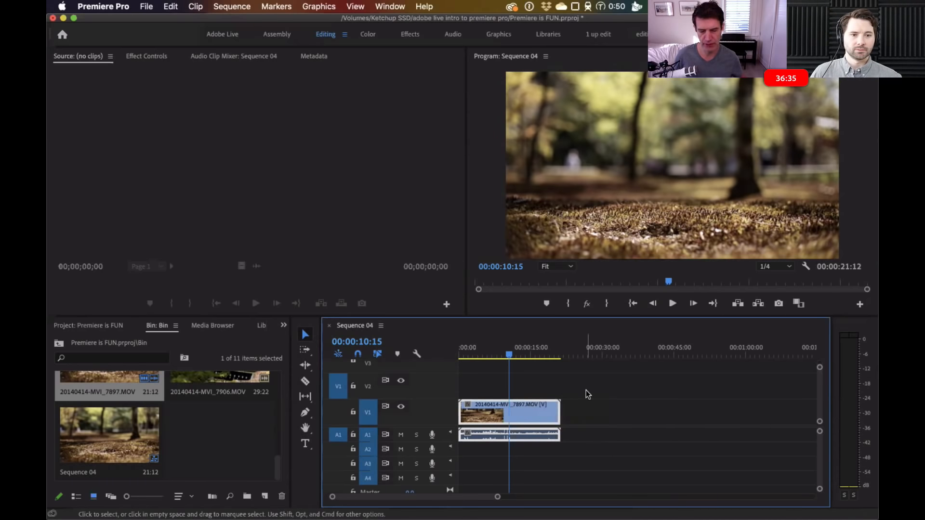
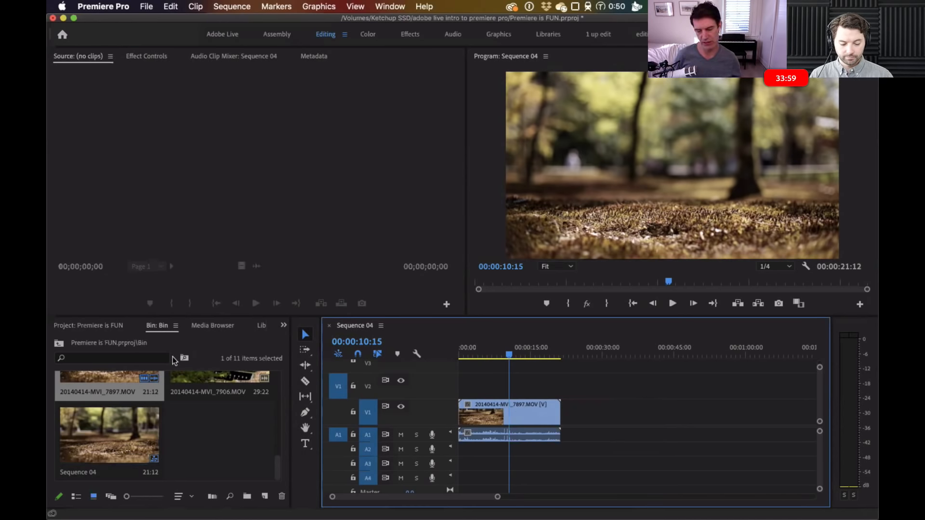
Look through the clips stored in the Bin and new content bins, and end with Bin open
{"action": "left_click", "coordinate": [59, 343]}
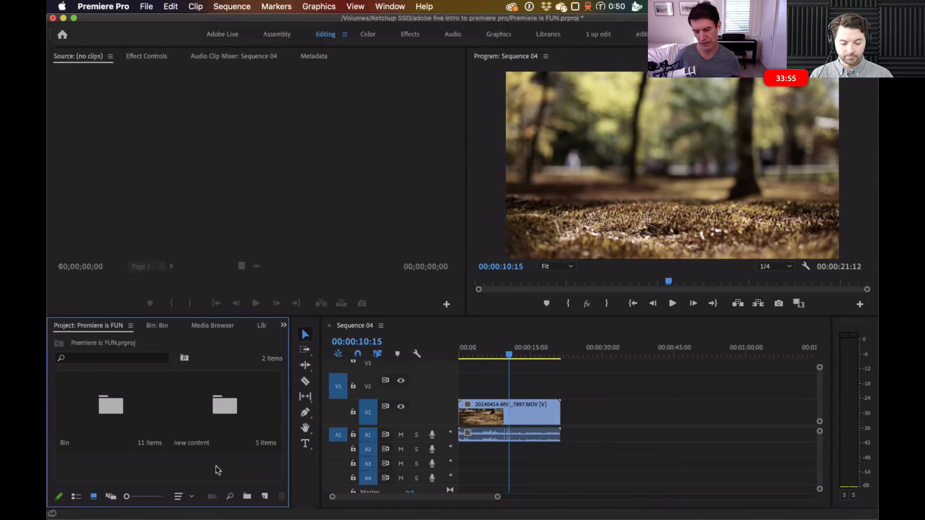
{"action": "double_click", "coordinate": [111, 406]}
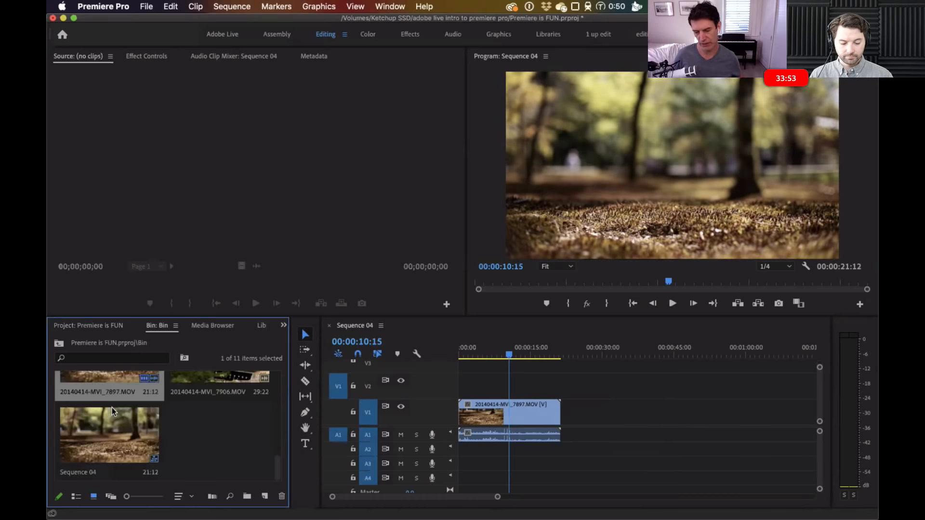
{"action": "left_click_drag", "start_coordinate": [277, 466], "coordinate": [161, 371]}
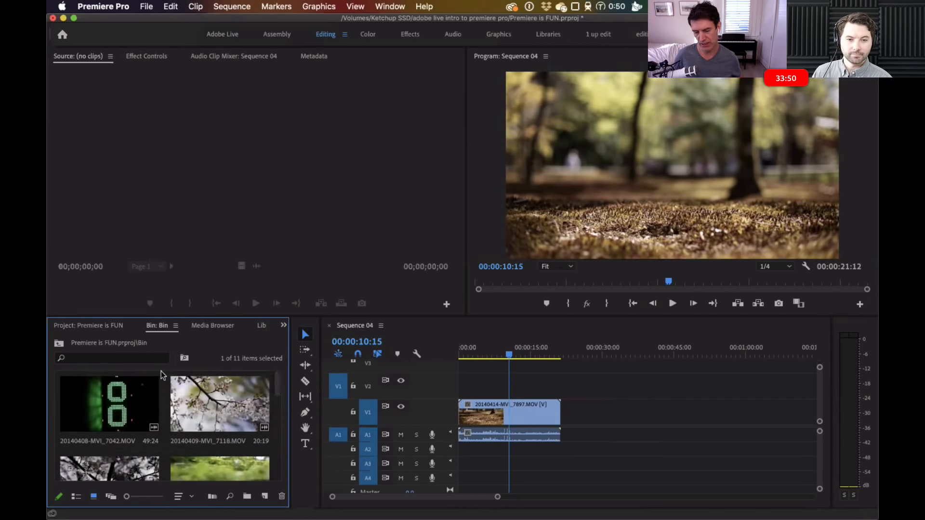
{"action": "left_click", "coordinate": [59, 343]}
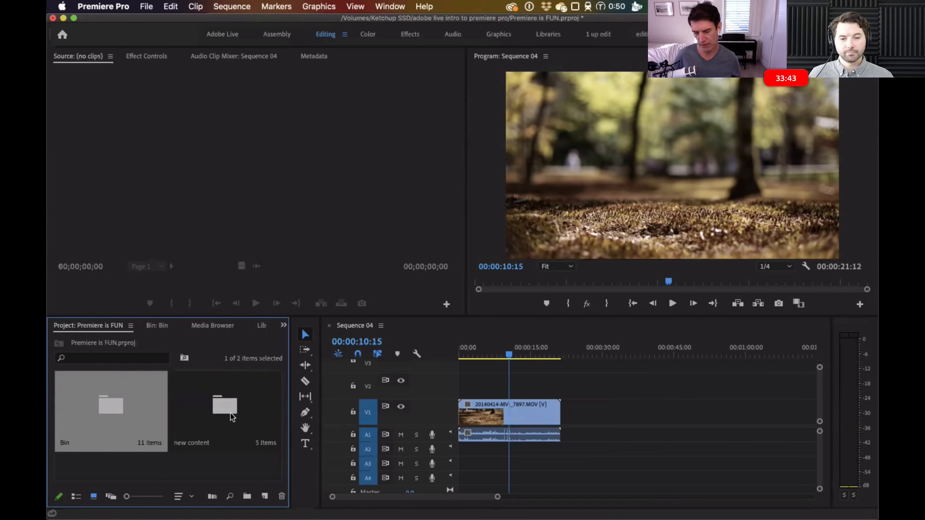
{"action": "double_click", "coordinate": [230, 404]}
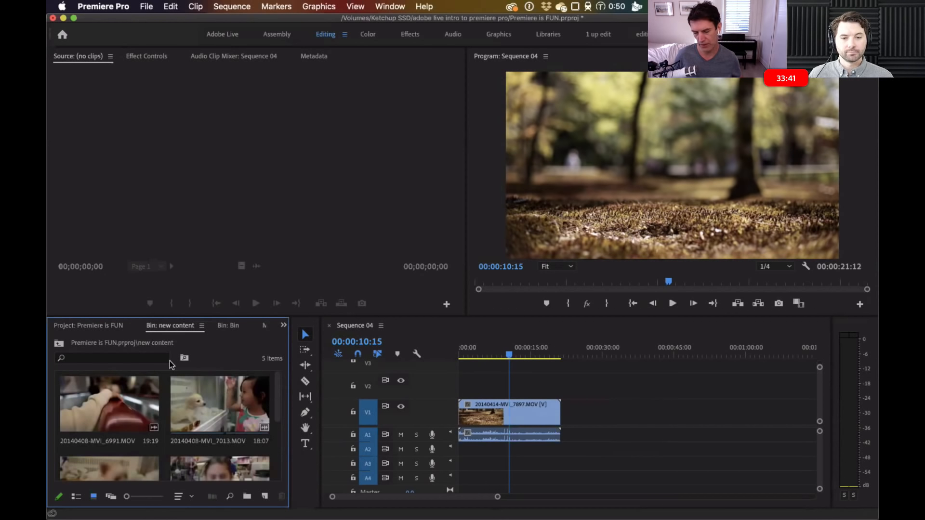
{"action": "scroll", "coordinate": [276, 400], "scroll_direction": "down", "scroll_amount": 2}
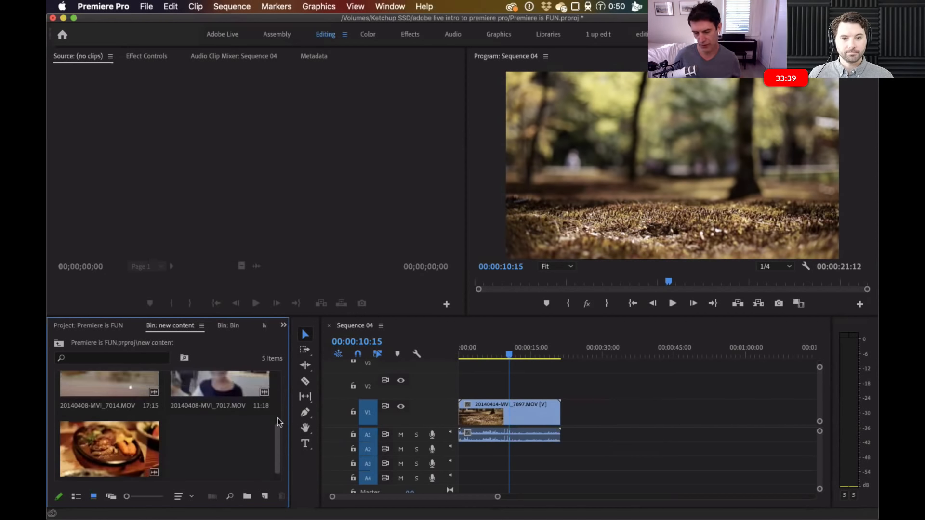
{"action": "scroll", "coordinate": [270, 381], "scroll_direction": "up", "scroll_amount": 2}
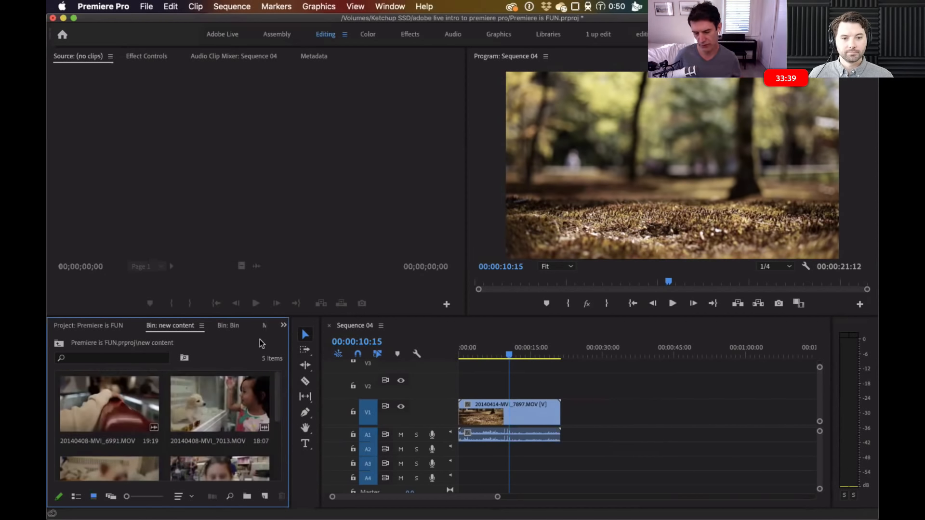
{"action": "left_click", "coordinate": [61, 343]}
{"action": "left_click", "coordinate": [201, 462]}
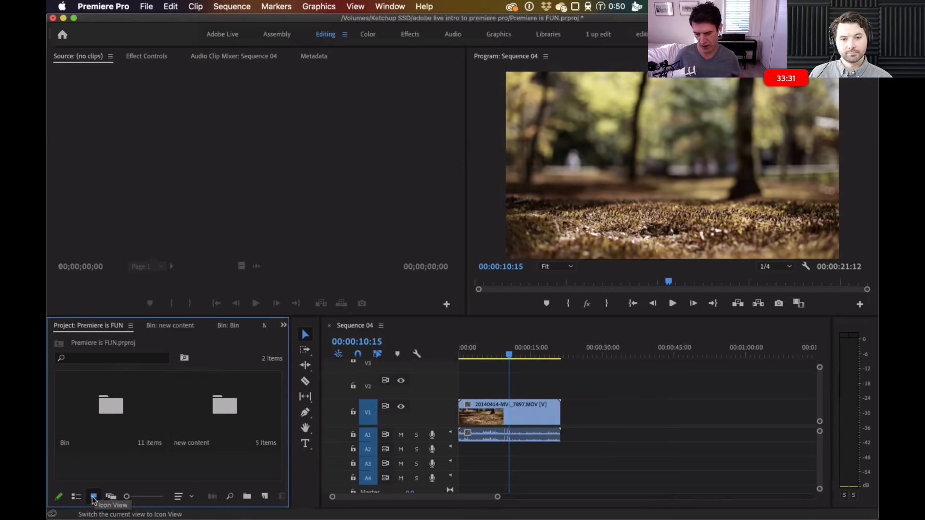
{"action": "double_click", "coordinate": [109, 397]}
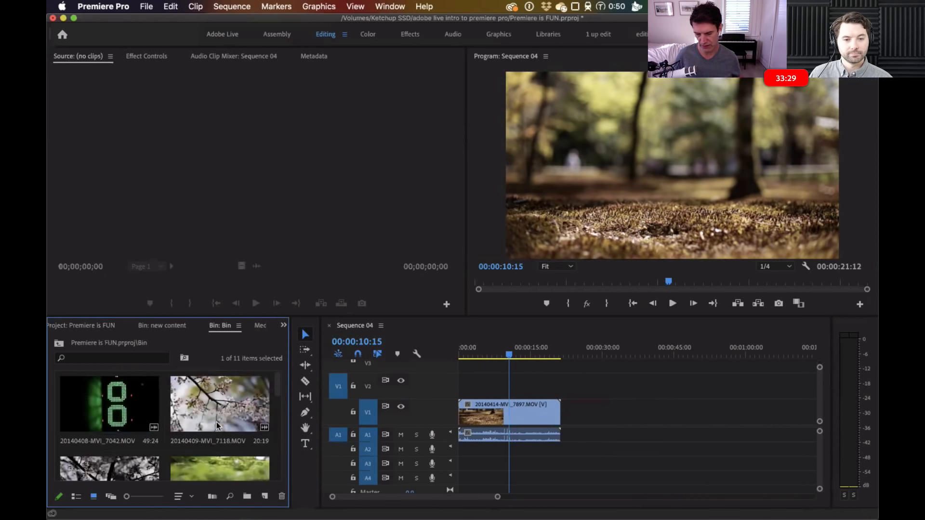
Show the contents of Bin as a list in a maximized panel and sort them by Name in descending order
{"action": "left_click", "coordinate": [76, 497]}
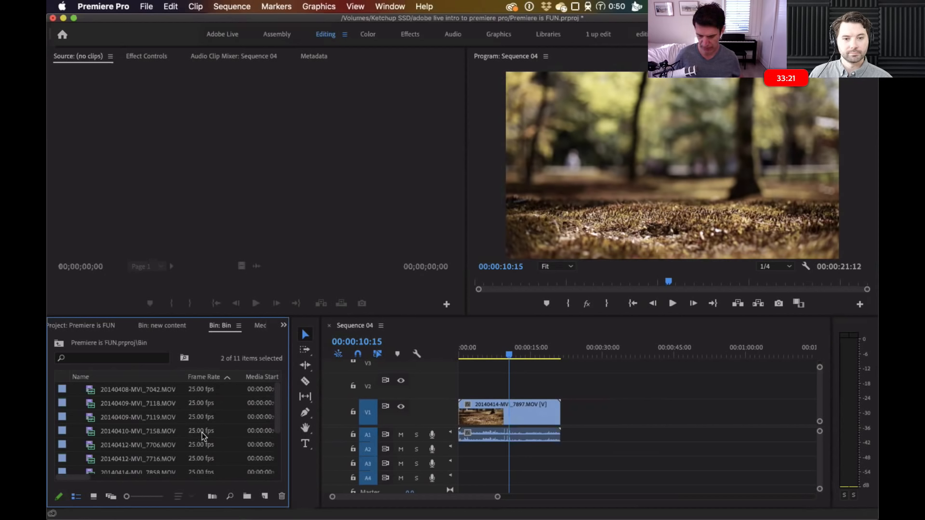
{"action": "key", "text": "grave"}
{"action": "left_click", "coordinate": [317, 350]}
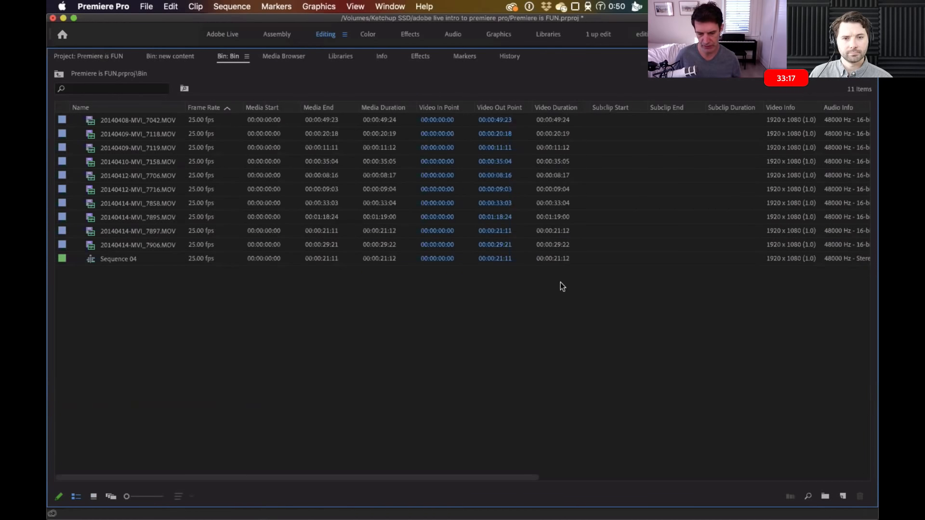
{"action": "left_click", "coordinate": [554, 107]}
{"action": "left_click", "coordinate": [567, 107]}
{"action": "left_click", "coordinate": [109, 107]}
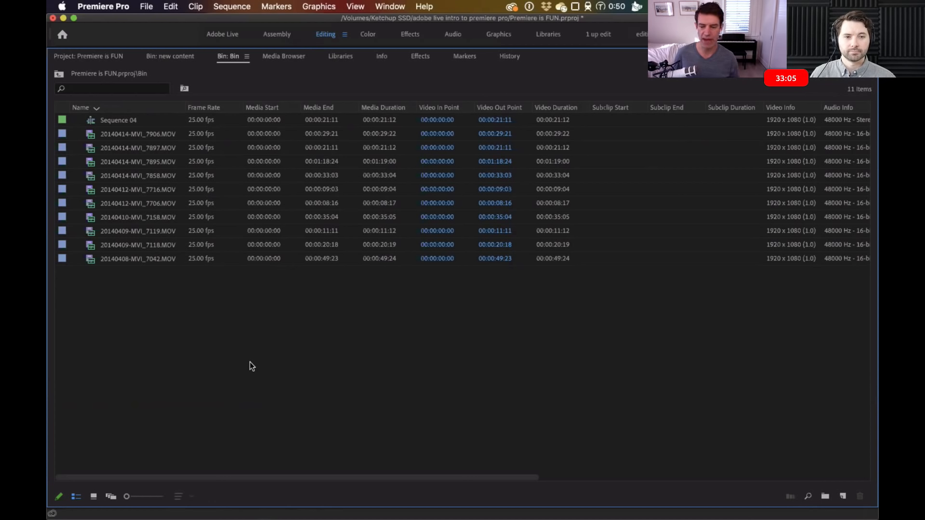
Switch Bin to Freeform view and scatter clips 7118, 7158, 7119, 7706 and 7895 into a loose custom arrangement
{"action": "left_click", "coordinate": [110, 496]}
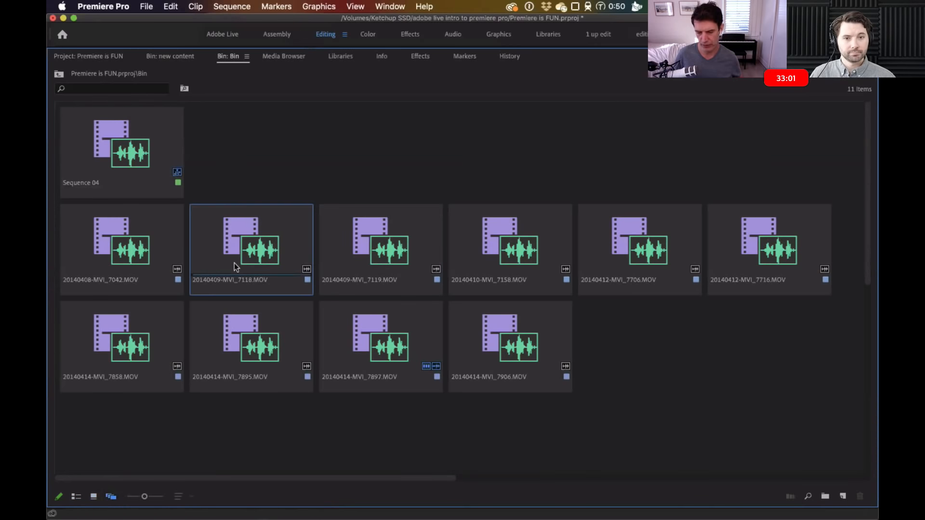
{"action": "left_click_drag", "start_coordinate": [242, 247], "coordinate": [530, 144]}
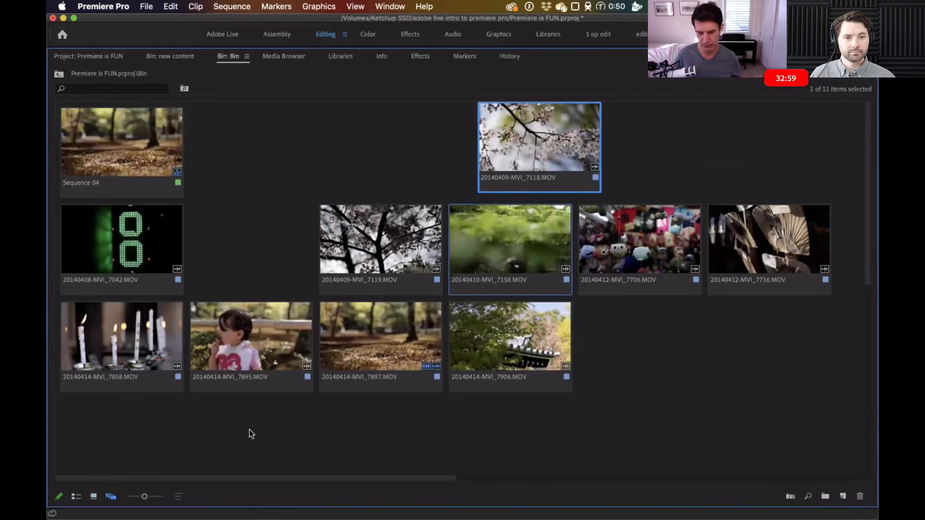
{"action": "left_click_drag", "start_coordinate": [505, 251], "coordinate": [242, 426]}
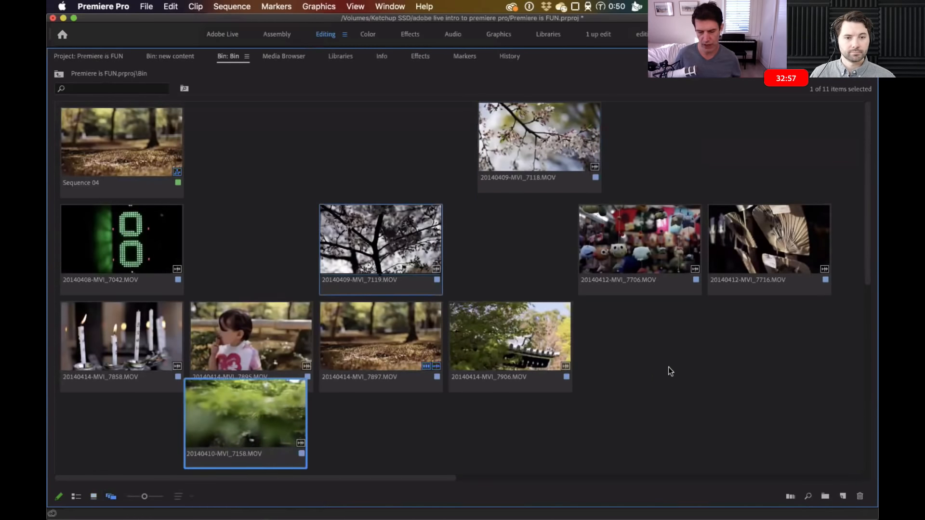
{"action": "left_click_drag", "start_coordinate": [669, 367], "coordinate": [668, 367]}
{"action": "left_click_drag", "start_coordinate": [645, 243], "coordinate": [249, 142]}
{"action": "left_click_drag", "start_coordinate": [246, 332], "coordinate": [394, 192]}
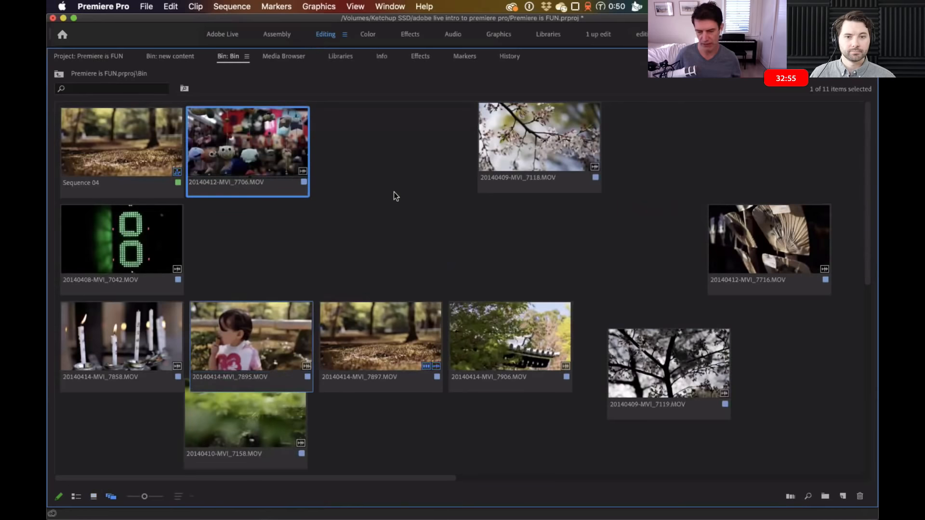
Switch Bin to Icon view and sort its thumbnails by Media Duration
{"action": "left_click", "coordinate": [94, 497]}
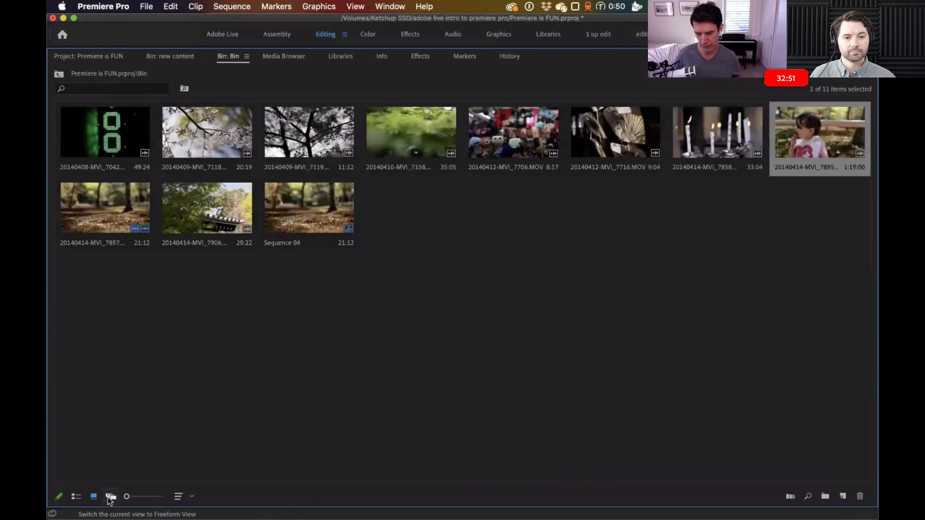
{"action": "left_click", "coordinate": [110, 497]}
{"action": "left_click", "coordinate": [94, 497]}
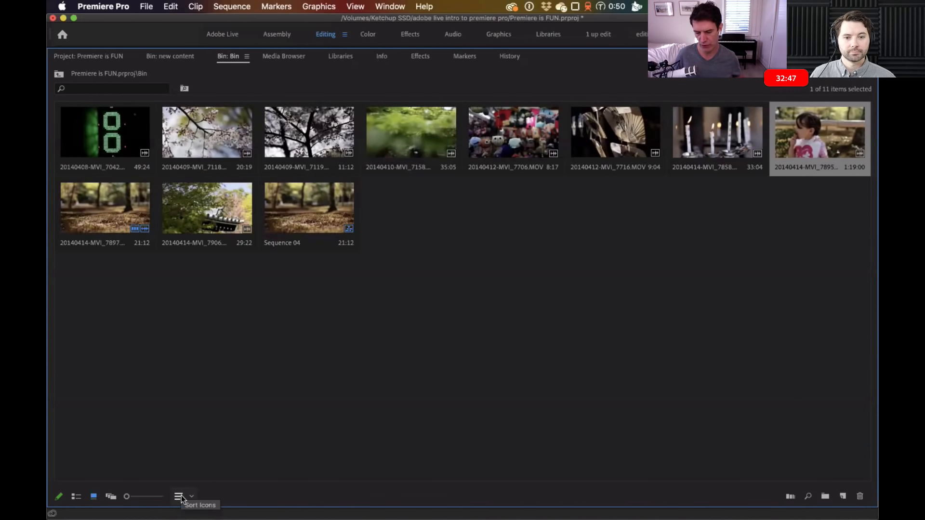
{"action": "left_click", "coordinate": [179, 497]}
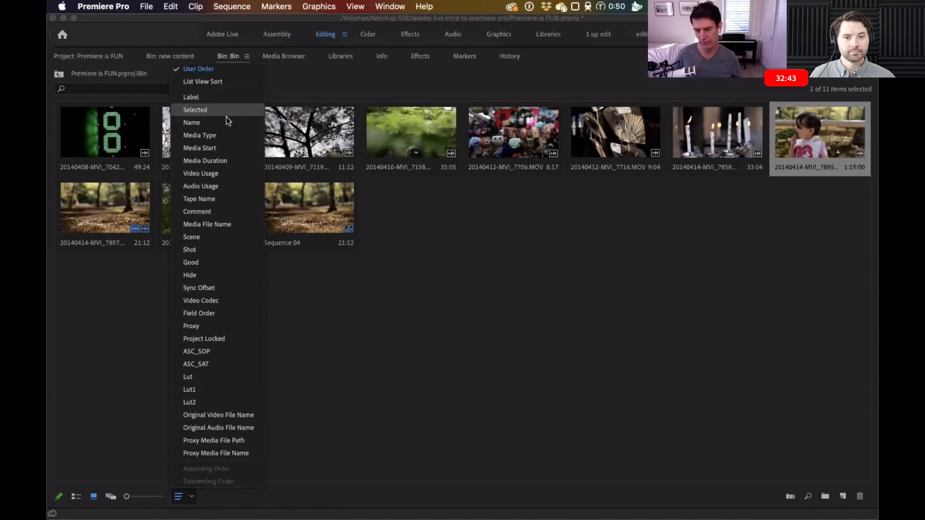
{"action": "left_click", "coordinate": [230, 161]}
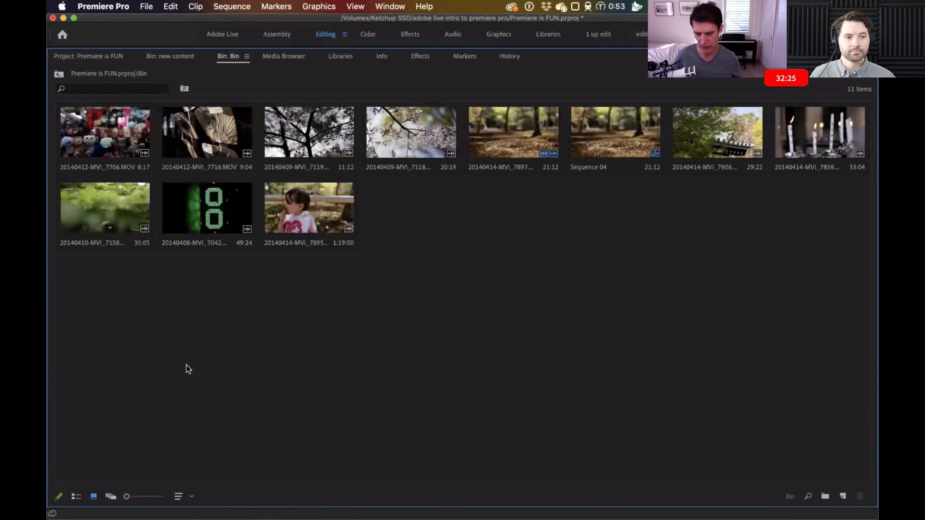
Restore the panel to its normal size at the project's top level and reopen Bin
{"action": "left_click", "coordinate": [58, 76]}
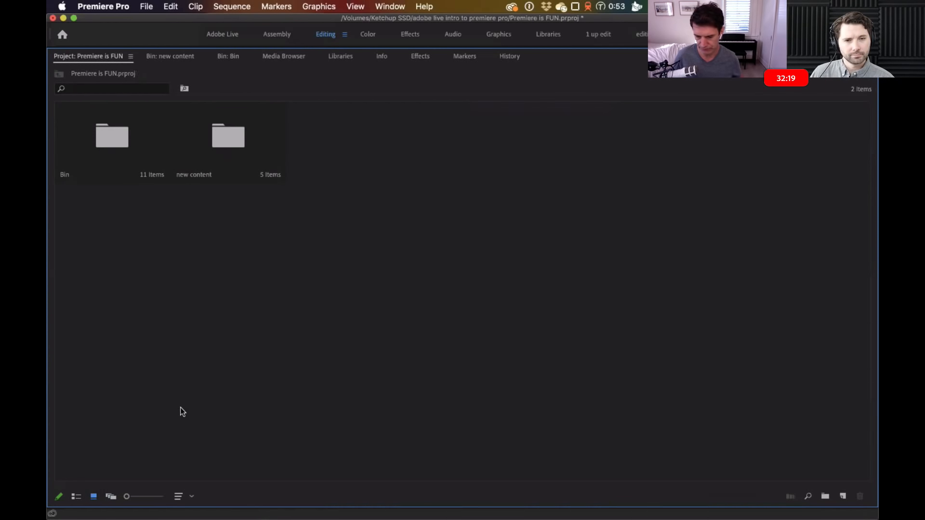
{"action": "key", "text": "grave"}
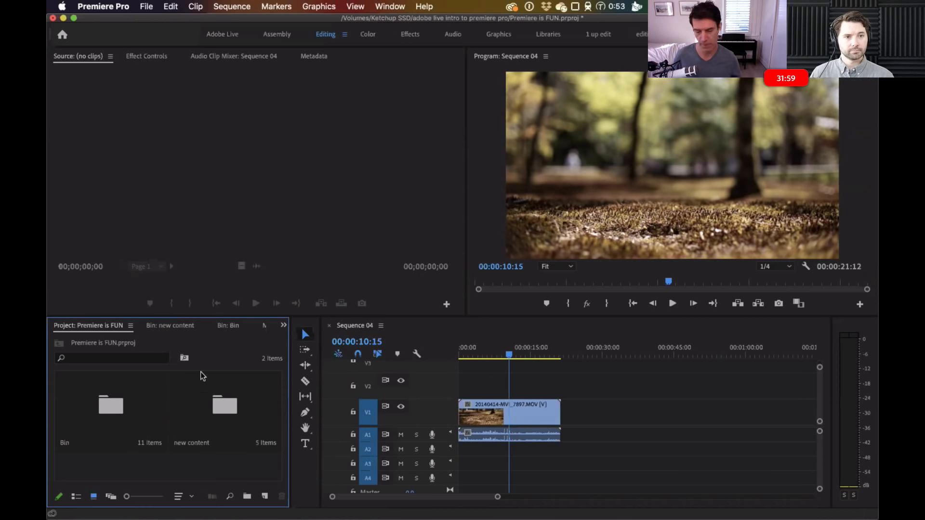
{"action": "left_click", "coordinate": [119, 413]}
{"action": "double_click", "coordinate": [115, 409]}
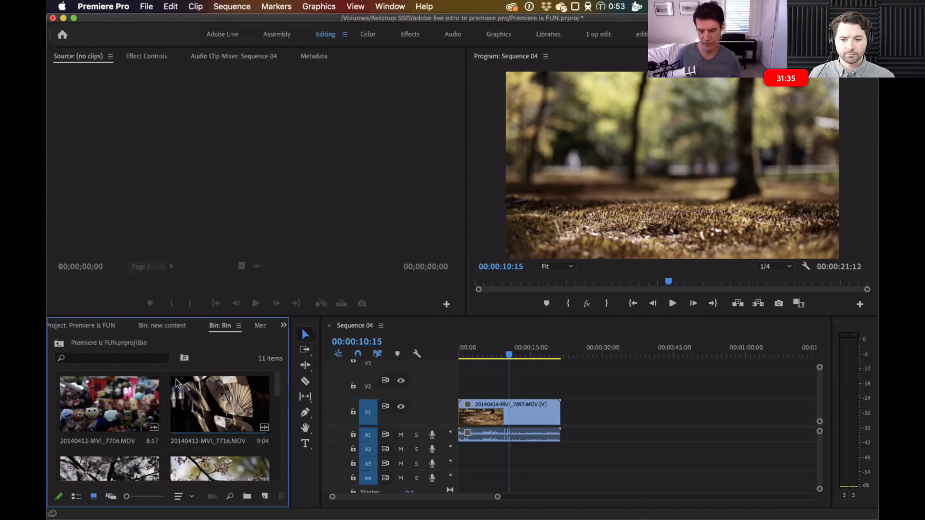
Open 20140412-MVI_7706.MOV in the Source Monitor, scrub it to 00:00:05:12, and move the sequence playhead to 00:00:20:04
{"action": "left_click", "coordinate": [119, 410]}
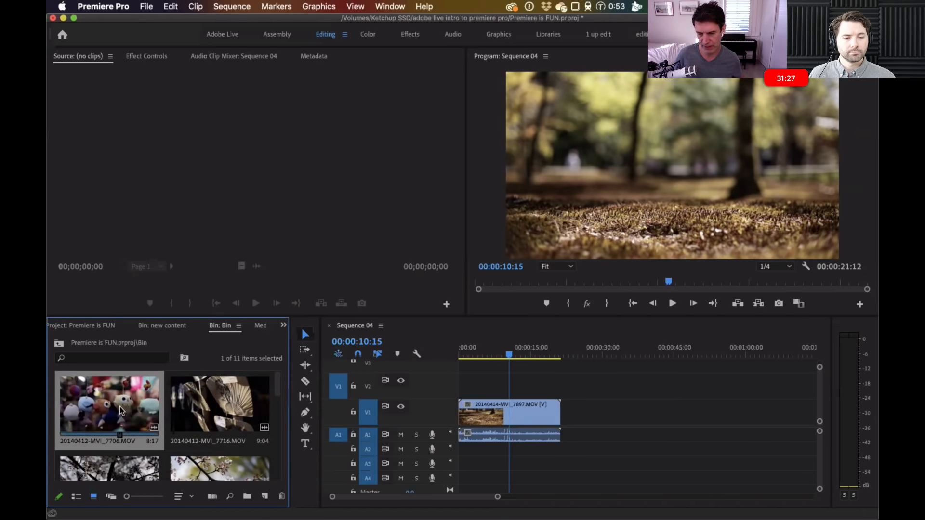
{"action": "double_click", "coordinate": [121, 409]}
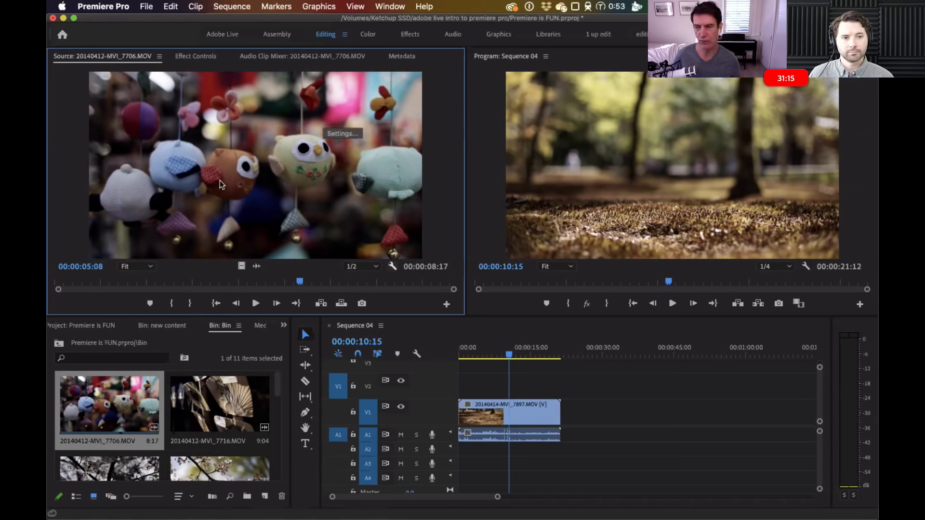
{"action": "left_click", "coordinate": [102, 282]}
{"action": "left_click_drag", "start_coordinate": [108, 282], "coordinate": [308, 282]}
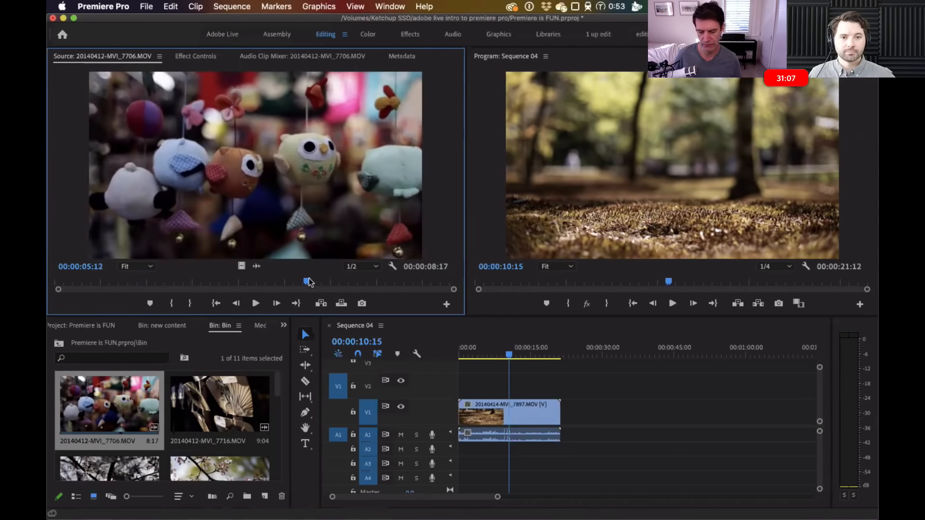
{"action": "left_click_drag", "start_coordinate": [518, 355], "coordinate": [555, 356]}
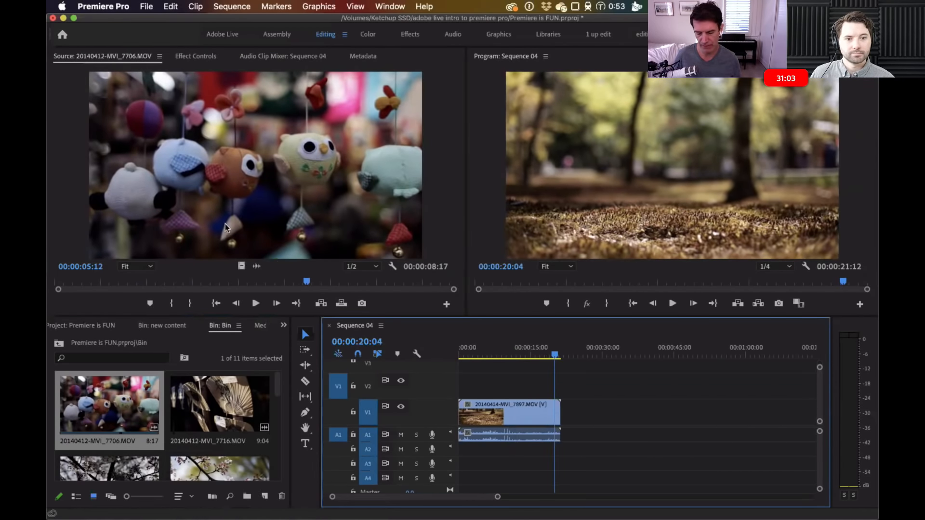
Check the source clip's audio waveform, and scrub its video back to 00:00:01:16
{"action": "left_click", "coordinate": [256, 266]}
{"action": "left_click", "coordinate": [151, 358]}
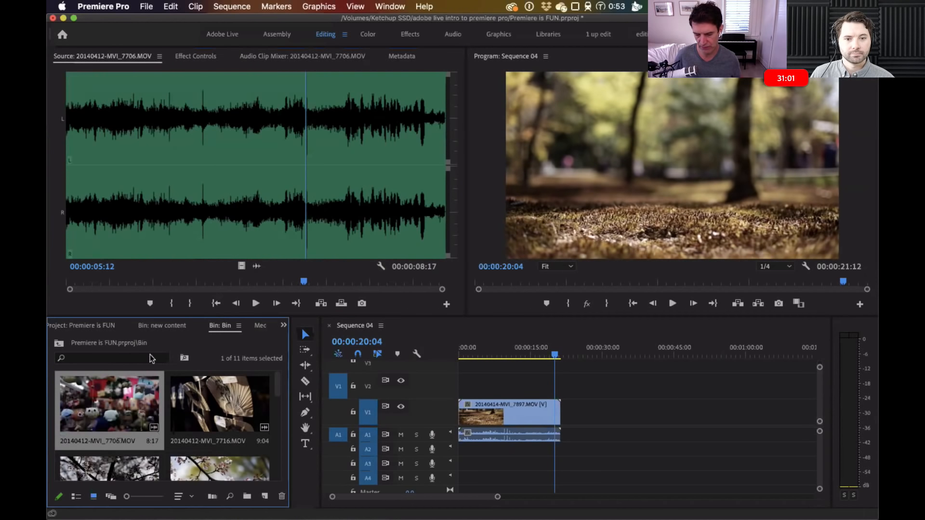
{"action": "left_click", "coordinate": [240, 266]}
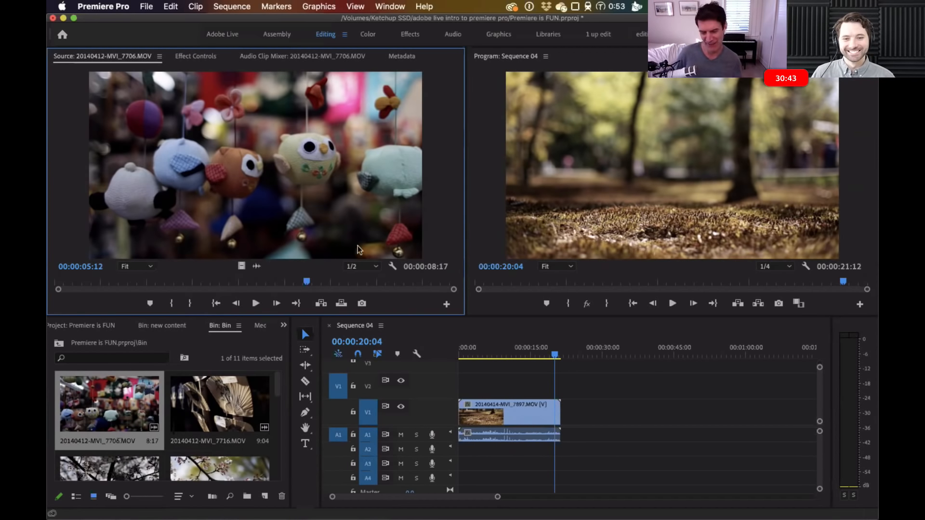
{"action": "left_click", "coordinate": [181, 283]}
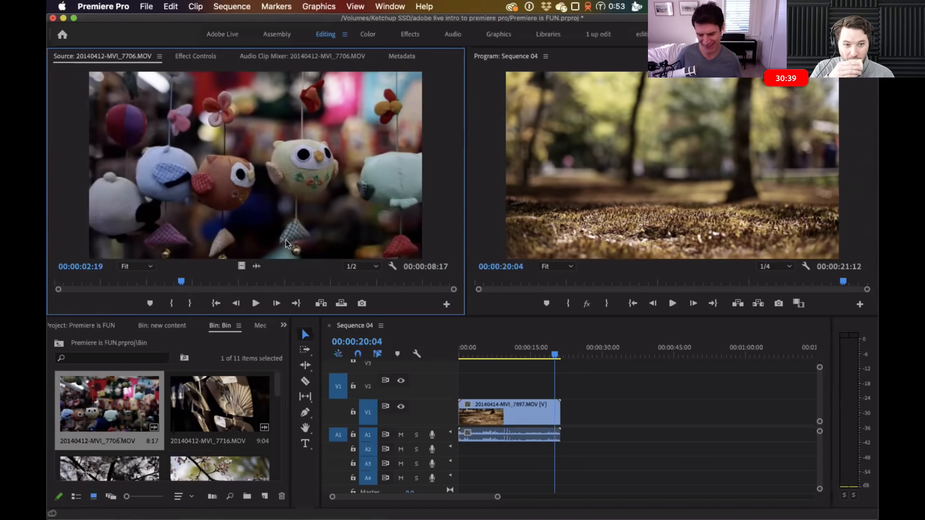
{"action": "left_click_drag", "start_coordinate": [181, 283], "coordinate": [130, 291]}
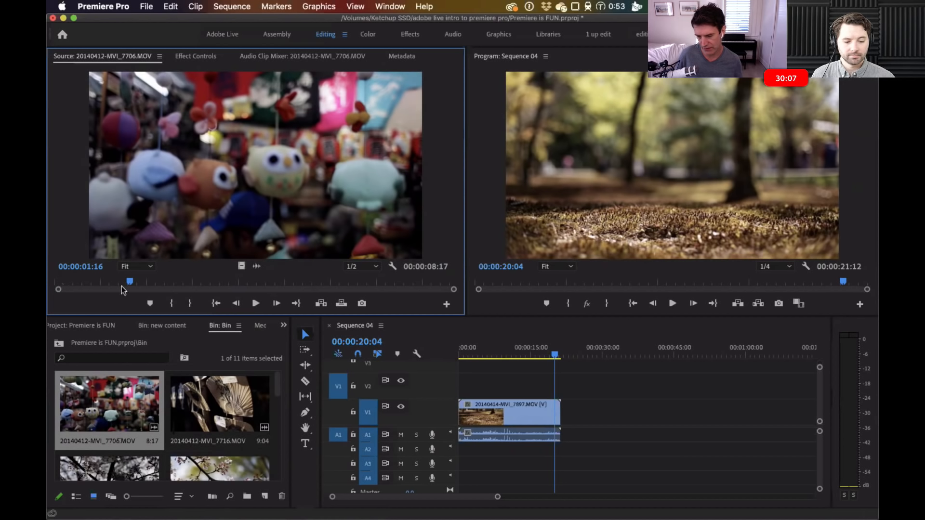
Mark the source clip 20140412-MVI_7706.MOV with an in point at 00:00:01:16 and an out point at 00:00:03:15
{"action": "left_click", "coordinate": [171, 304]}
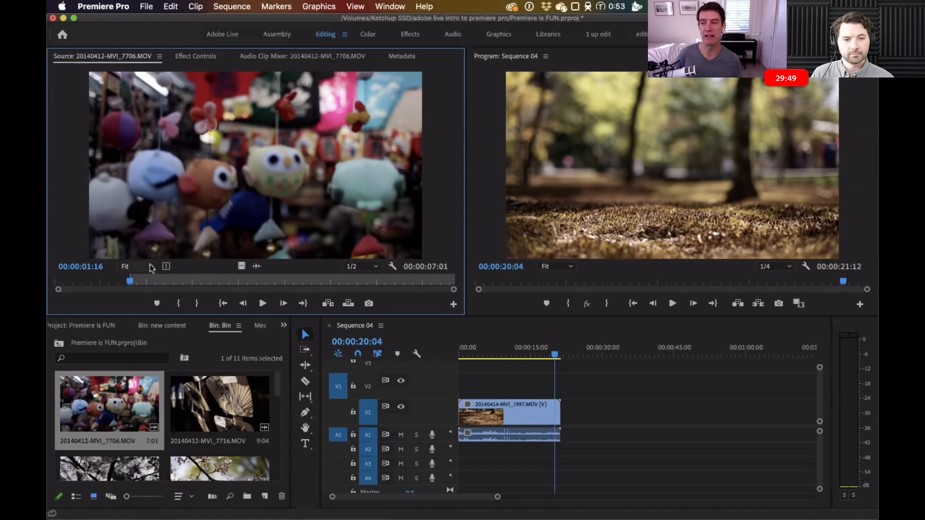
{"action": "left_click_drag", "start_coordinate": [158, 280], "coordinate": [220, 281]}
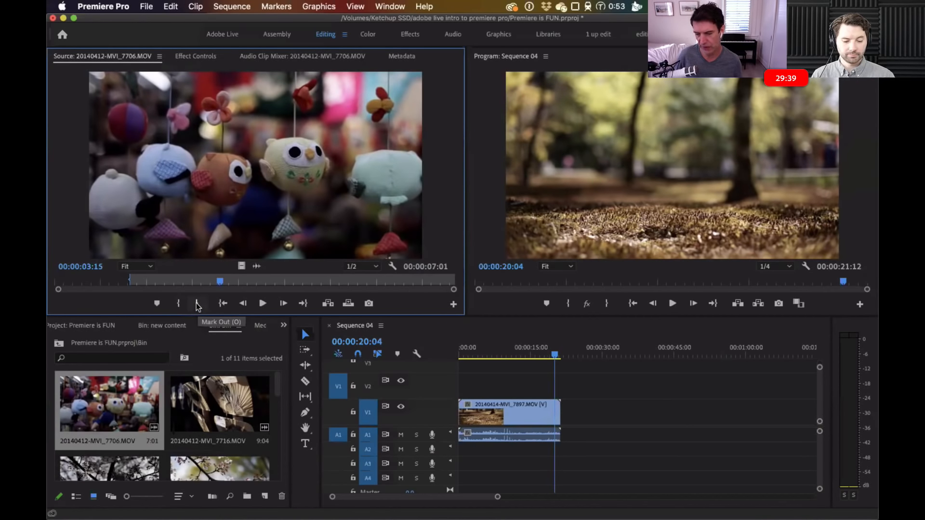
{"action": "left_click", "coordinate": [197, 304]}
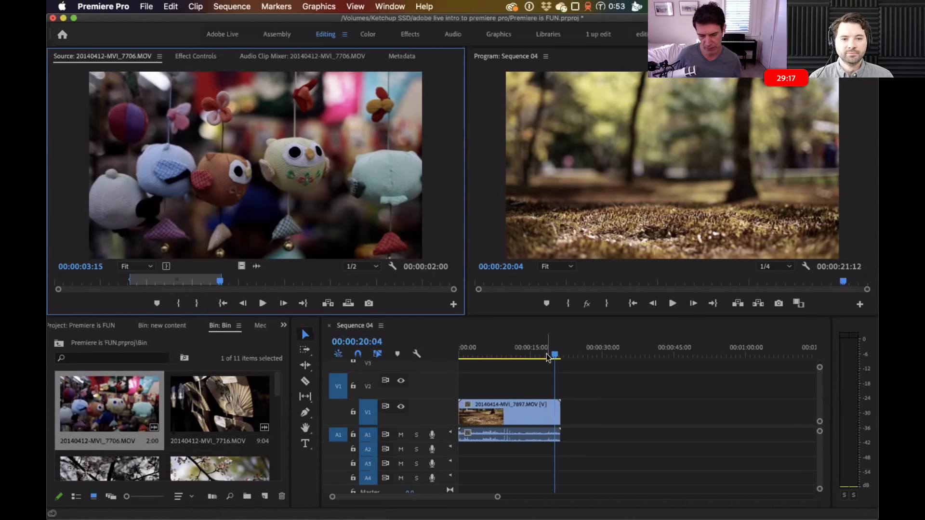
Insert the marked source clip into Sequence 04 at 00:00:11:24, with its video on V2 and audio on A1
{"action": "mouse_move", "coordinate": [536, 355]}
{"action": "left_mouse_down"}
{"action": "mouse_move", "coordinate": [567, 356]}
{"action": "mouse_move", "coordinate": [542, 357]}
{"action": "left_mouse_up"}
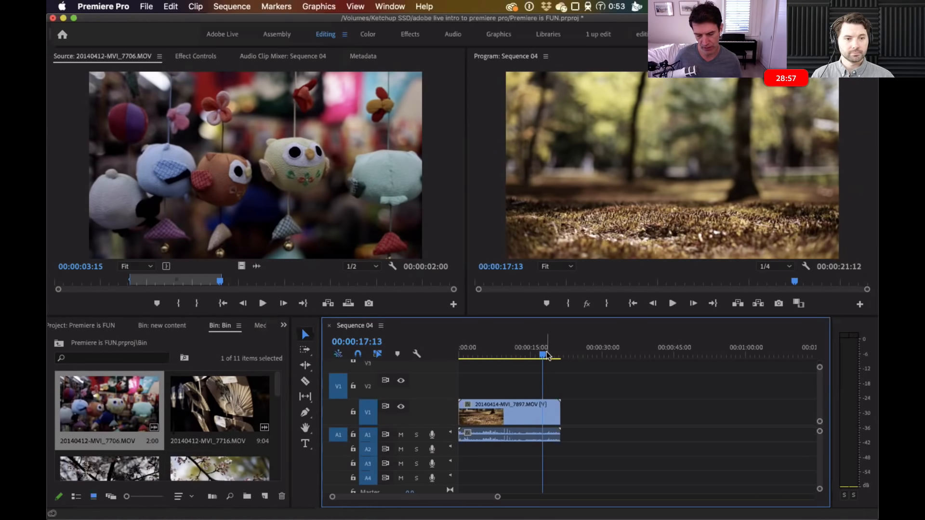
{"action": "key", "text": "Down"}
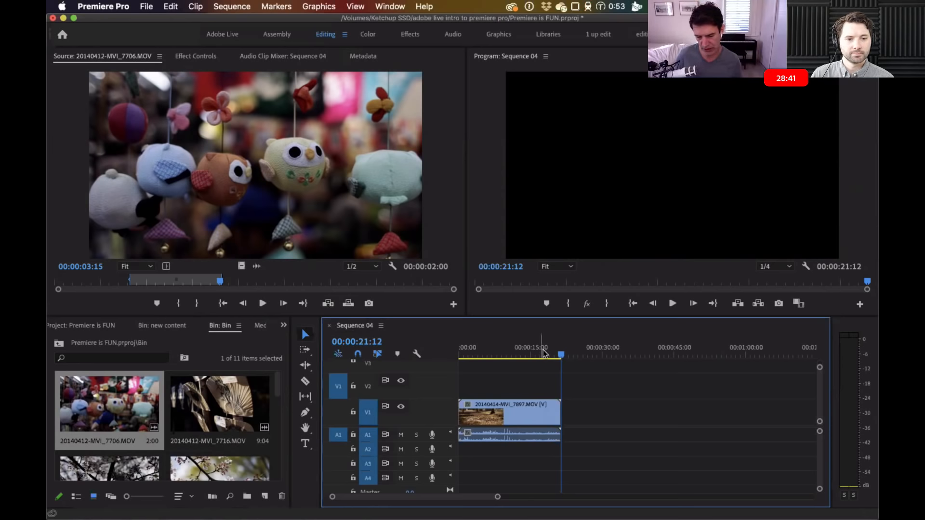
{"action": "left_click", "coordinate": [516, 354]}
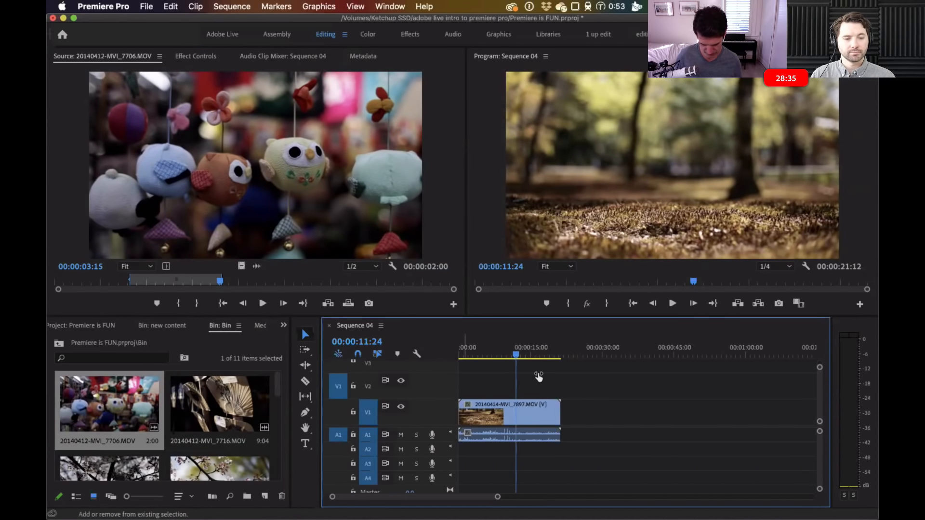
{"action": "key", "text": "equal"}
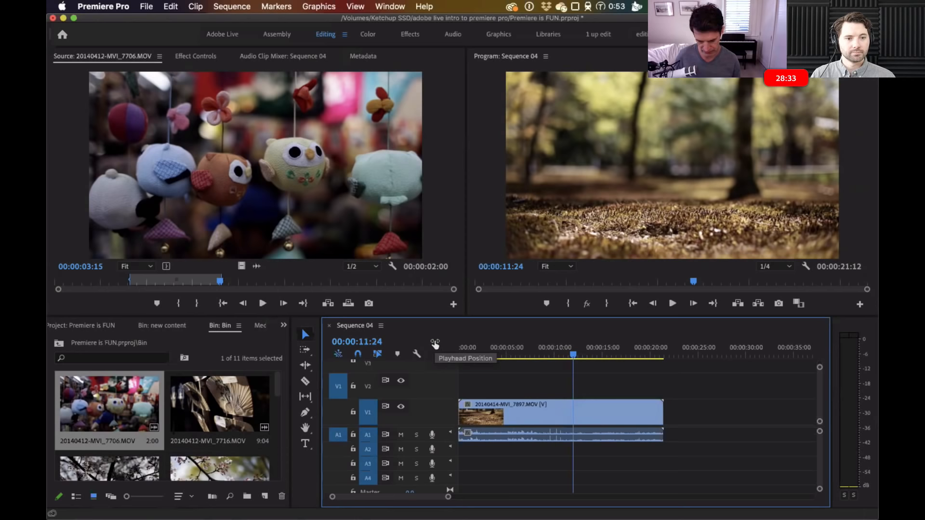
{"action": "key", "text": "equal"}
{"action": "key", "text": "minus"}
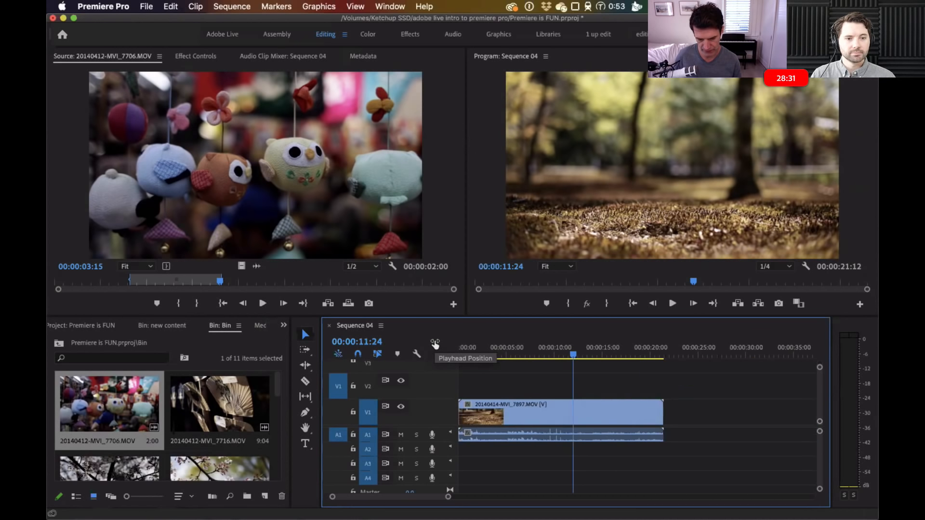
{"action": "left_click", "coordinate": [329, 303]}
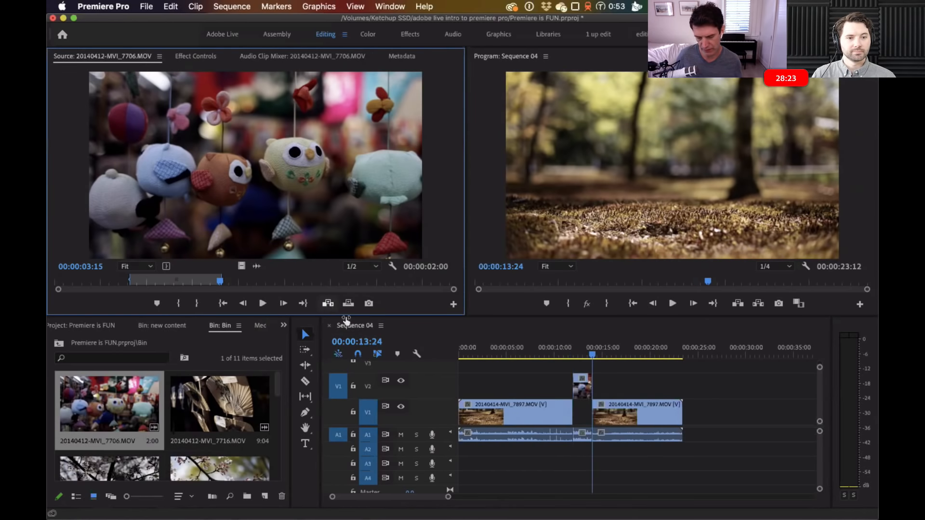
Inspect the inserted clip at its middle and play the sequence from 00:00:10:22 through the cut
{"action": "left_click", "coordinate": [581, 354]}
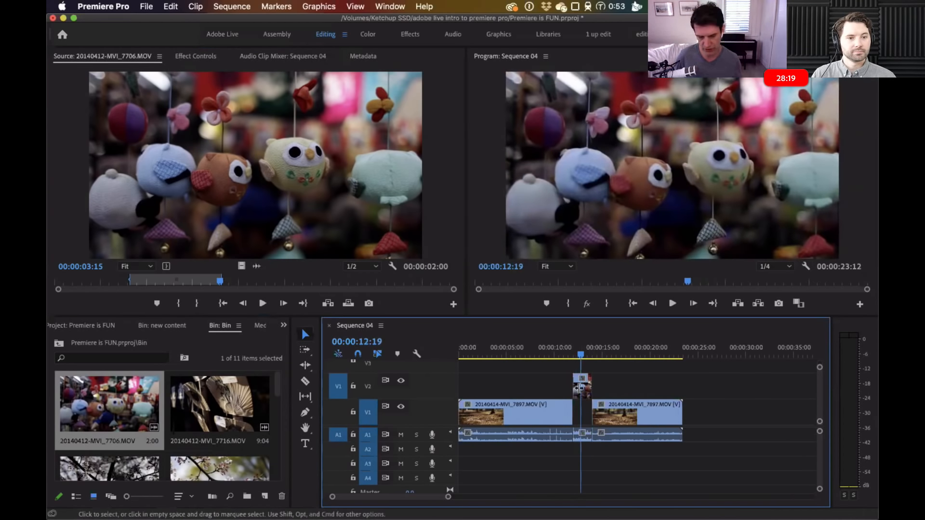
{"action": "left_click", "coordinate": [563, 344]}
{"action": "left_click", "coordinate": [563, 342]}
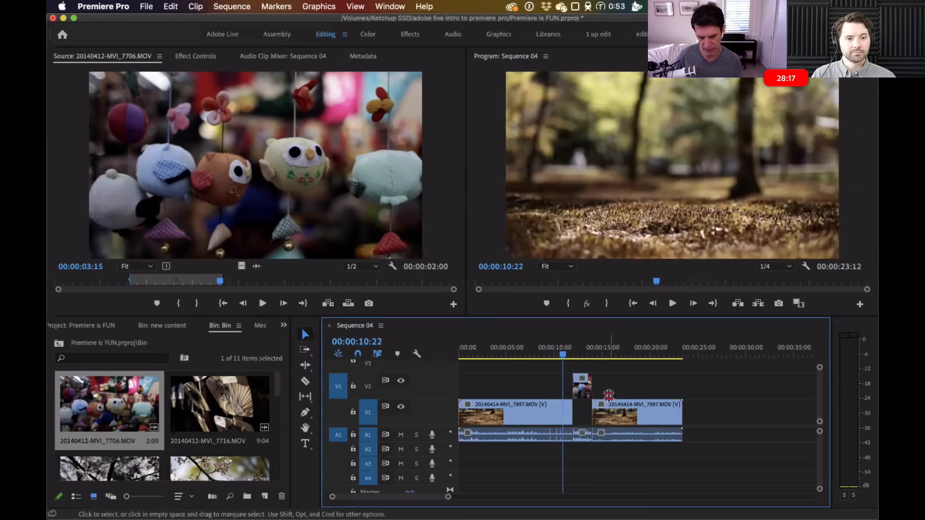
{"action": "key", "text": "space"}
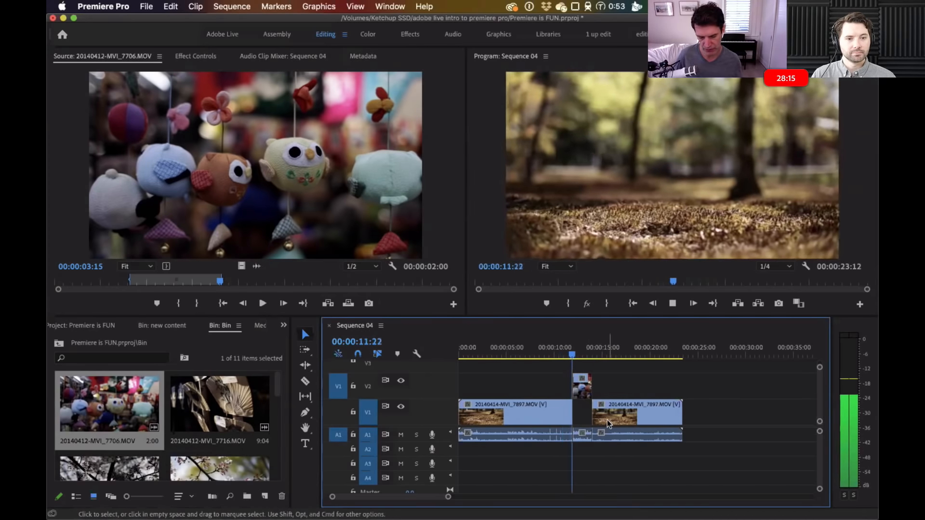
Delete all the audio clips on A1 and replay the sequence from just before the inserted clip
{"action": "left_click_drag", "start_coordinate": [537, 466], "coordinate": [638, 427]}
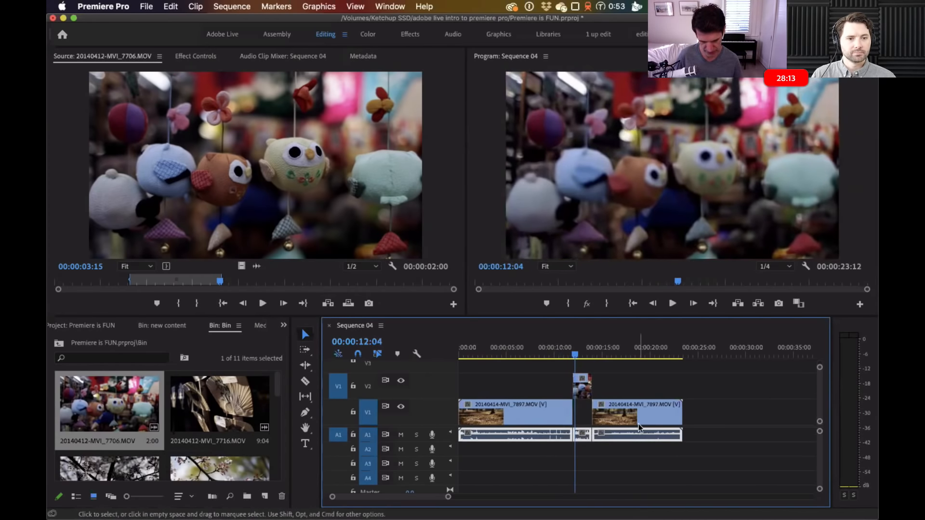
{"action": "key", "text": "Delete"}
{"action": "left_click", "coordinate": [565, 351]}
{"action": "key", "text": "space"}
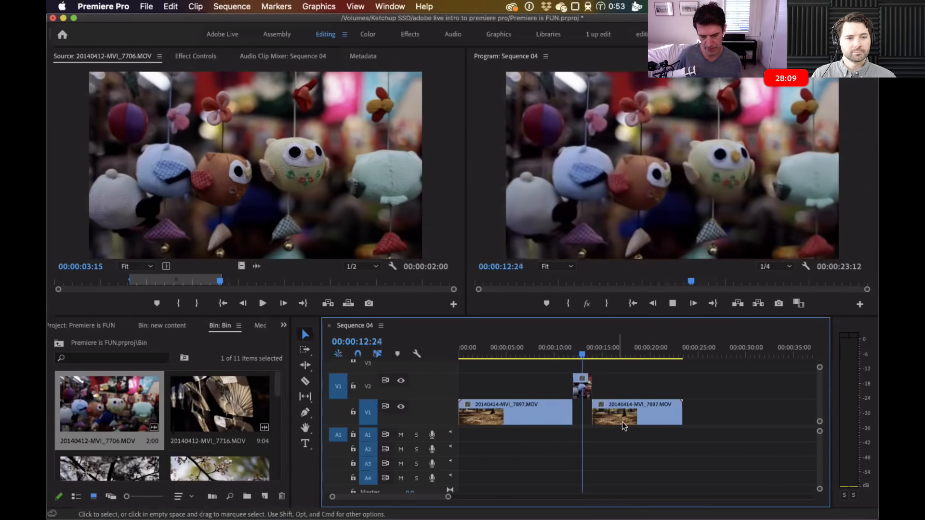
Undo the audio deletion and the insert edit in Sequence 04
{"action": "key", "text": "super+z"}
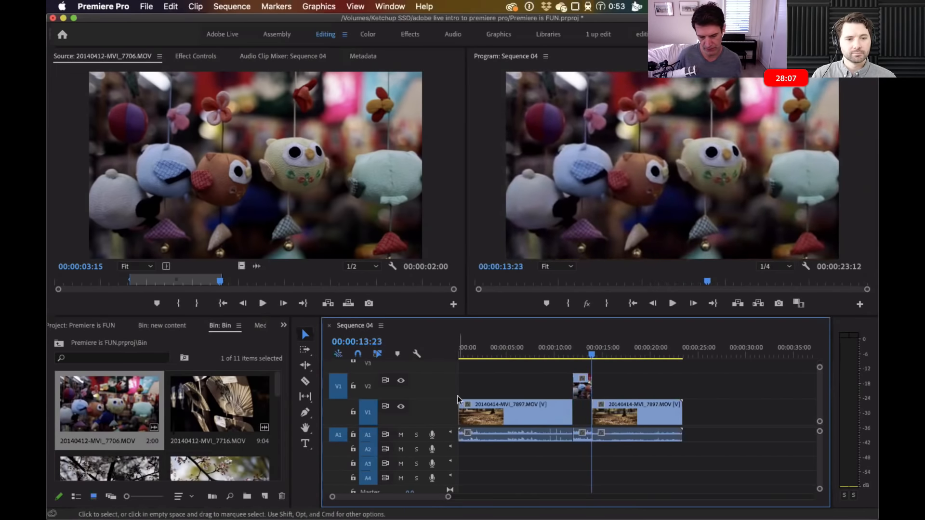
{"action": "key", "text": "super+z"}
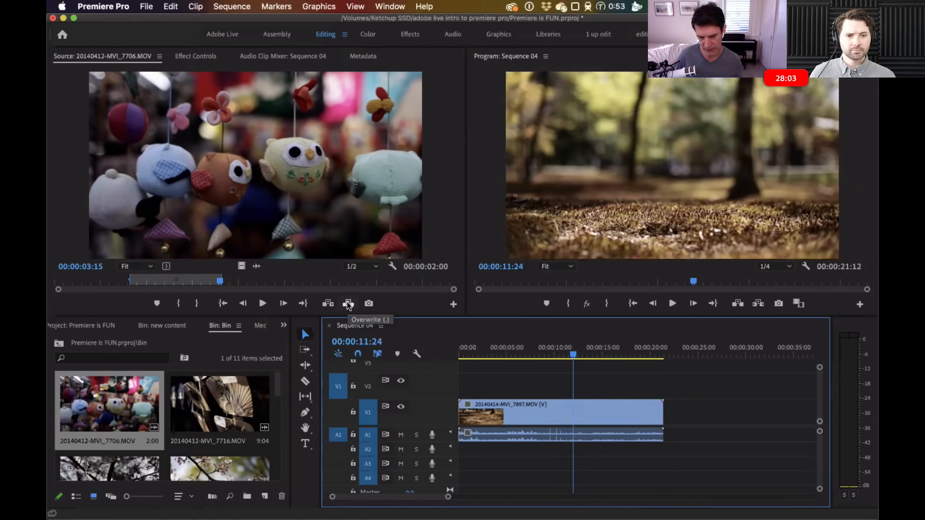
Patch the source video to V1 and overwrite the marked clip into the sequence at 00:00:11:24
{"action": "left_click", "coordinate": [339, 413]}
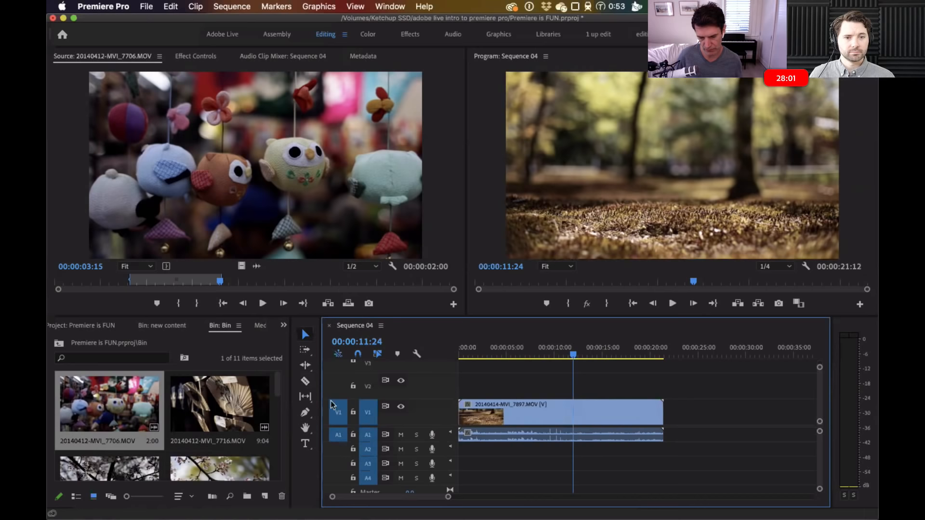
{"action": "left_click", "coordinate": [348, 303]}
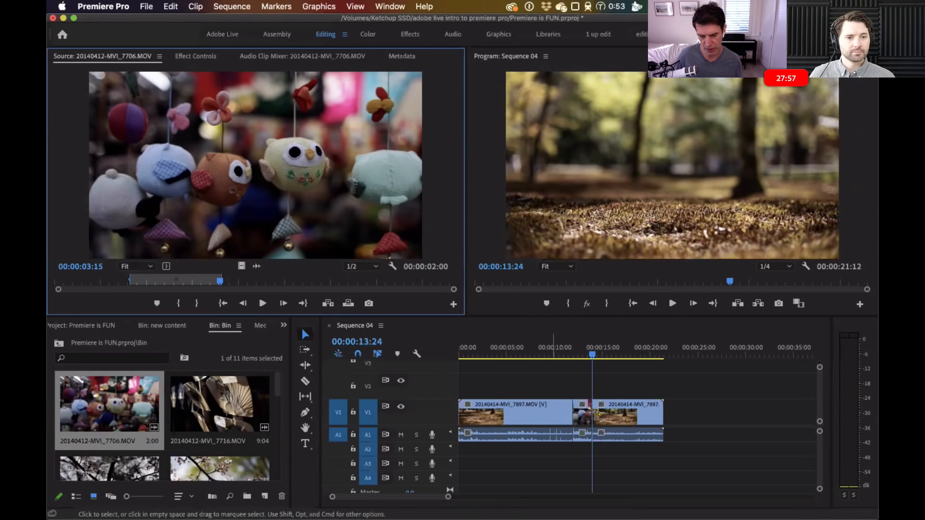
Play the sequence through the start of the overwritten section and mute all the audio tracks
{"action": "left_click", "coordinate": [566, 356]}
{"action": "key", "text": "space"}
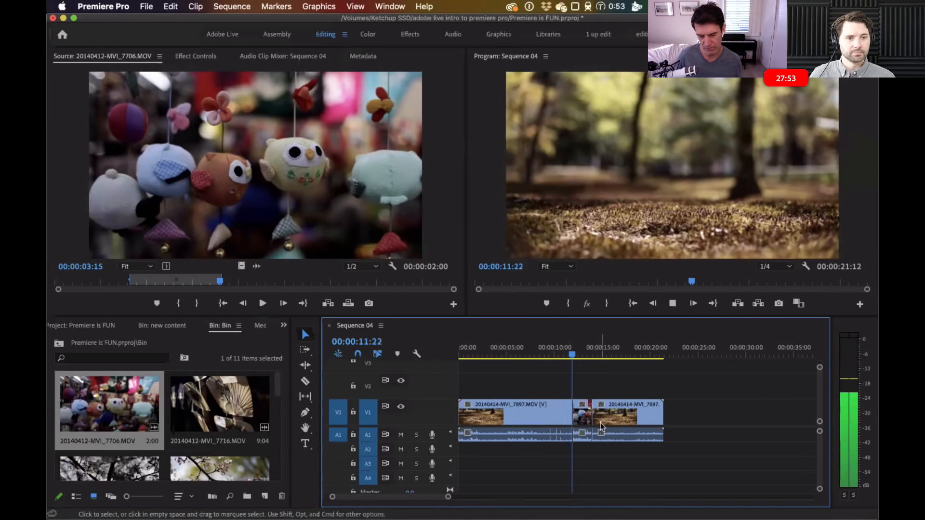
{"action": "key", "text": "space"}
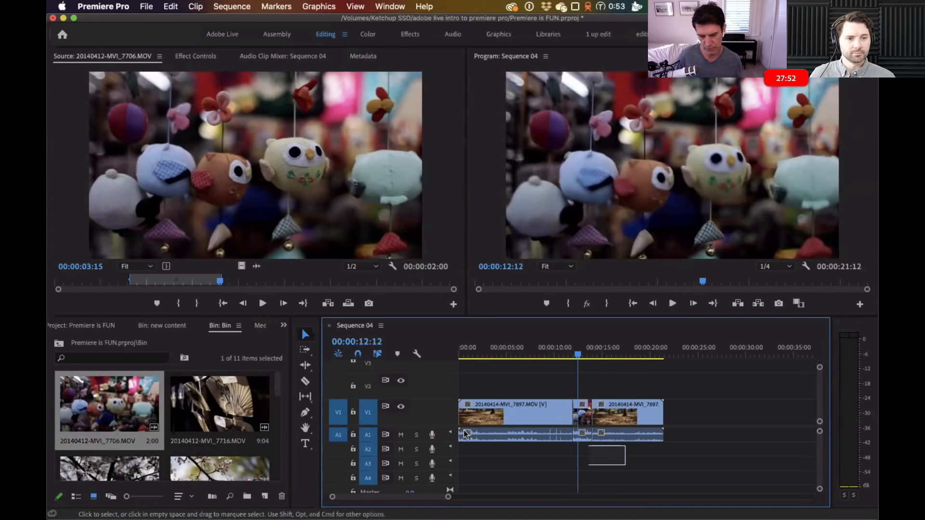
{"action": "left_click", "coordinate": [400, 434], "text": "shift"}
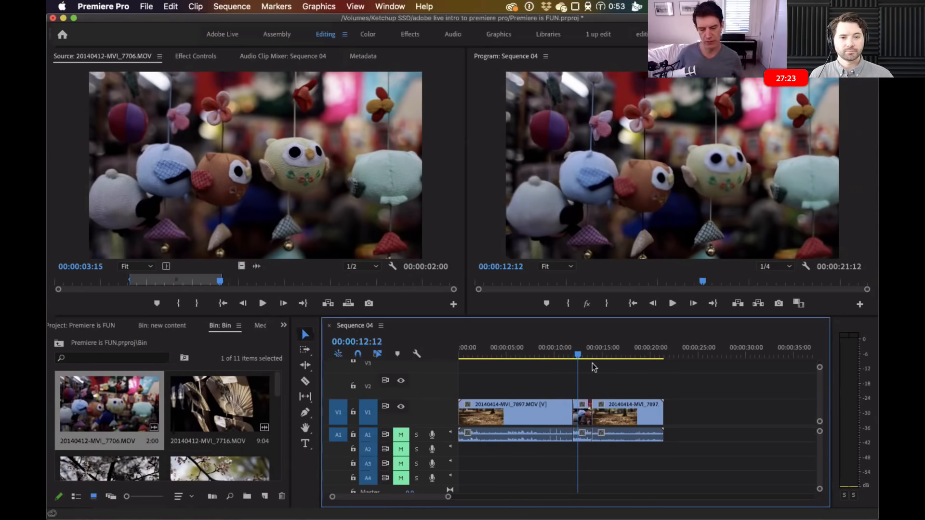
Undo the overwrite edit and place the sequence playhead at 00:00:17:08
{"action": "key", "text": "super+z"}
{"action": "left_click_drag", "start_coordinate": [622, 350], "coordinate": [635, 354]}
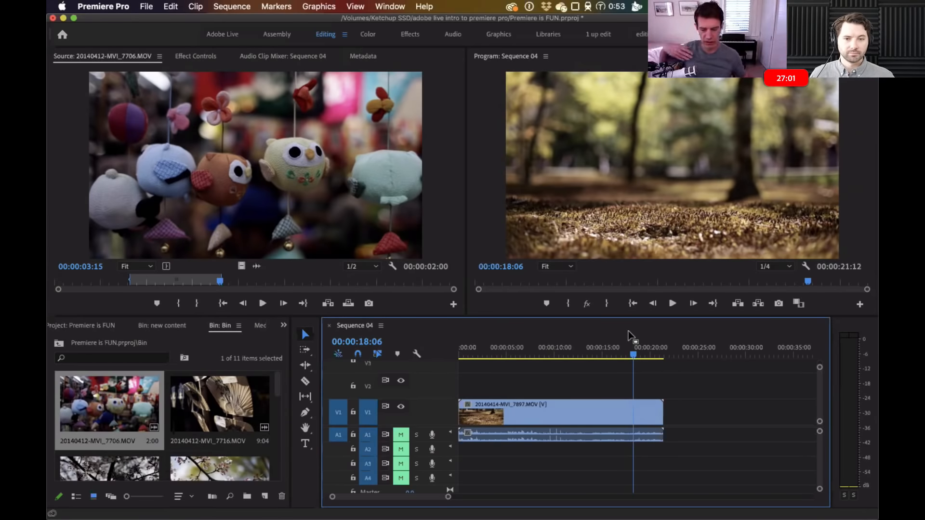
{"action": "left_click_drag", "start_coordinate": [639, 354], "coordinate": [624, 359]}
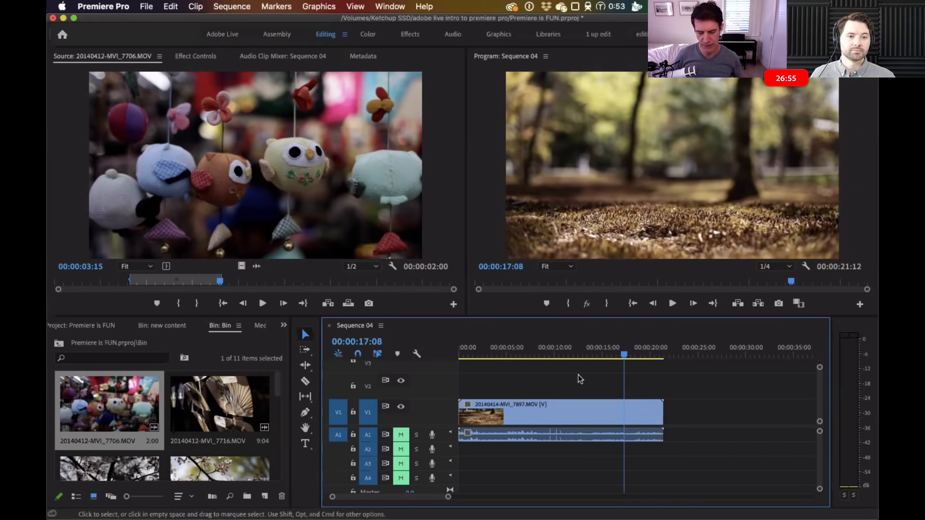
Set the source clip's out point to 00:00:06:06 and overwrite the marked range into the sequence at 00:00:17:08
{"action": "left_click", "coordinate": [341, 285]}
{"action": "key", "text": "Right"}
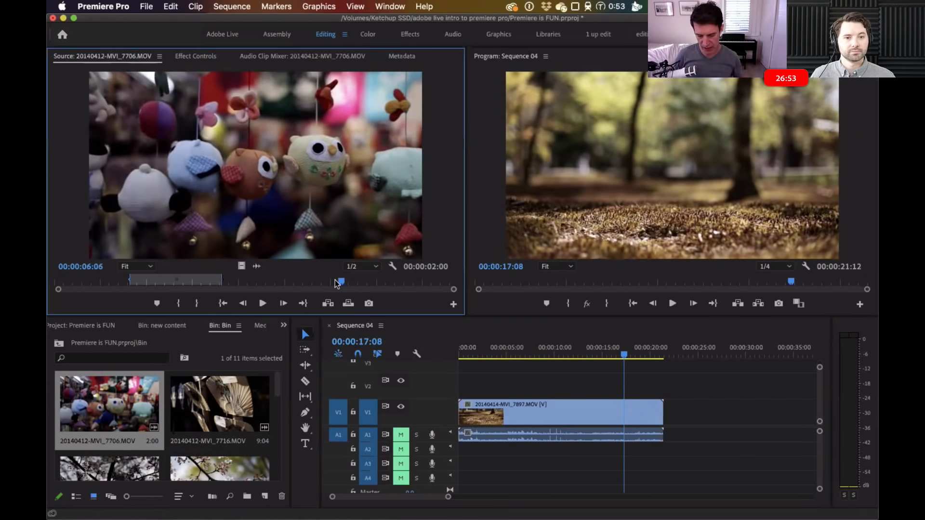
{"action": "key", "text": "o"}
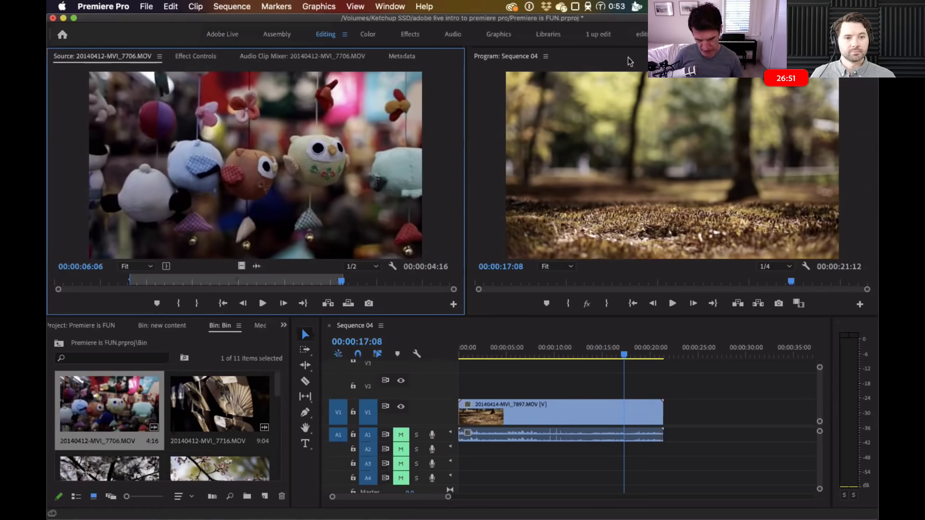
{"action": "left_click", "coordinate": [348, 303]}
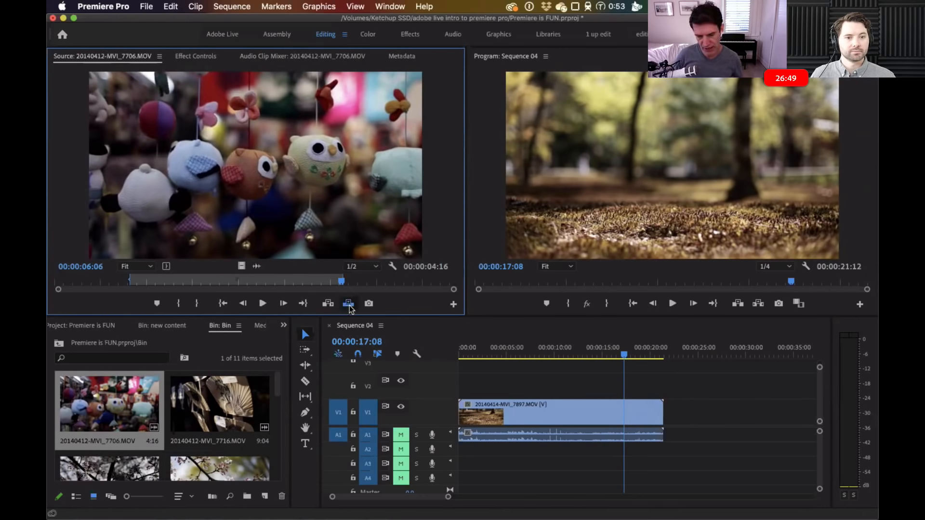
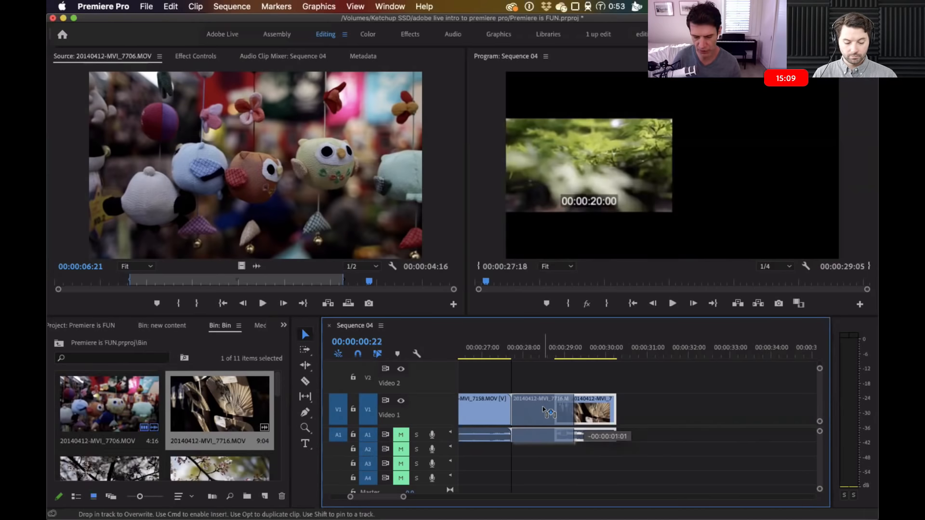
Move the last clip, 20140412-MVI_7716.MOV, freely along V1 with snapping off, and snap it back against the preceding clip with snapping on
{"action": "left_click", "coordinate": [358, 355]}
{"action": "left_click_drag", "start_coordinate": [549, 407], "coordinate": [599, 407]}
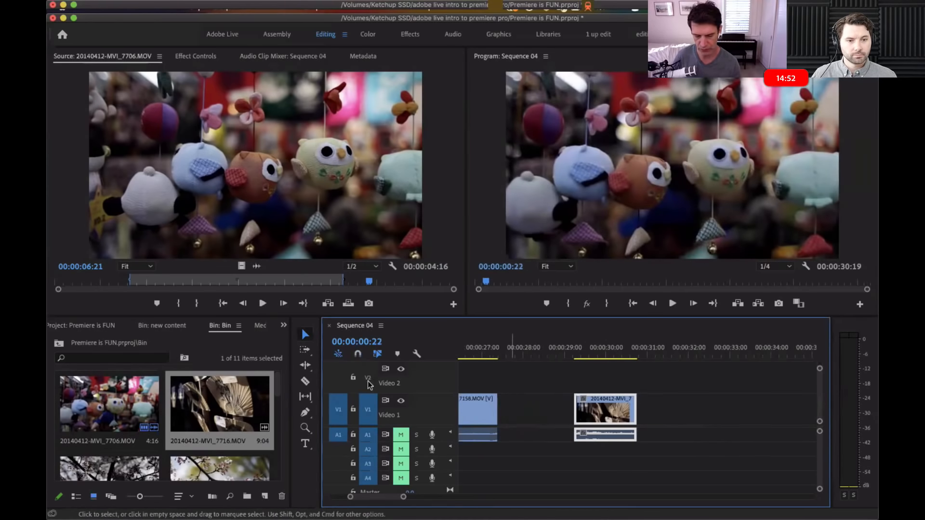
{"action": "left_click", "coordinate": [358, 355]}
{"action": "left_click_drag", "start_coordinate": [597, 412], "coordinate": [511, 408]}
Marquee-select the last two clips on V1 with their audio, and clear the selection
{"action": "key", "text": "backslash"}
{"action": "left_click_drag", "start_coordinate": [797, 380], "coordinate": [737, 414]}
{"action": "left_click_drag", "start_coordinate": [737, 410], "coordinate": [732, 410]}
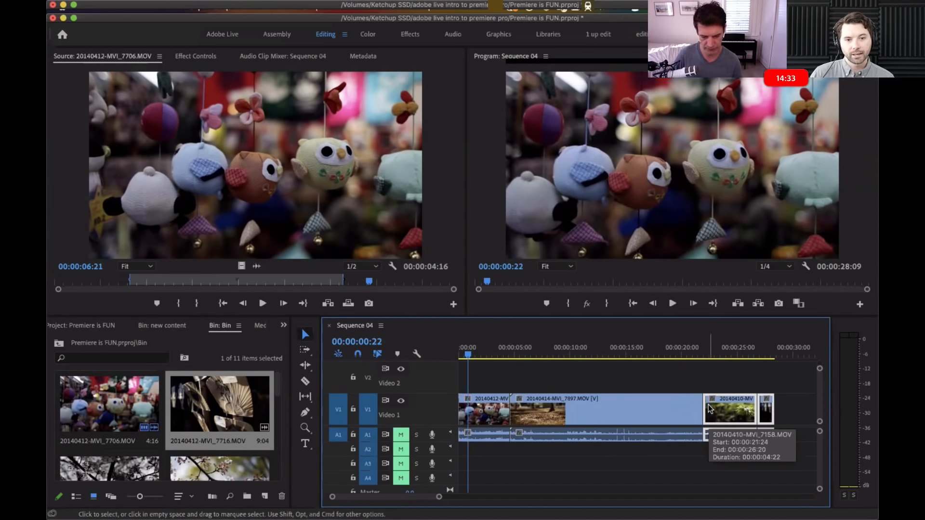
{"action": "left_click", "coordinate": [728, 365]}
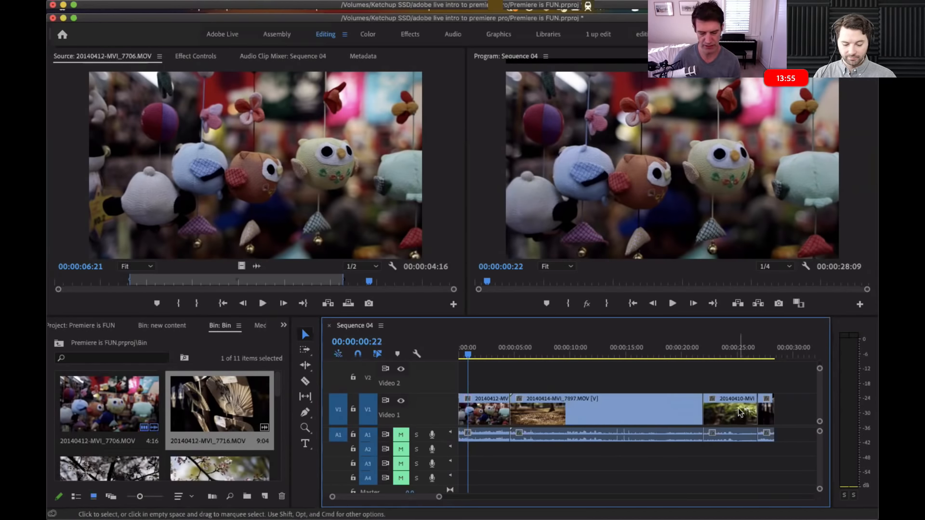
Open a gap before the last clip on V1 and ripple-delete that gap
{"action": "left_click_drag", "start_coordinate": [766, 422], "coordinate": [762, 401]}
{"action": "key", "text": "super"}
{"action": "key", "text": "Escape"}
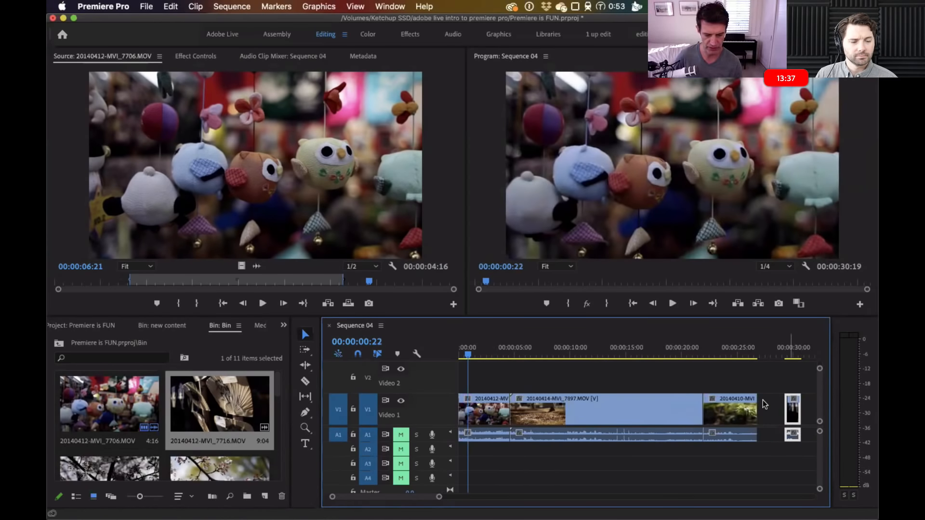
{"action": "left_click", "coordinate": [761, 399]}
{"action": "key", "text": "Delete"}
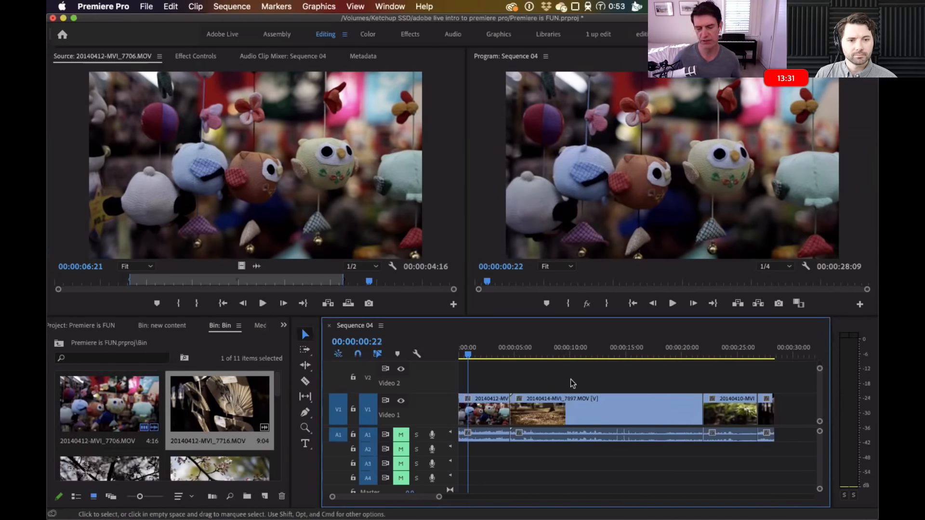
Extend the end of the last clip on V1 so the sequence lasts 00:00:29:05
{"action": "left_click_drag", "start_coordinate": [729, 379], "coordinate": [774, 478]}
{"action": "left_click", "coordinate": [714, 368]}
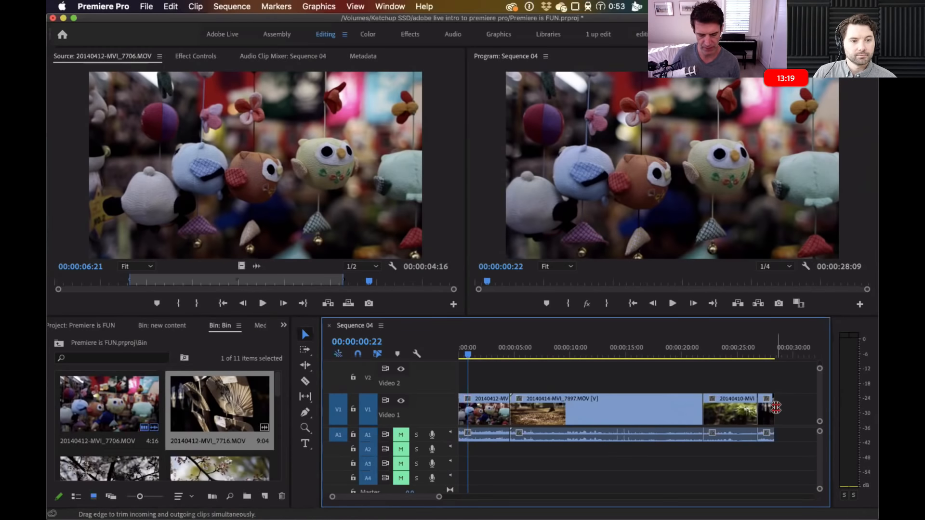
{"action": "left_click_drag", "start_coordinate": [776, 408], "coordinate": [786, 409]}
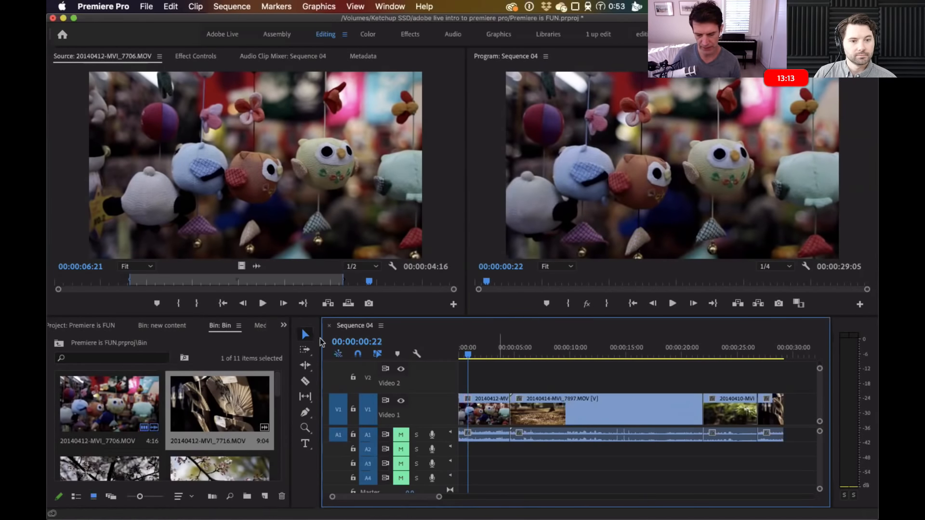
Examine the tools grouped with the Ripple Edit tool, and return to the Selection tool
{"action": "left_click", "coordinate": [307, 368]}
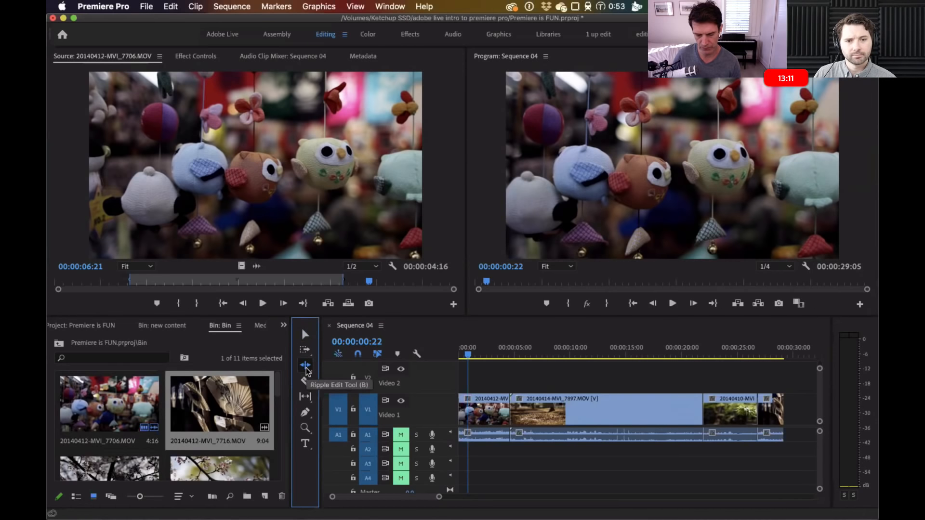
{"action": "left_click", "coordinate": [307, 368]}
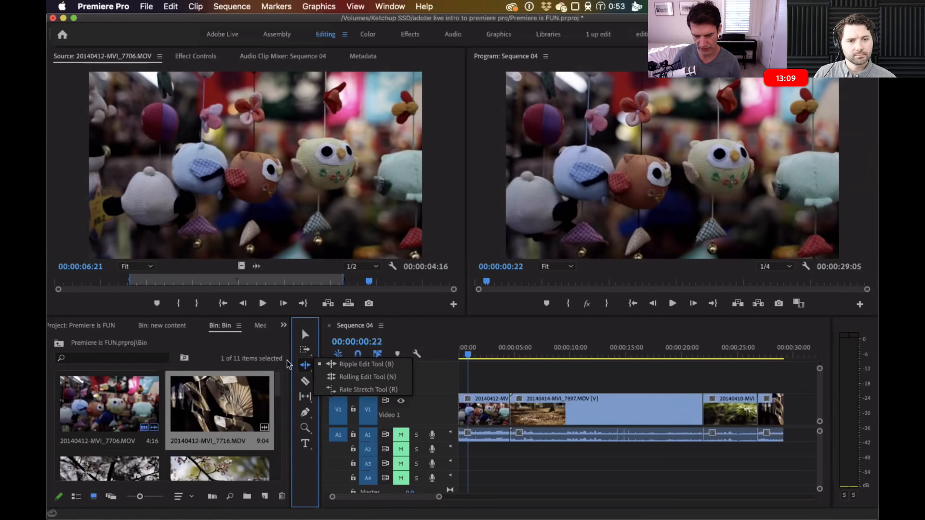
{"action": "left_click", "coordinate": [301, 366]}
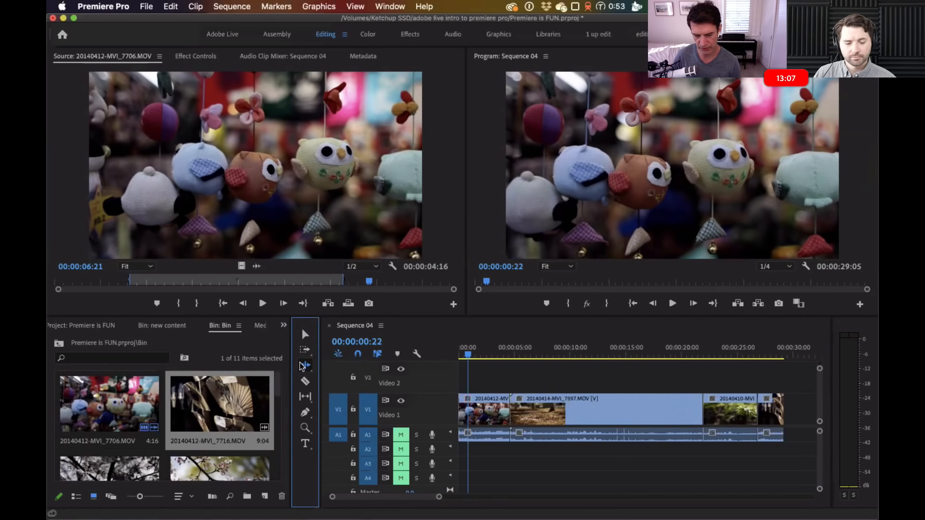
{"action": "left_click", "coordinate": [301, 368]}
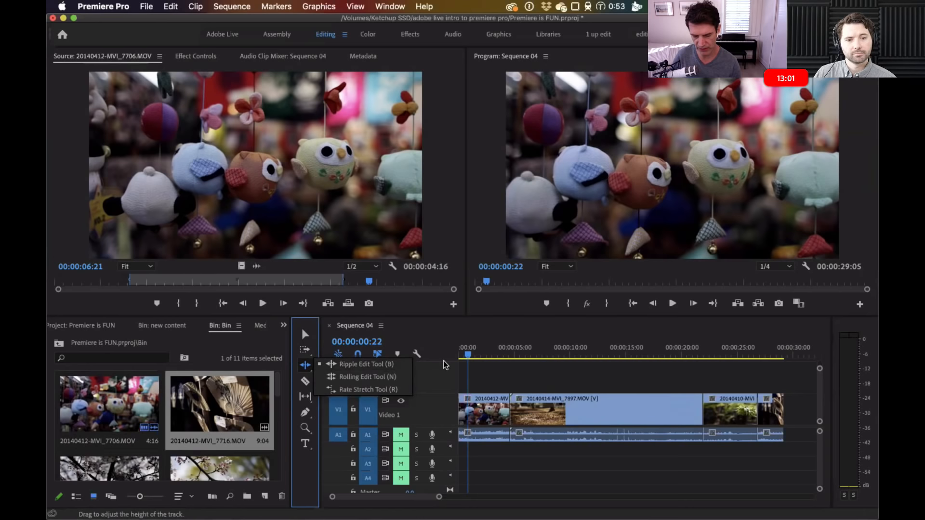
{"action": "key", "text": "v"}
{"action": "left_click", "coordinate": [637, 381]}
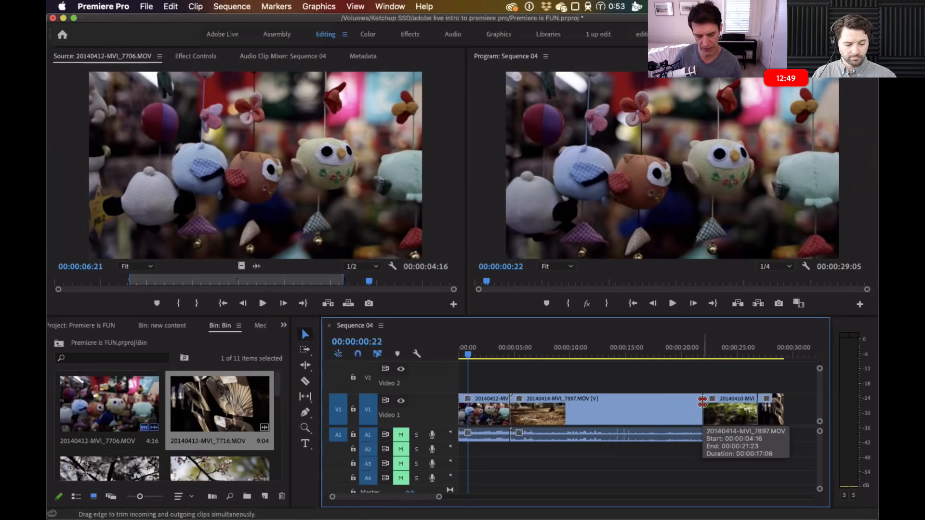
Roll the edit point between 20140414-MVI_7897.MOV and 20140410-MVI_7158.MOV on V1 earlier, to about 00:00:19:15
{"action": "mouse_move", "coordinate": [702, 402]}
{"action": "left_mouse_down"}
{"action": "mouse_move", "coordinate": [681, 403]}
{"action": "mouse_move", "coordinate": [695, 404]}
{"action": "left_mouse_up"}
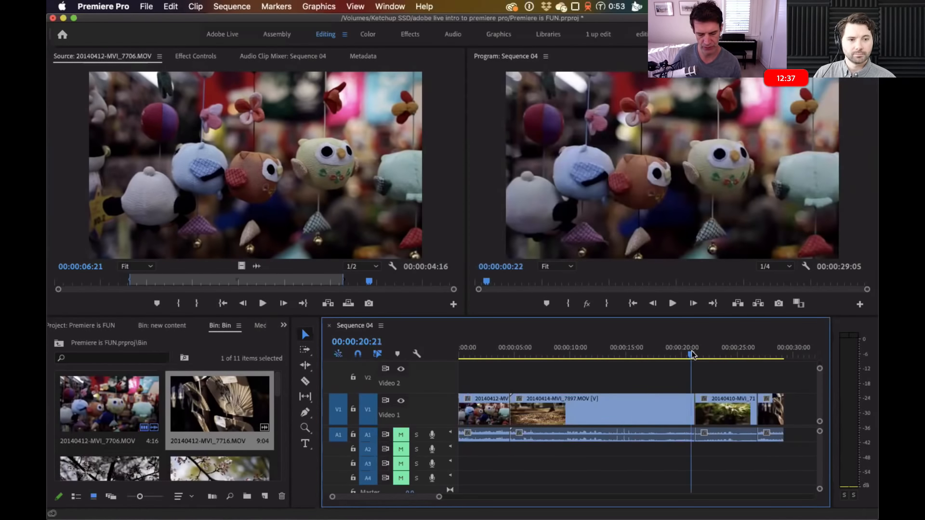
{"action": "left_click", "coordinate": [691, 352]}
{"action": "key", "text": "="}
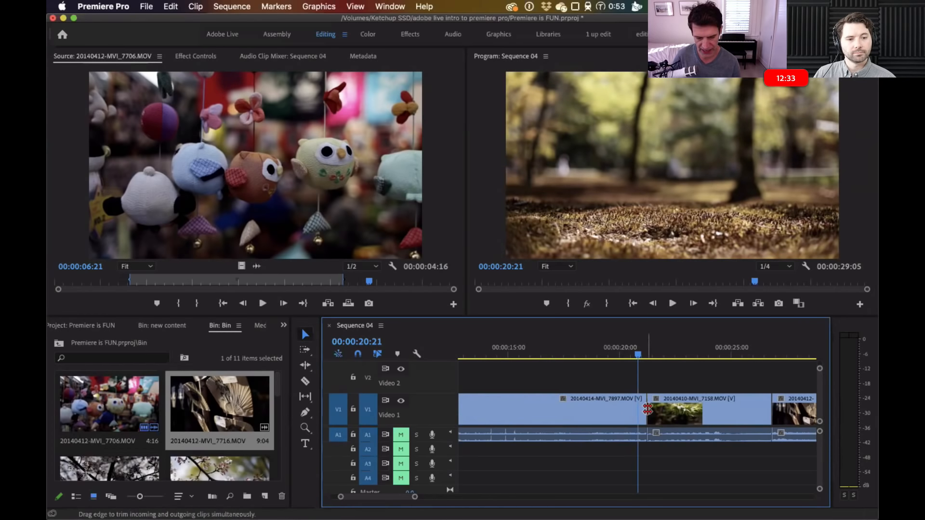
{"action": "left_click_drag", "start_coordinate": [647, 409], "coordinate": [610, 411]}
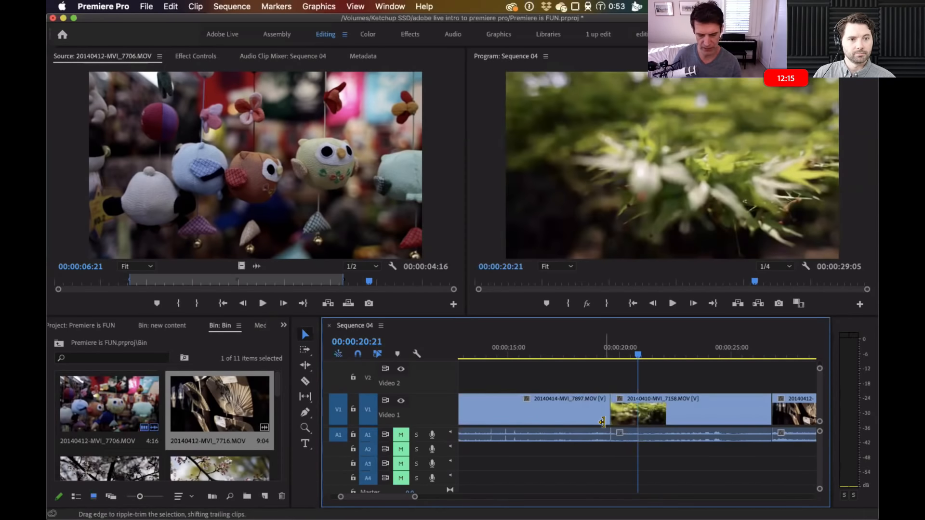
Roll the edit between MVI_7897 and MVI_7158 later, to about 00:00:22:16, and play across the cut
{"action": "left_click_drag", "start_coordinate": [609, 418], "coordinate": [649, 412]}
{"action": "left_click_drag", "start_coordinate": [591, 415], "coordinate": [678, 414]}
{"action": "left_click", "coordinate": [615, 350]}
{"action": "key", "text": "space"}
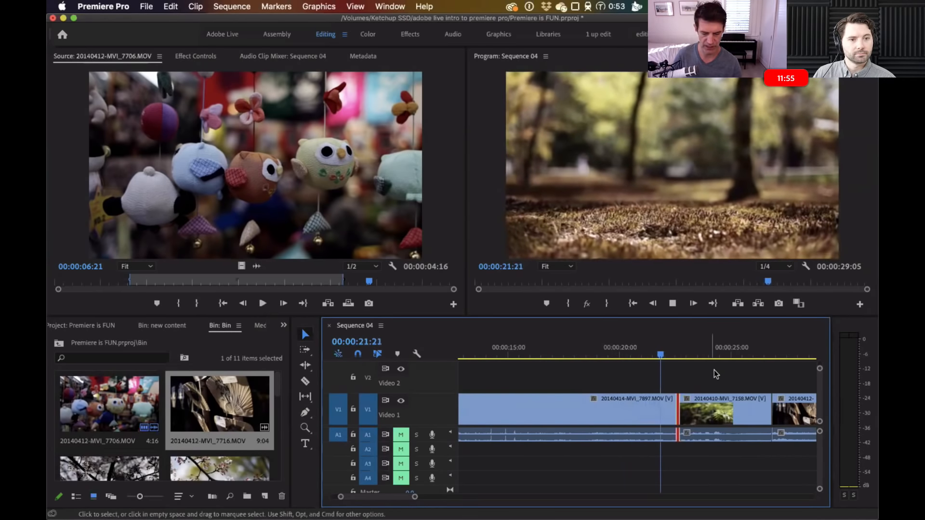
{"action": "key", "text": "space"}
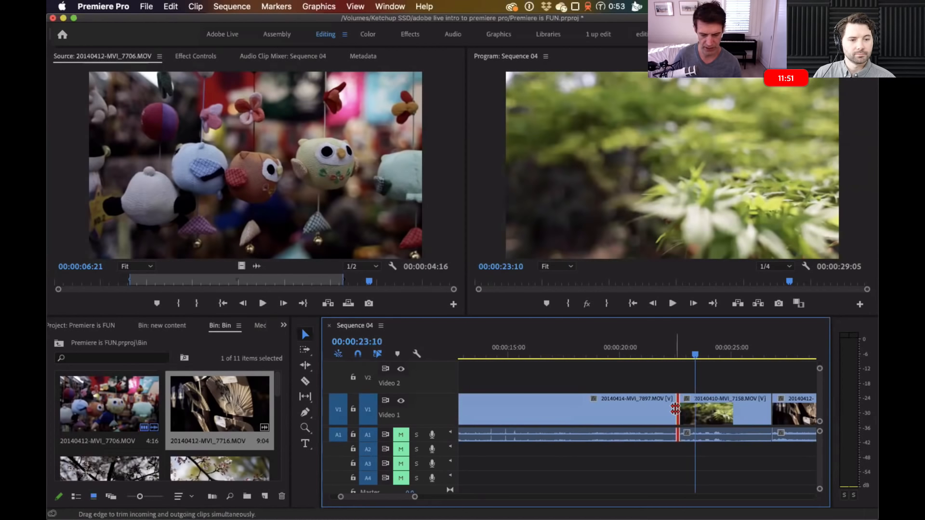
Roll the edit between MVI_7897 and MVI_7158 back to 00:00:17:12, and play across the cut
{"action": "left_click_drag", "start_coordinate": [675, 408], "coordinate": [562, 409]}
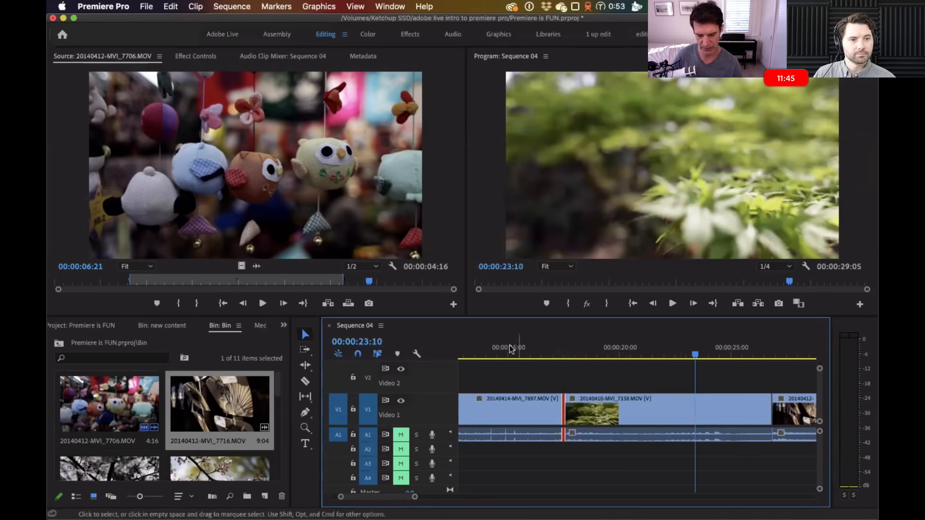
{"action": "left_click", "coordinate": [481, 357]}
{"action": "key", "text": "space"}
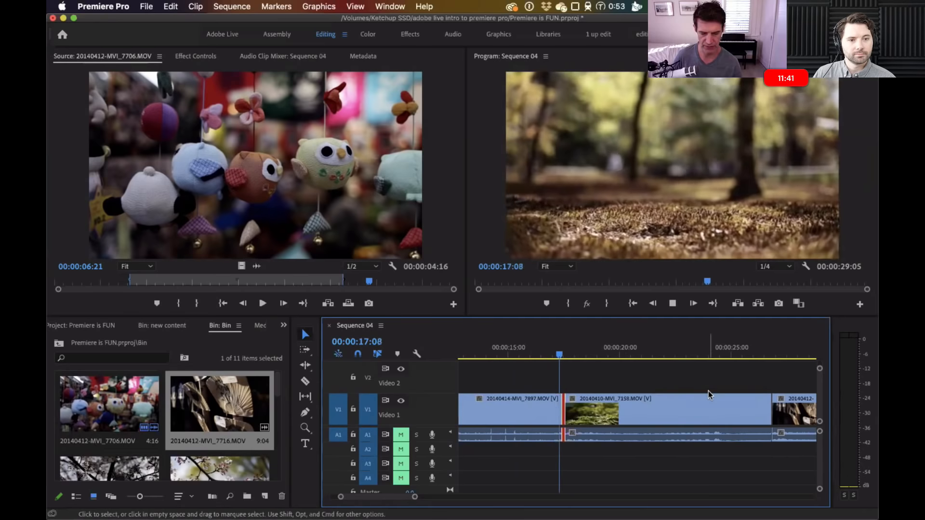
{"action": "key", "text": "space"}
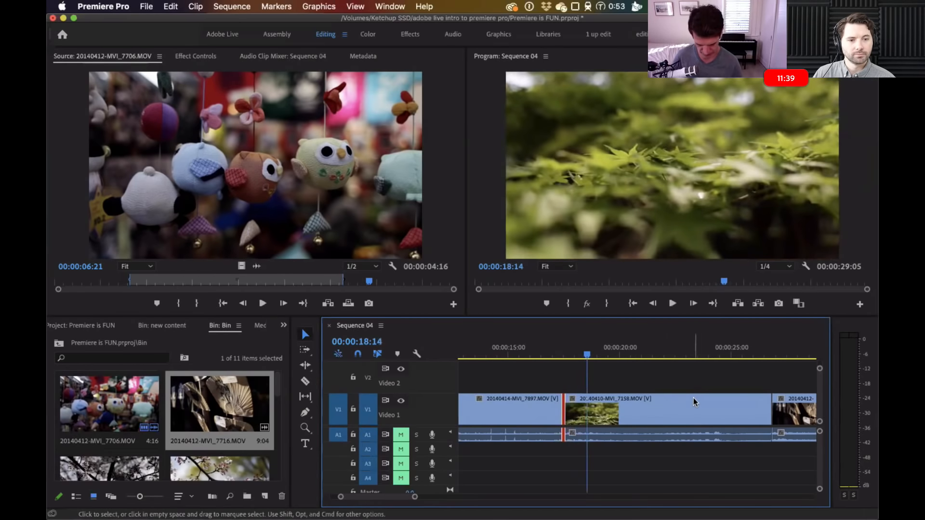
Move the last two V1 clips together earlier over the end of 20140414-MVI_7897.MOV, so 20140410-MVI_7158.MOV starts at 00:00:11:17, and clear the selection
{"action": "key", "text": "minus"}
{"action": "key", "text": "minus"}
{"action": "key", "text": "backslash"}
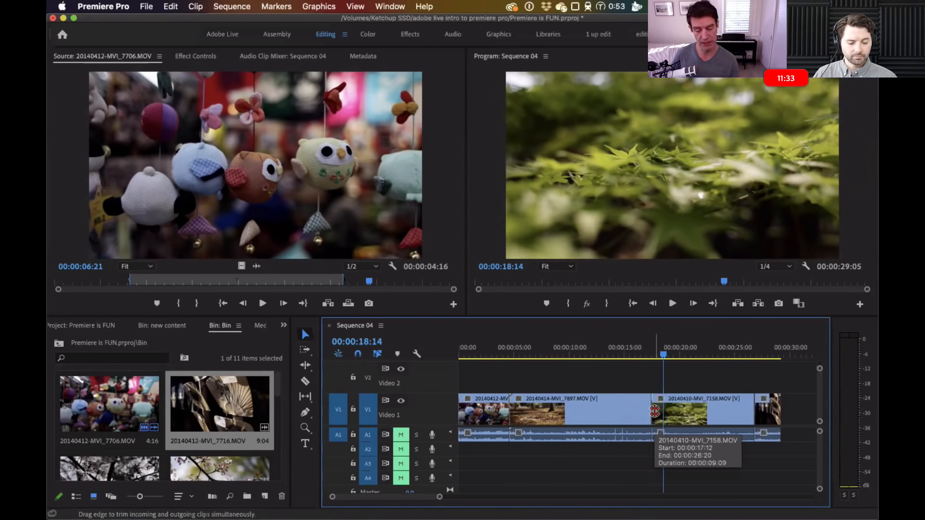
{"action": "mouse_move", "coordinate": [655, 410]}
{"action": "left_mouse_down"}
{"action": "mouse_move", "coordinate": [685, 408]}
{"action": "mouse_move", "coordinate": [653, 410]}
{"action": "left_mouse_up"}
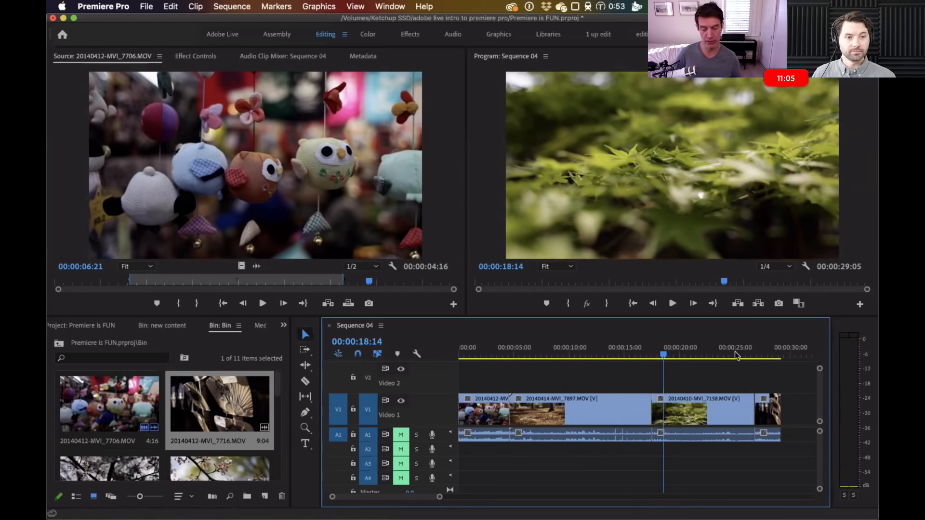
{"action": "left_click_drag", "start_coordinate": [712, 380], "coordinate": [646, 406]}
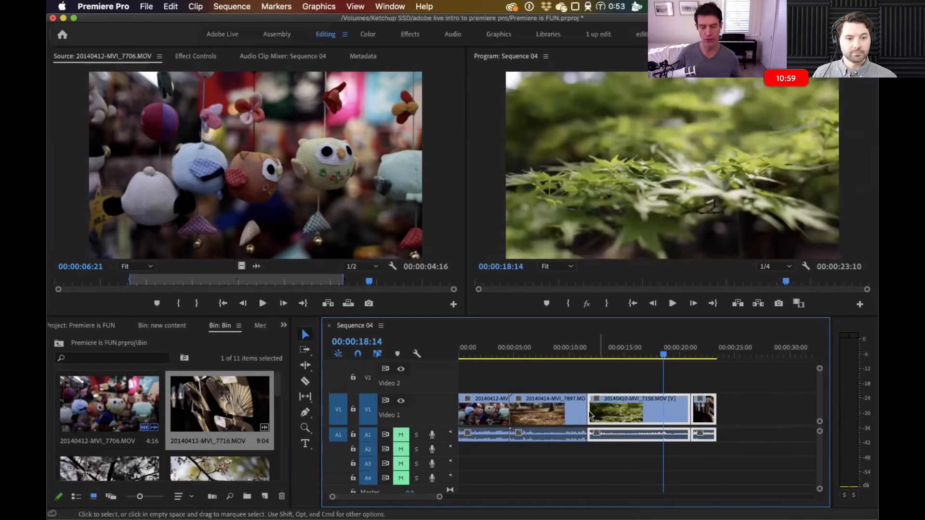
{"action": "left_click", "coordinate": [628, 374]}
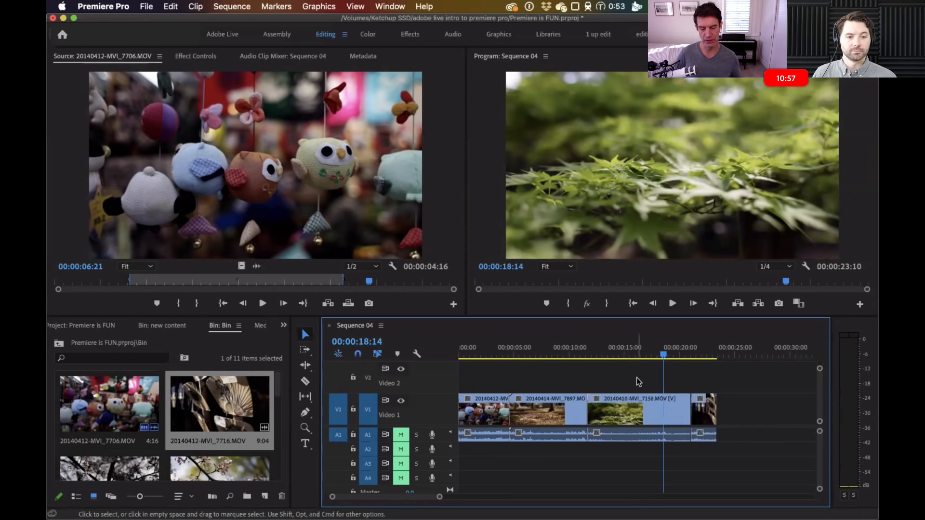
{"action": "left_click_drag", "start_coordinate": [646, 396], "coordinate": [649, 405]}
{"action": "left_click", "coordinate": [627, 377]}
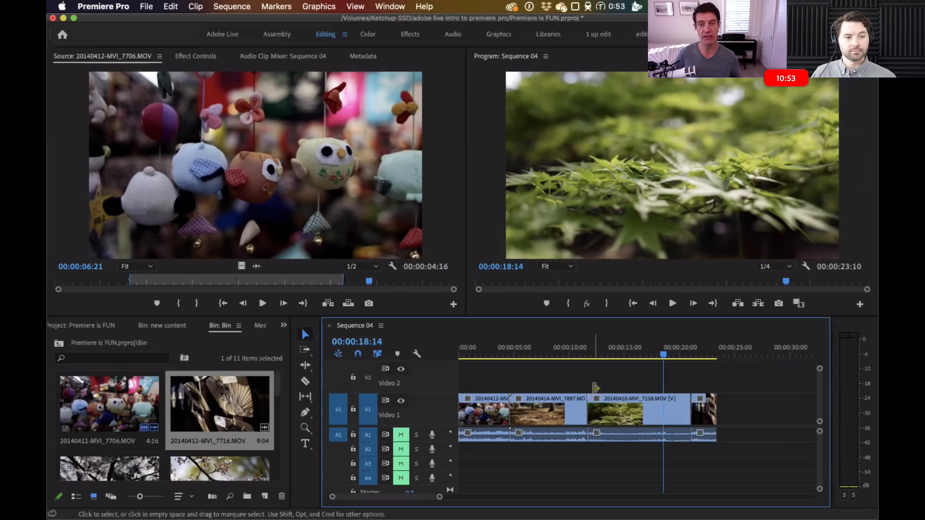
Select the edit point between MVI_7897 and MVI_7158 on V1, and clear the selection
{"action": "left_click", "coordinate": [587, 406]}
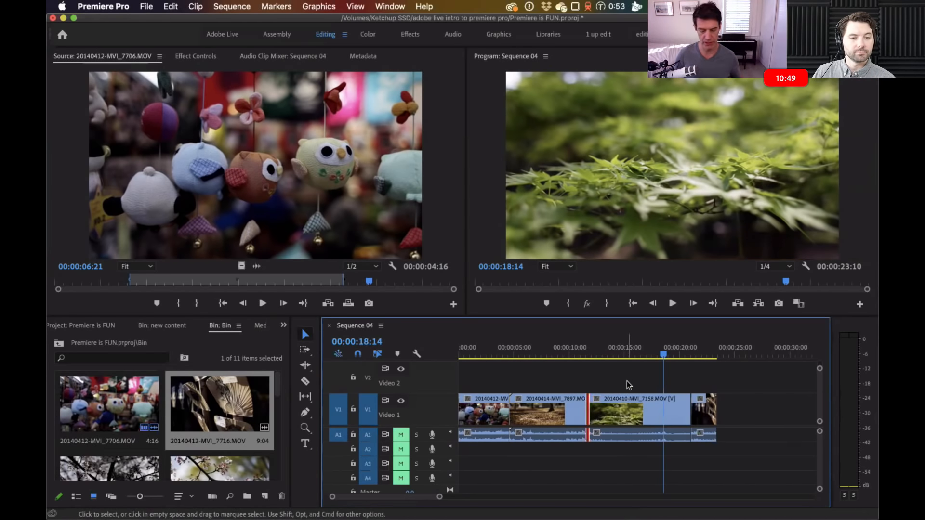
{"action": "key", "text": "shift+equal"}
{"action": "left_click", "coordinate": [669, 386]}
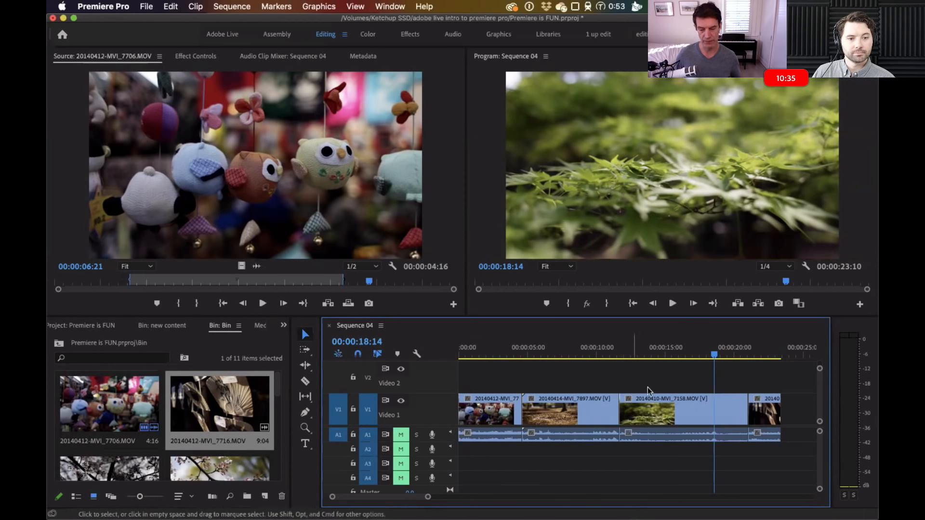
Switch to the system's Displays preferences and set the built-in display scaling to Larger Text
{"action": "key", "text": "super+space"}
{"action": "type", "text": "disp"}
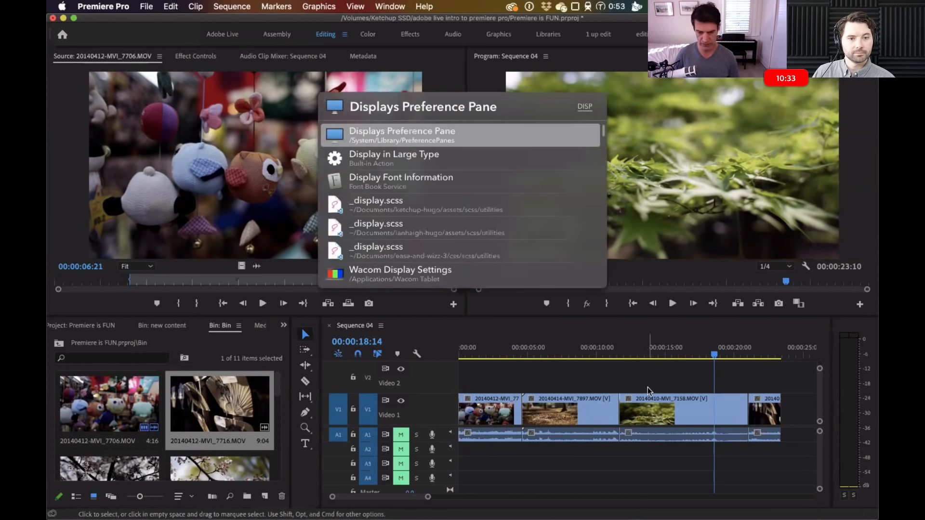
{"action": "key", "text": "Return"}
{"action": "left_click", "coordinate": [503, 158]}
{"action": "left_click", "coordinate": [483, 187]}
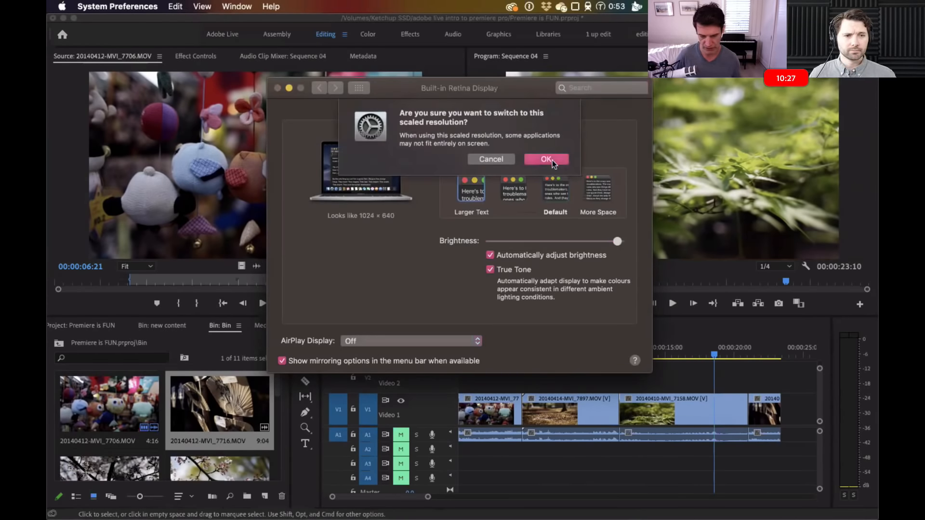
{"action": "left_click", "coordinate": [552, 160]}
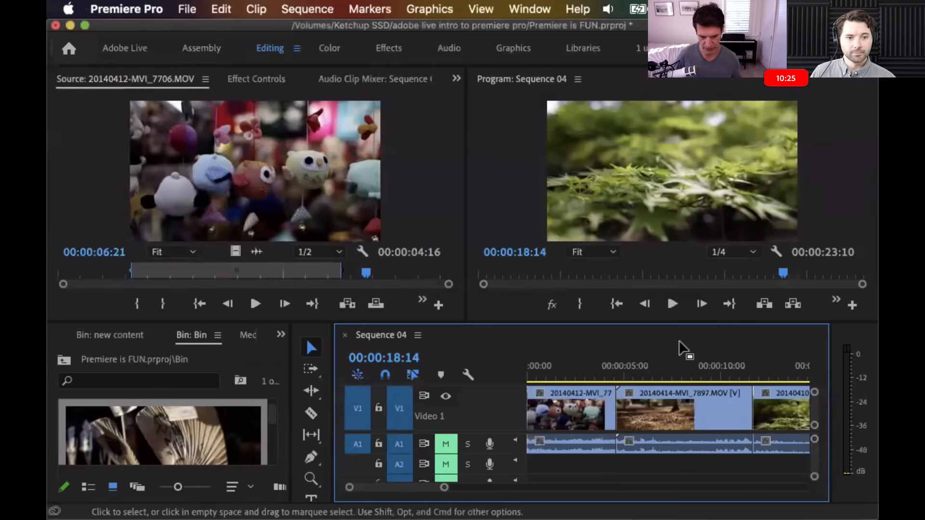
Close the audio meters panel to widen the Sequence 04 timeline
{"action": "left_click", "coordinate": [679, 348]}
{"action": "key", "text": "minus"}
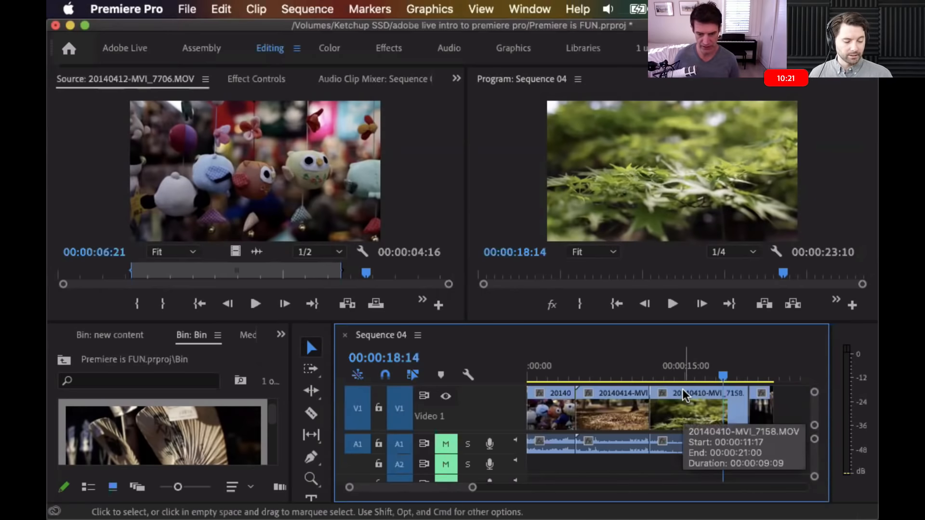
{"action": "left_click_drag", "start_coordinate": [646, 412], "coordinate": [646, 410]}
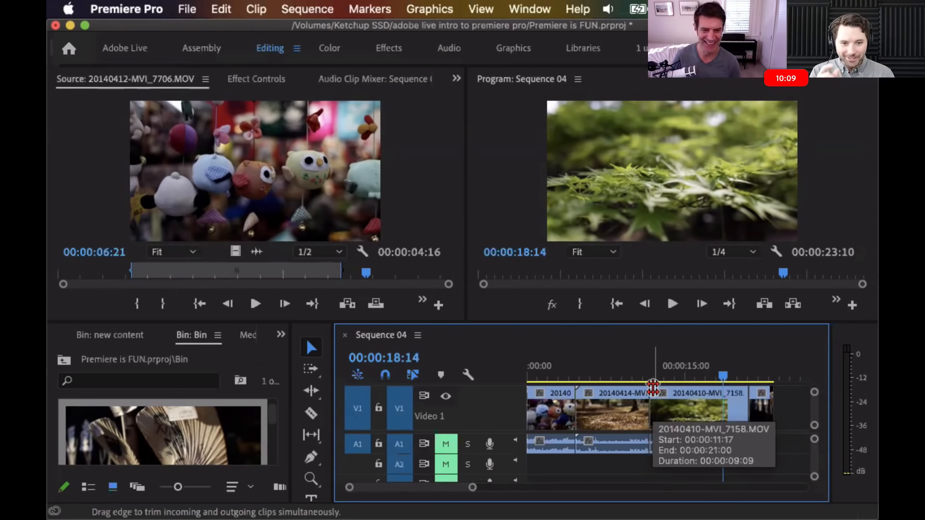
{"action": "left_click", "coordinate": [848, 345]}
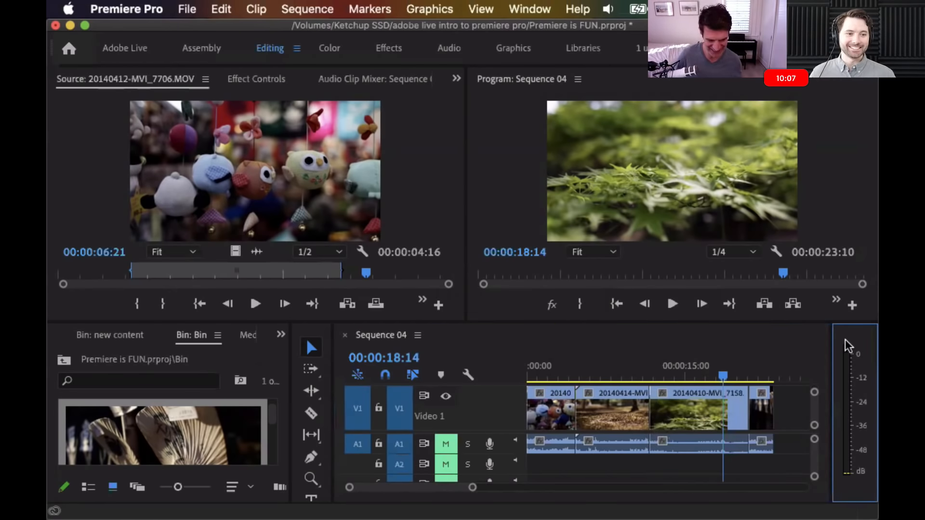
{"action": "key", "text": "super+w"}
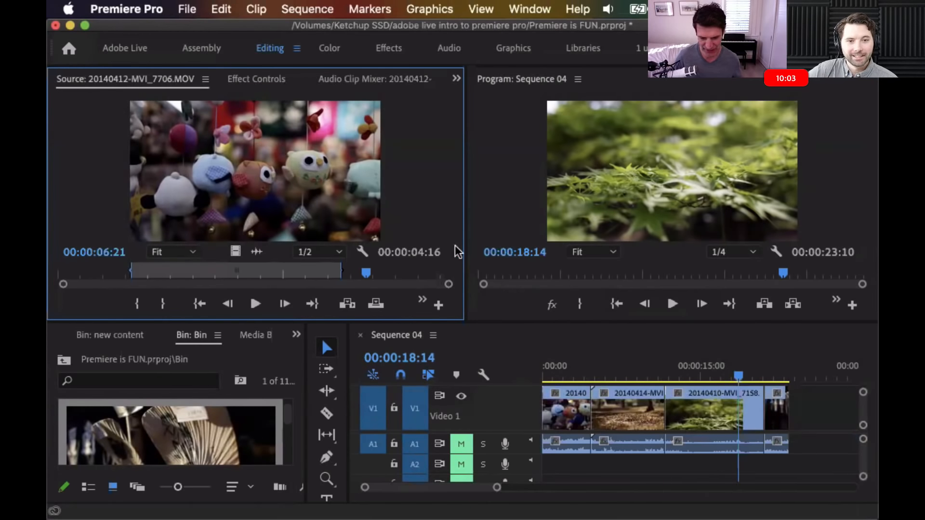
Narrow the Source Monitor in favour of the Program Monitor, and show the bin's contents in List View
{"action": "left_click_drag", "start_coordinate": [464, 198], "coordinate": [427, 200]}
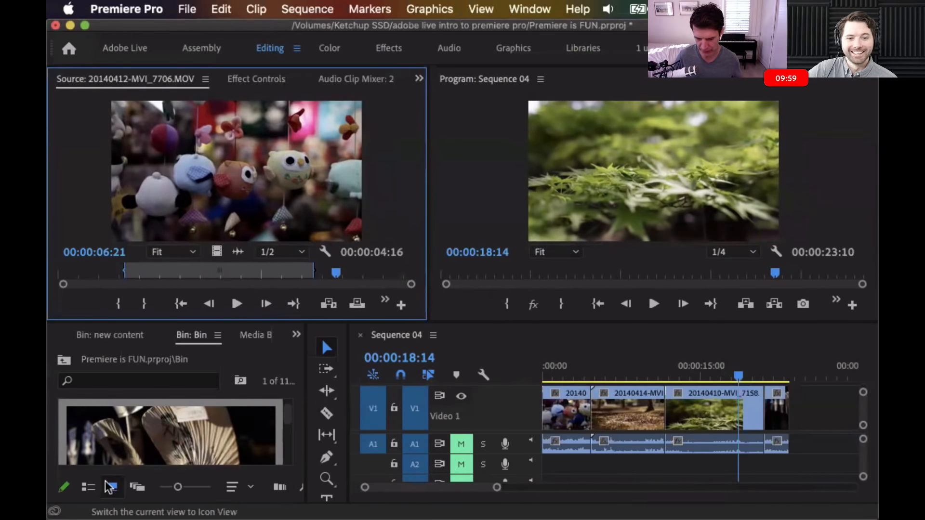
{"action": "left_click", "coordinate": [88, 487]}
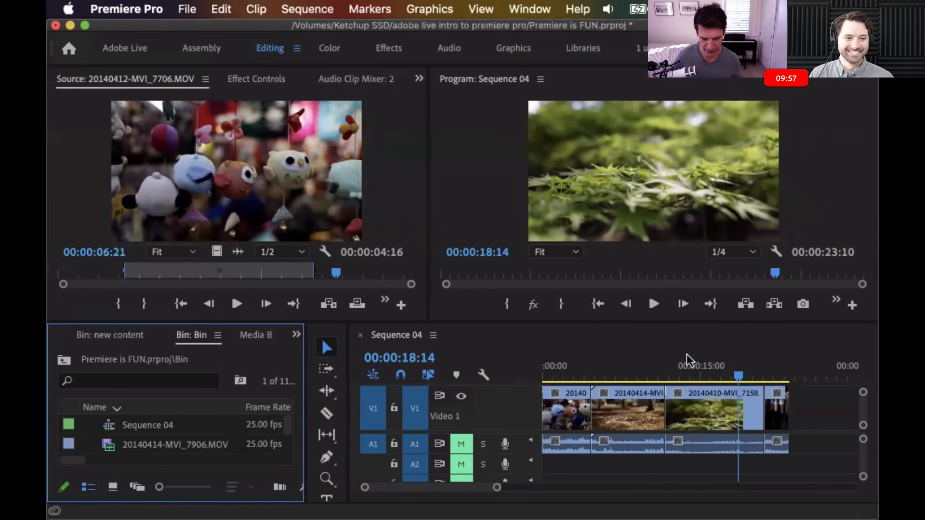
Apply the default transitions to the edit point between 20140414-MVI_7897.MOV and 20140410-MVI_7158.MOV
{"action": "left_click", "coordinate": [682, 367]}
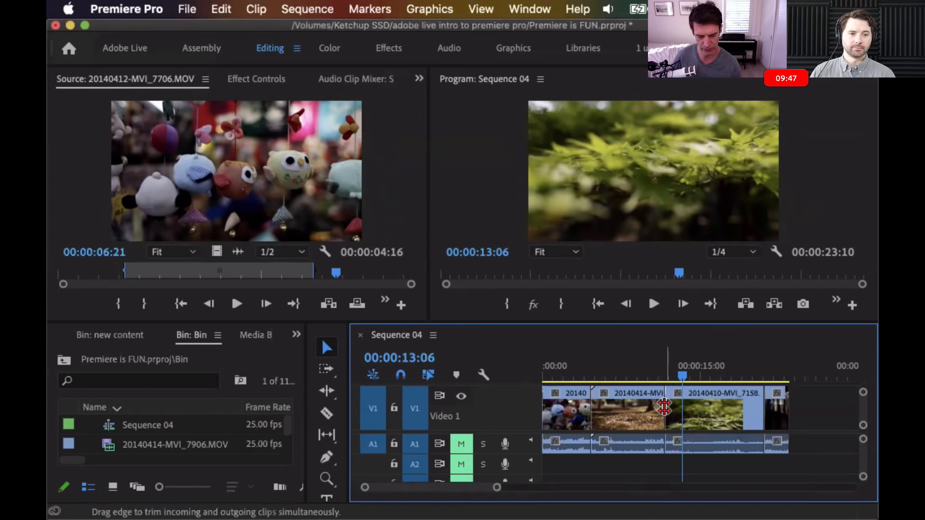
{"action": "left_click", "coordinate": [664, 407]}
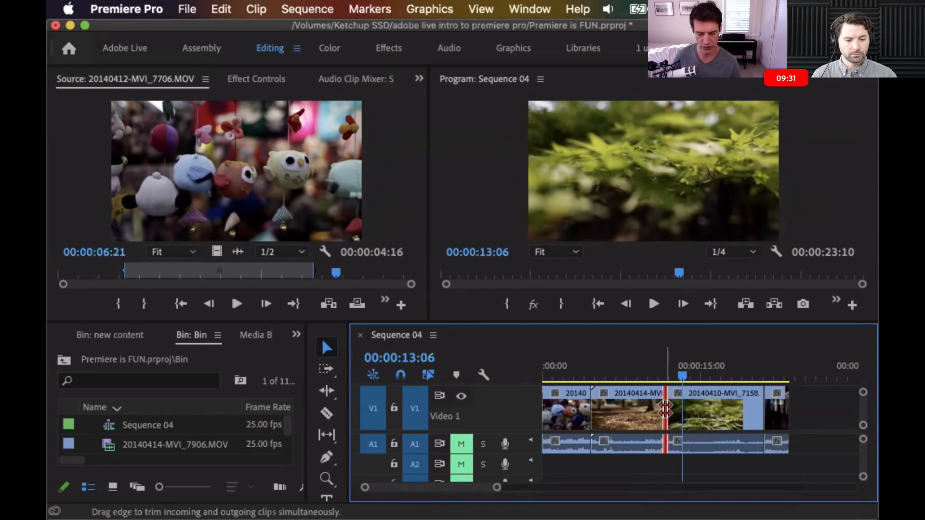
{"action": "right_click", "coordinate": [664, 410]}
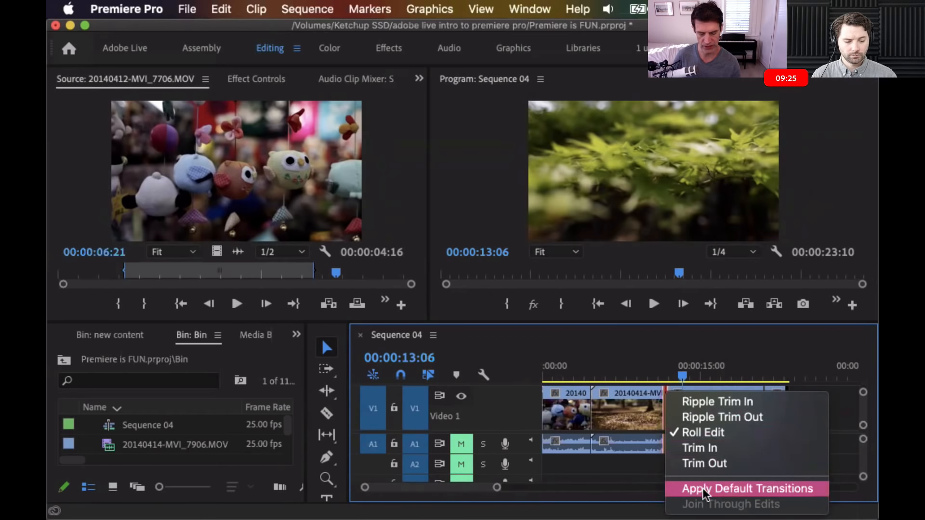
{"action": "left_click", "coordinate": [704, 493]}
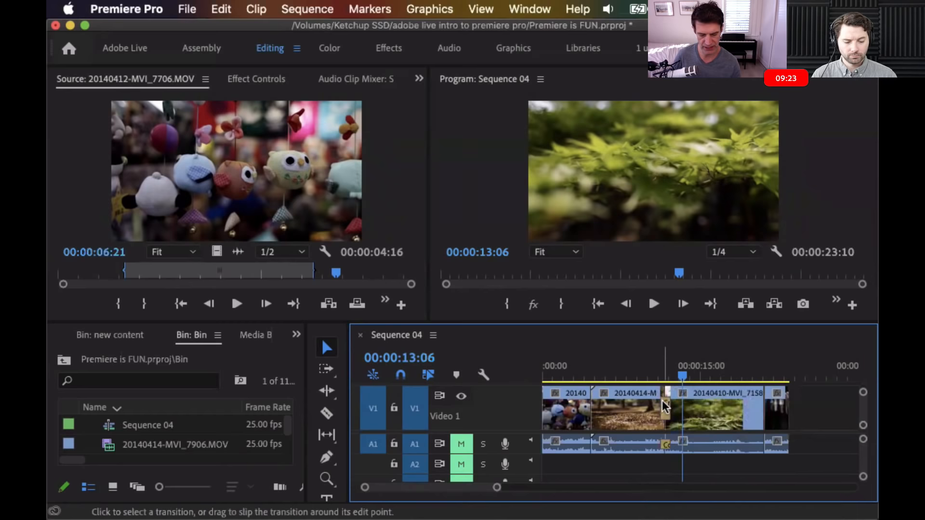
Mark an In point at 00:00:10:07 and play through the Cross Dissolve between 20140414-MVI_7897.MOV and 20140410-MVI_7158.MOV
{"action": "key", "text": "equal"}
{"action": "key", "text": "equal"}
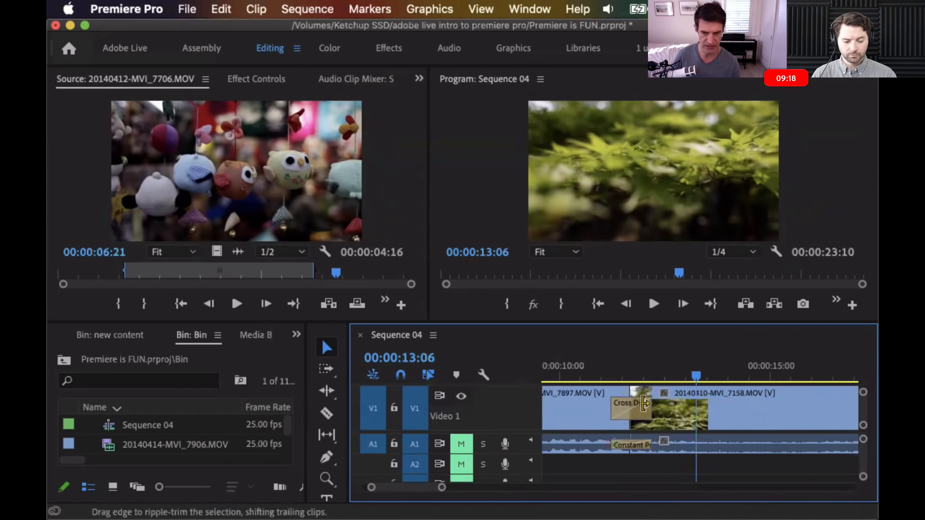
{"action": "left_click", "coordinate": [554, 368]}
{"action": "key", "text": "space"}
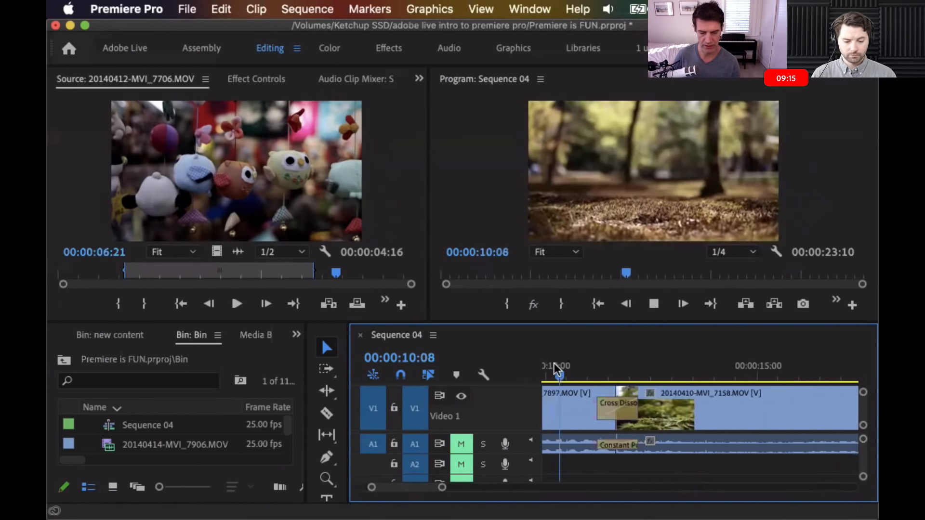
{"action": "key", "text": "space"}
{"action": "left_click", "coordinate": [557, 371]}
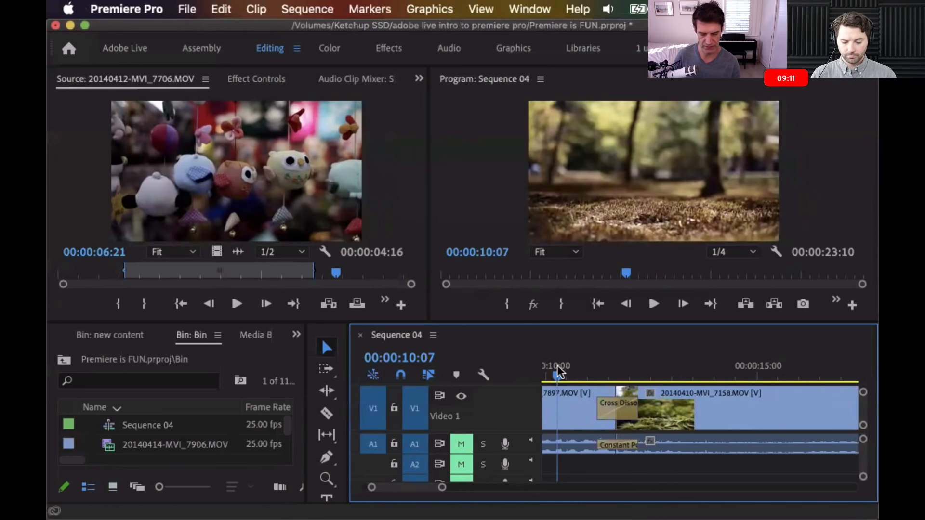
{"action": "key", "text": "i"}
{"action": "key", "text": "space"}
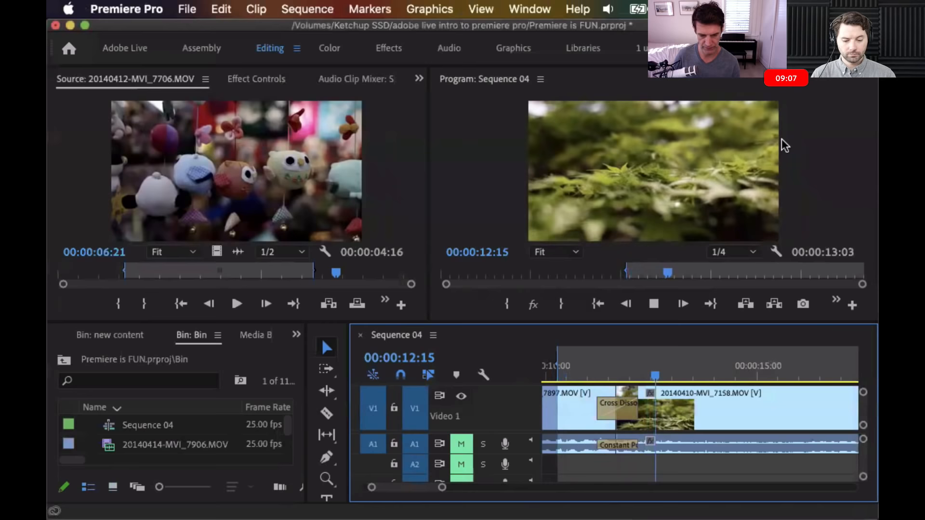
{"action": "key", "text": "space"}
Apply the default transitions to the edit point between 20140410-MVI_7158.MOV and the last clip, and play through them
{"action": "key", "text": "backslash"}
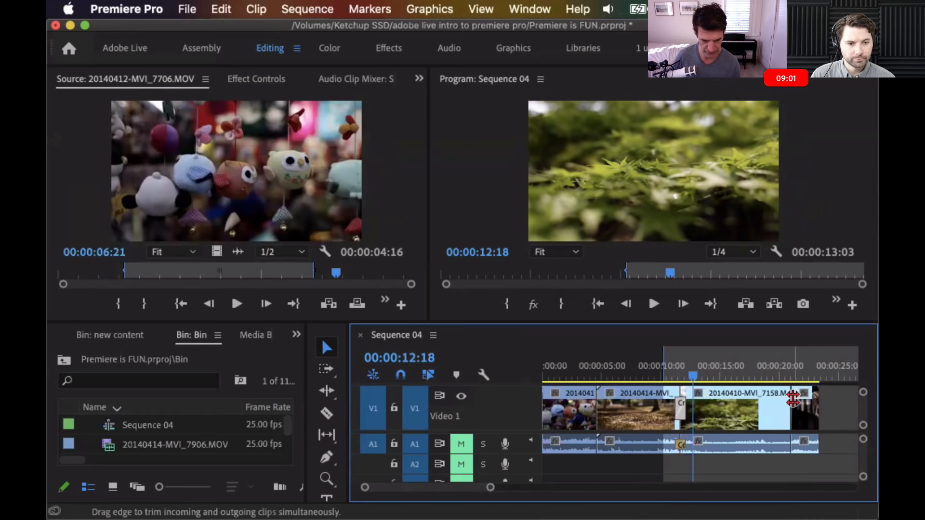
{"action": "left_click", "coordinate": [792, 403]}
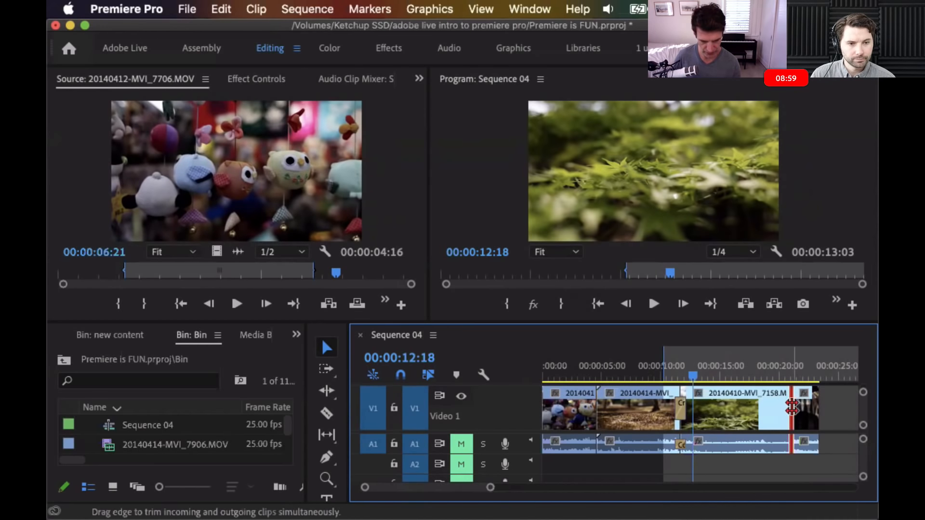
{"action": "right_click", "coordinate": [792, 407]}
{"action": "left_click", "coordinate": [726, 489]}
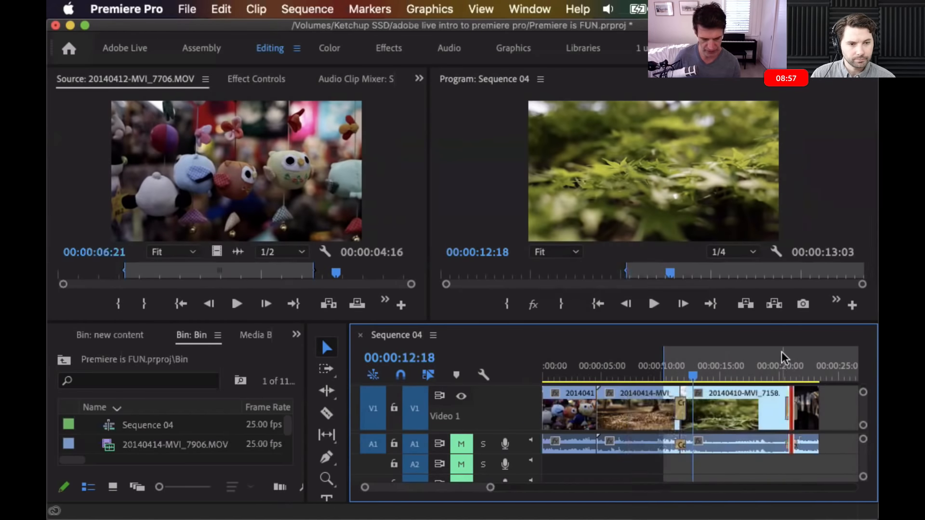
{"action": "left_click", "coordinate": [774, 356]}
{"action": "key", "text": "space"}
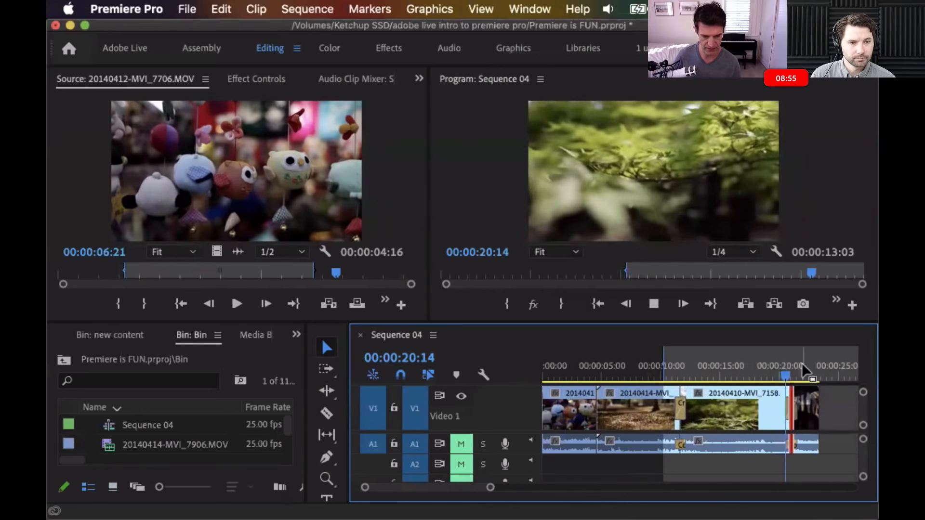
{"action": "key", "text": "space"}
Make the Sequence 04 timeline panel taller, with the final Cross Dissolve shown up close
{"action": "key", "text": "="}
{"action": "key", "text": "="}
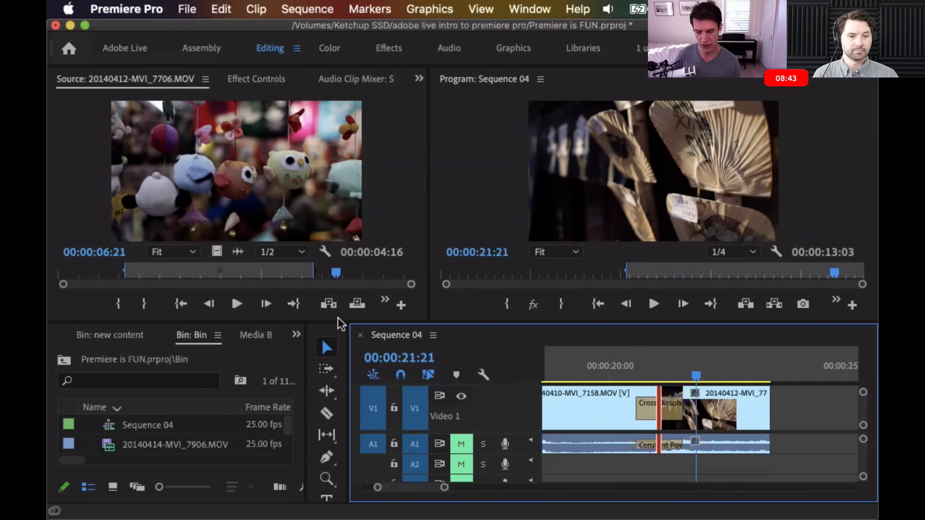
{"action": "left_click_drag", "start_coordinate": [340, 322], "coordinate": [343, 290]}
Lengthen the Cross Dissolve leading into the last clip to about 00:00:03:08
{"action": "left_click_drag", "start_coordinate": [682, 392], "coordinate": [730, 392]}
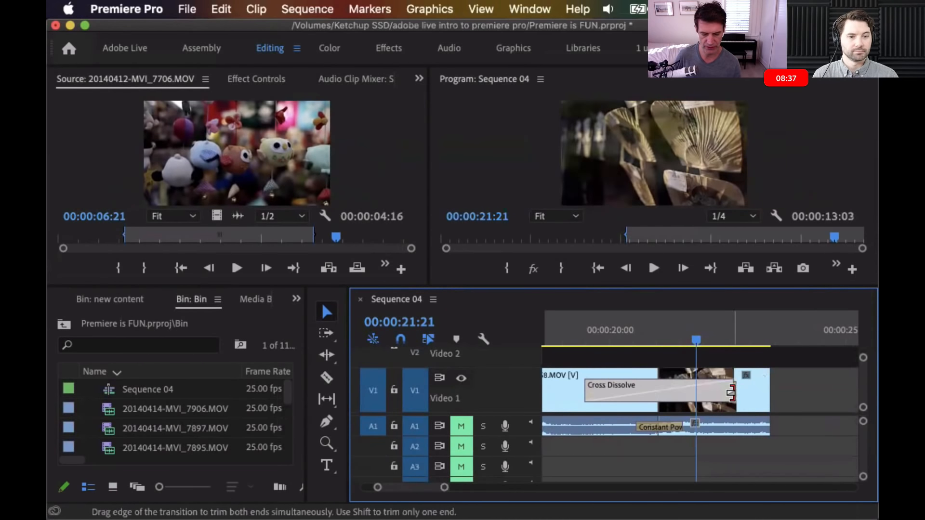
{"action": "key", "text": "super+z"}
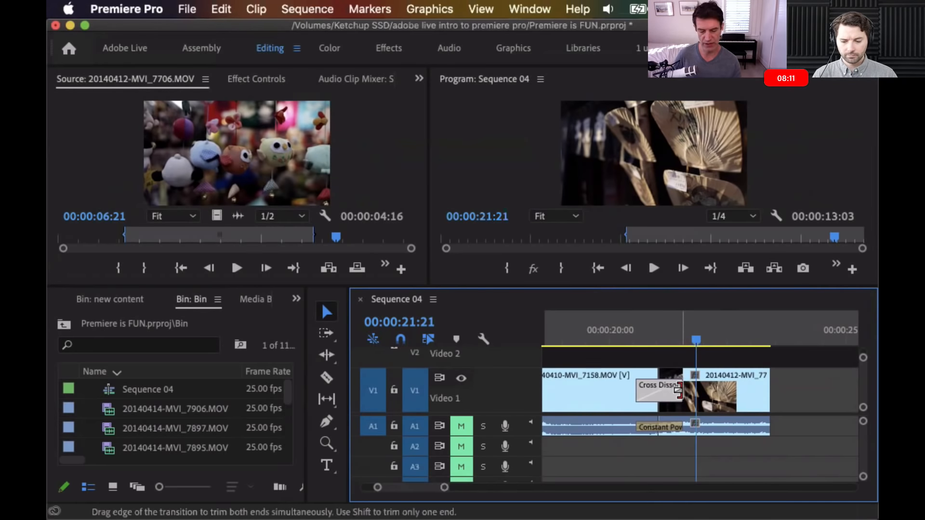
{"action": "left_click_drag", "start_coordinate": [677, 390], "coordinate": [815, 392]}
{"action": "scroll", "coordinate": [610, 383], "scroll_direction": "left", "scroll_amount": 2}
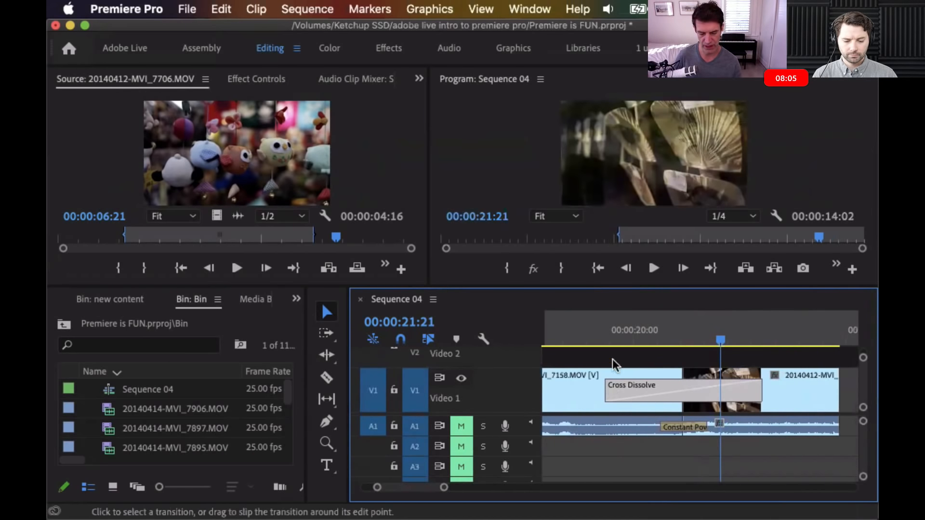
Set the duration of the Cross Dissolve into the last clip to 00:00:03:00 and play it back
{"action": "left_click", "coordinate": [592, 339]}
{"action": "double_click", "coordinate": [627, 391]}
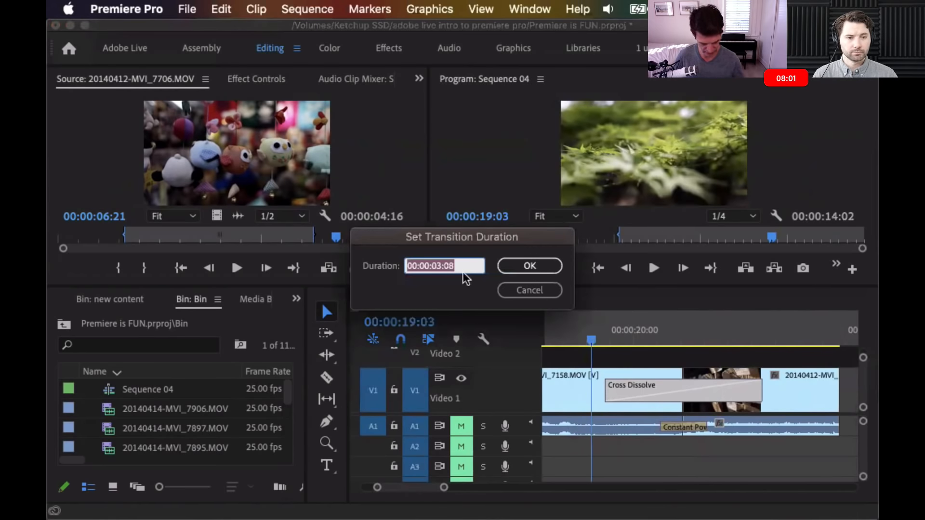
{"action": "type", "text": "3."}
{"action": "key", "text": "Tab"}
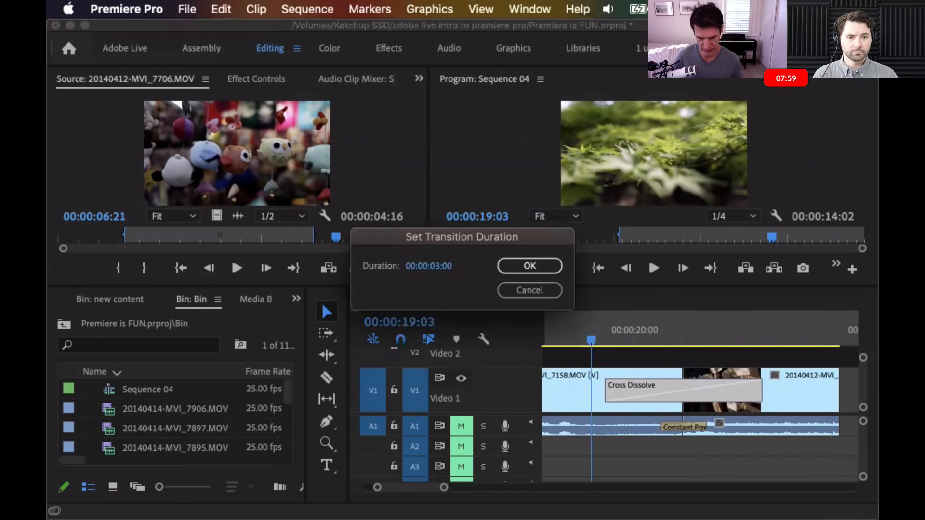
{"action": "key", "text": "Return"}
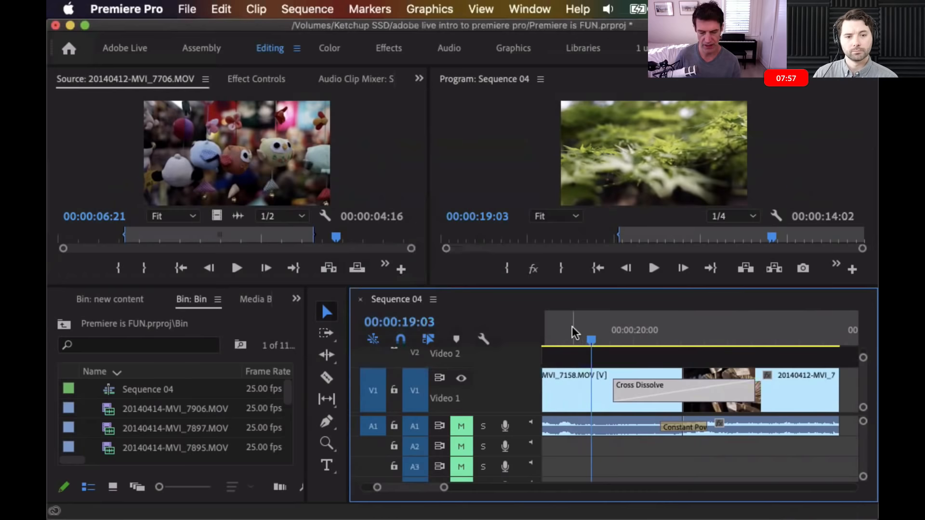
{"action": "left_click", "coordinate": [571, 326]}
{"action": "key", "text": "space"}
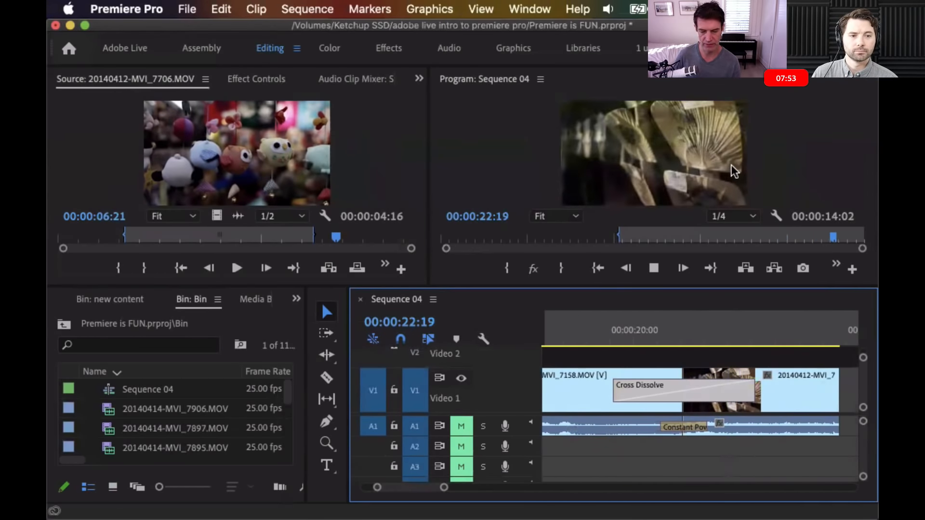
{"action": "key", "text": "space"}
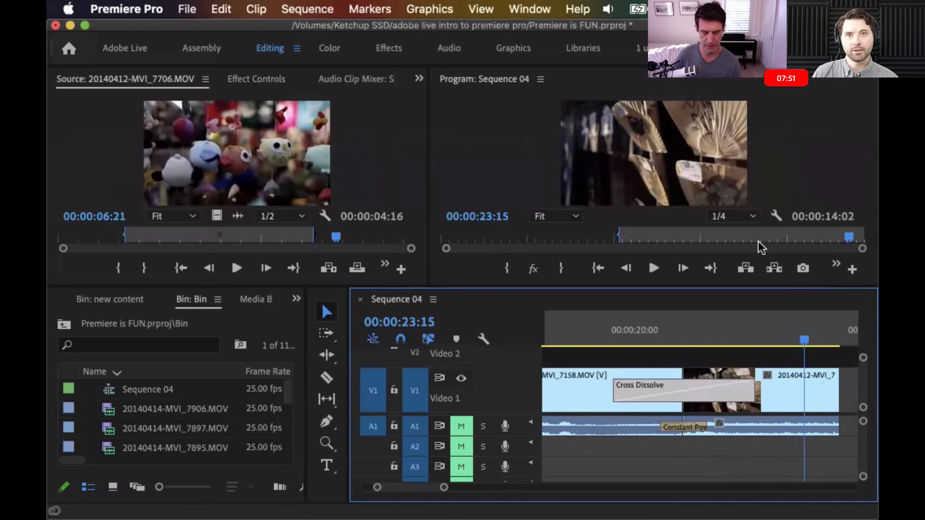
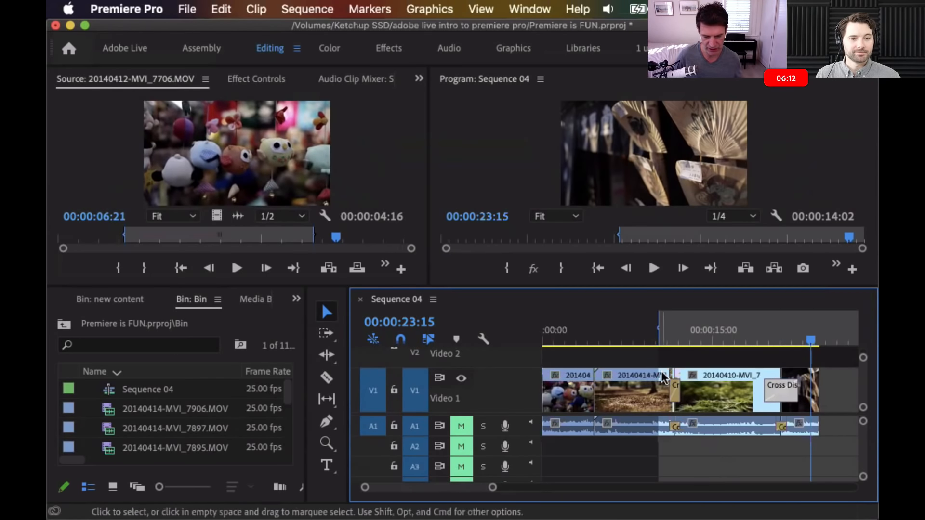
Lengthen the Cross Dissolve between 20140414-MVI_7897.MOV and 20140410-MVI_7158.MOV to about 00:00:02:24 and check its duration
{"action": "left_click_drag", "start_coordinate": [678, 382], "coordinate": [730, 409]}
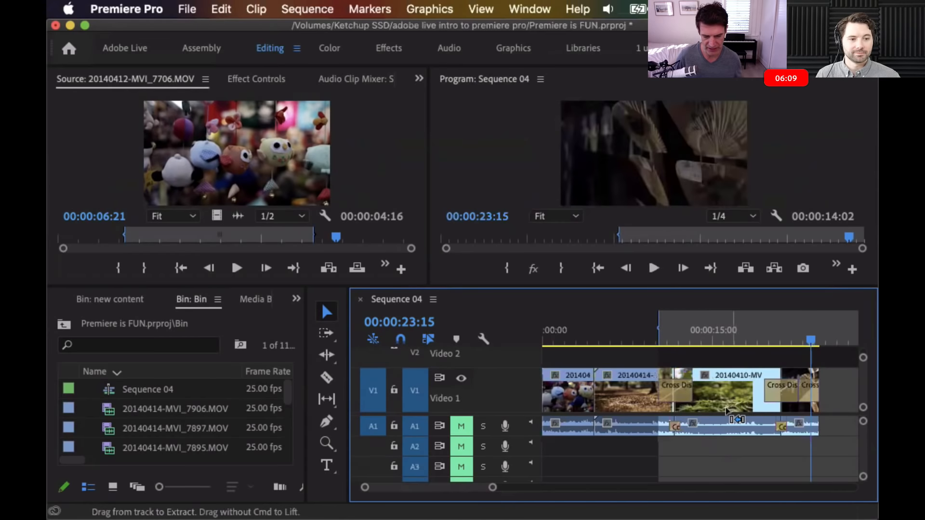
{"action": "left_click", "coordinate": [593, 377]}
{"action": "key", "text": "super+d"}
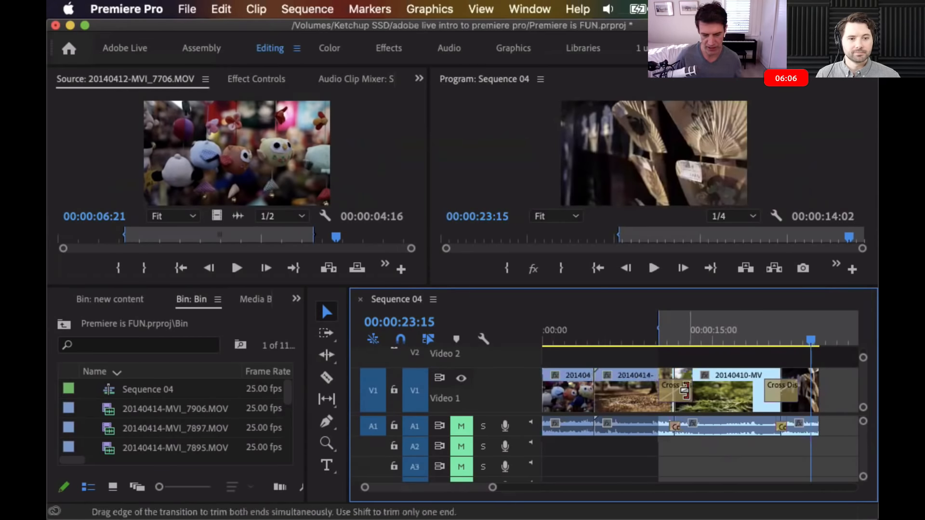
{"action": "key", "text": "super+z"}
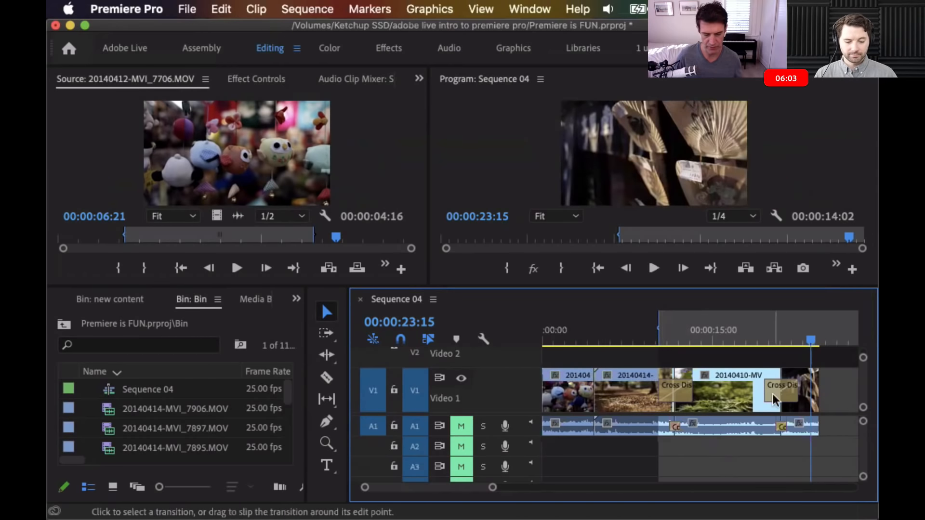
{"action": "double_click", "coordinate": [681, 388]}
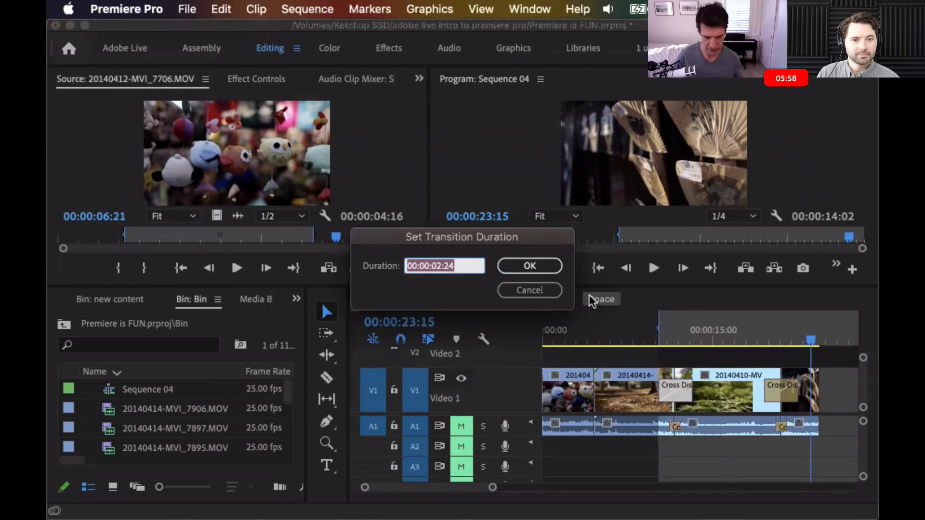
{"action": "key", "text": "Return"}
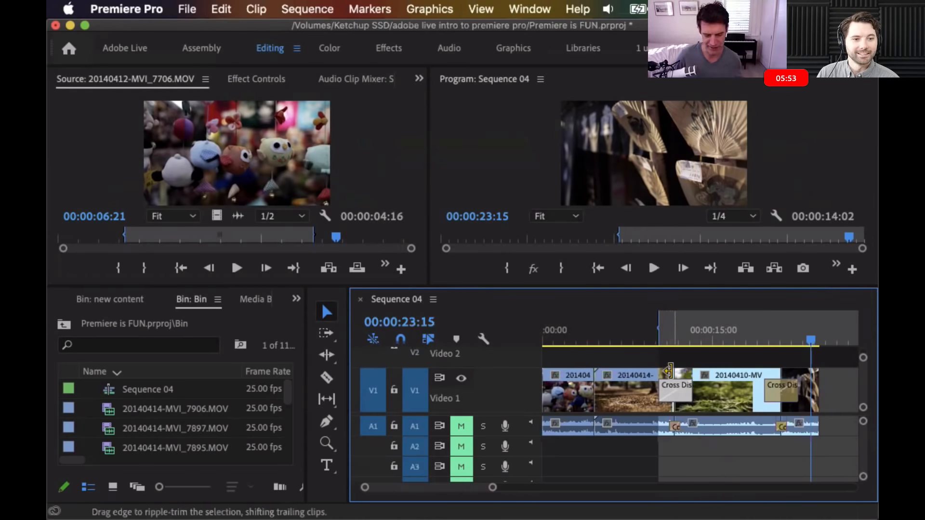
Roll the edit point at the start of 20140410-MVI_7158.MOV slightly later and check the duration of its Cross Dissolve
{"action": "left_click_drag", "start_coordinate": [673, 377], "coordinate": [678, 377]}
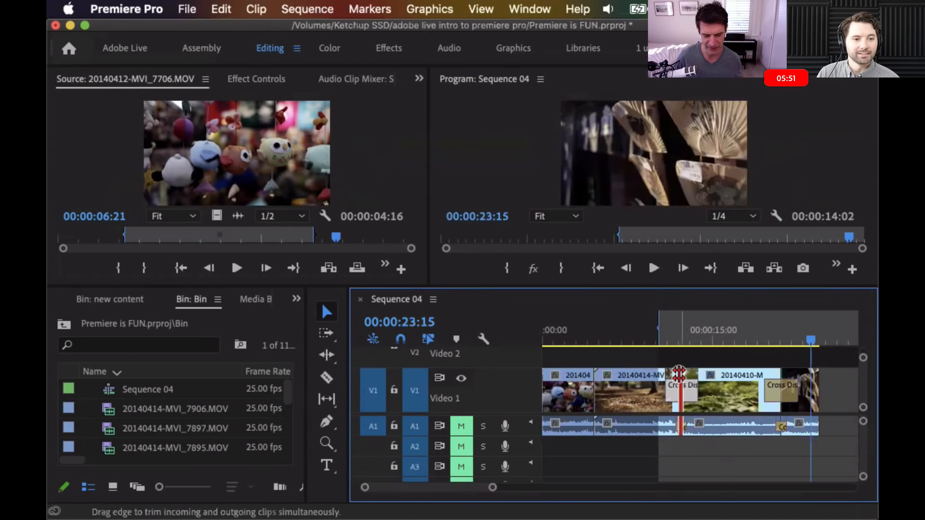
{"action": "left_click", "coordinate": [717, 310]}
{"action": "double_click", "coordinate": [689, 392]}
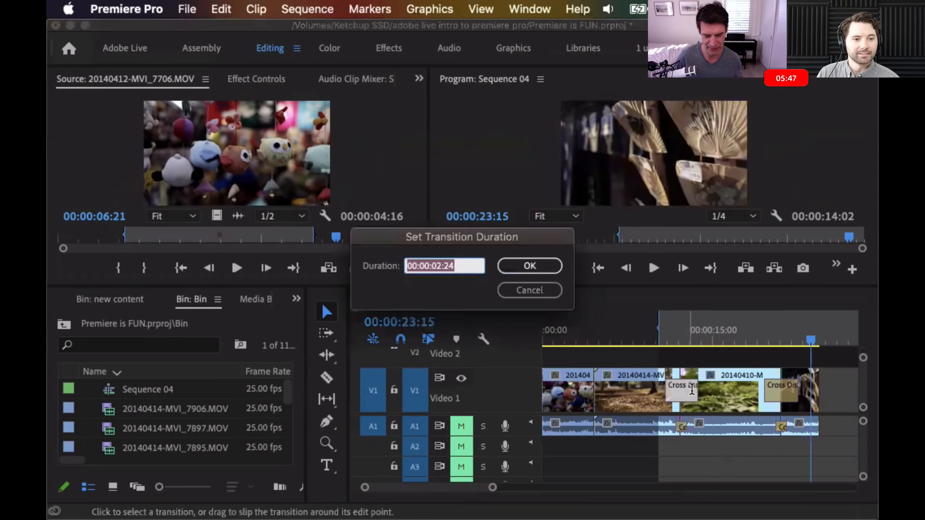
{"action": "key", "text": "Escape"}
Clear the sequence's In and Out points and check the duration of the final Cross Dissolve
{"action": "key", "text": "alt+x"}
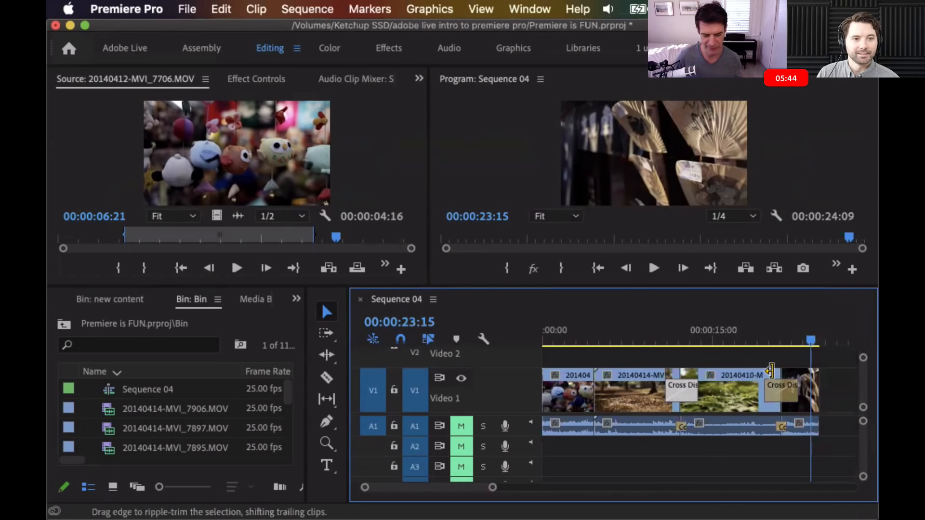
{"action": "double_click", "coordinate": [774, 389]}
{"action": "key", "text": "Escape"}
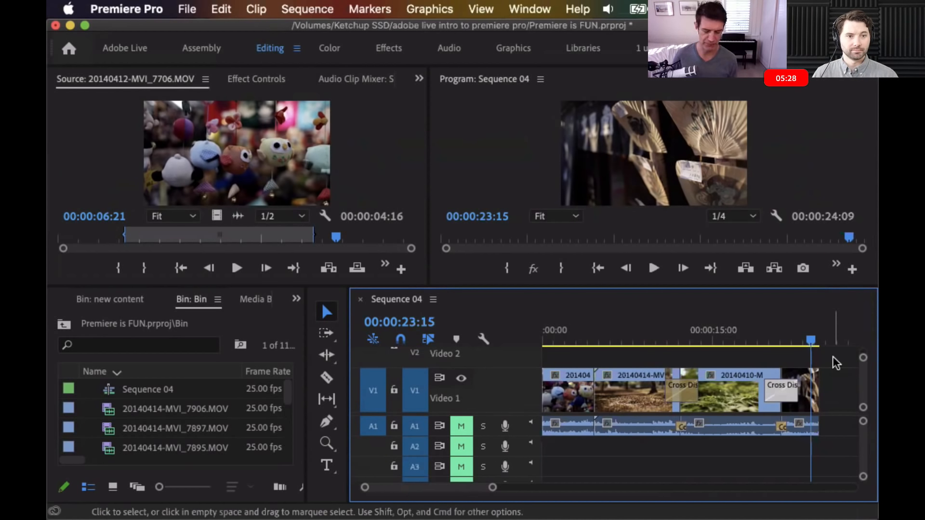
Examine the two Cross Dissolves up close with the Zoom tool, and return to the Selection tool
{"action": "left_click", "coordinate": [687, 395]}
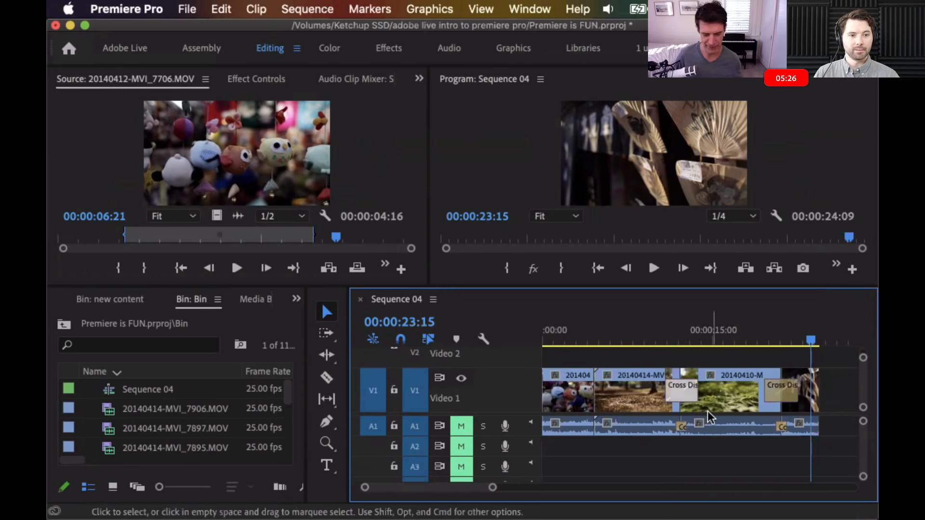
{"action": "left_click", "coordinate": [721, 429]}
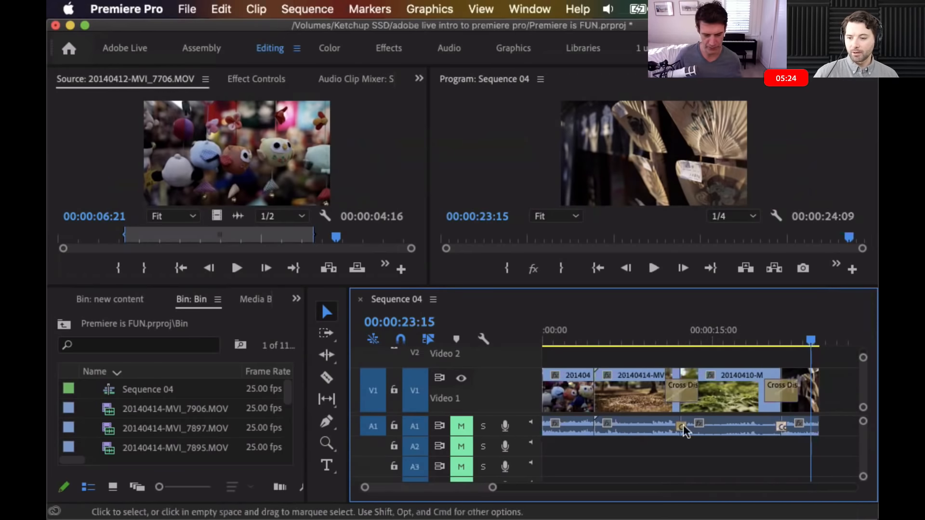
{"action": "key", "text": "z"}
{"action": "left_click_drag", "start_coordinate": [651, 364], "coordinate": [769, 427]}
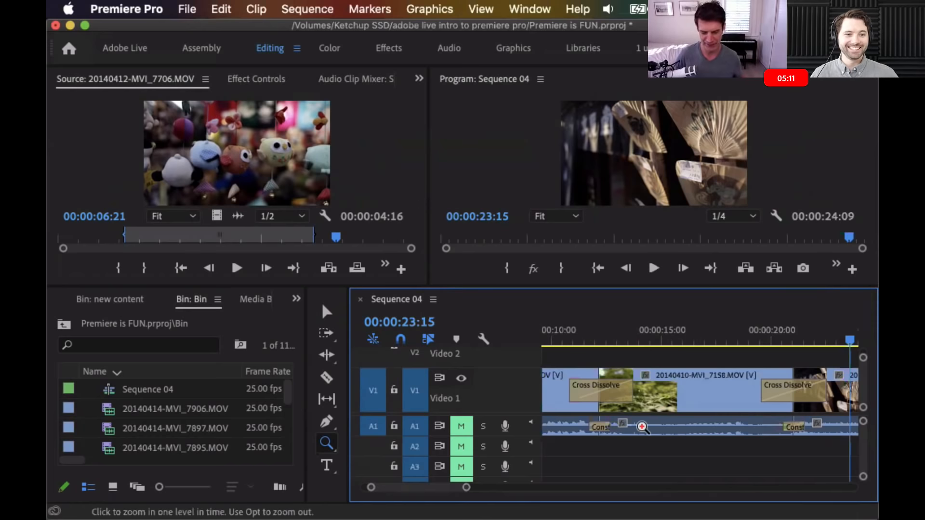
{"action": "left_click", "coordinate": [761, 402], "text": "alt"}
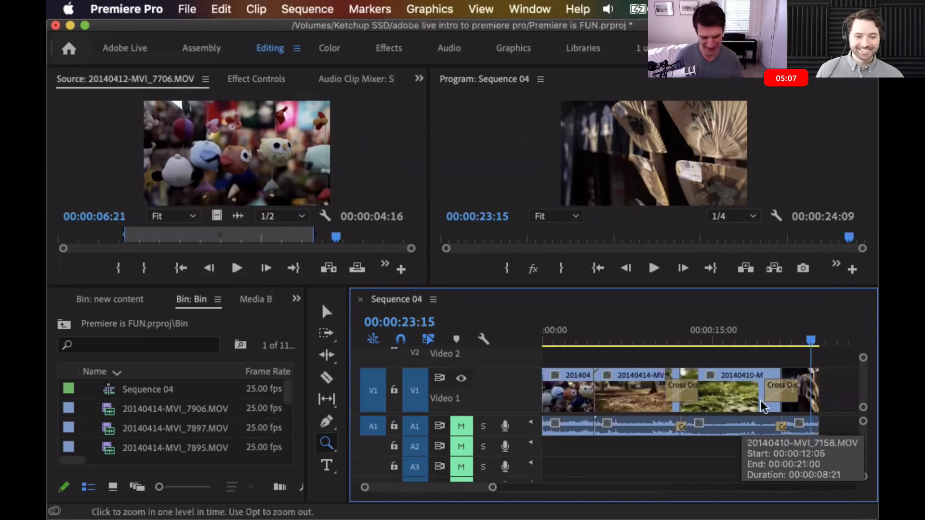
{"action": "key", "text": "v"}
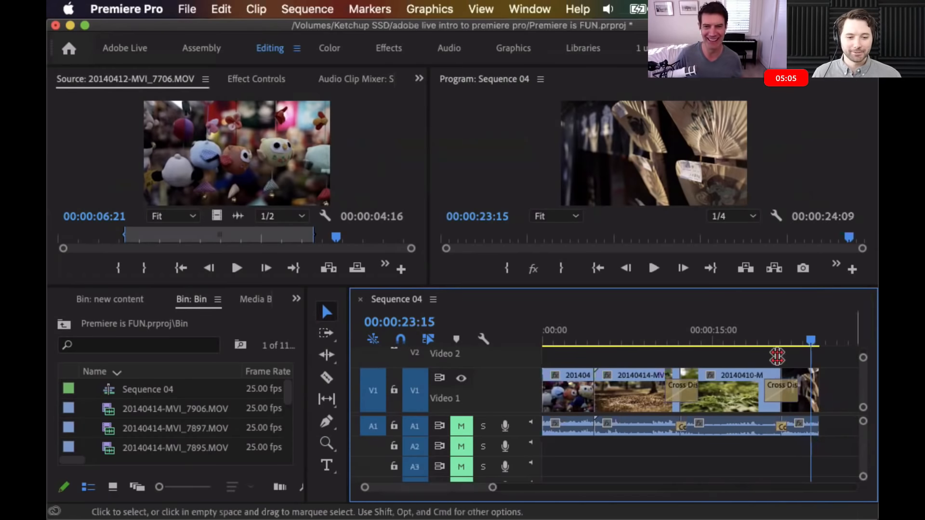
Play through the Cross Dissolve into the last clip, and select the one leading into 20140410-MVI_7158.MOV
{"action": "left_click", "coordinate": [767, 340]}
{"action": "key", "text": "space"}
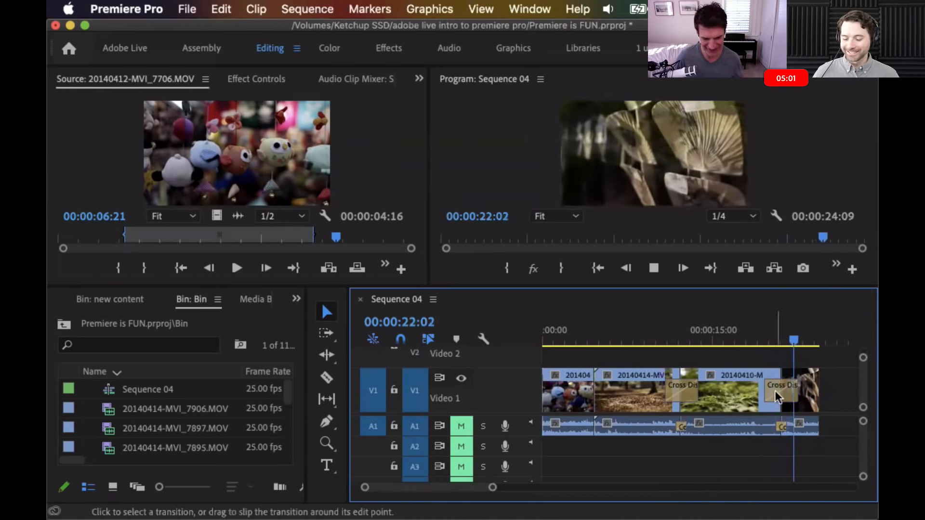
{"action": "key", "text": "space"}
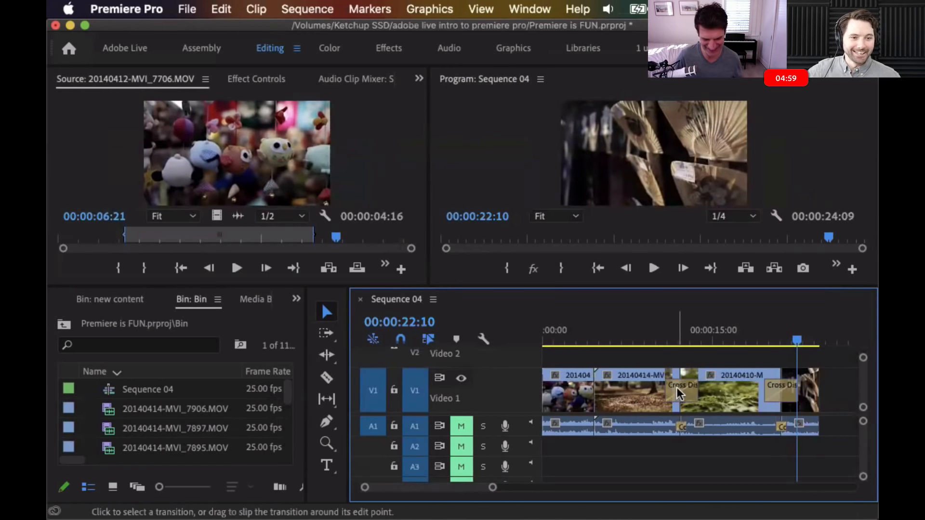
{"action": "left_click", "coordinate": [691, 388]}
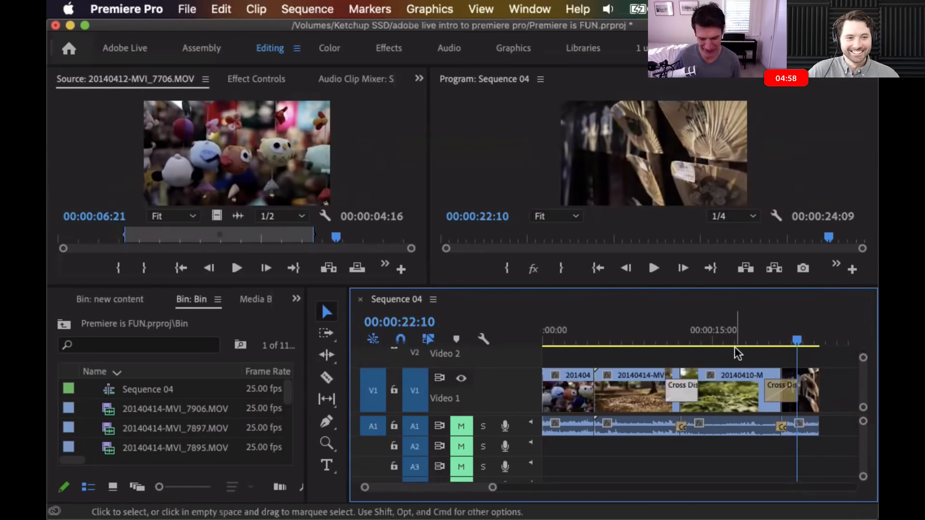
{"action": "key", "text": "Delete"}
{"action": "left_click", "coordinate": [780, 390]}
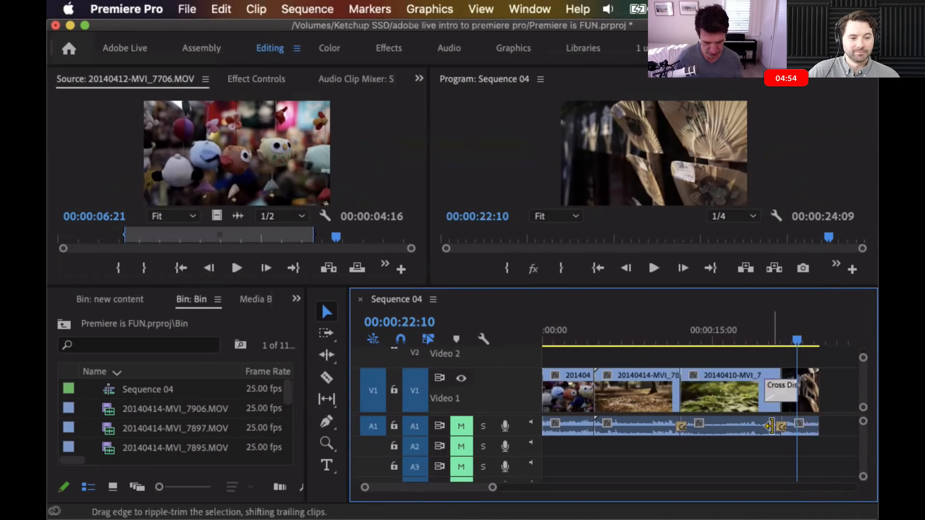
{"action": "key", "text": "super+z"}
Delete both audio transitions on track A1, at the start and end of 20140410-MVI_7158.MOV
{"action": "left_click", "coordinate": [678, 426]}
{"action": "key", "text": "Delete"}
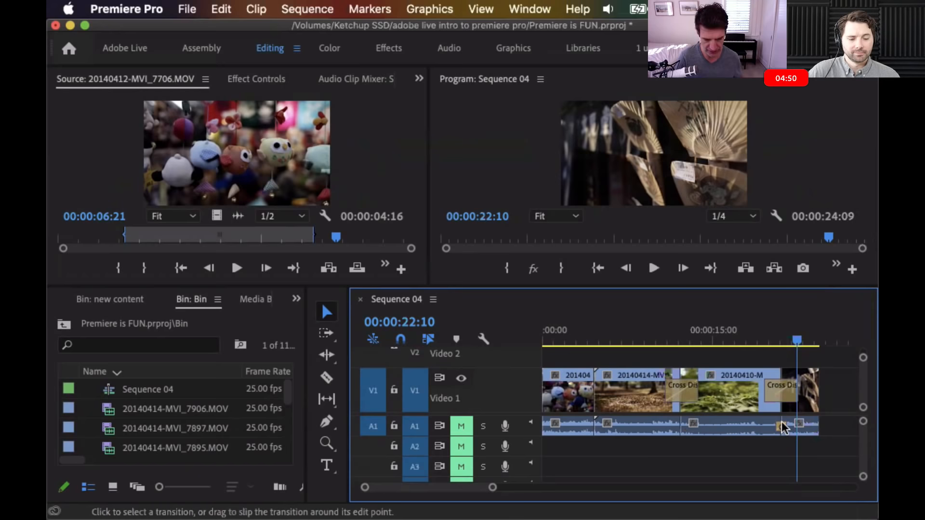
{"action": "left_click", "coordinate": [780, 427]}
{"action": "key", "text": "Delete"}
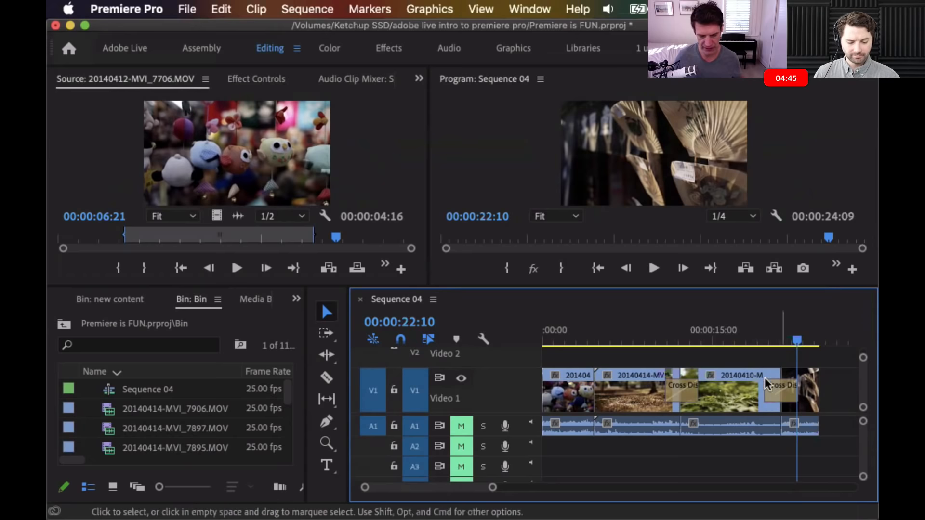
Try rolling the edit between 20140410-MVI_7158.MOV and the last clip slightly earlier, and undo it
{"action": "left_click", "coordinate": [780, 371]}
{"action": "mouse_move", "coordinate": [779, 371]}
{"action": "left_mouse_down"}
{"action": "mouse_move", "coordinate": [768, 373]}
{"action": "mouse_move", "coordinate": [796, 374]}
{"action": "mouse_move", "coordinate": [762, 377]}
{"action": "mouse_move", "coordinate": [770, 376]}
{"action": "left_mouse_up"}
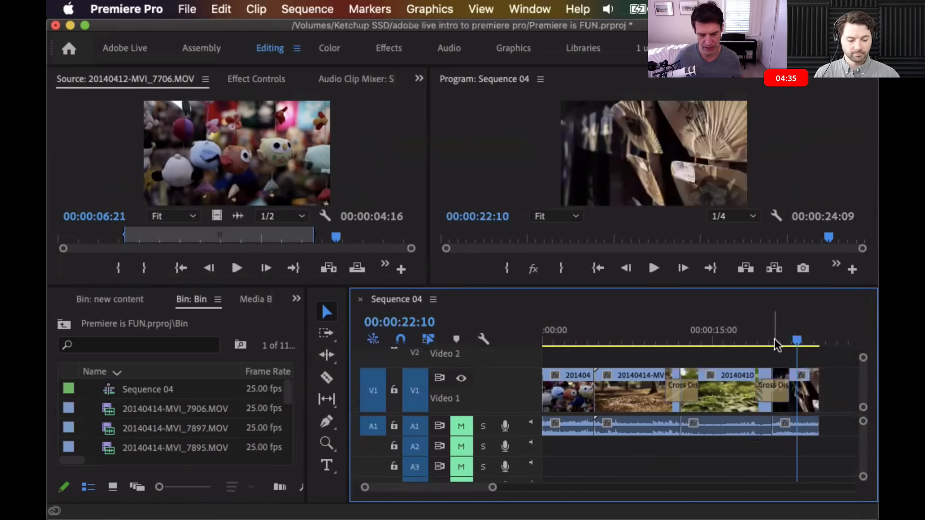
{"action": "key", "text": "super+z"}
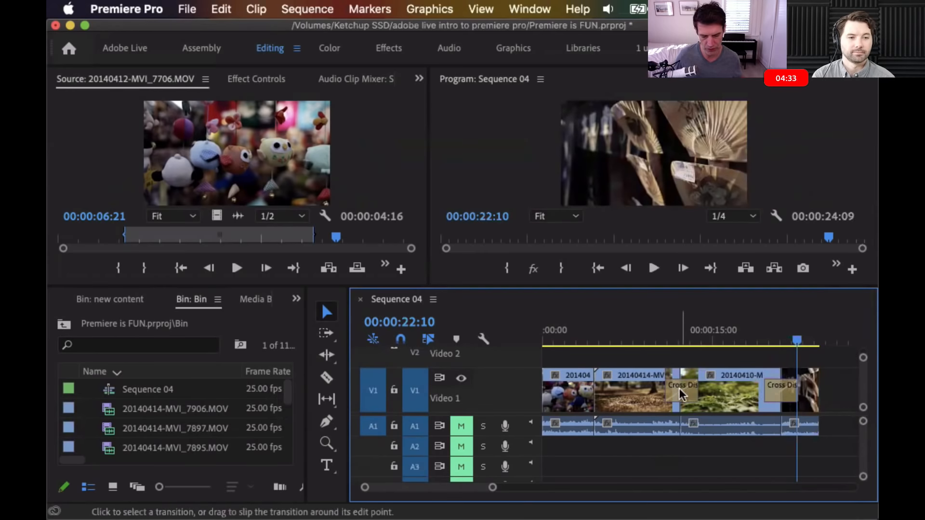
Delete both Cross Dissolves on track V1, before and after 20140410-MVI_7158.MOV
{"action": "key", "text": "super+z"}
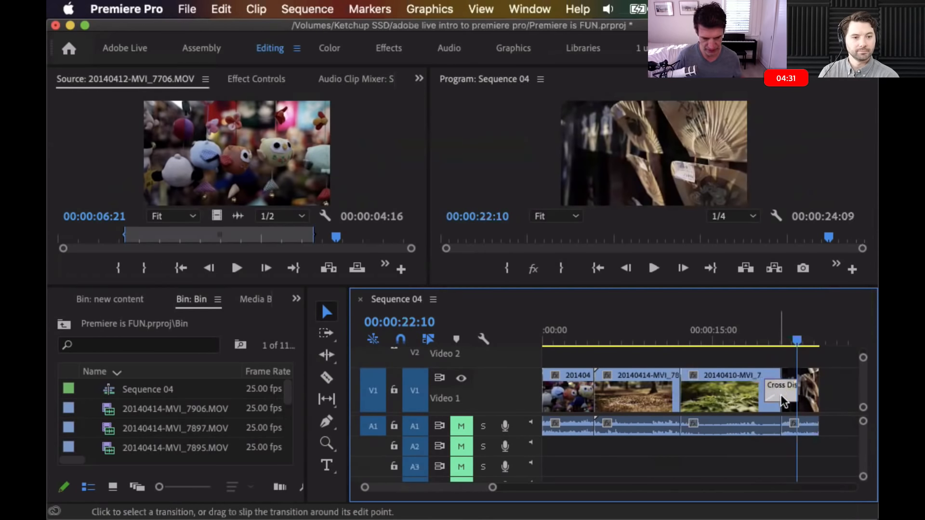
{"action": "key", "text": "super+z"}
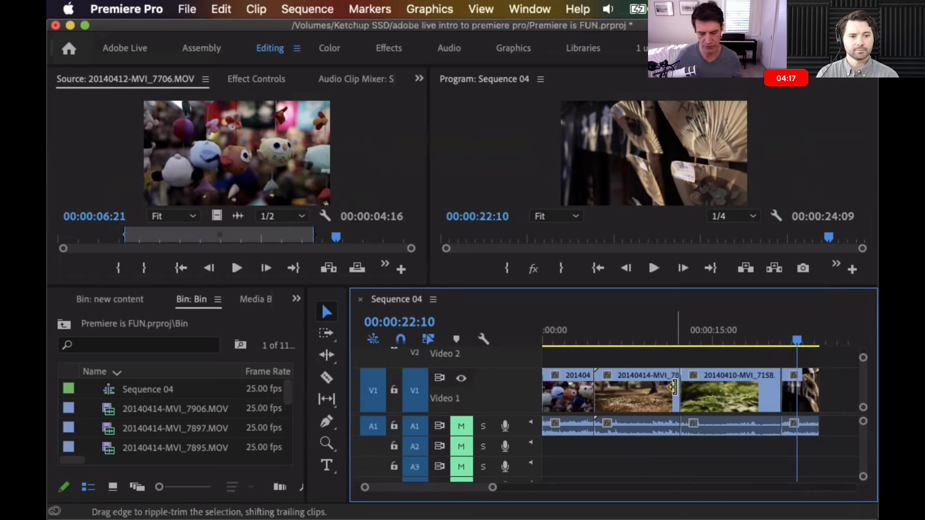
Try ripple-trimming the end of the second clip (forest floor) slightly earlier, and undo the trim
{"action": "left_click", "coordinate": [673, 387]}
{"action": "left_click_drag", "start_coordinate": [673, 386], "coordinate": [652, 396]}
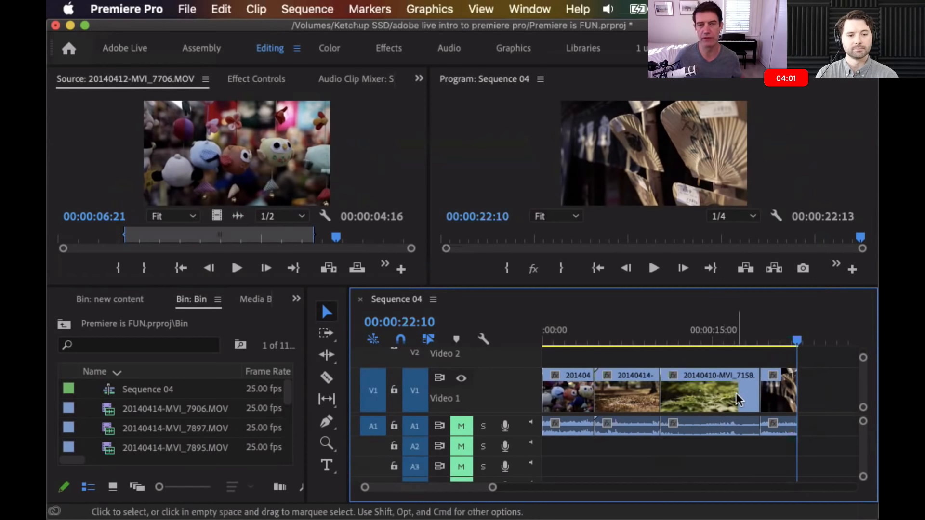
{"action": "key", "text": "super+z"}
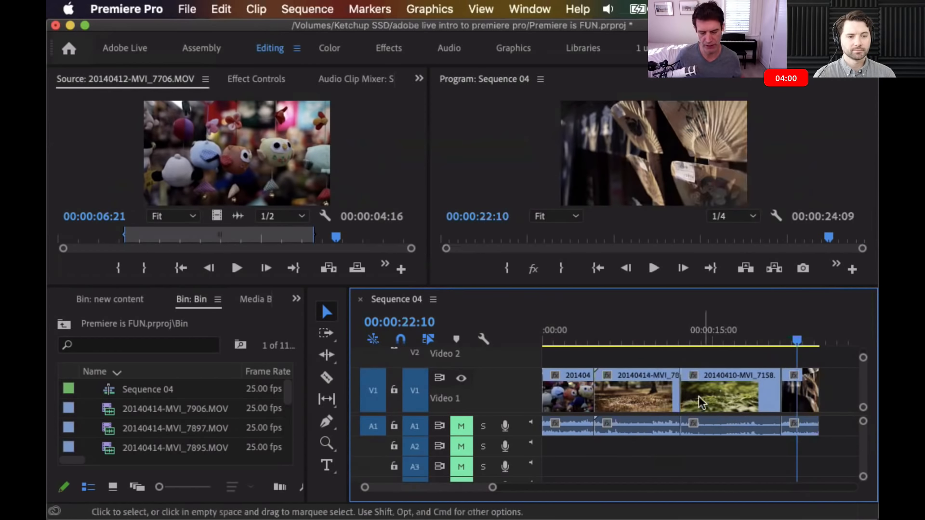
Try ripple-trimming the second clip's end to a duration of 00:00:04:00, select the two clips behind it, and undo the trim
{"action": "left_click_drag", "start_coordinate": [666, 392], "coordinate": [632, 396]}
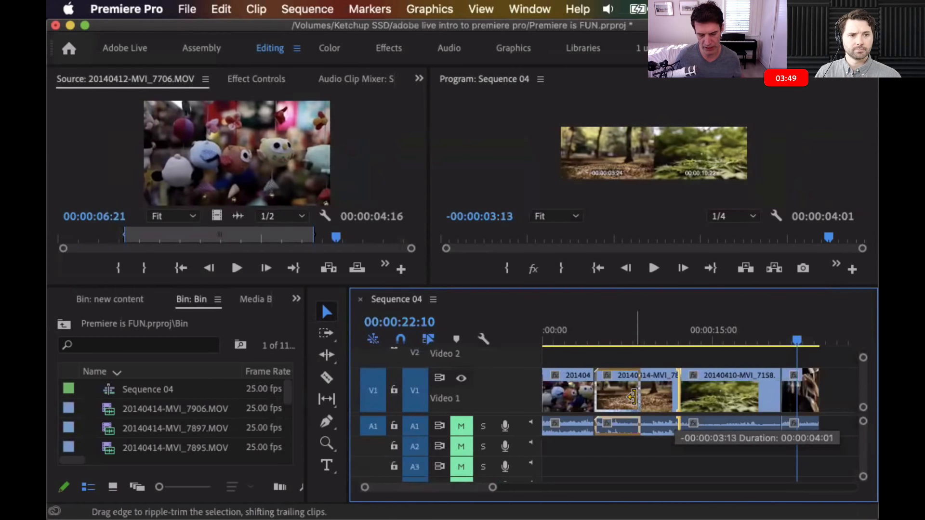
{"action": "left_click_drag", "start_coordinate": [631, 397], "coordinate": [631, 396]}
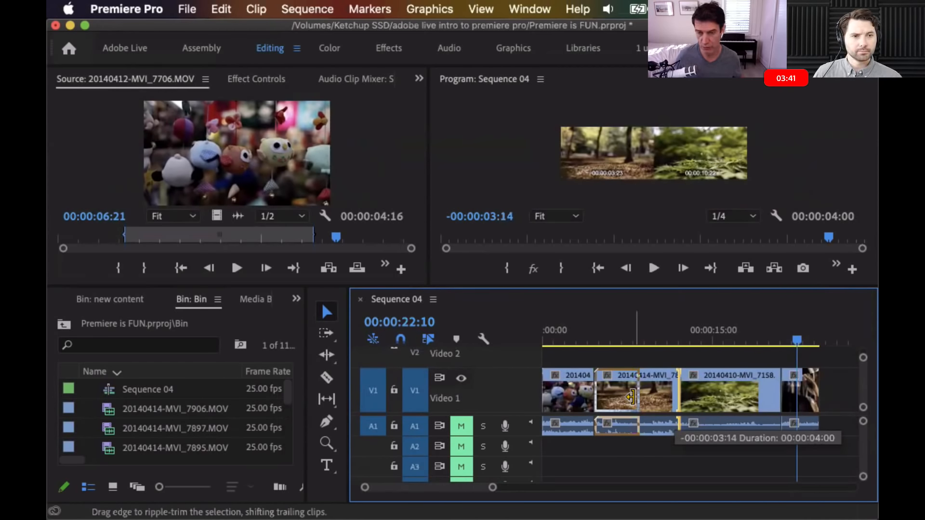
{"action": "left_click_drag", "start_coordinate": [631, 397], "coordinate": [631, 397]}
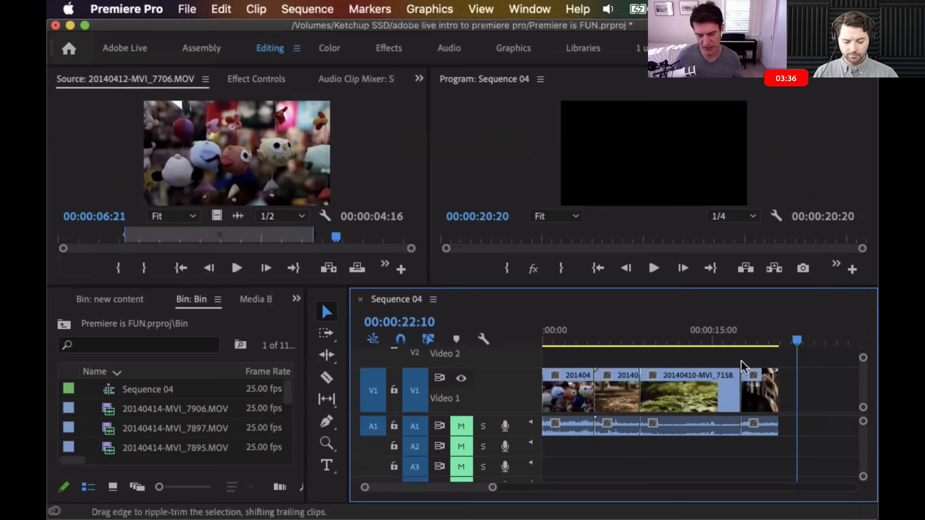
{"action": "left_click_drag", "start_coordinate": [698, 447], "coordinate": [753, 400]}
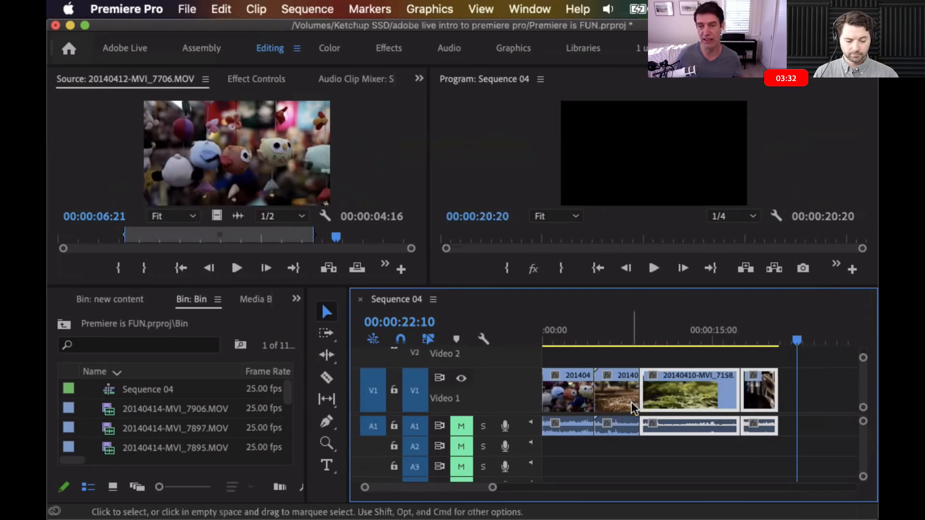
{"action": "key", "text": "super+z"}
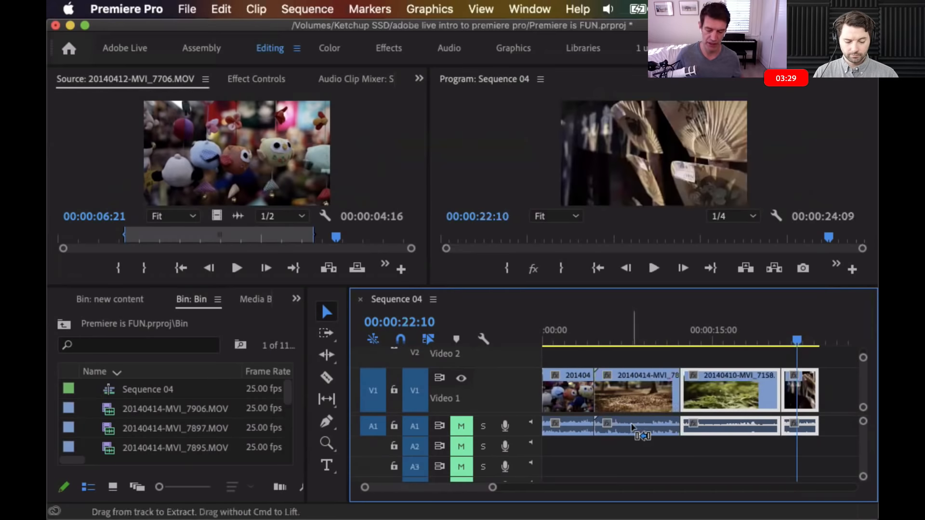
Trim the second clip's end earlier without rippling, leaving a gap, and try sliding the last two clips into it
{"action": "left_click", "coordinate": [668, 357]}
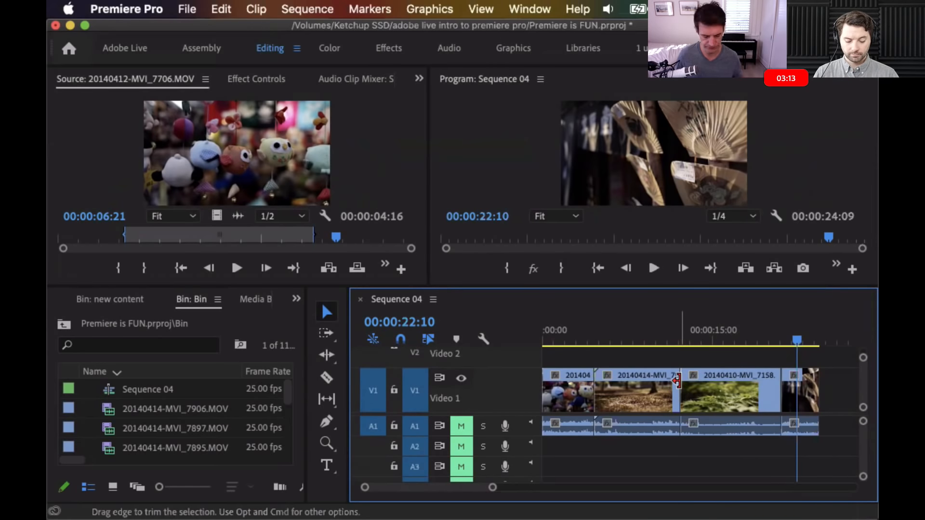
{"action": "left_click_drag", "start_coordinate": [672, 385], "coordinate": [632, 389]}
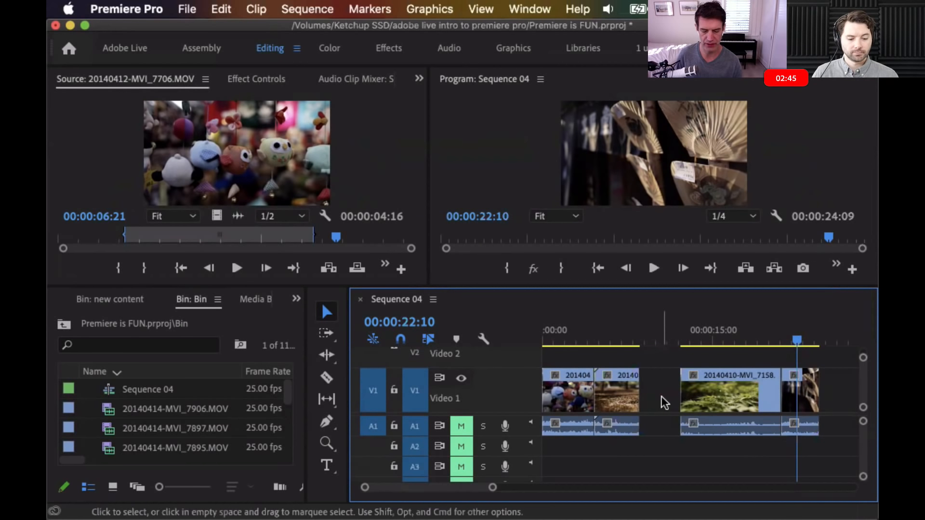
{"action": "left_click_drag", "start_coordinate": [661, 394], "coordinate": [841, 435]}
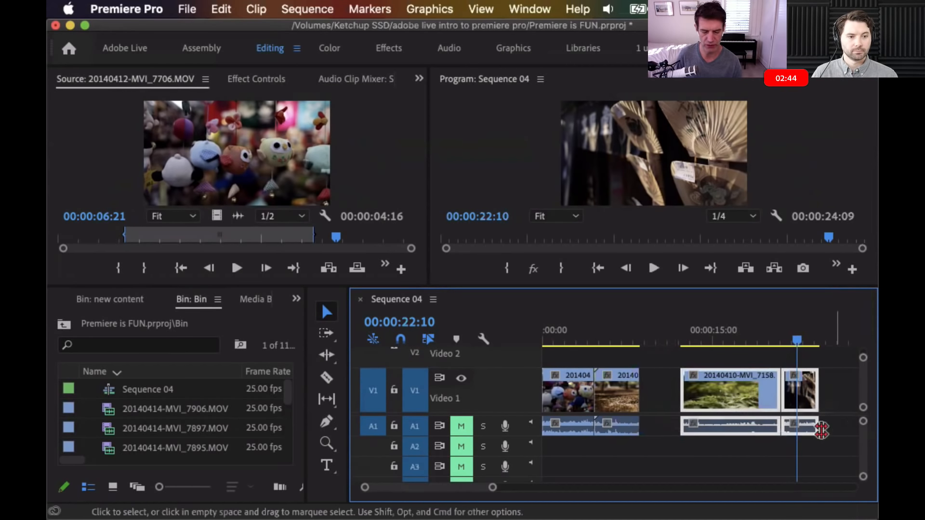
{"action": "left_click_drag", "start_coordinate": [720, 385], "coordinate": [676, 386]}
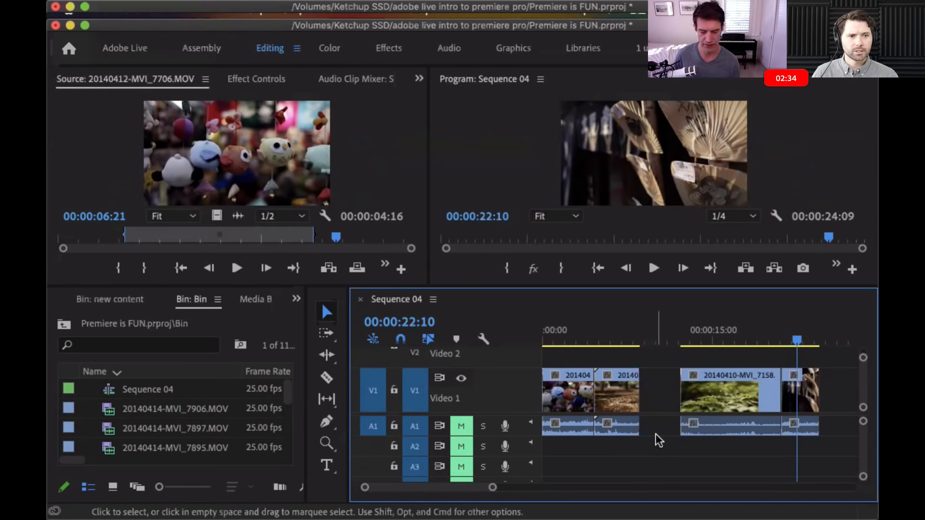
Trim the start of 20140410-MVI_7158.MOV to a later point, and ripple-delete the gap between it and the second clip
{"action": "left_click_drag", "start_coordinate": [679, 393], "coordinate": [720, 394]}
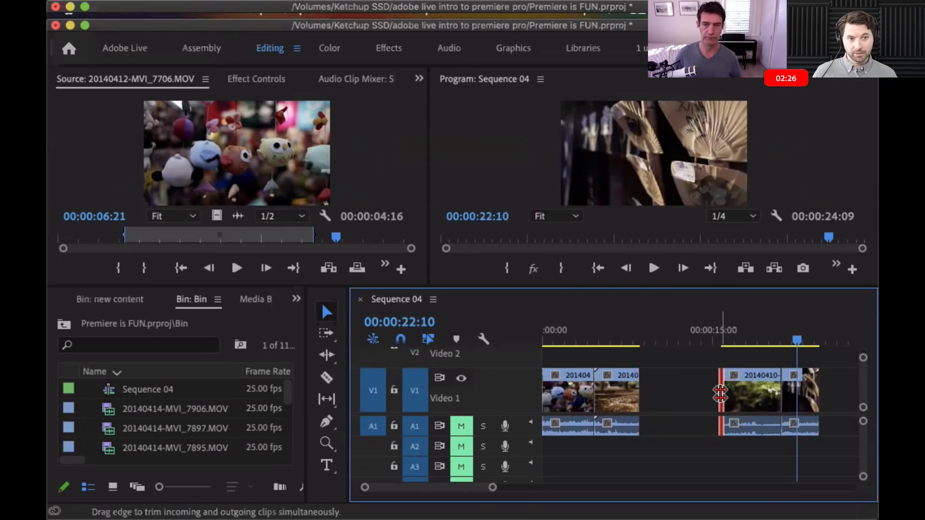
{"action": "left_click_drag", "start_coordinate": [679, 365], "coordinate": [792, 443]}
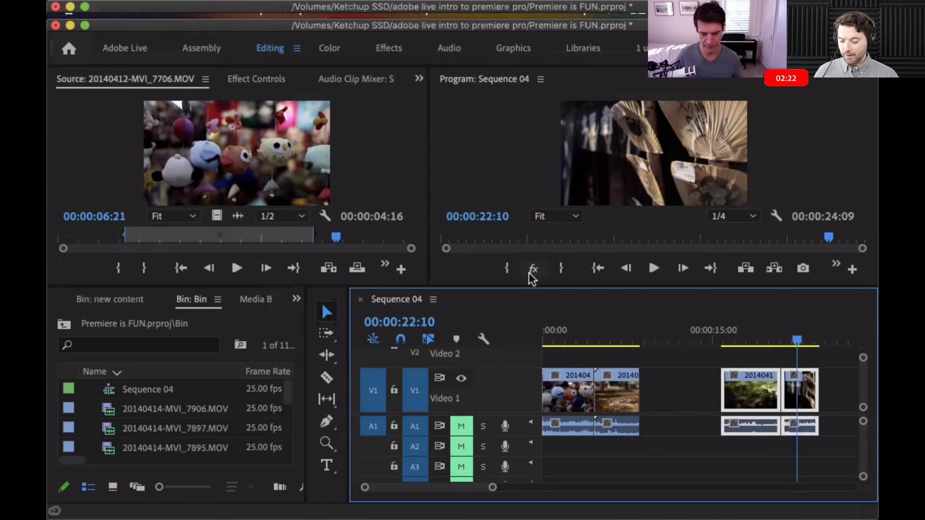
{"action": "left_click_drag", "start_coordinate": [527, 293], "coordinate": [526, 287]}
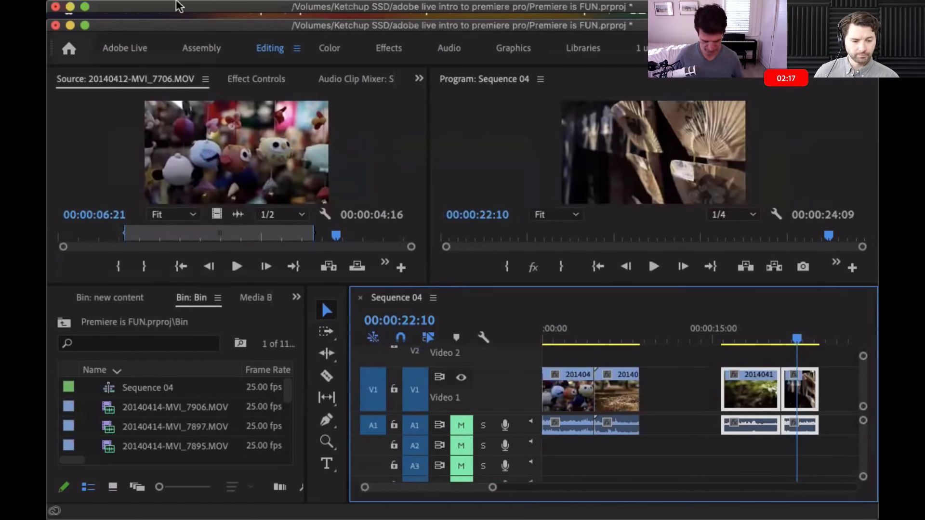
{"action": "left_click", "coordinate": [681, 390]}
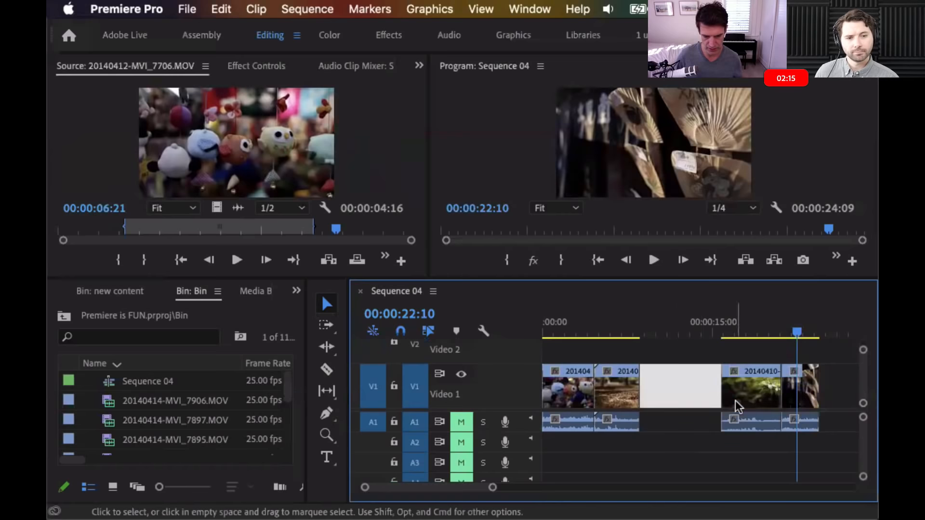
{"action": "left_click", "coordinate": [683, 419]}
{"action": "left_click", "coordinate": [693, 384]}
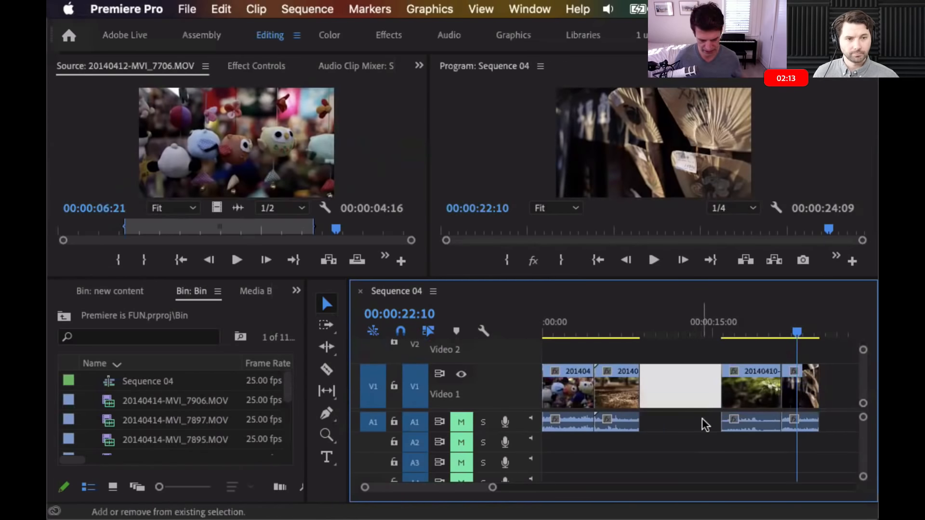
{"action": "key", "text": "Delete"}
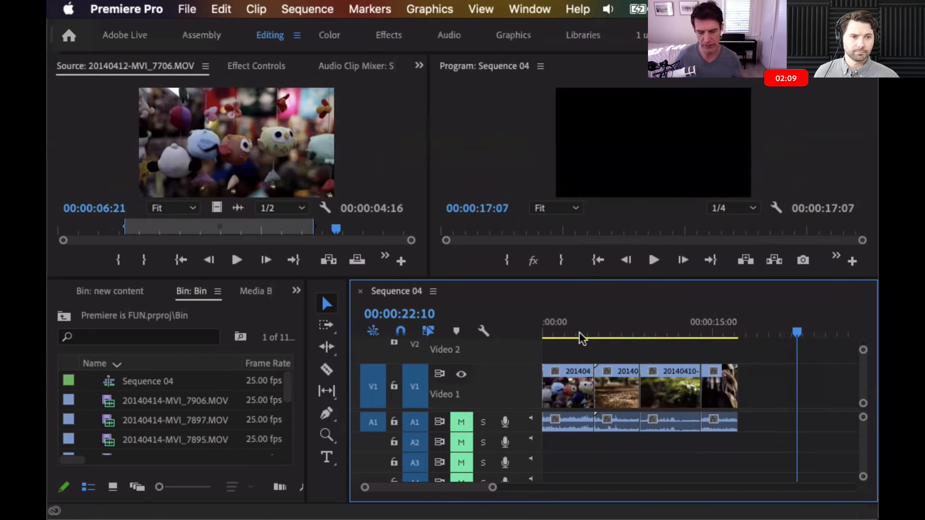
{"action": "key", "text": "backslash"}
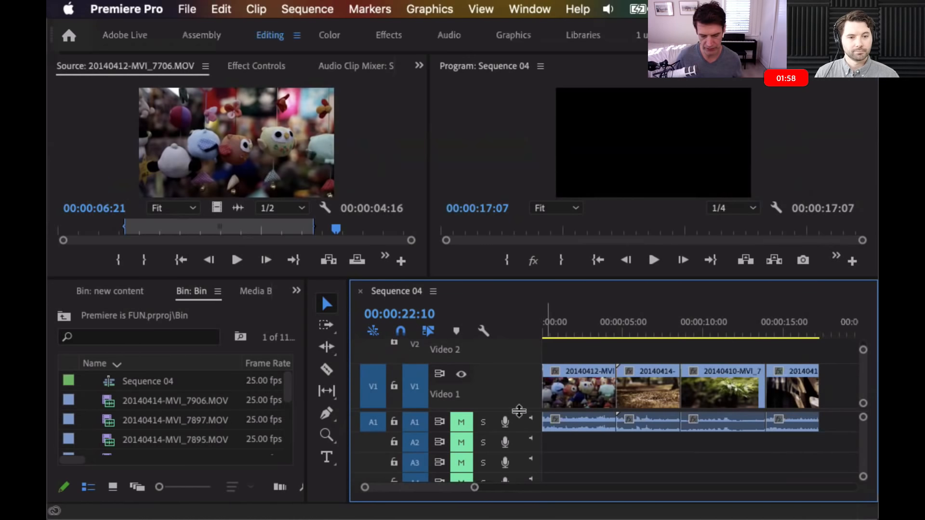
Lower the divider between the video and audio tracks to show more of the video area, and scroll through the video tracks
{"action": "scroll", "coordinate": [515, 447], "scroll_direction": "up", "scroll_amount": 1}
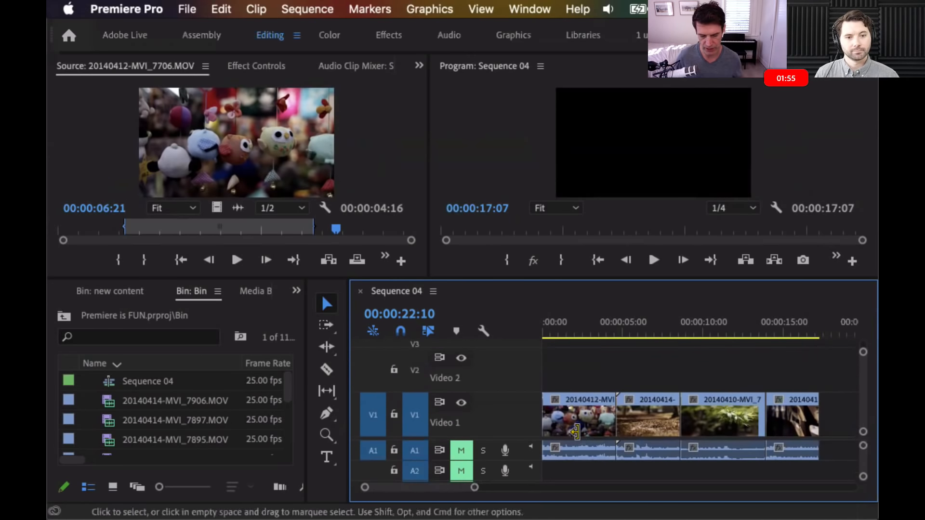
{"action": "left_click_drag", "start_coordinate": [487, 441], "coordinate": [525, 430]}
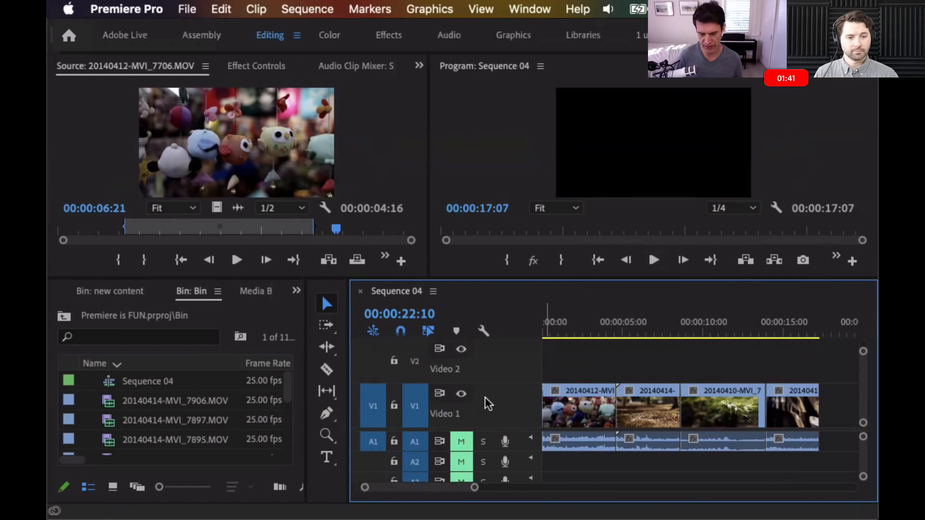
{"action": "scroll", "coordinate": [484, 397], "scroll_direction": "up", "scroll_amount": 2}
{"action": "scroll", "coordinate": [493, 404], "scroll_direction": "down", "scroll_amount": 3}
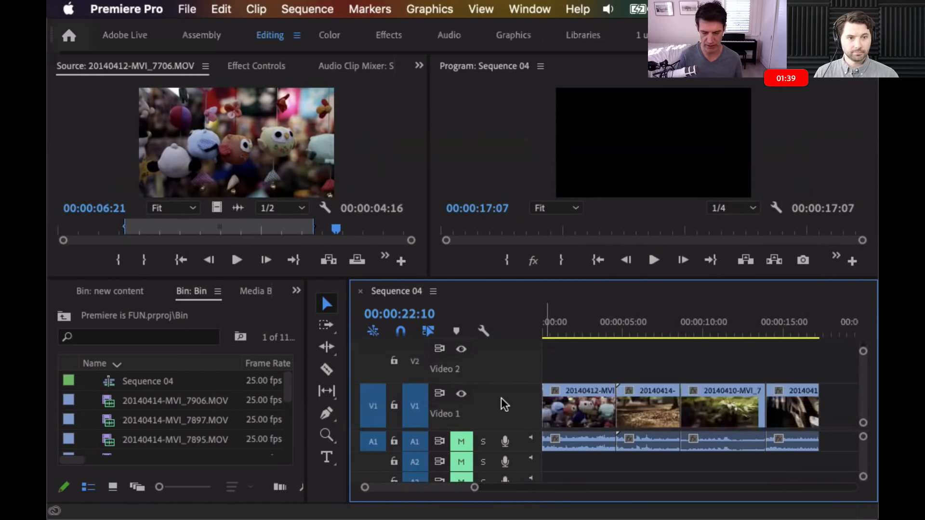
{"action": "scroll", "coordinate": [503, 407], "scroll_direction": "up", "scroll_amount": 2}
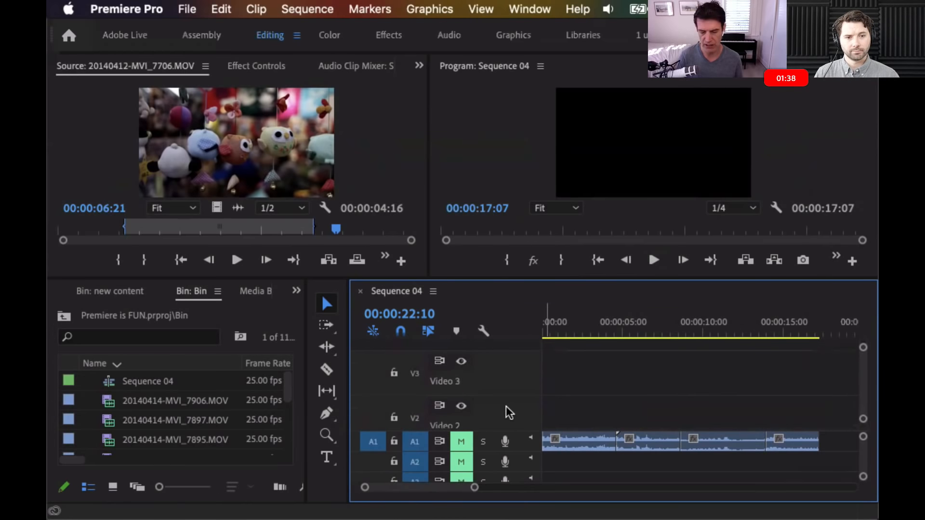
{"action": "scroll", "coordinate": [508, 406], "scroll_direction": "down", "scroll_amount": 2}
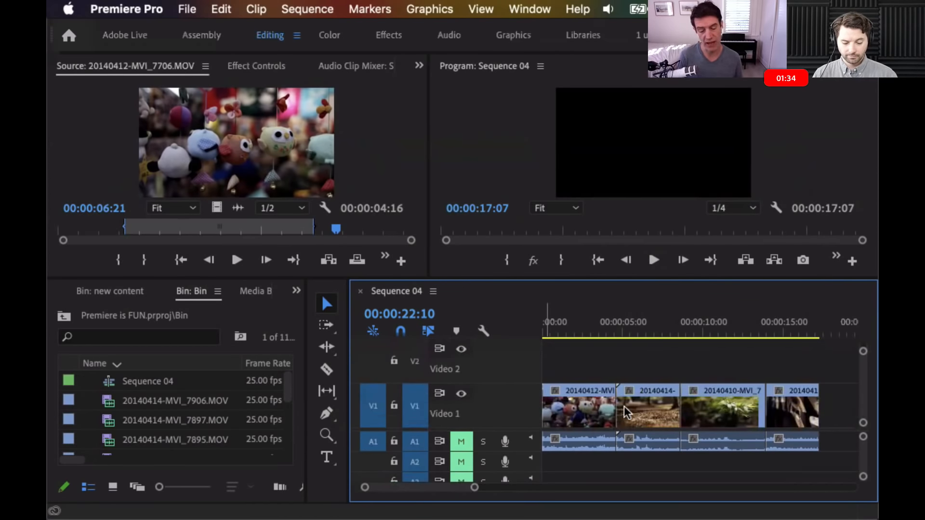
{"action": "scroll", "coordinate": [626, 409], "scroll_direction": "up", "scroll_amount": 2}
{"action": "scroll", "coordinate": [625, 409], "scroll_direction": "down", "scroll_amount": 2}
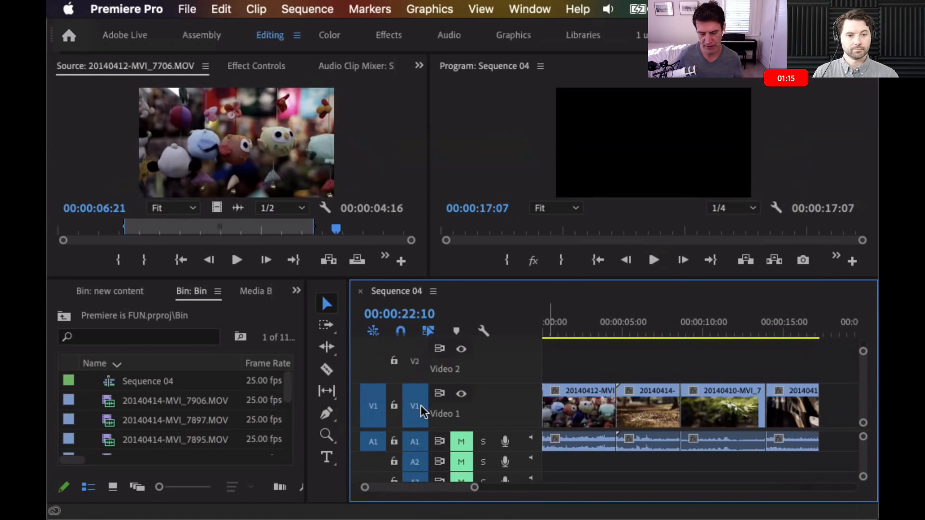
Patch the V1 source to track V2 and place the playhead at 00:00:04:16, where the second clip starts
{"action": "left_click", "coordinate": [372, 367]}
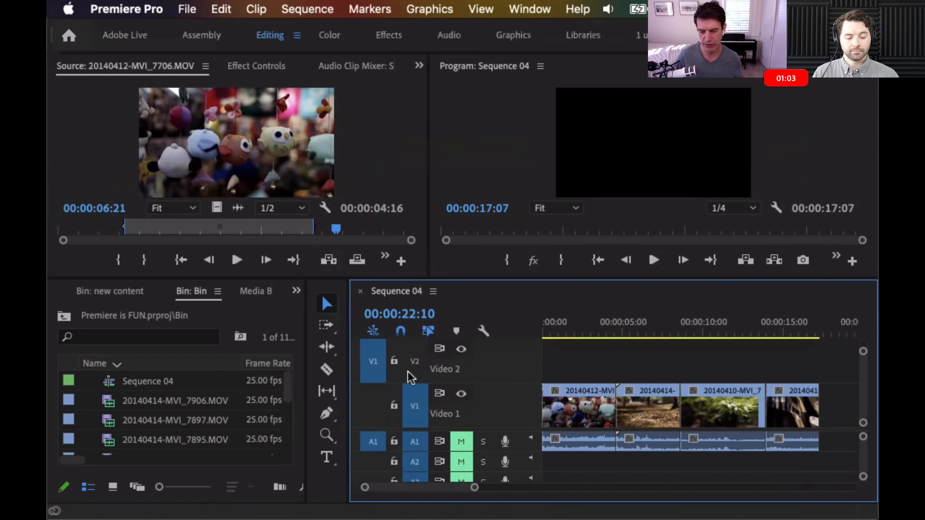
{"action": "left_click_drag", "start_coordinate": [609, 327], "coordinate": [619, 335]}
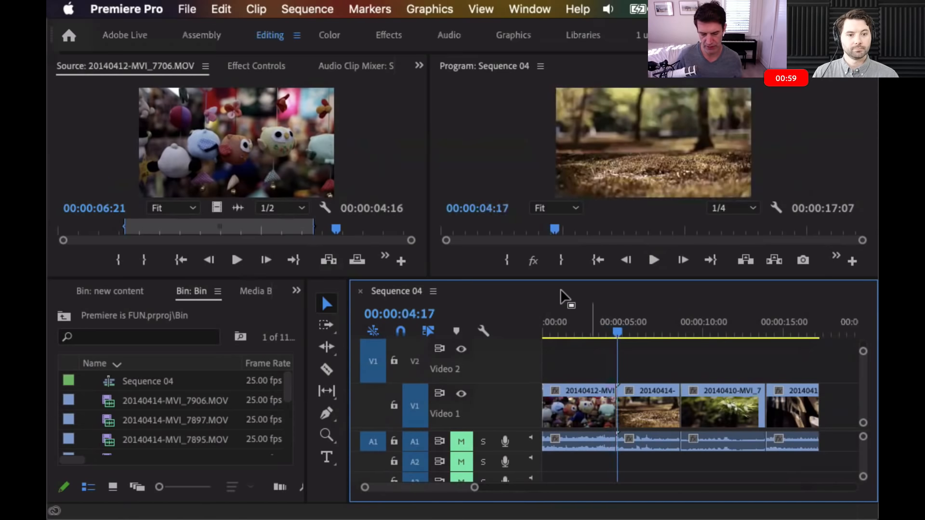
{"action": "key", "text": "Left"}
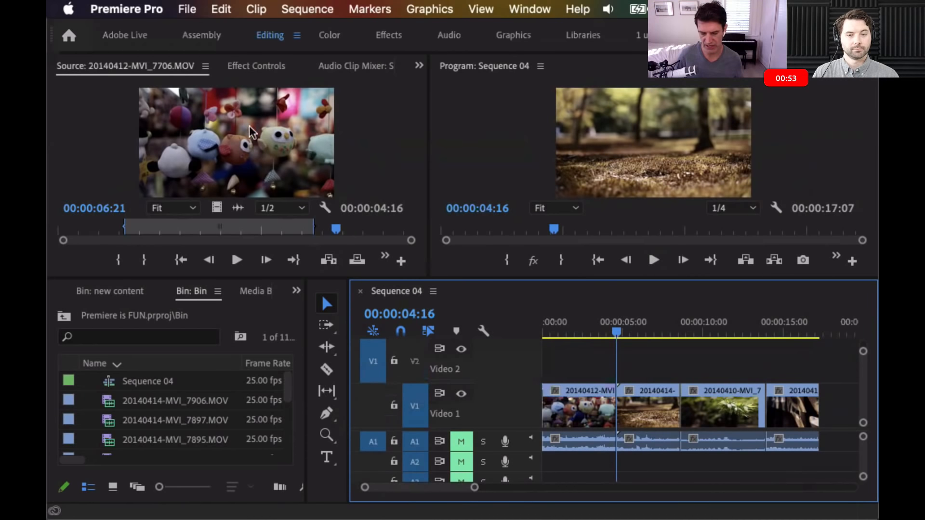
Open 20140408-MVI_7014.MOV from the new content bin and mark its In point at 00:00:04:10 and Out point at 00:00:11:21
{"action": "left_click", "coordinate": [127, 293]}
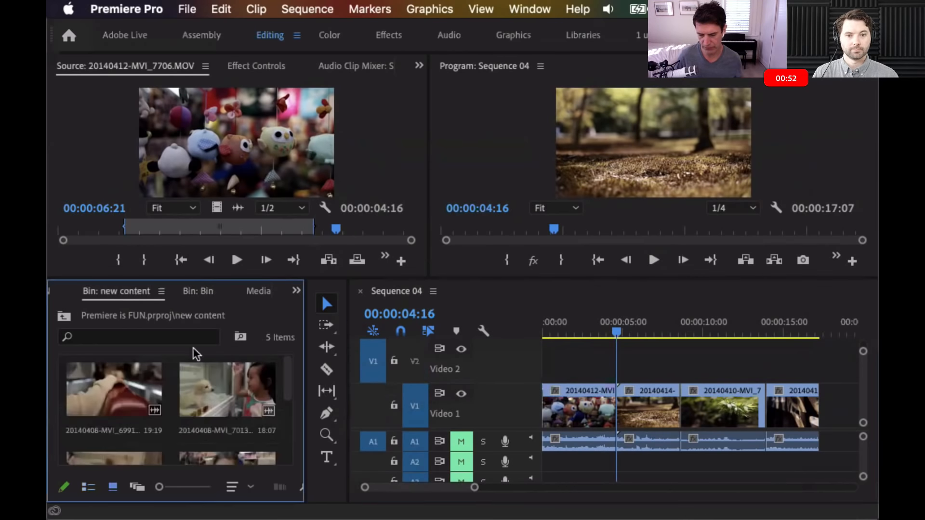
{"action": "double_click", "coordinate": [148, 453]}
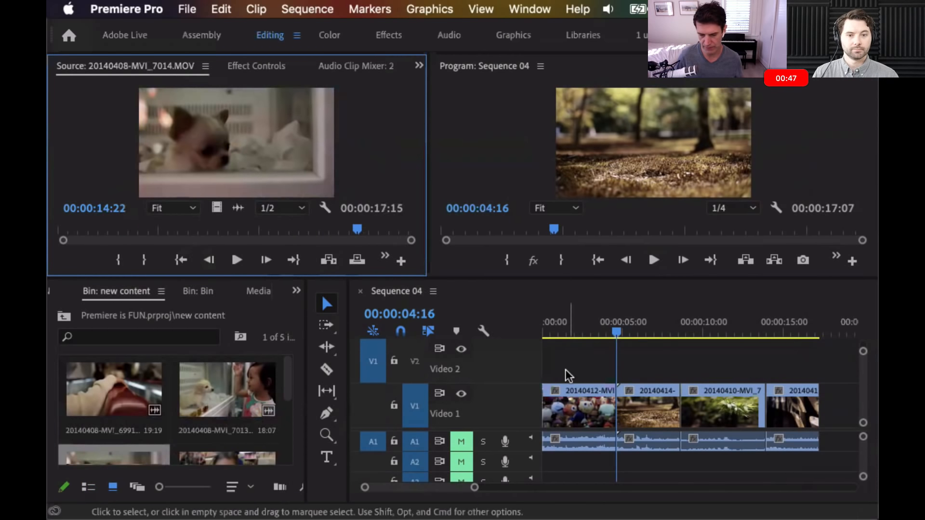
{"action": "left_click", "coordinate": [131, 230]}
{"action": "left_click_drag", "start_coordinate": [132, 231], "coordinate": [148, 232]}
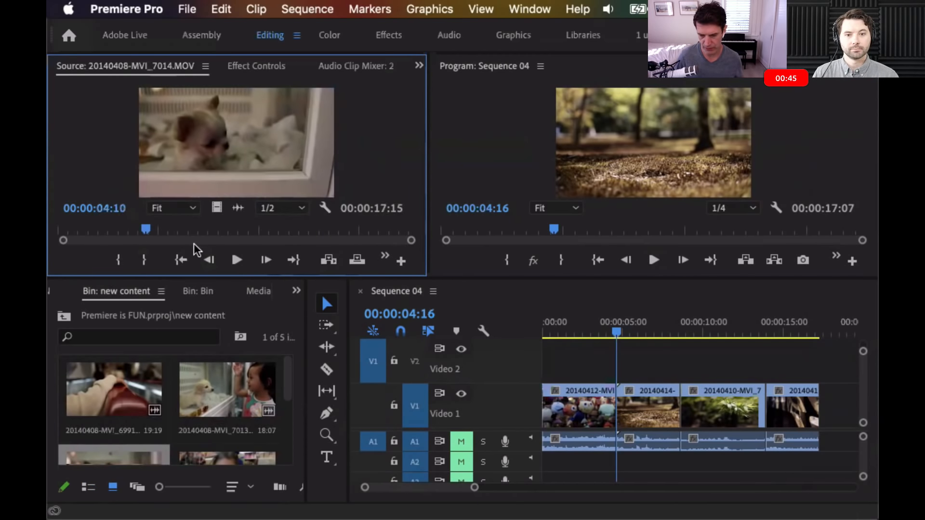
{"action": "key", "text": "i"}
{"action": "left_click", "coordinate": [298, 230]}
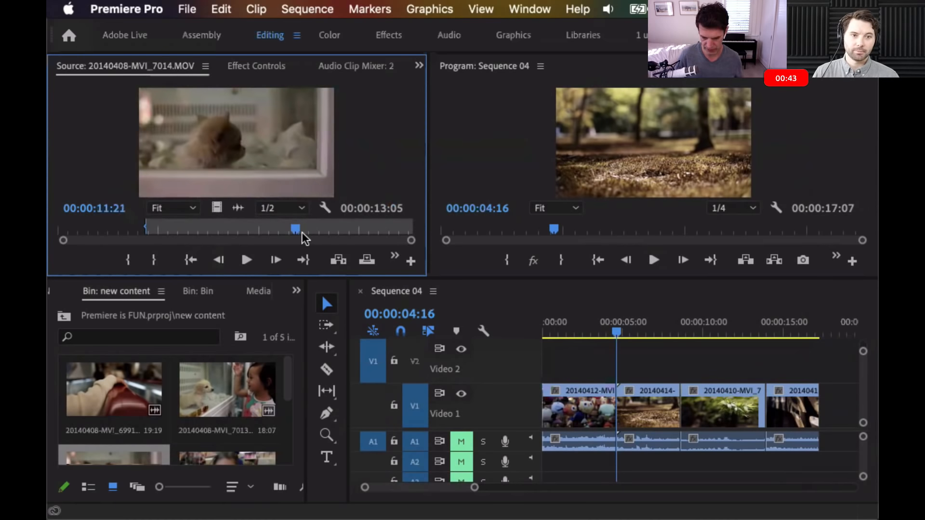
{"action": "key", "text": "o"}
Play part of the marked source clip in the maximized Source Monitor, and restore the normal workspace layout
{"action": "left_click", "coordinate": [227, 230]}
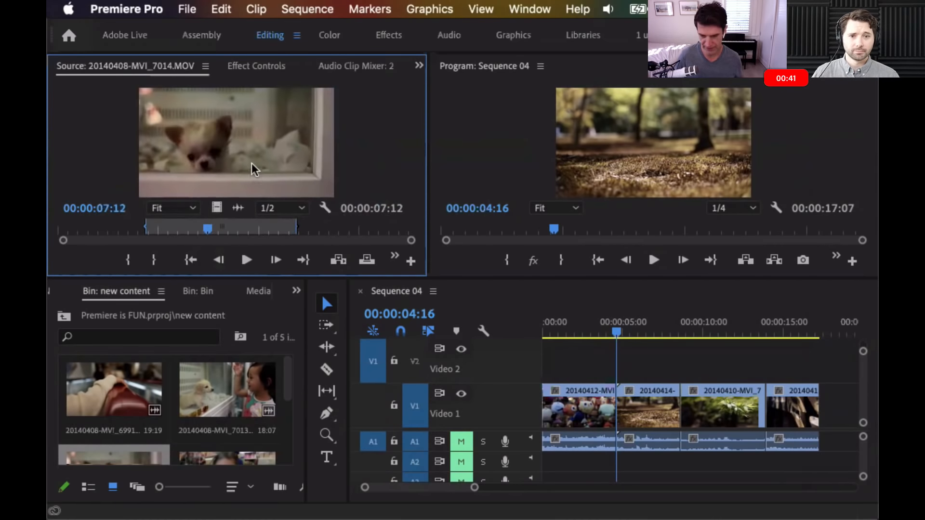
{"action": "key", "text": "grave"}
{"action": "left_click_drag", "start_coordinate": [354, 458], "coordinate": [139, 457]}
{"action": "key", "text": "space"}
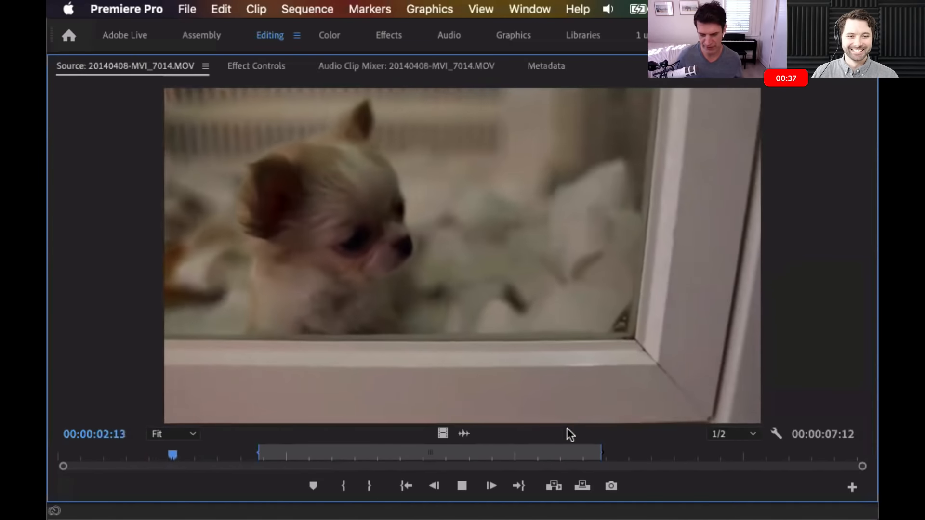
{"action": "key", "text": "space"}
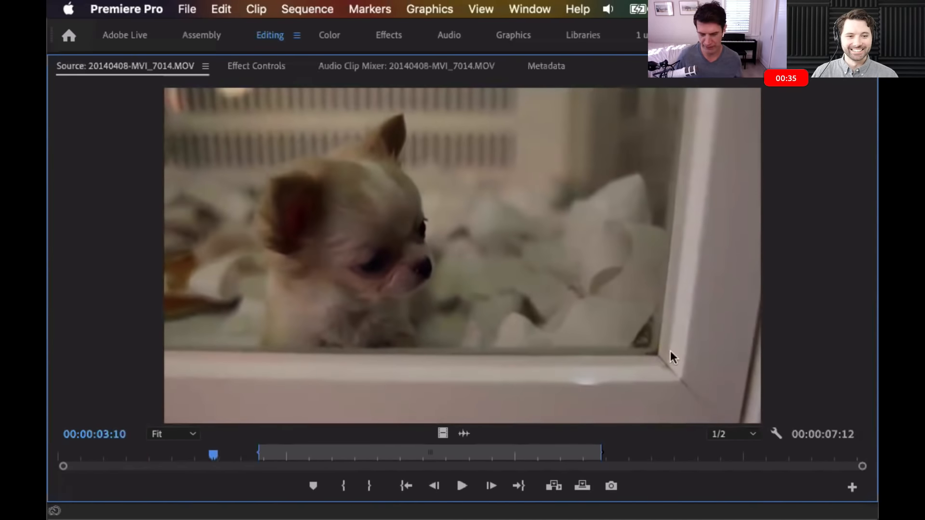
{"action": "key", "text": "grave"}
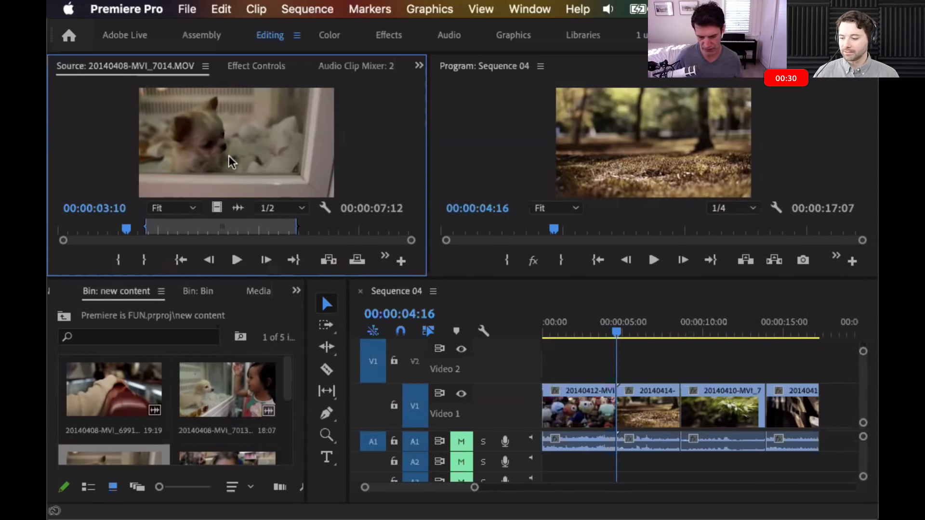
Try overwriting the marked clip onto V2 at the playhead together with its audio, and undo the edit
{"action": "left_click_drag", "start_coordinate": [223, 143], "coordinate": [449, 154]}
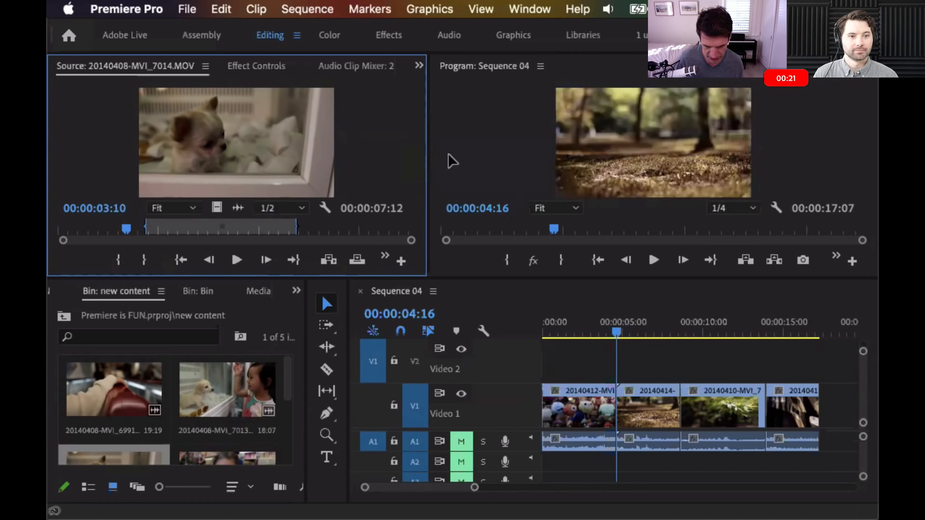
{"action": "left_click", "coordinate": [356, 262]}
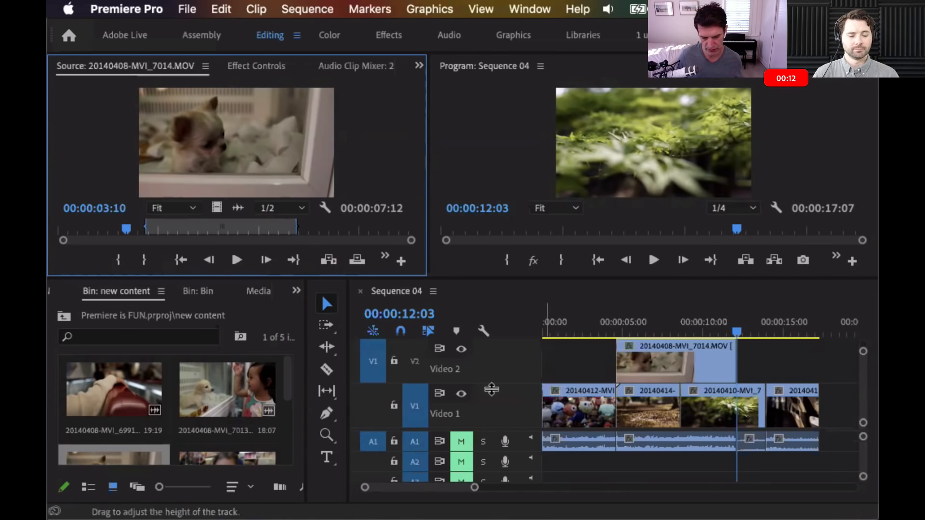
{"action": "mouse_move", "coordinate": [496, 386]}
{"action": "left_mouse_down"}
{"action": "mouse_move", "coordinate": [496, 399]}
{"action": "mouse_move", "coordinate": [495, 388]}
{"action": "left_mouse_up"}
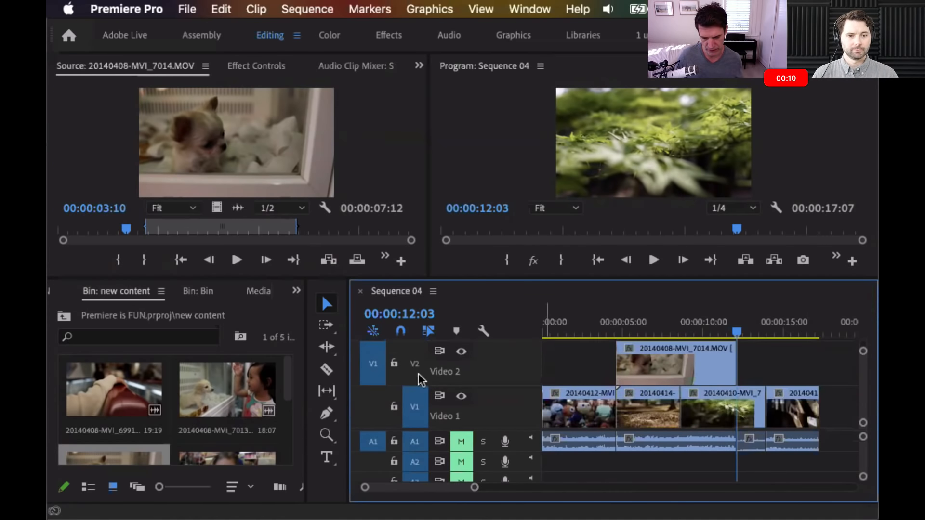
{"action": "scroll", "coordinate": [510, 433], "scroll_direction": "up", "scroll_amount": 1}
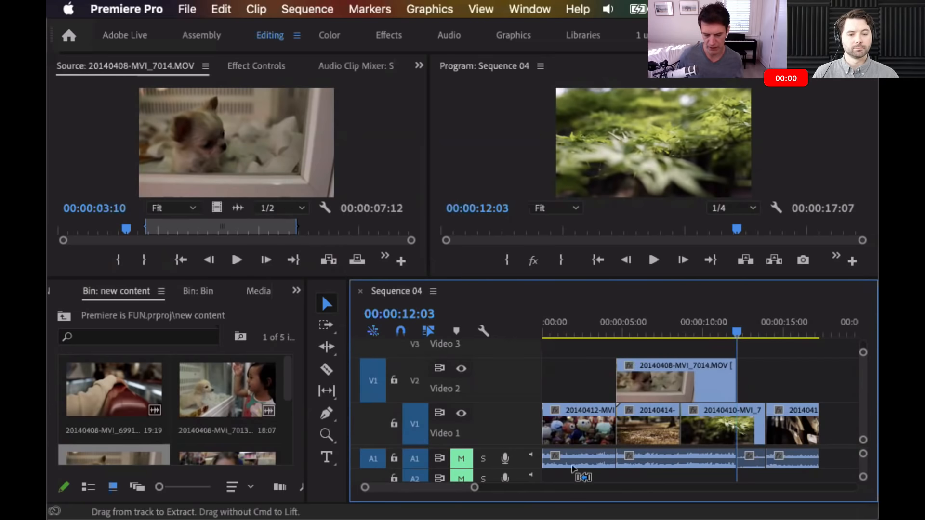
{"action": "key", "text": "super+z"}
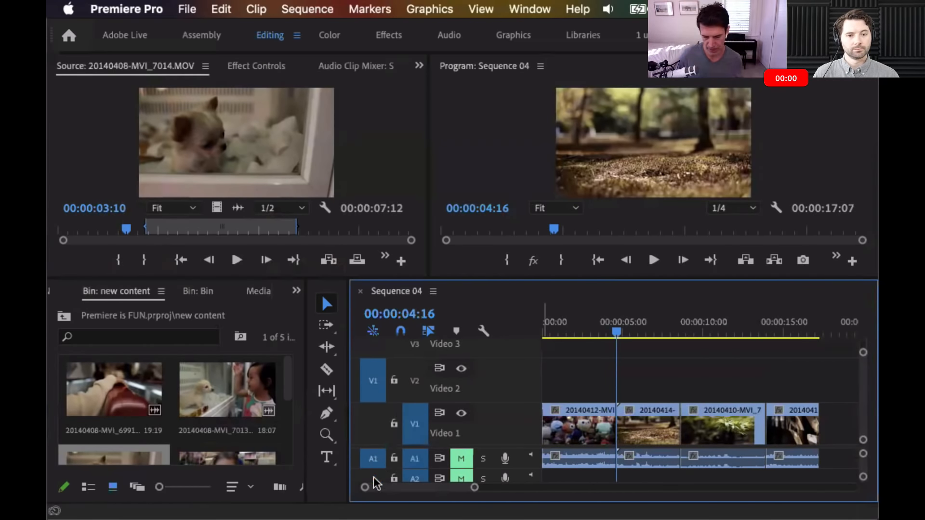
Unpatch the A1 source audio, overwrite only the marked video onto V2, and extend its end to the fourth V1 clip's start
{"action": "left_click", "coordinate": [374, 459]}
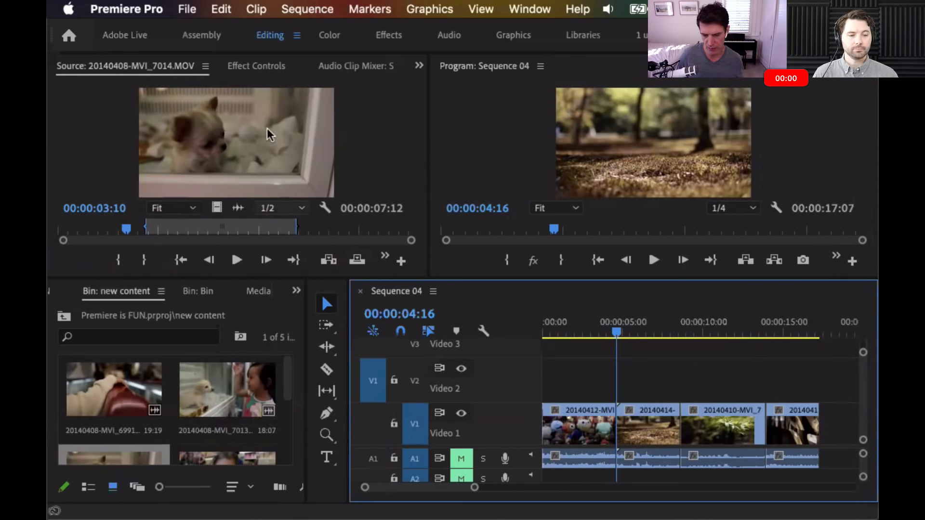
{"action": "left_click", "coordinate": [357, 261]}
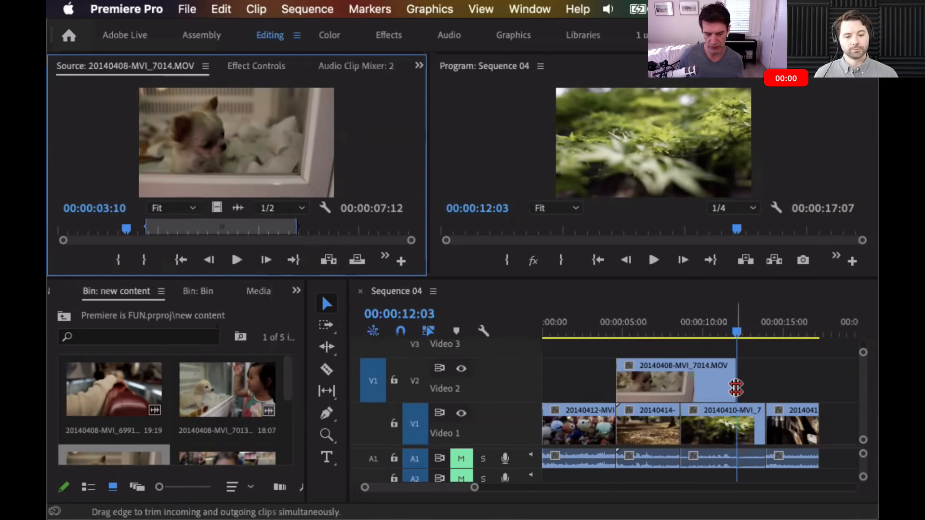
{"action": "left_click_drag", "start_coordinate": [736, 384], "coordinate": [765, 384]}
Play the sequence from 00:00:03:10 through the V2 clip into the last V1 clip
{"action": "left_click", "coordinate": [596, 329]}
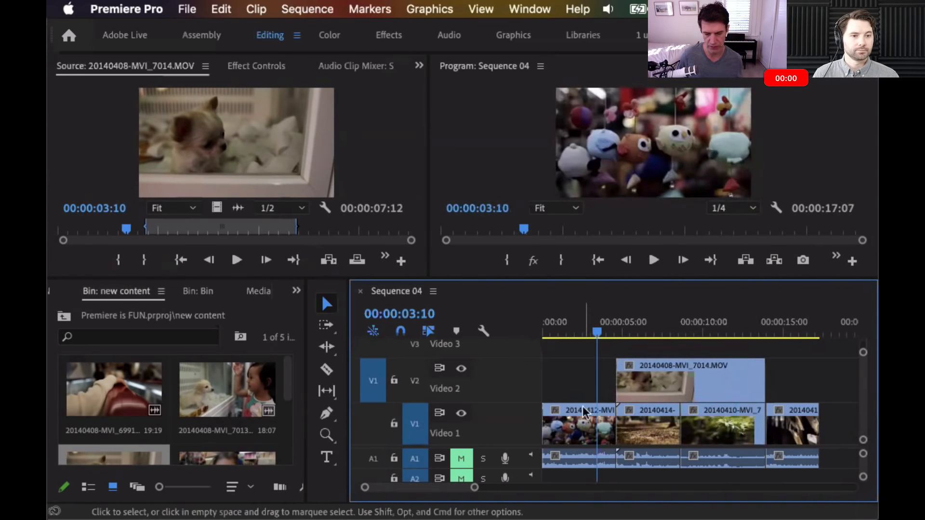
{"action": "key", "text": "space"}
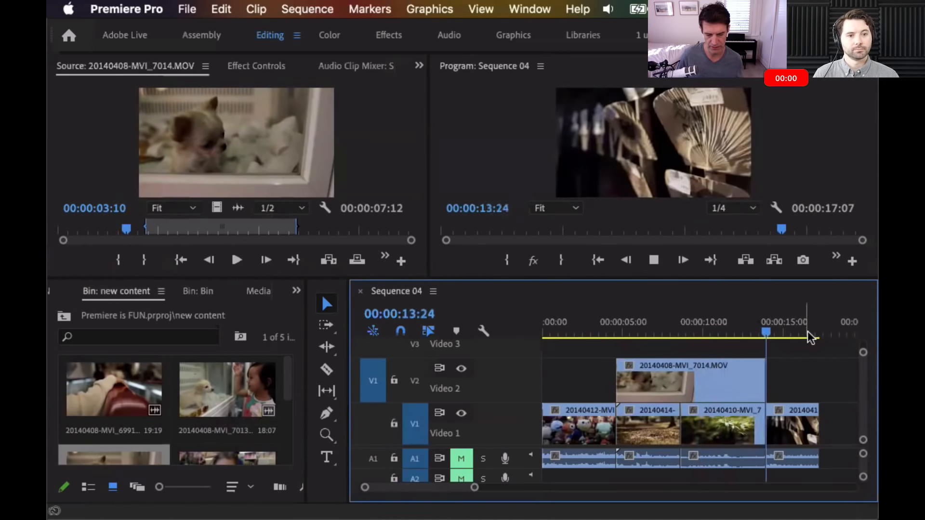
{"action": "key", "text": "space"}
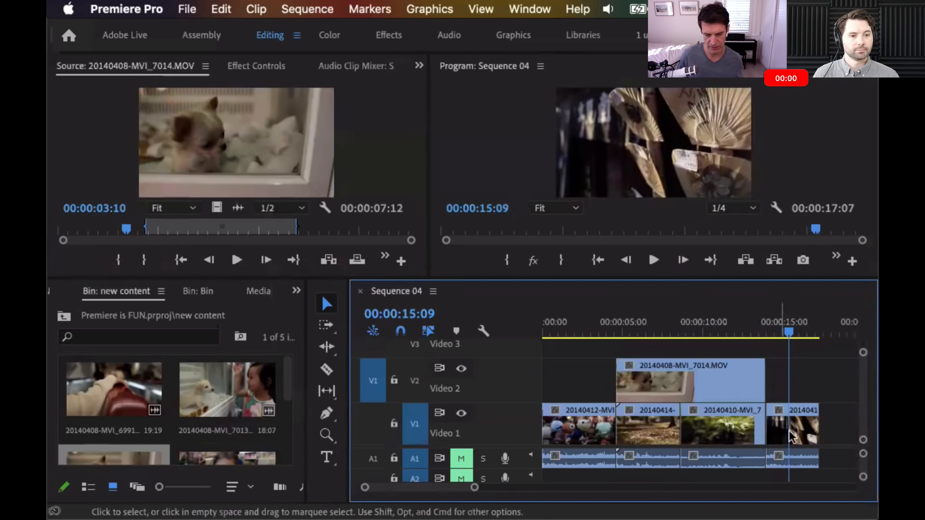
{"action": "key", "text": "minus"}
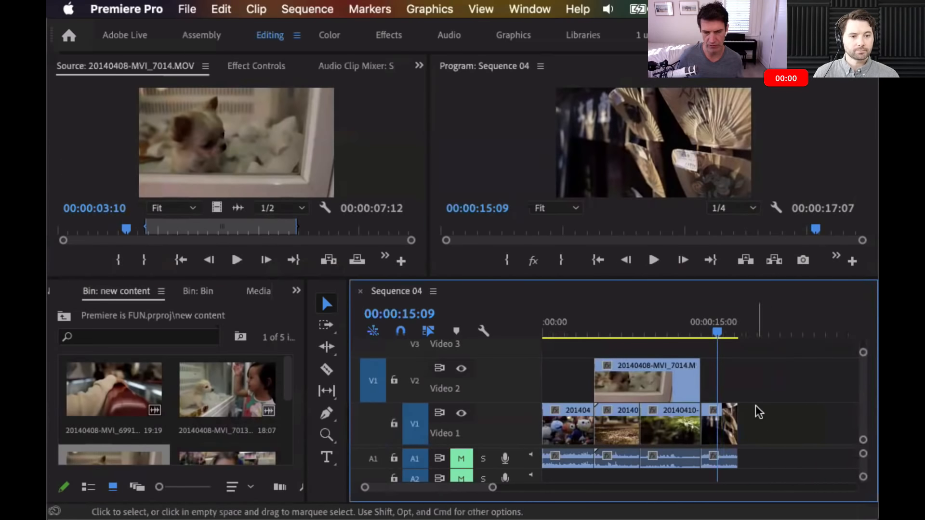
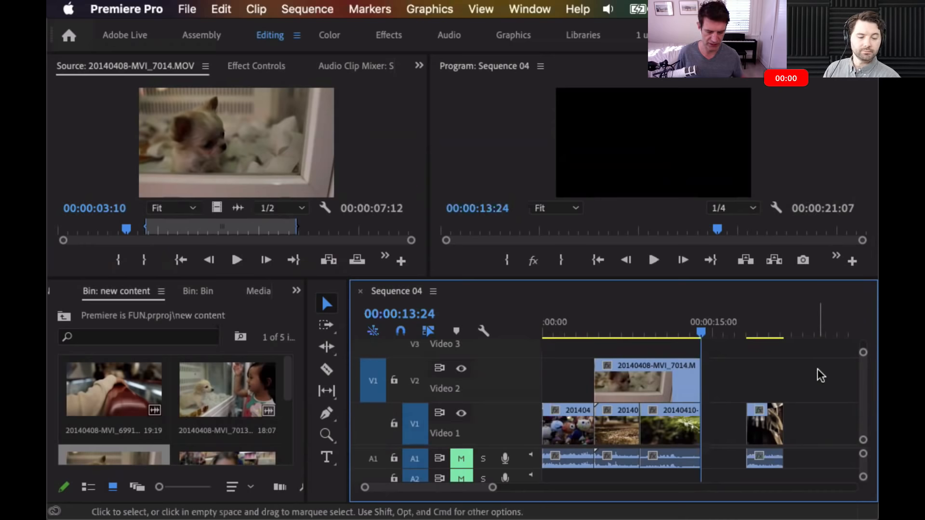
Try closing the gap before the last V1 clip, and compare both states by undoing and redoing it
{"action": "key", "text": "g"}
{"action": "key", "text": "super+z"}
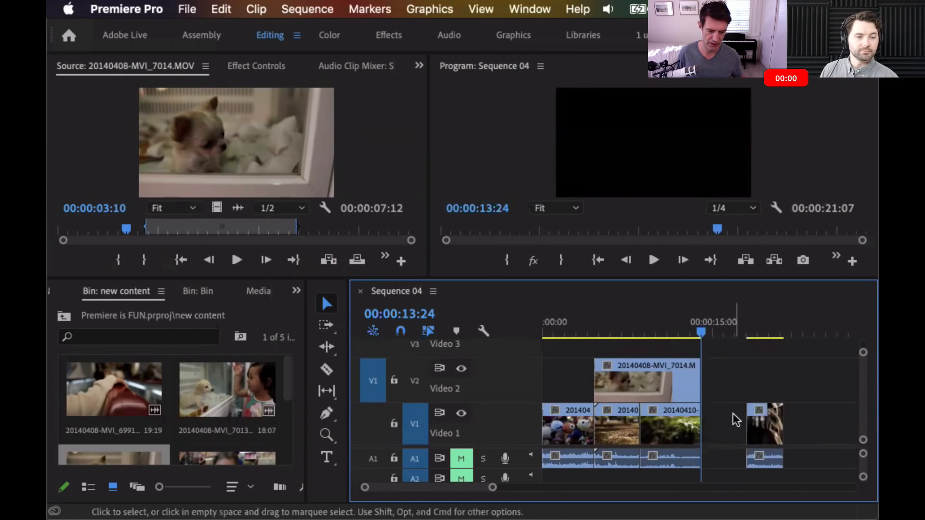
{"action": "key", "text": "super+shift+z"}
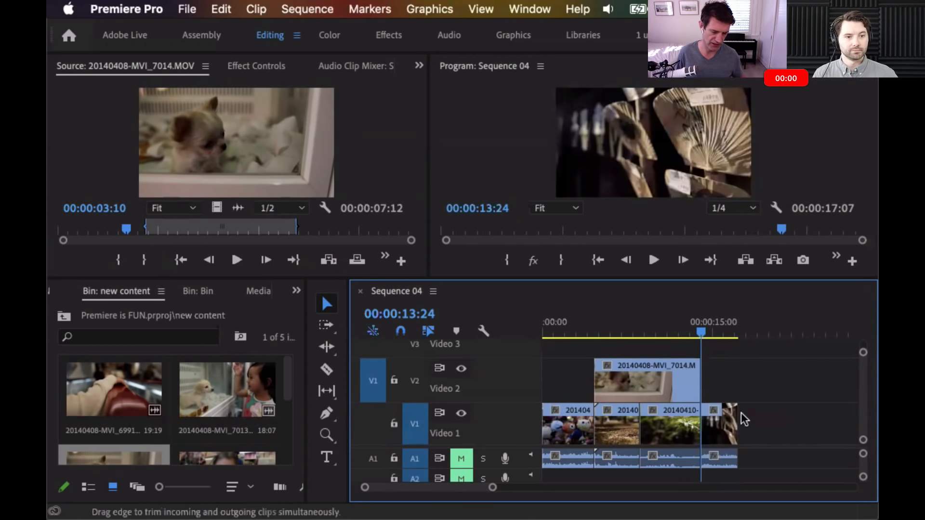
{"action": "key", "text": "super+z"}
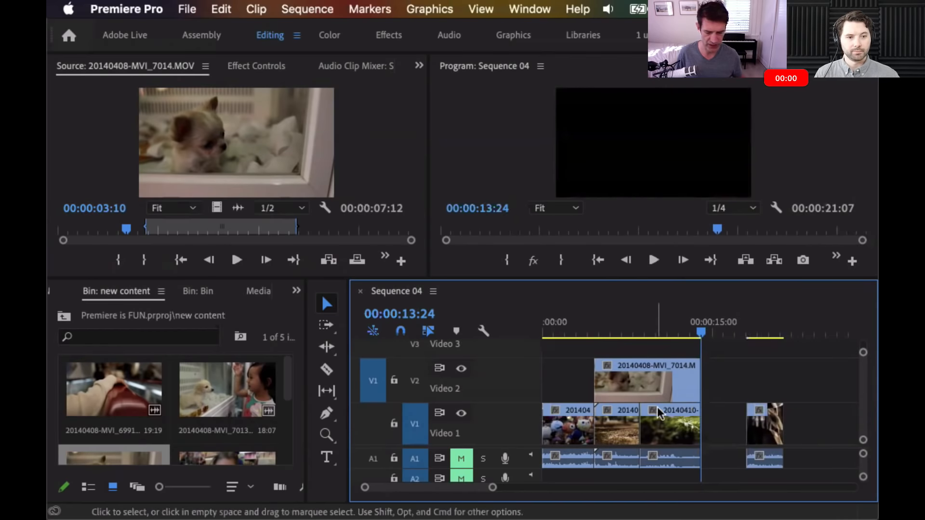
Move the second and third V1 clips behind the last clip, and close the gap starting at 00:00:13:24
{"action": "left_click_drag", "start_coordinate": [716, 434], "coordinate": [623, 451]}
{"action": "left_click_drag", "start_coordinate": [615, 418], "coordinate": [804, 419]}
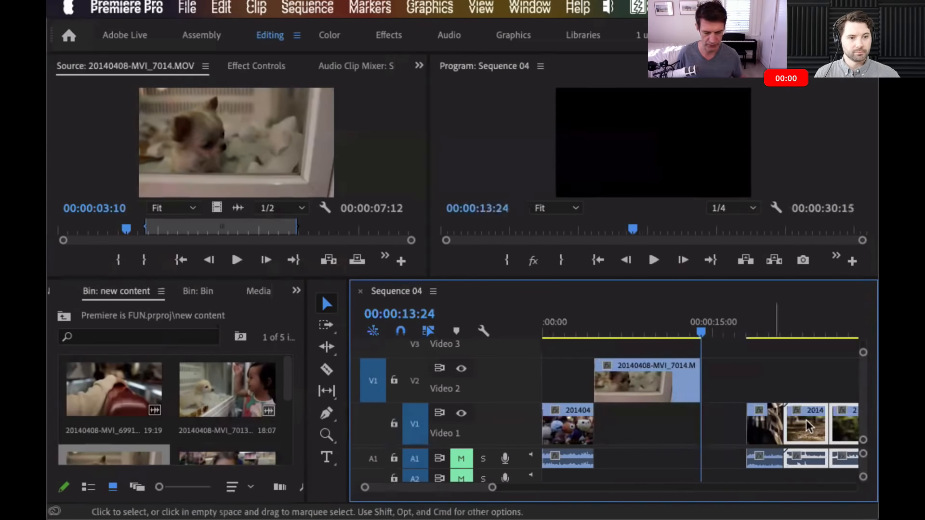
{"action": "left_click", "coordinate": [744, 375]}
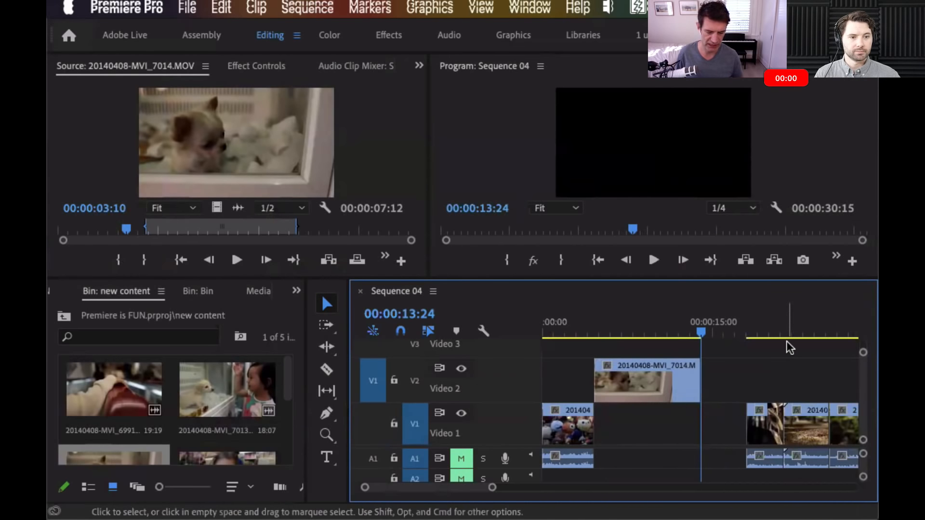
{"action": "key", "text": "Delete"}
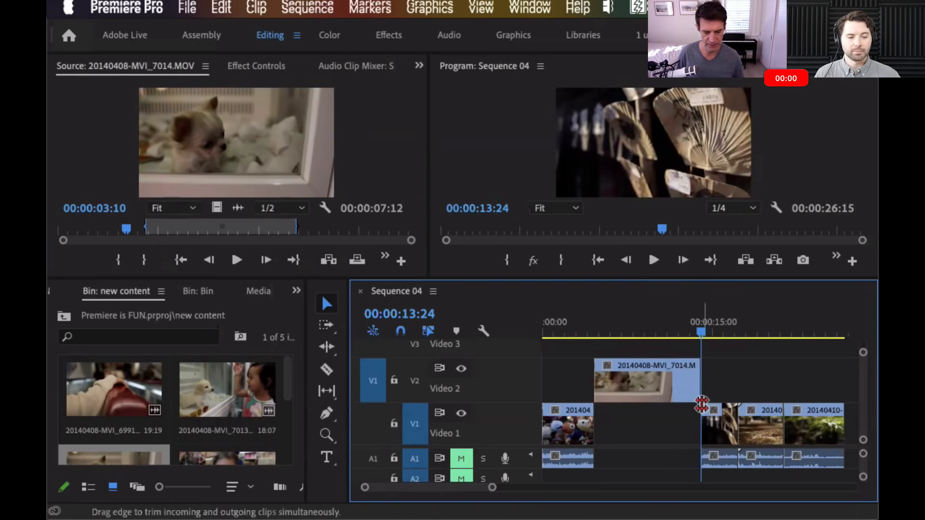
{"action": "key", "text": "super+z"}
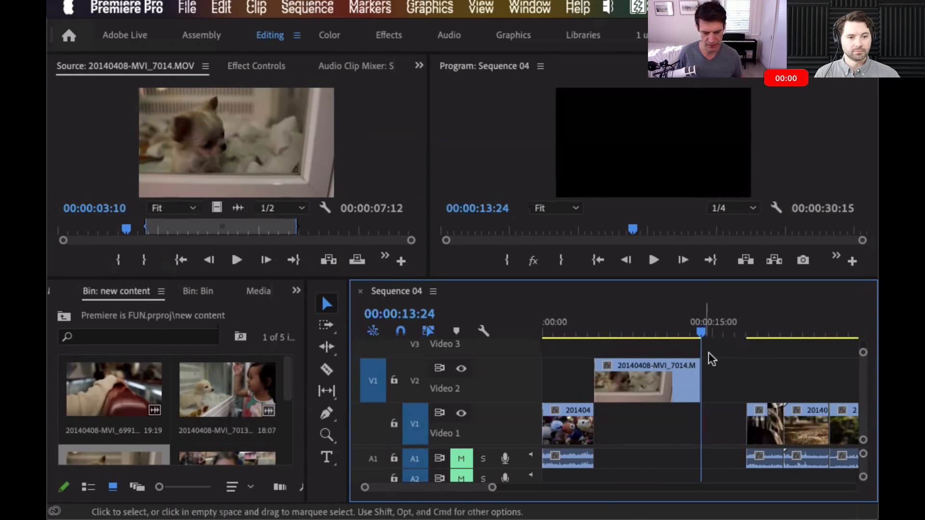
{"action": "key", "text": "super+shift+z"}
Place the playhead at 00:00:08:05 and move 20140408-MVI_7014.MOV from V2 down into the gap on V1
{"action": "left_click", "coordinate": [637, 331]}
{"action": "left_click_drag", "start_coordinate": [640, 331], "coordinate": [635, 331]}
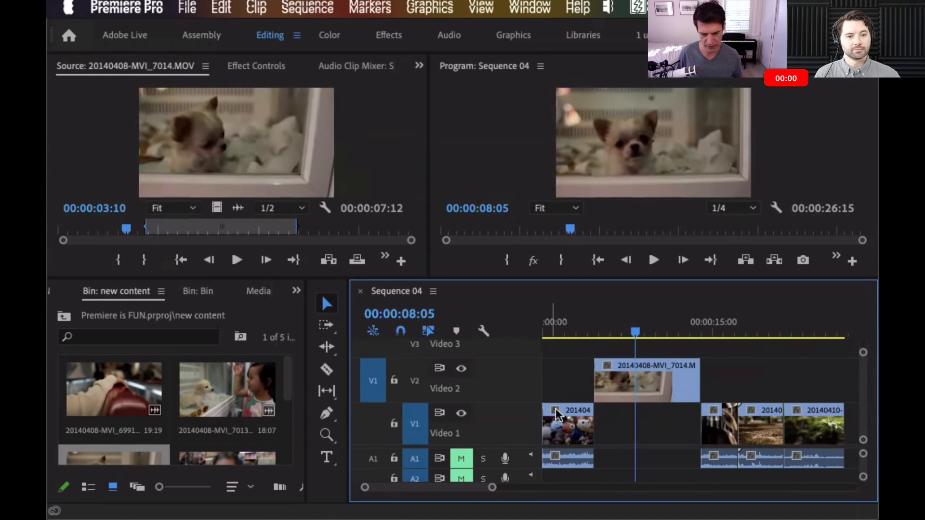
{"action": "left_click_drag", "start_coordinate": [643, 381], "coordinate": [638, 439]}
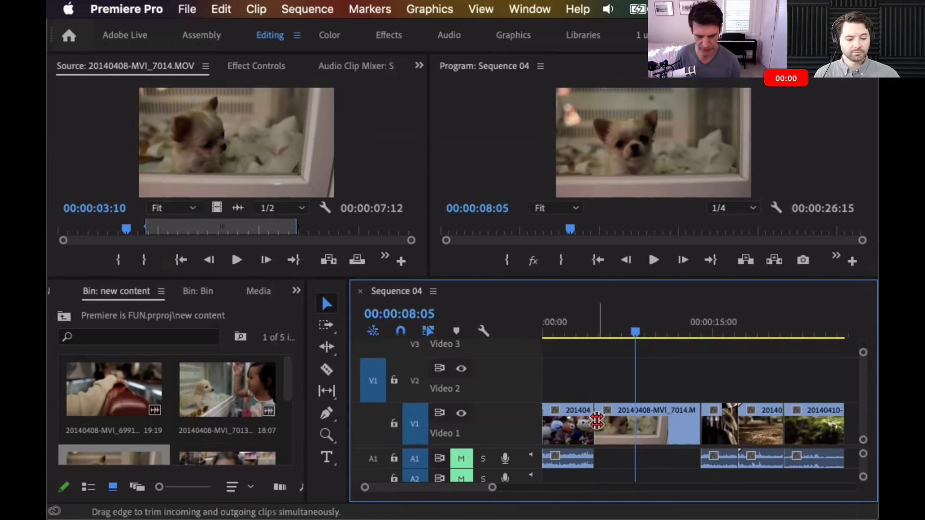
Try ripple-trimming the start of 20140408-MVI_7014.MOV to 00:00:08:05, first by its edge and again at the playhead, undoing both trims
{"action": "left_click_drag", "start_coordinate": [604, 414], "coordinate": [645, 412]}
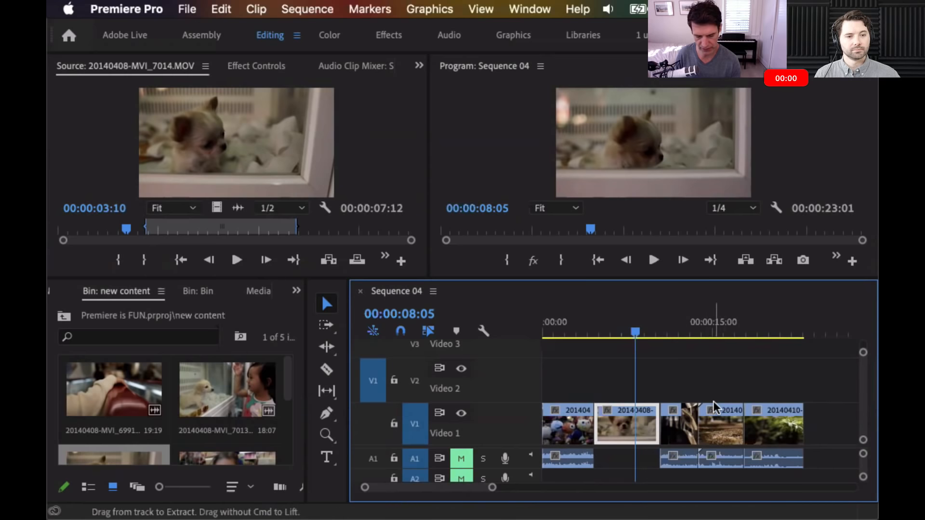
{"action": "key", "text": "super+z"}
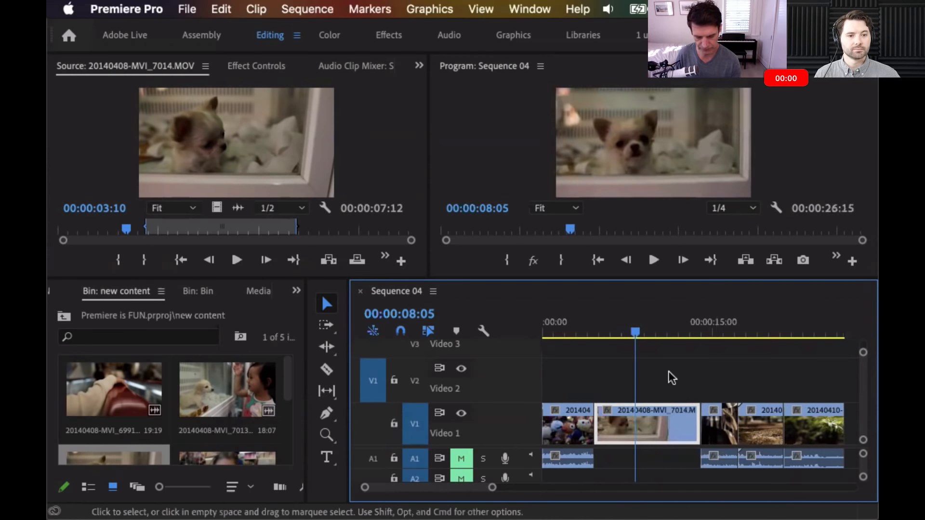
{"action": "left_click", "coordinate": [683, 362]}
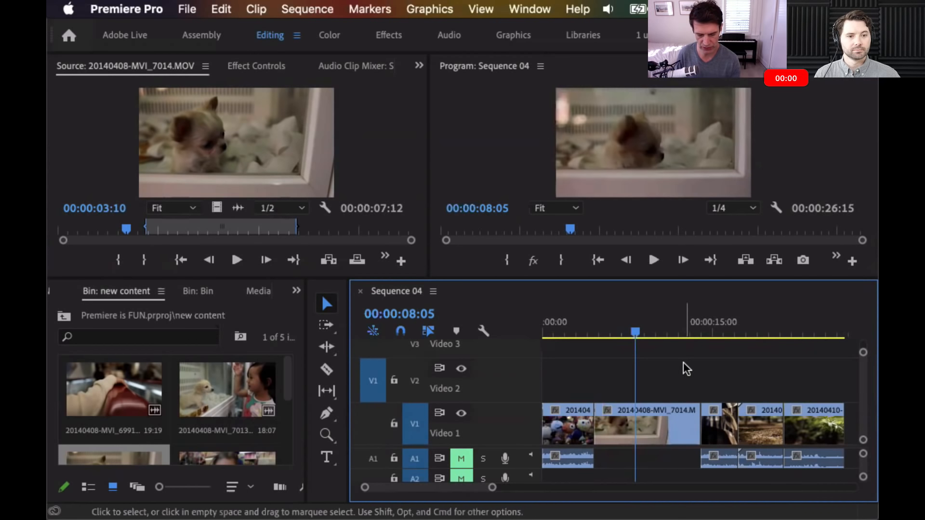
{"action": "key", "text": "q"}
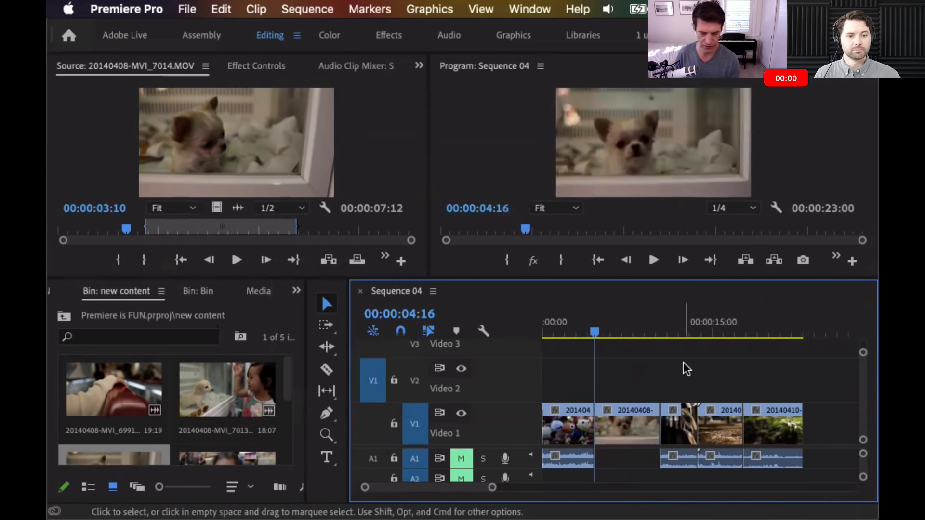
{"action": "key", "text": "super+z"}
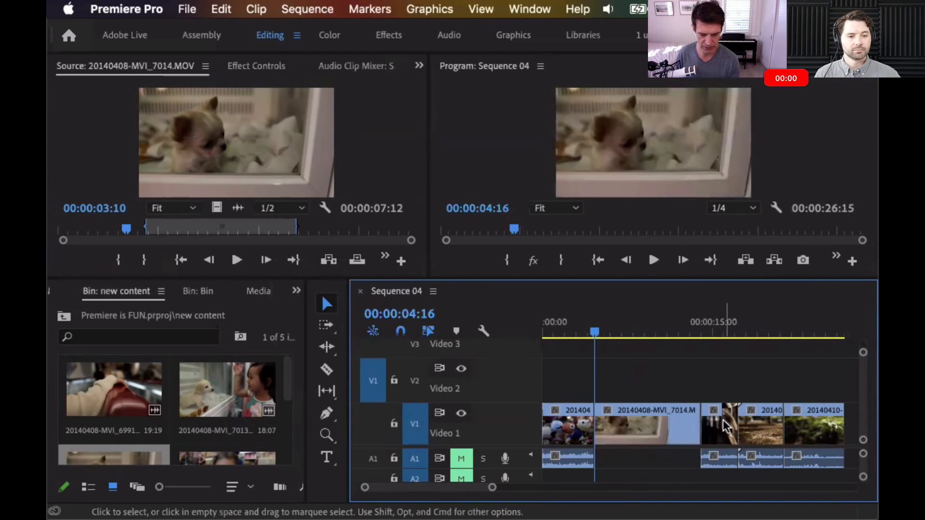
Duplicate the fans clip from Video 1 onto Video 2 starting at 00:00:04:16, and switch the Video 2 track lock on and off
{"action": "left_click_drag", "start_coordinate": [726, 426], "coordinate": [621, 389]}
{"action": "left_click", "coordinate": [394, 379]}
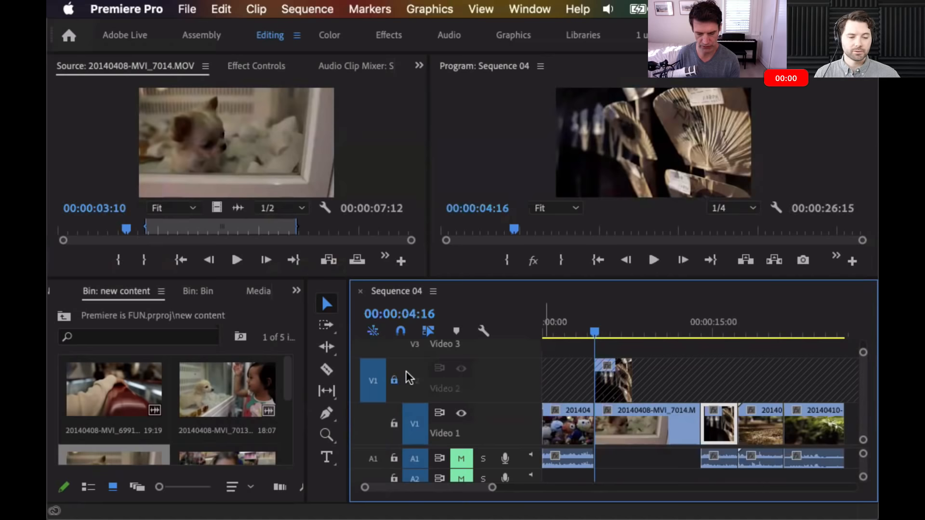
{"action": "left_click", "coordinate": [394, 380]}
Try a ripple trim of the previous edit to the playhead at 00:00:06:04, and undo it
{"action": "left_click", "coordinate": [611, 326]}
{"action": "left_click", "coordinate": [684, 384]}
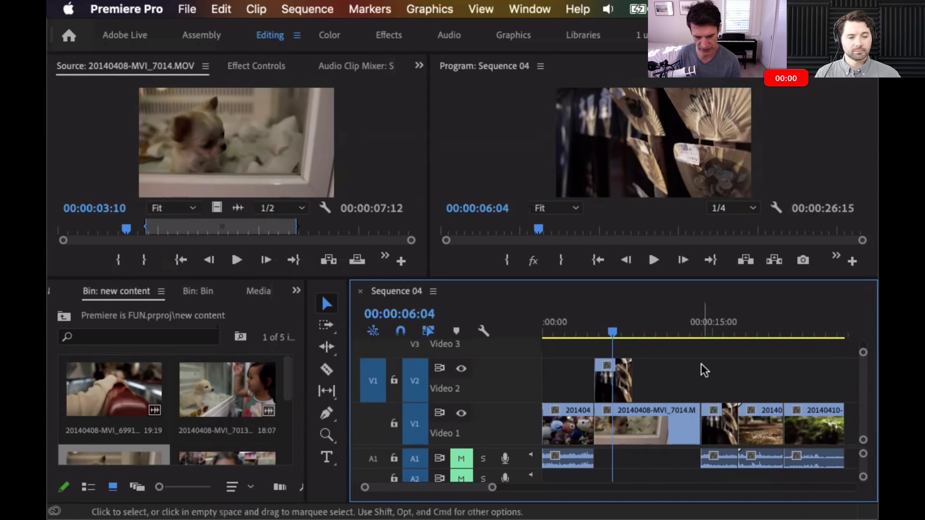
{"action": "key", "text": "q"}
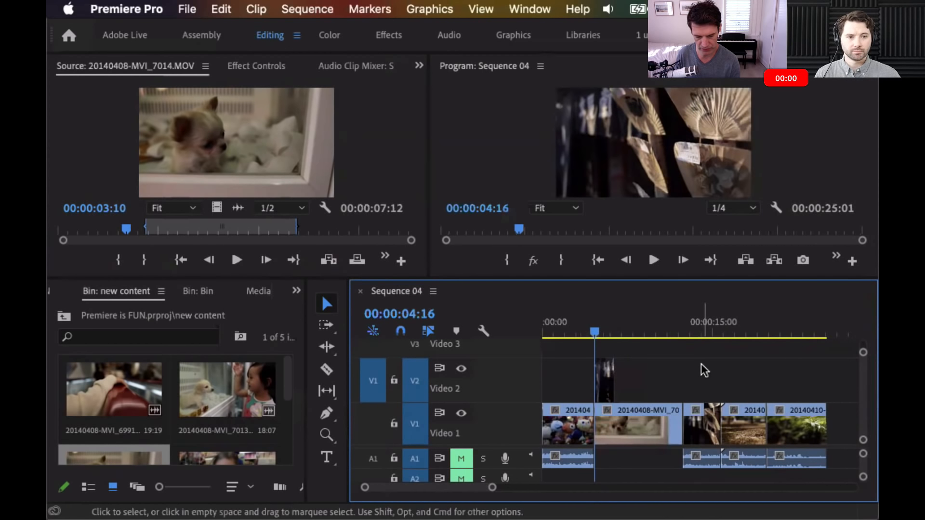
{"action": "key", "text": "super+z"}
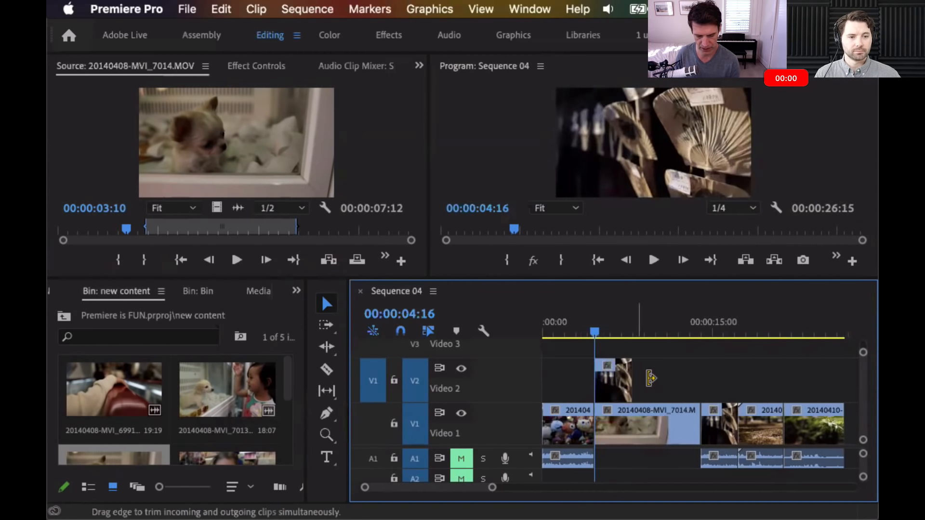
Lengthen the end of the fans clip on Video 2, and try a ripple trim of the next edit to 00:00:08:04 before undoing that trim
{"action": "left_click_drag", "start_coordinate": [634, 384], "coordinate": [694, 384]}
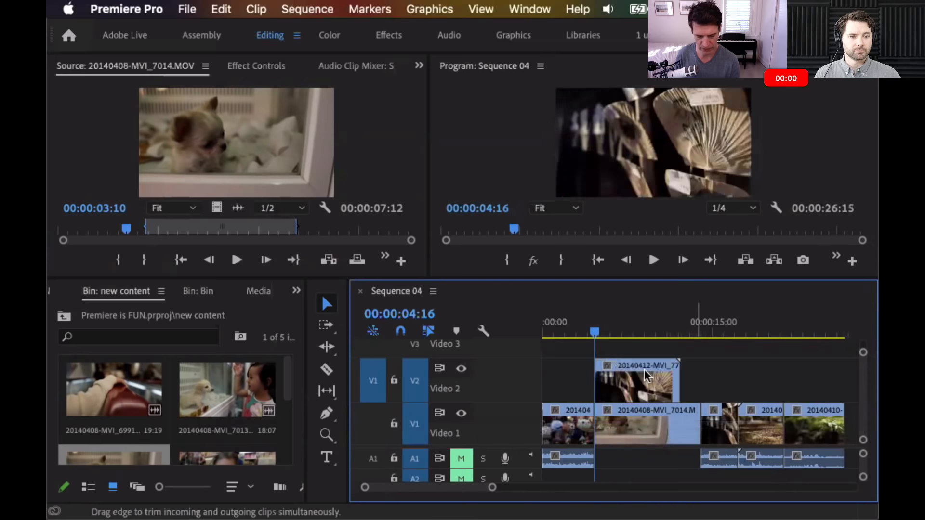
{"action": "left_click", "coordinate": [636, 329]}
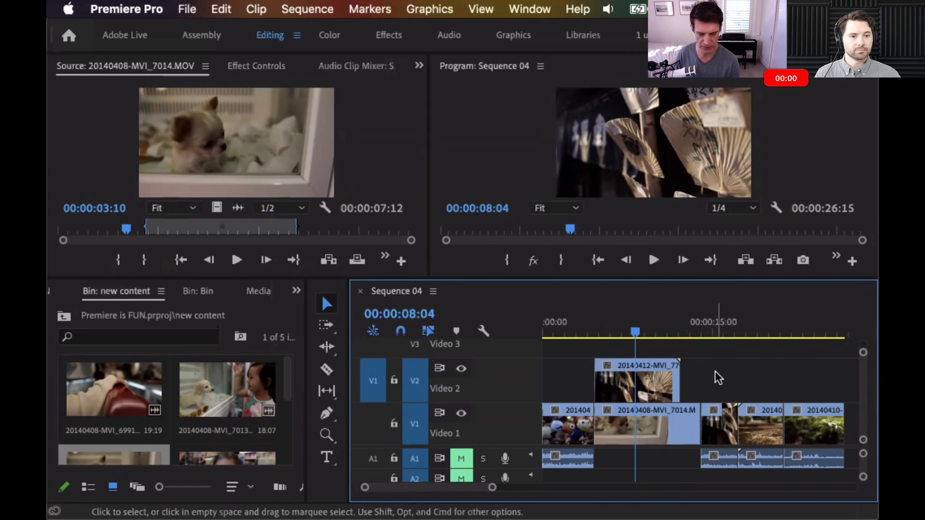
{"action": "key", "text": "w"}
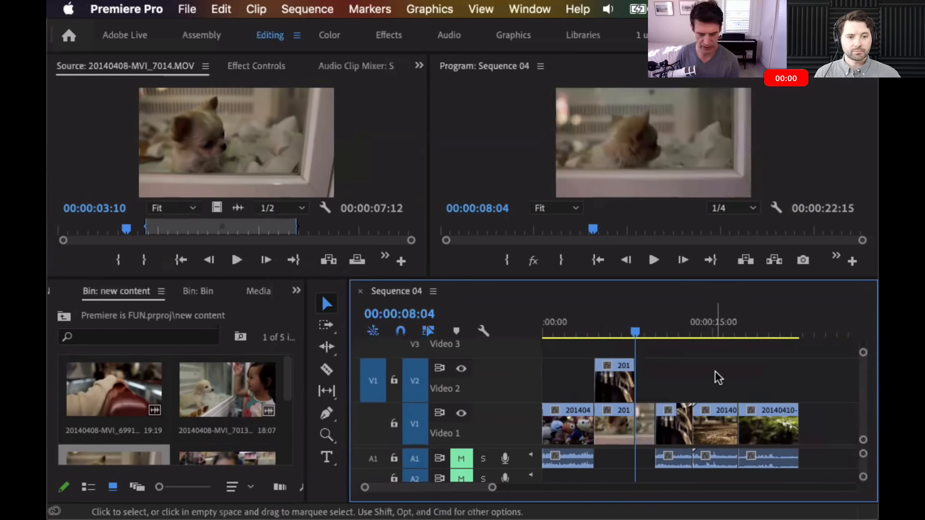
{"action": "key", "text": "super+z"}
Align the Video 2 fans clip's end with the puppy clip's end on Video 1, and ripple trim the next edit to 00:00:10:09
{"action": "left_click_drag", "start_coordinate": [639, 378], "coordinate": [659, 383]}
{"action": "left_click", "coordinate": [661, 329]}
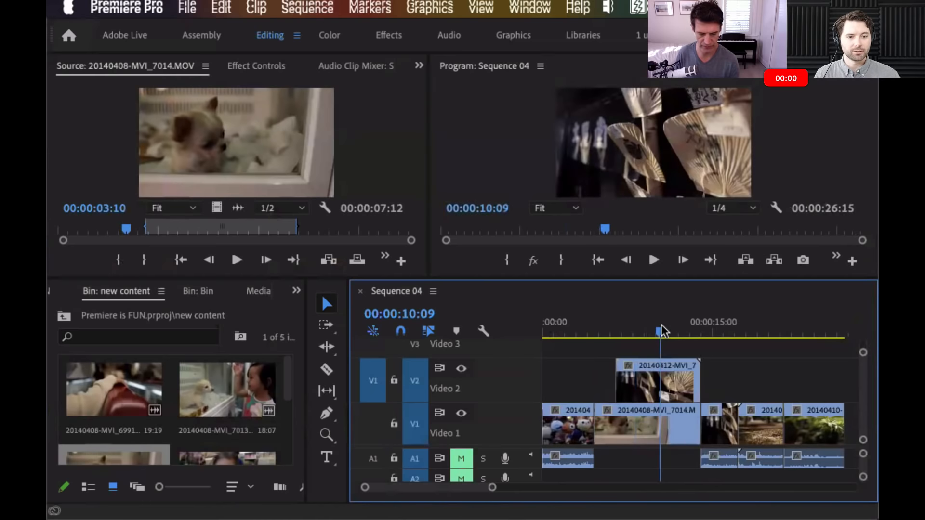
{"action": "key", "text": "w"}
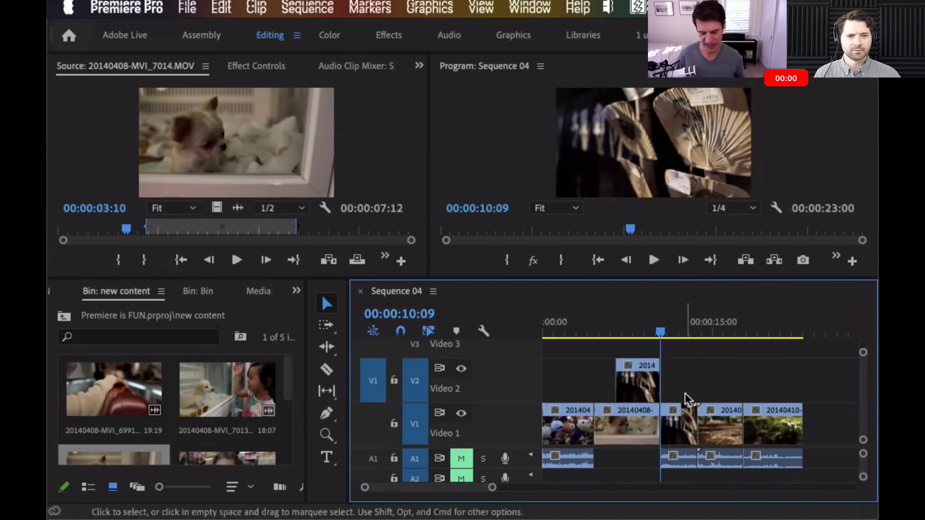
{"action": "left_click", "coordinate": [640, 381]}
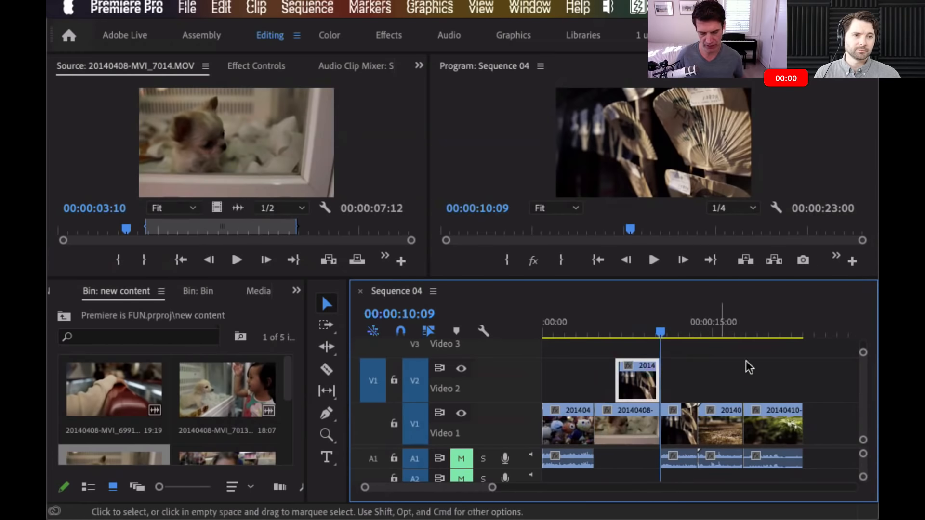
{"action": "left_click", "coordinate": [746, 360]}
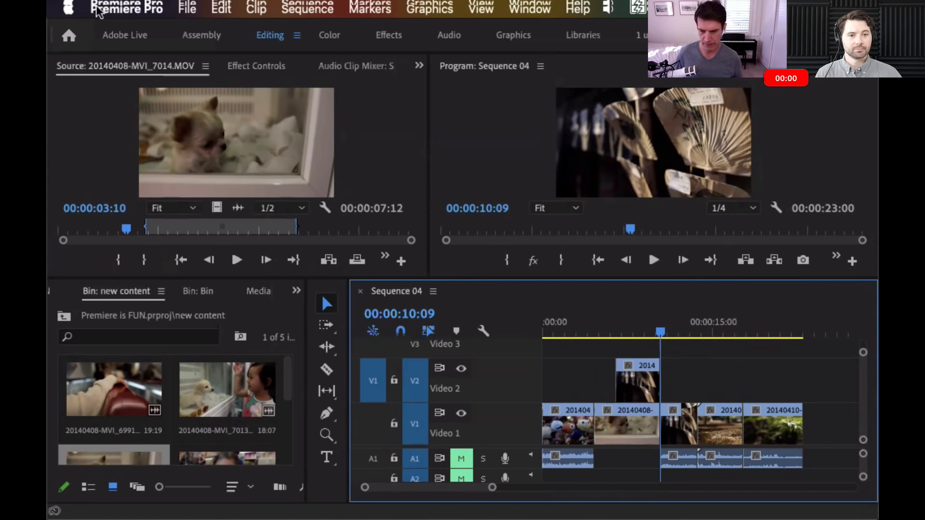
Open the keyboard shortcuts editor, and set the built-in display's scaled resolution to Default in System Preferences
{"action": "key", "text": "super+alt+k"}
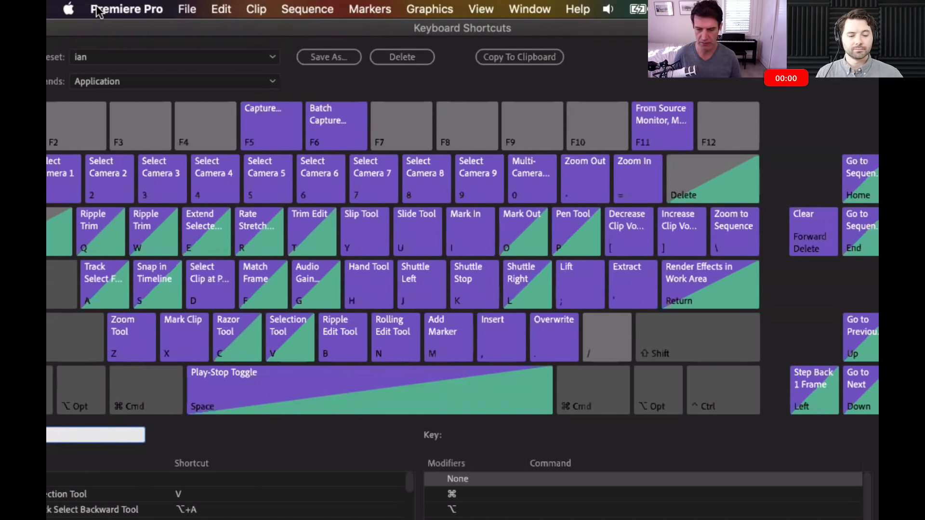
{"action": "key", "text": "super+space"}
{"action": "type", "text": "dis"}
{"action": "key", "text": "Return"}
{"action": "left_click", "coordinate": [458, 271]}
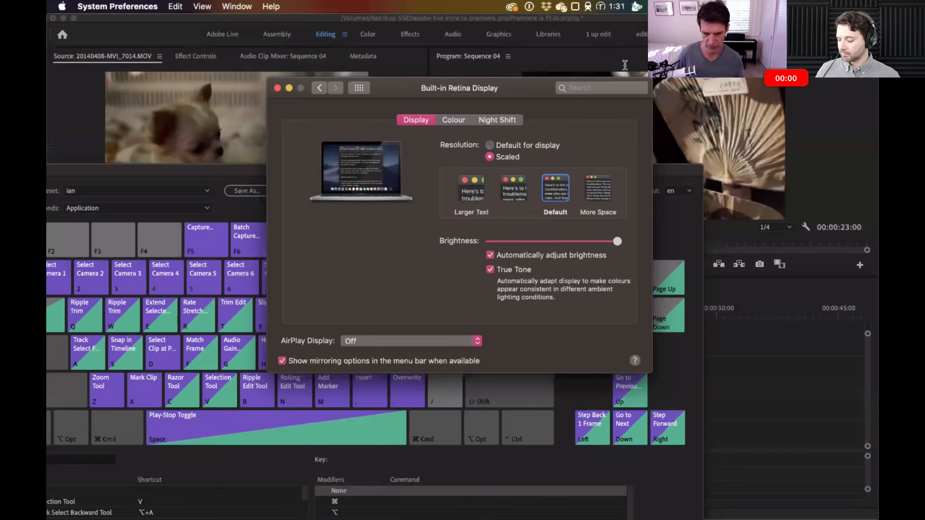
{"action": "key", "text": "super+q"}
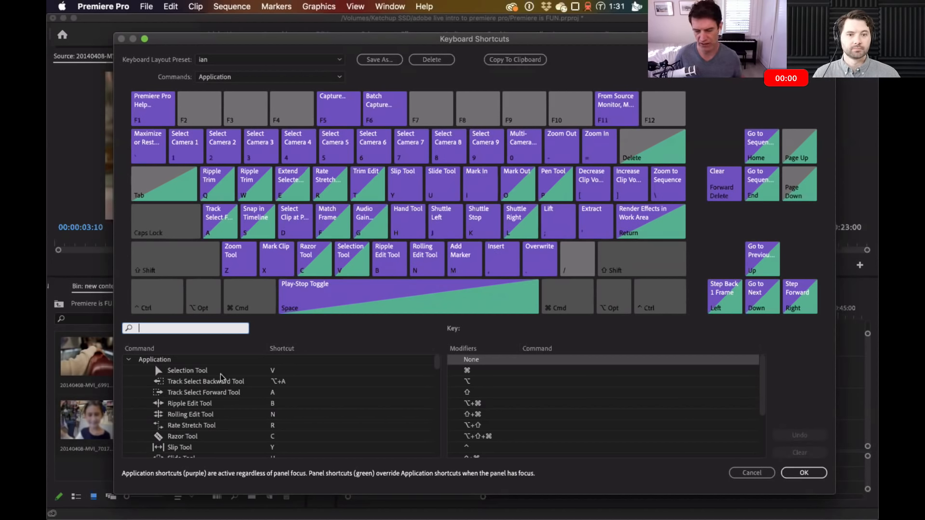
Examine the keyboard layout's shortcut assignments with the Cmd, Opt and Ctrl modifiers switched on and off
{"action": "left_click", "coordinate": [251, 302]}
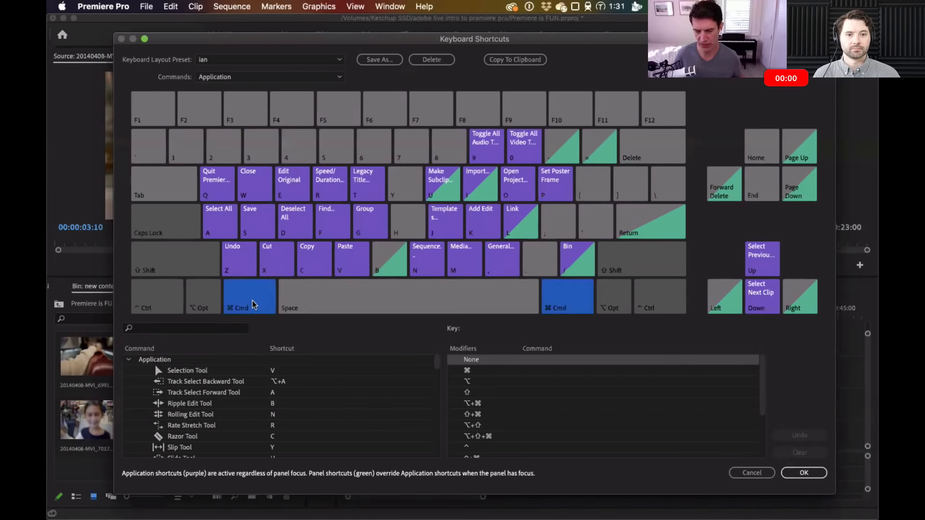
{"action": "left_click", "coordinate": [249, 301]}
{"action": "left_click", "coordinate": [249, 300]}
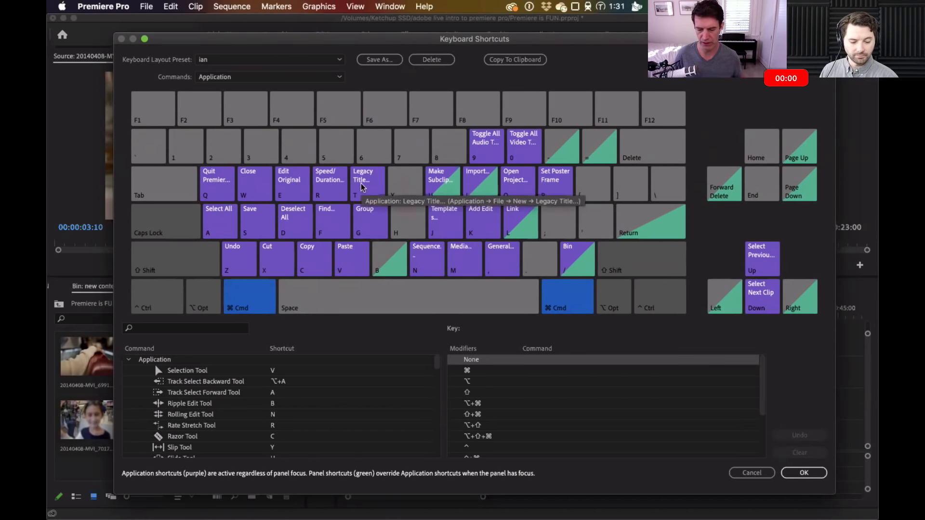
{"action": "left_click", "coordinate": [258, 300]}
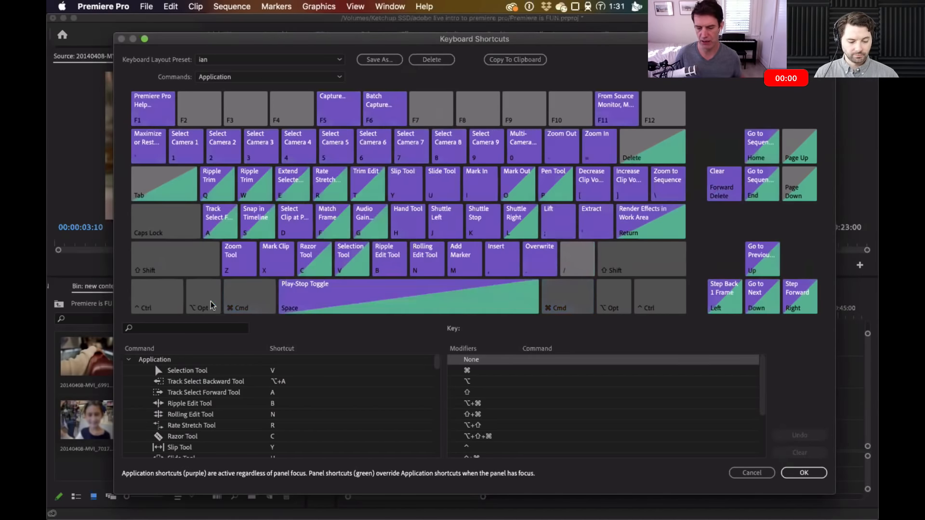
{"action": "left_click", "coordinate": [206, 298]}
{"action": "left_click", "coordinate": [205, 299]}
{"action": "left_click", "coordinate": [157, 298]}
{"action": "left_click", "coordinate": [157, 301]}
{"action": "left_click", "coordinate": [213, 297]}
{"action": "left_click", "coordinate": [230, 303]}
{"action": "left_click", "coordinate": [212, 299]}
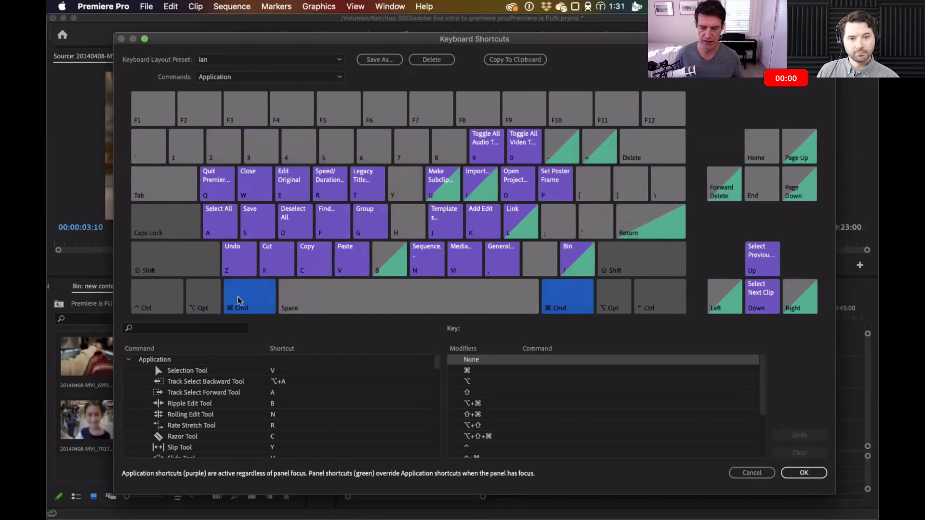
{"action": "left_click", "coordinate": [241, 300]}
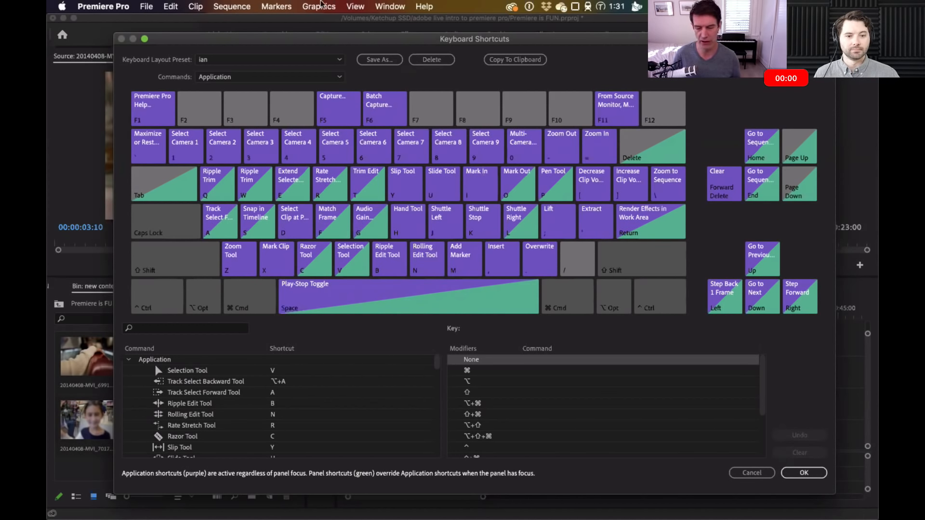
Try to save the current keyboard layout under its existing preset name
{"action": "left_click", "coordinate": [380, 58]}
{"action": "left_click", "coordinate": [559, 280]}
{"action": "left_click", "coordinate": [534, 282]}
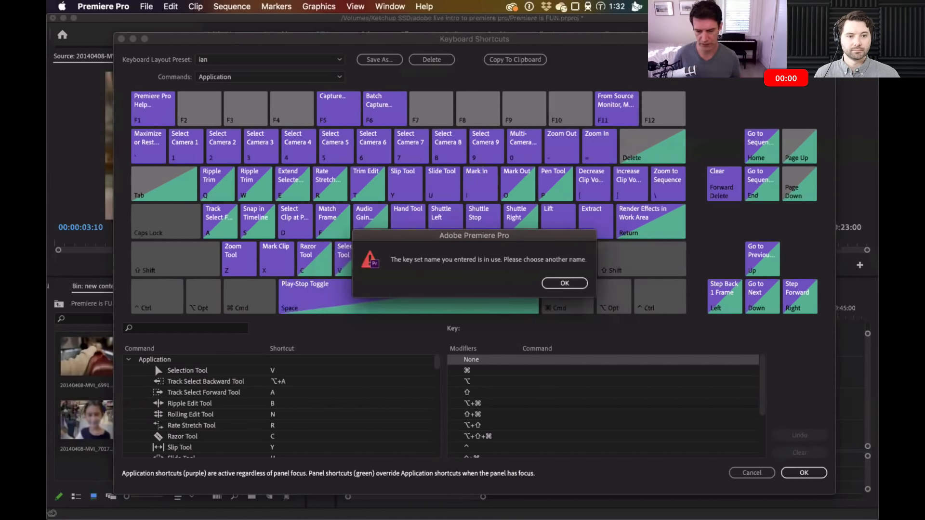
{"action": "key", "text": "Return"}
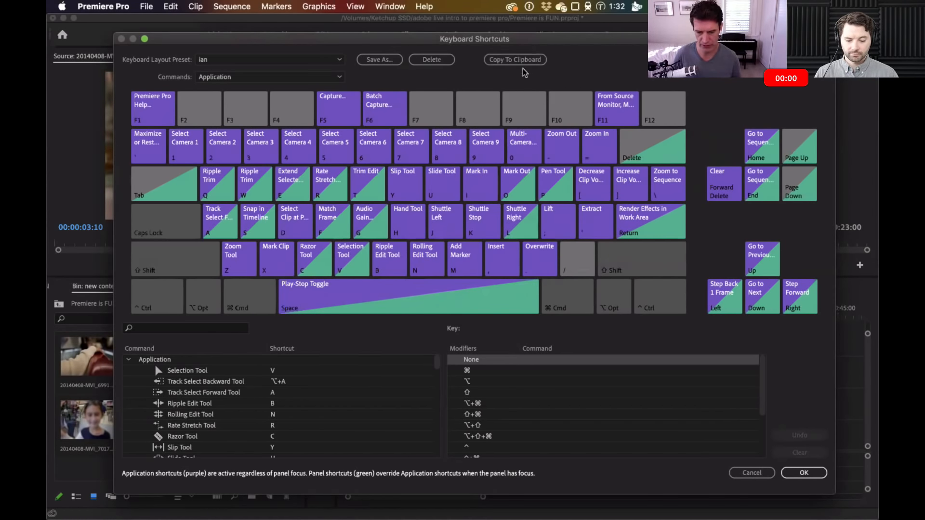
Copy the keyboard shortcut list to the clipboard and paste it into an untitled Sublime Text document
{"action": "key", "text": "super+Tab"}
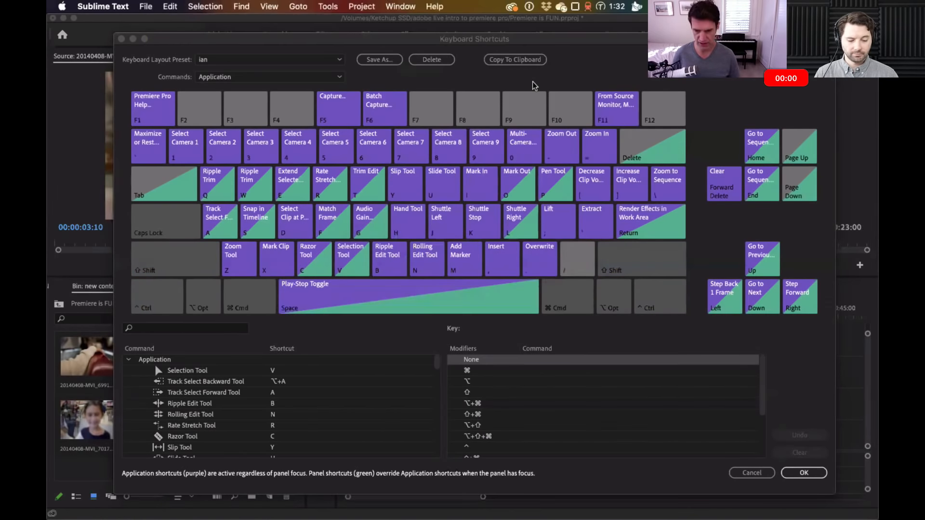
{"action": "key", "text": "super+v"}
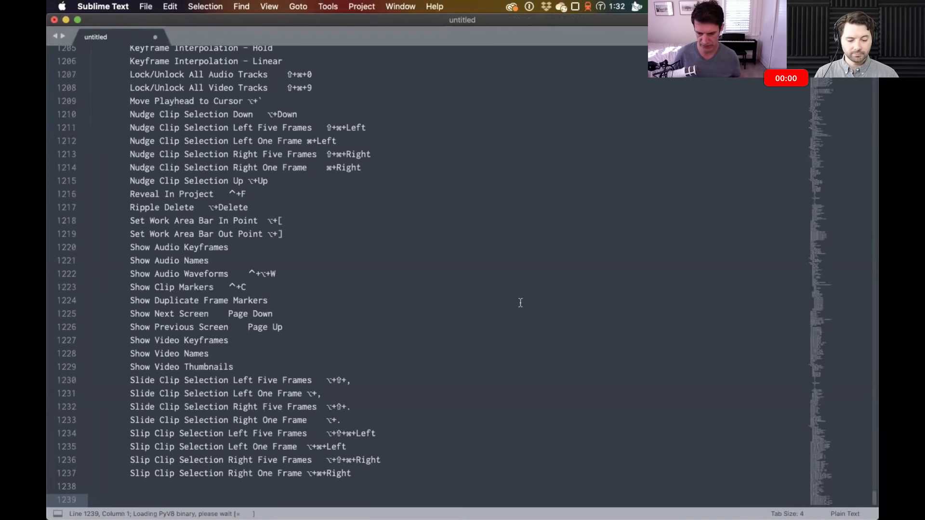
Look through the pasted list of commands and their assigned shortcuts, from the Preferences entries to the ripple trim and camera selection entries
{"action": "scroll", "coordinate": [520, 302], "scroll_direction": "up", "scroll_amount": 20}
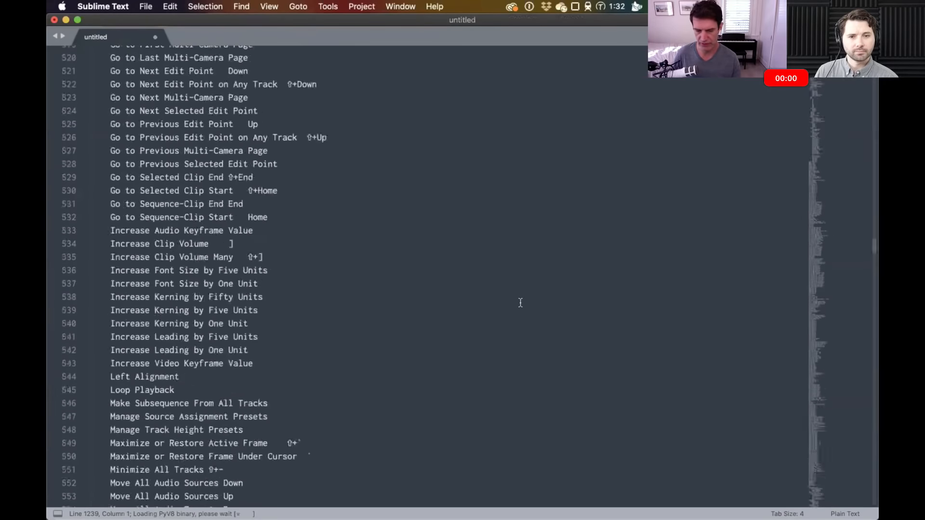
{"action": "scroll", "coordinate": [520, 303], "scroll_direction": "up", "scroll_amount": 15}
{"action": "scroll", "coordinate": [520, 302], "scroll_direction": "down", "scroll_amount": 10}
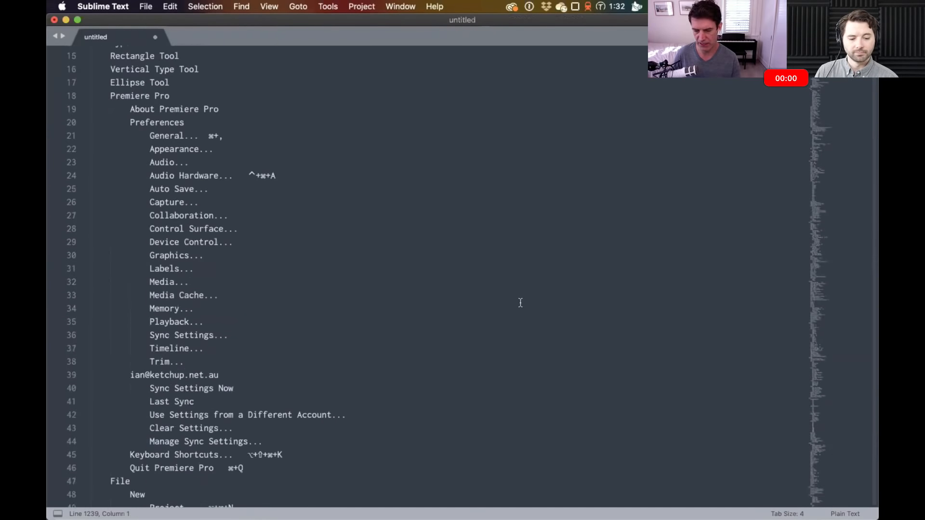
{"action": "scroll", "coordinate": [520, 303], "scroll_direction": "down", "scroll_amount": 20}
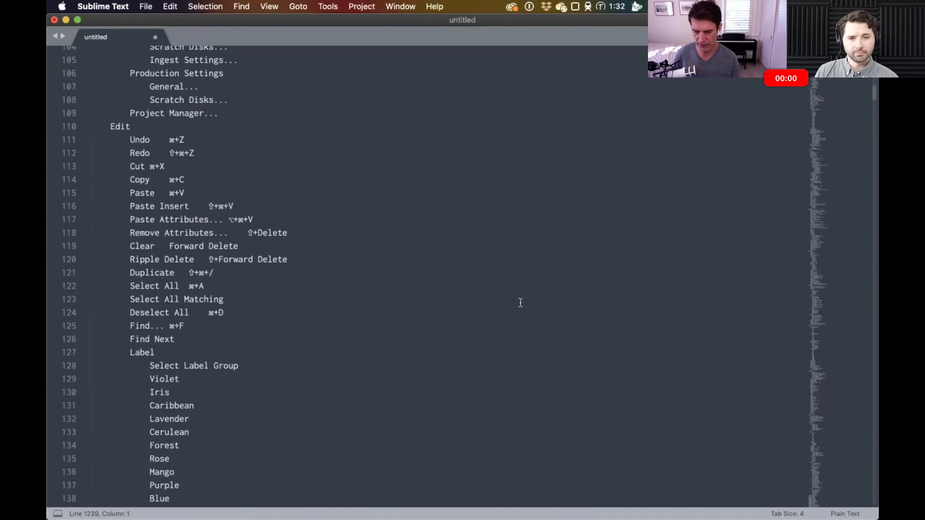
{"action": "scroll", "coordinate": [520, 302], "scroll_direction": "down", "scroll_amount": 20}
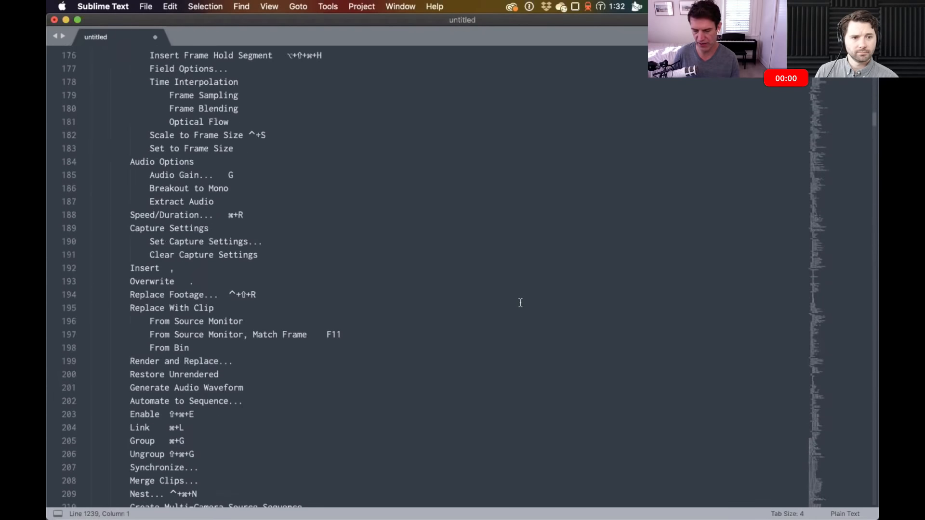
{"action": "scroll", "coordinate": [520, 302], "scroll_direction": "down", "scroll_amount": 20}
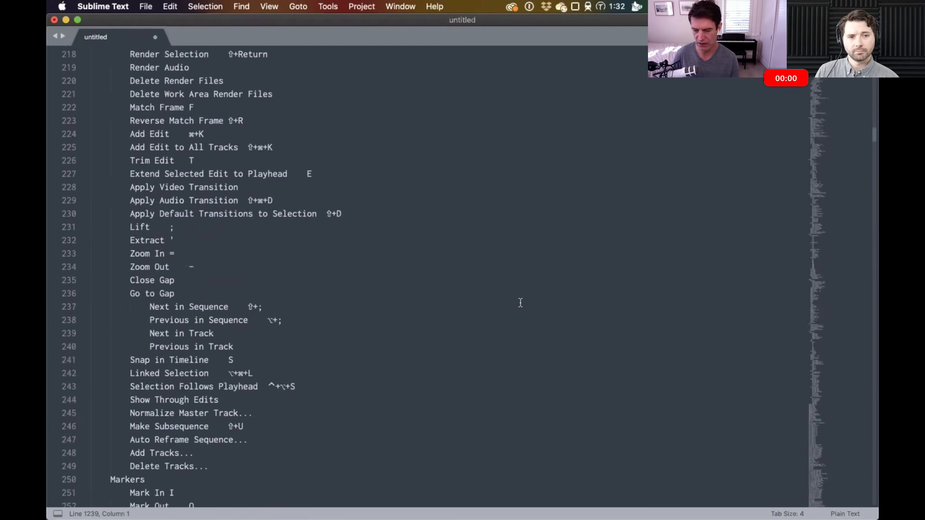
{"action": "scroll", "coordinate": [521, 302], "scroll_direction": "down", "scroll_amount": 12}
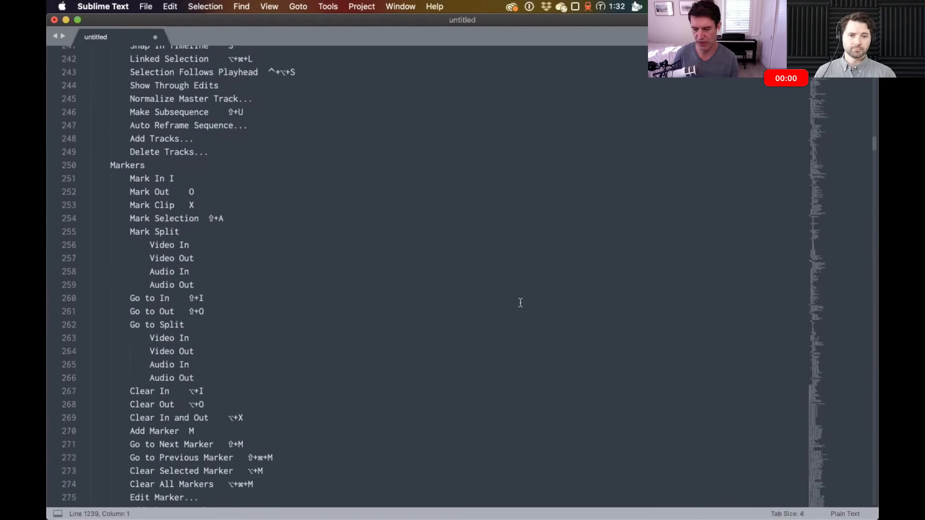
{"action": "scroll", "coordinate": [520, 302], "scroll_direction": "down", "scroll_amount": 20}
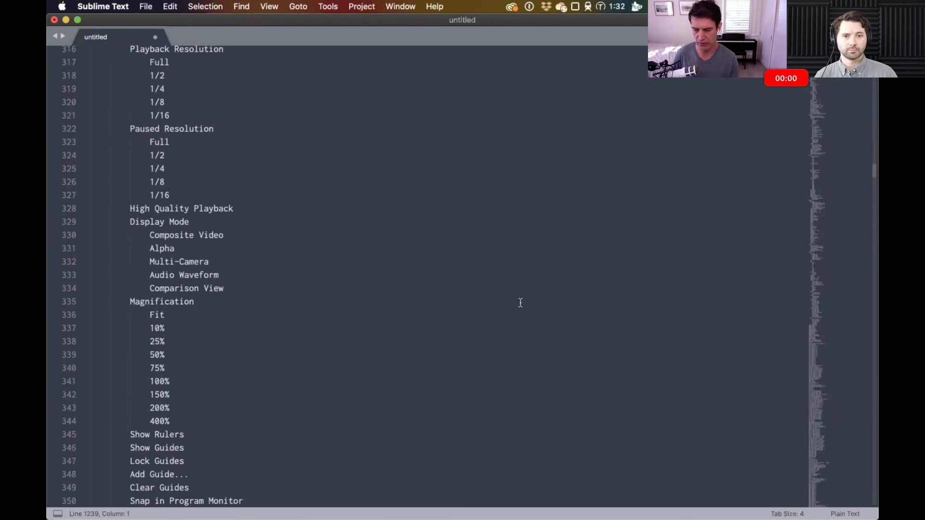
{"action": "scroll", "coordinate": [520, 303], "scroll_direction": "down", "scroll_amount": 14}
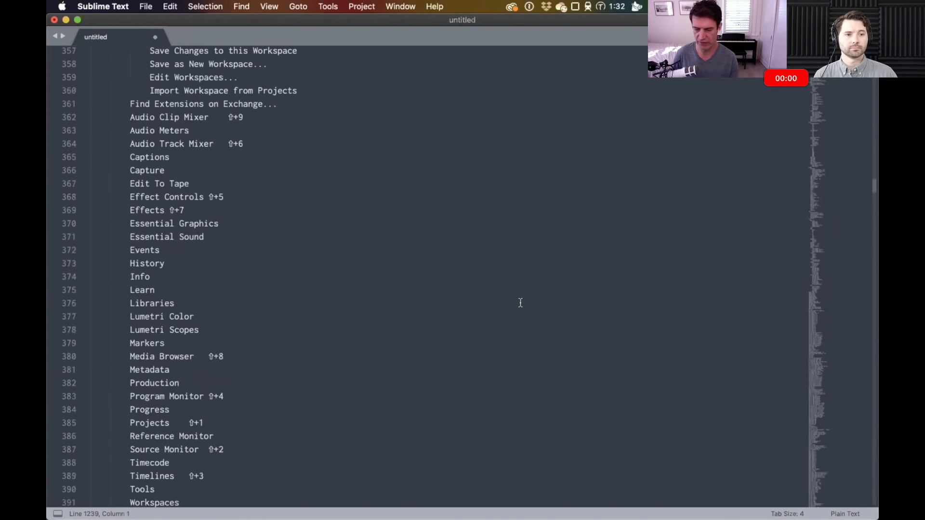
{"action": "scroll", "coordinate": [520, 302], "scroll_direction": "down", "scroll_amount": 20}
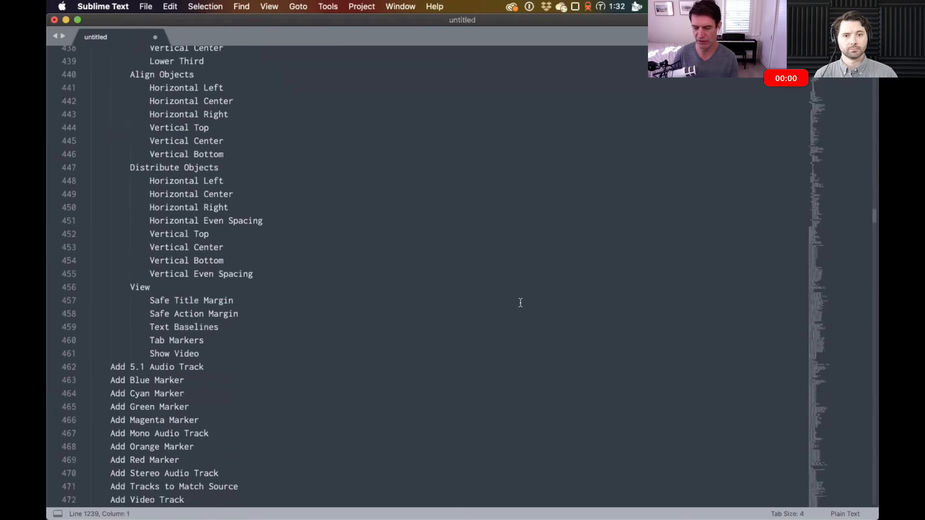
{"action": "scroll", "coordinate": [520, 302], "scroll_direction": "down", "scroll_amount": 20}
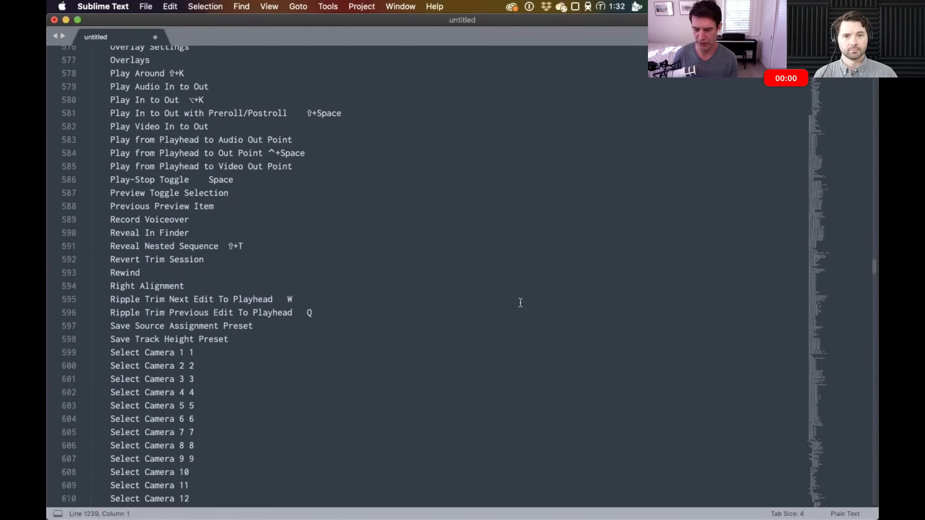
Close the untitled shortcut list without saving and quit Sublime Text to return to the Premiere Pro shortcuts editor
{"action": "key", "text": "super+w"}
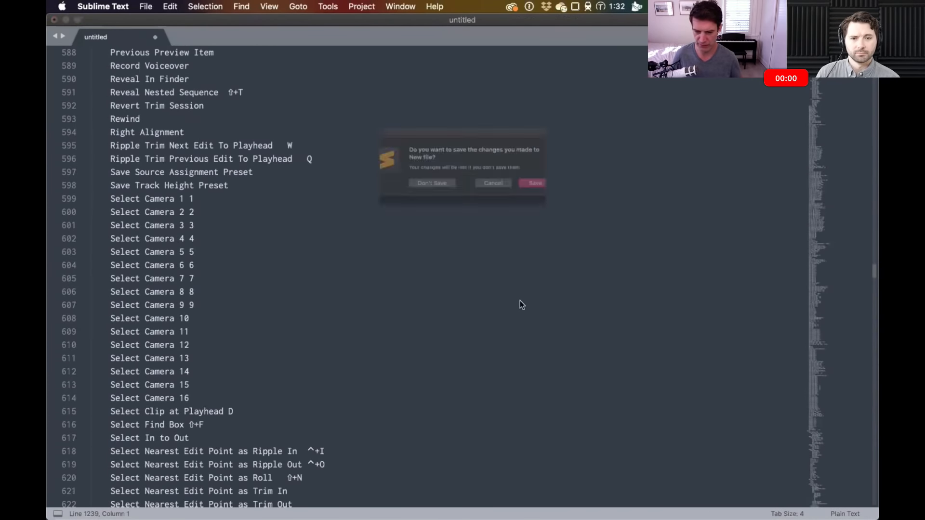
{"action": "key", "text": "super+d"}
{"action": "key", "text": "super+q"}
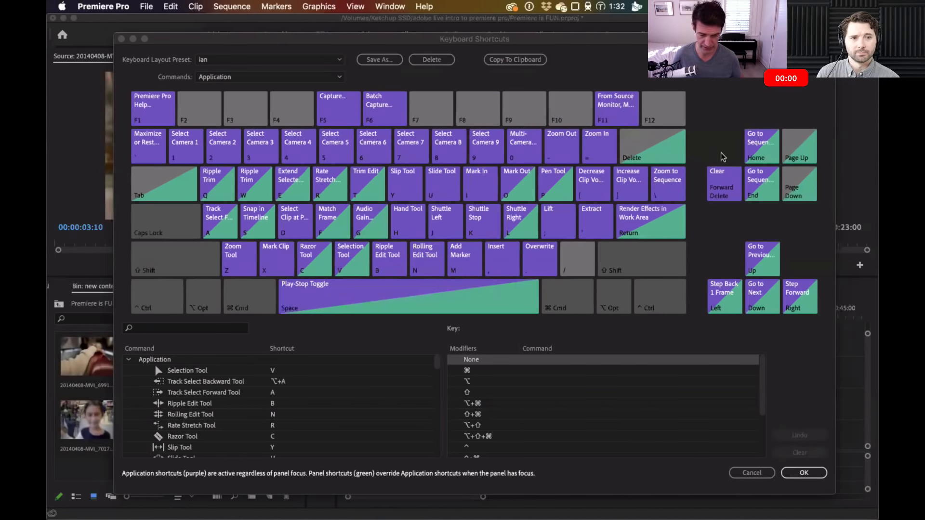
Close the keyboard shortcuts editor without saving and reset the Editing workspace to its saved layout
{"action": "left_click", "coordinate": [753, 475]}
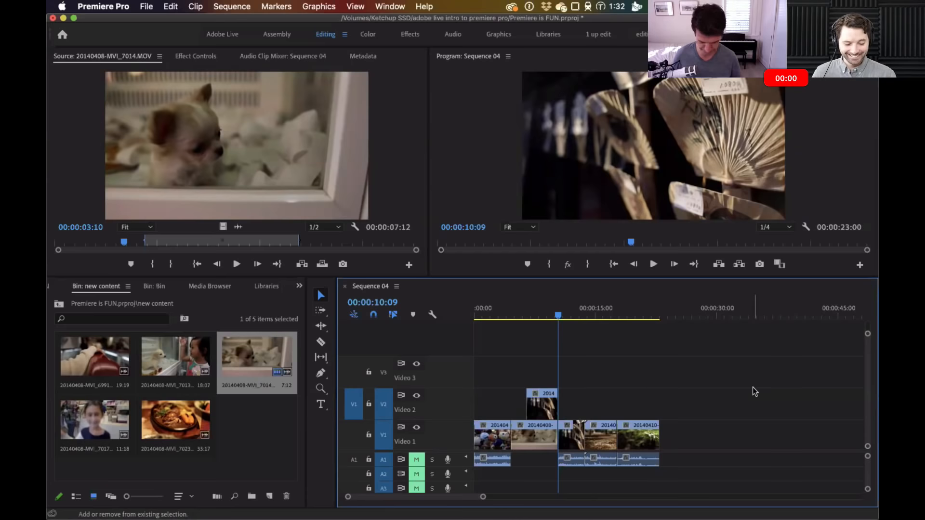
{"action": "key", "text": "alt+shift+0"}
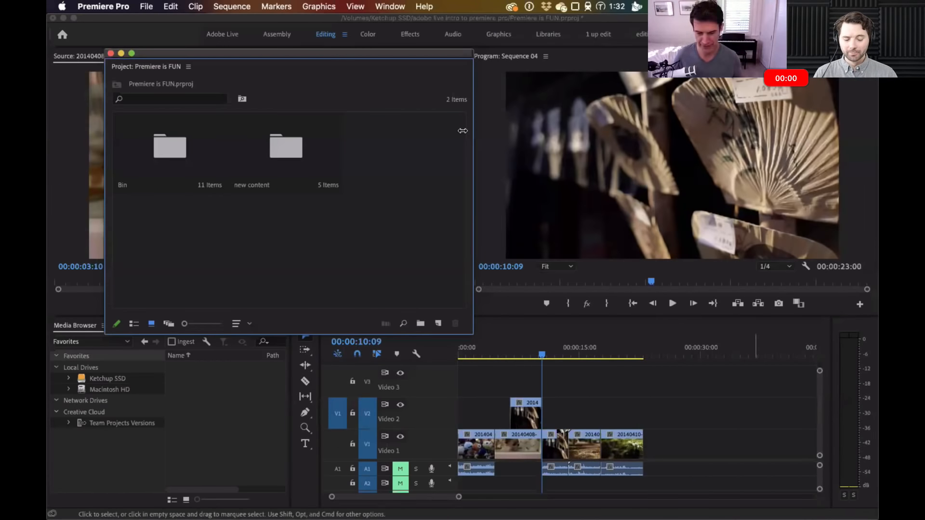
Close the floating Project window, reopen the Project panel, and dock it in the panel group containing Effects, Markers and History
{"action": "left_click", "coordinate": [110, 53]}
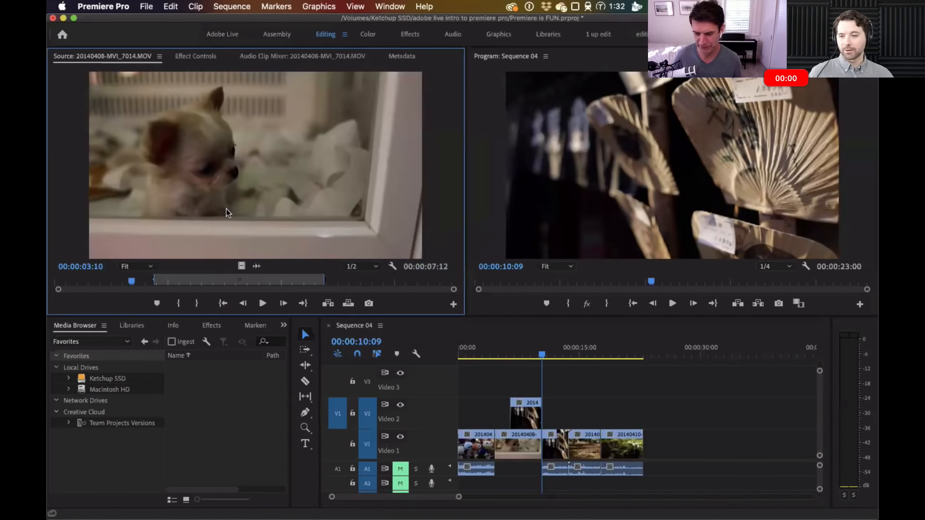
{"action": "left_click", "coordinate": [218, 405]}
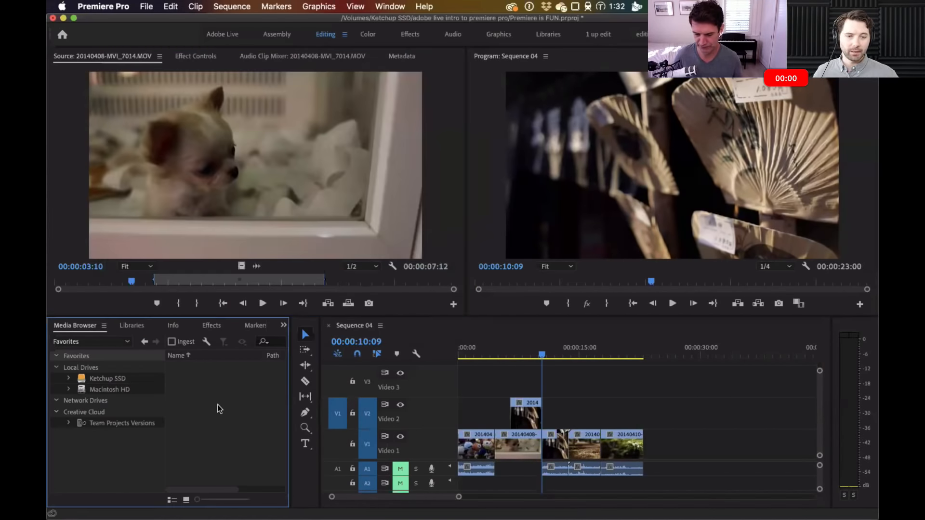
{"action": "left_click", "coordinate": [284, 325]}
{"action": "left_click", "coordinate": [215, 461]}
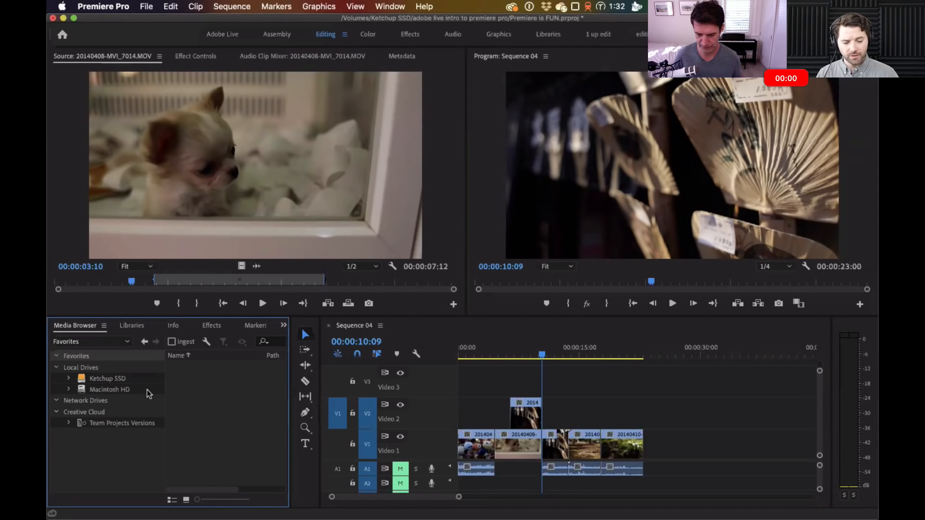
{"action": "key", "text": "shift+1"}
{"action": "left_click_drag", "start_coordinate": [120, 66], "coordinate": [111, 419]}
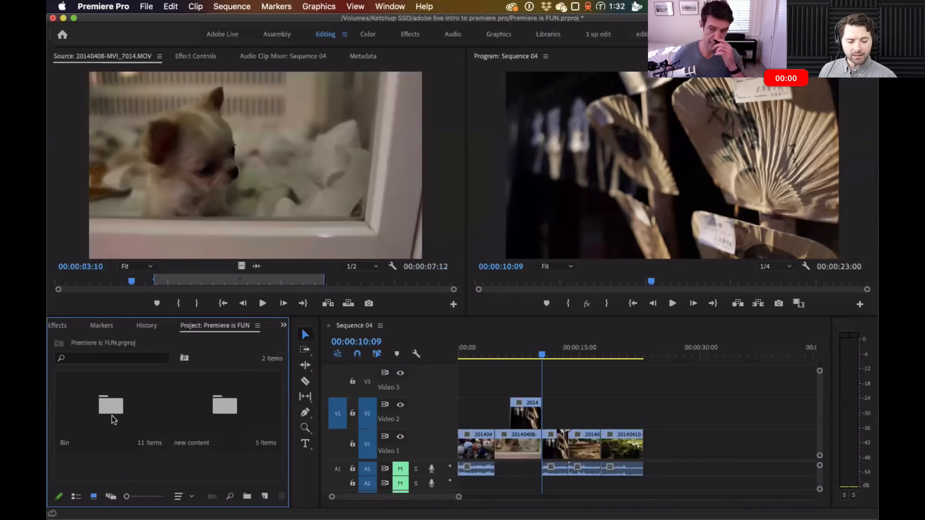
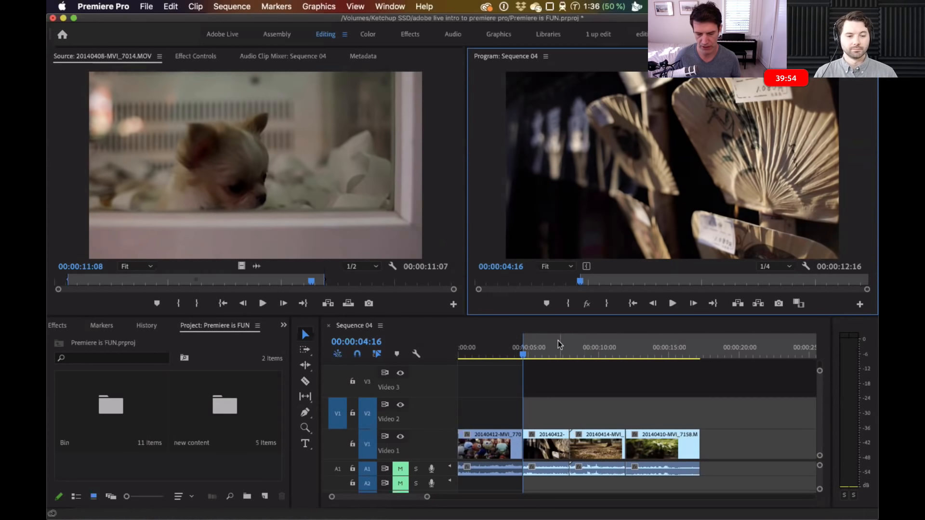
Mark the Out point of Sequence 04 at 00:00:07:23, at the end of the second clip on V1
{"action": "left_click_drag", "start_coordinate": [547, 354], "coordinate": [567, 357]}
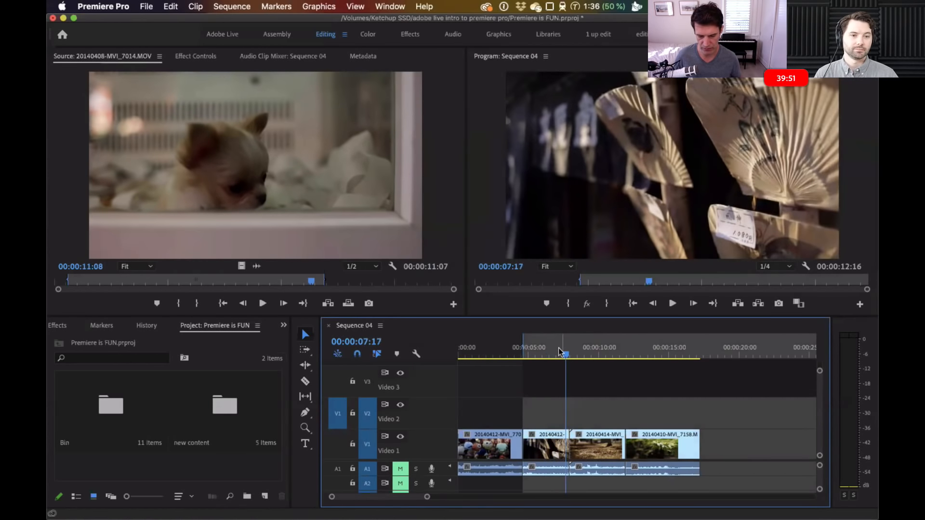
{"action": "key", "text": "Left"}
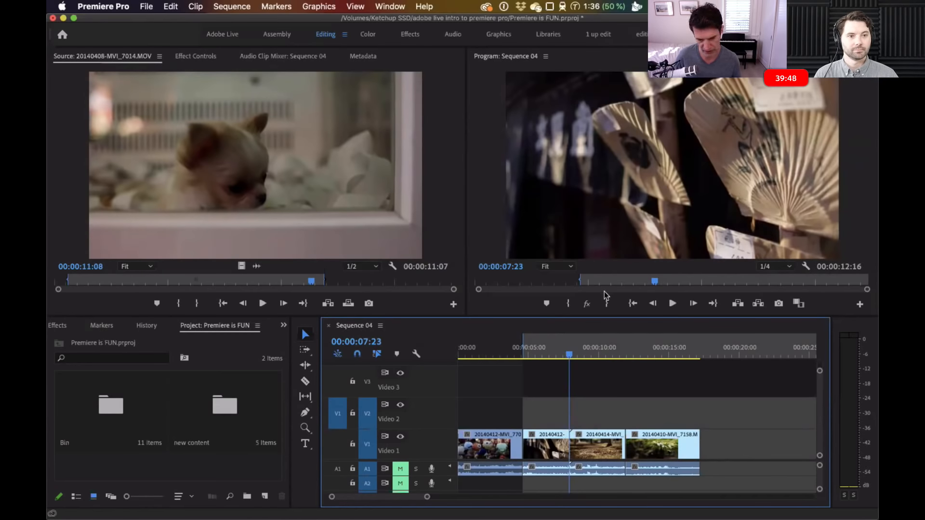
{"action": "left_click", "coordinate": [606, 306]}
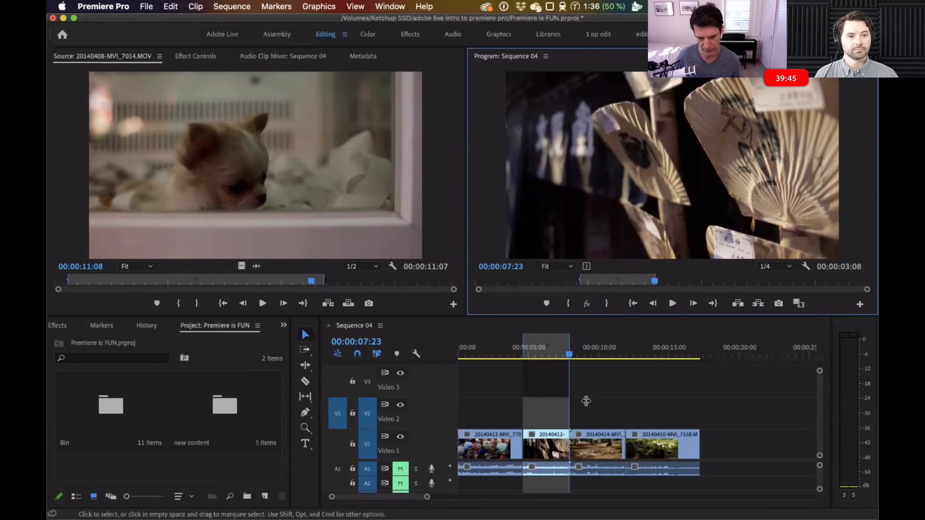
Try to clear the Out point of the source clip and undo that change
{"action": "left_click", "coordinate": [330, 280]}
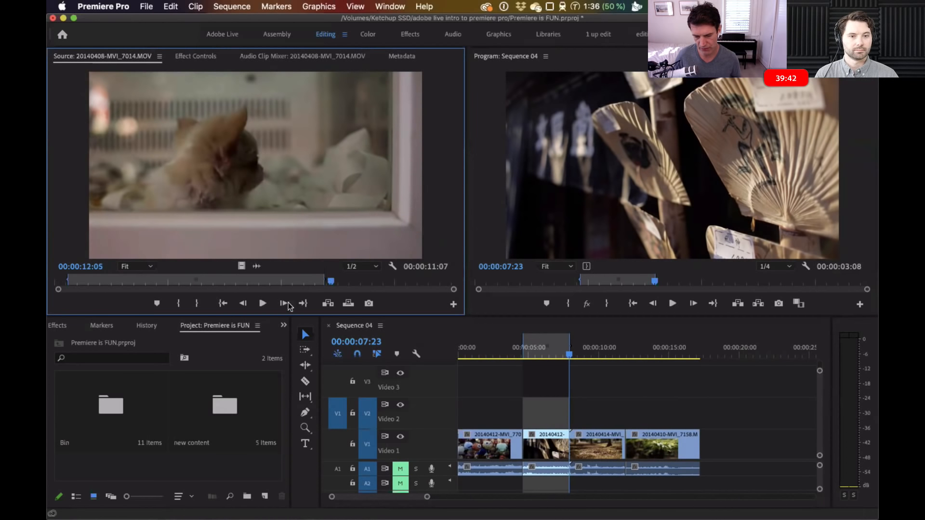
{"action": "key", "text": "alt+x"}
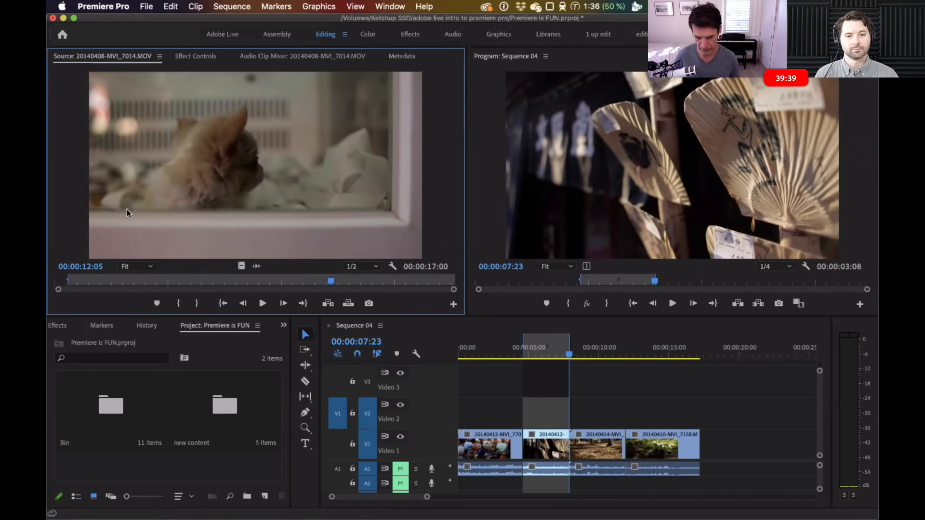
{"action": "key", "text": "super+z"}
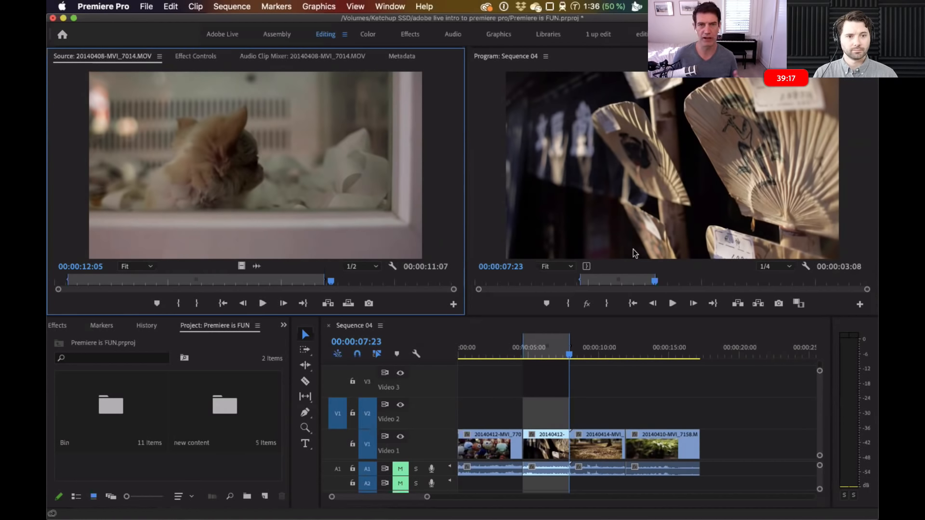
Clear both the In and Out points of source clip 20140408-MVI_7014.MOV
{"action": "left_click", "coordinate": [386, 281]}
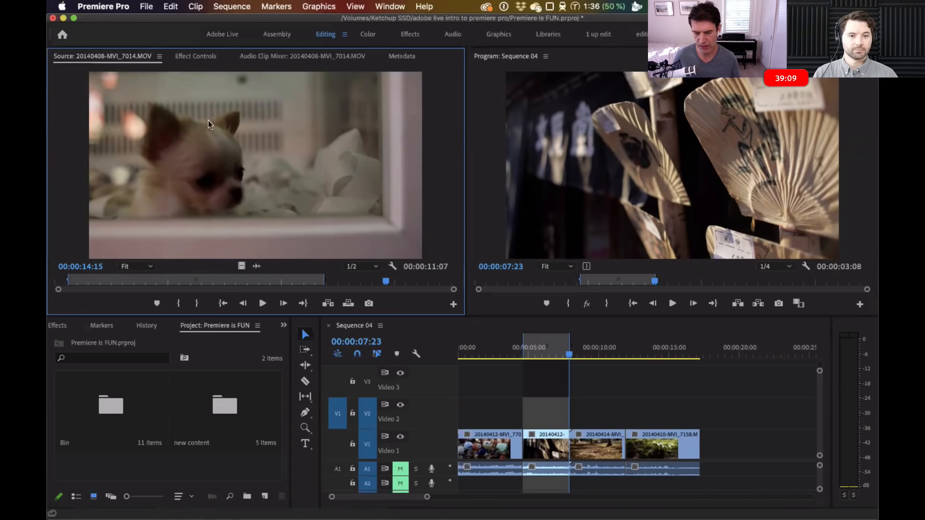
{"action": "left_click", "coordinate": [198, 6]}
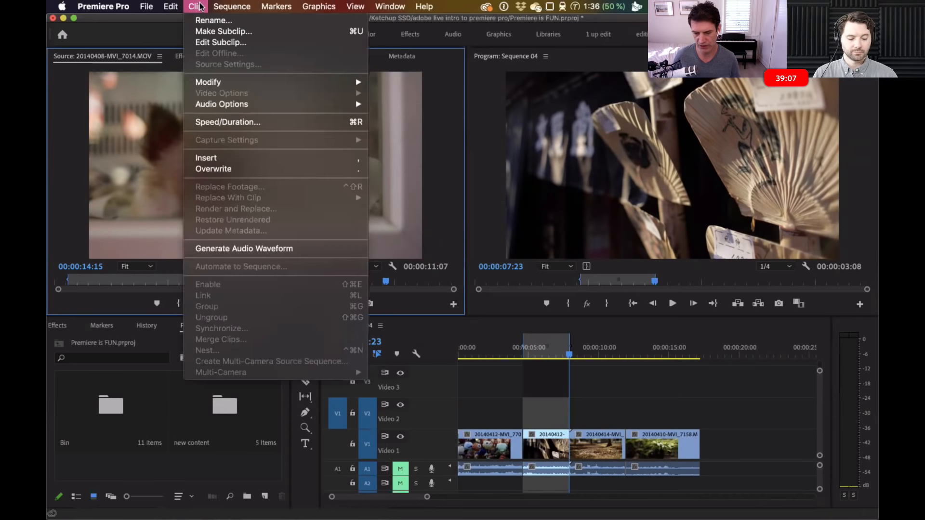
{"action": "mouse_move", "coordinate": [273, 6]}
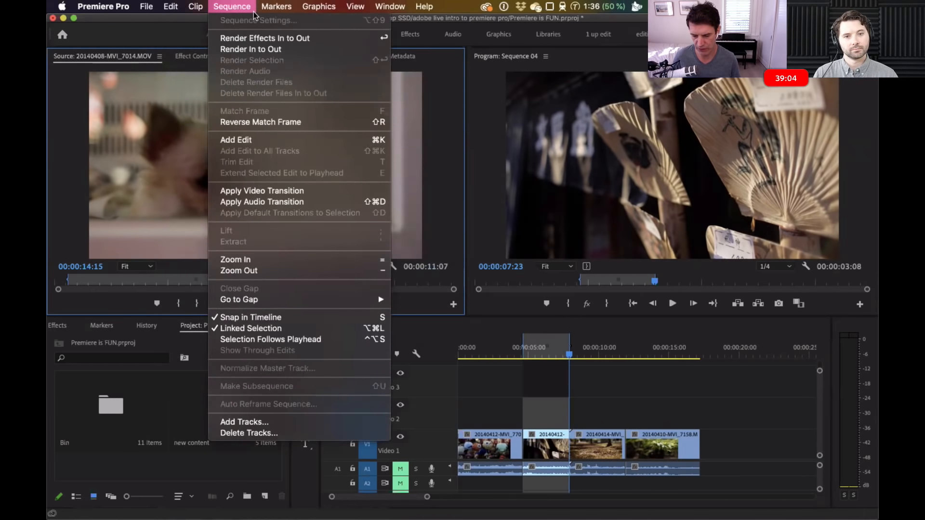
{"action": "left_click", "coordinate": [276, 7]}
{"action": "left_click", "coordinate": [281, 6]}
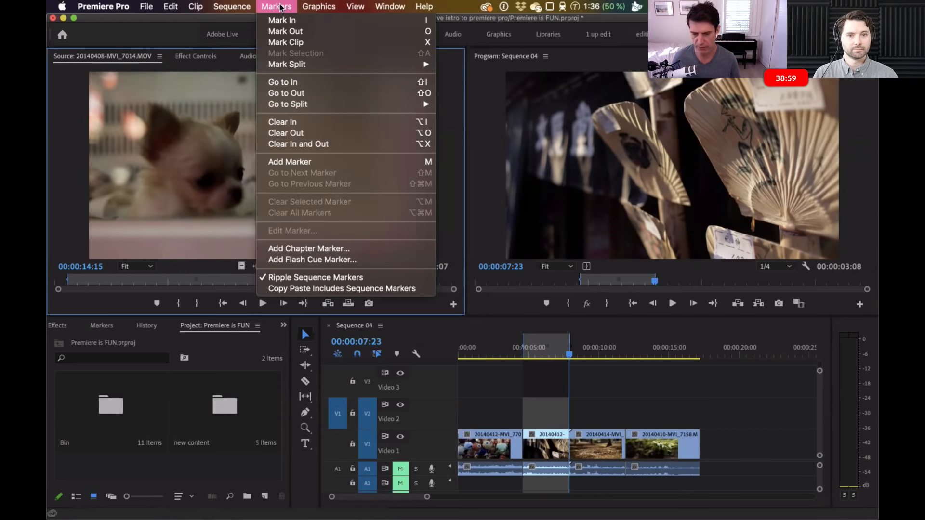
{"action": "left_click", "coordinate": [344, 145]}
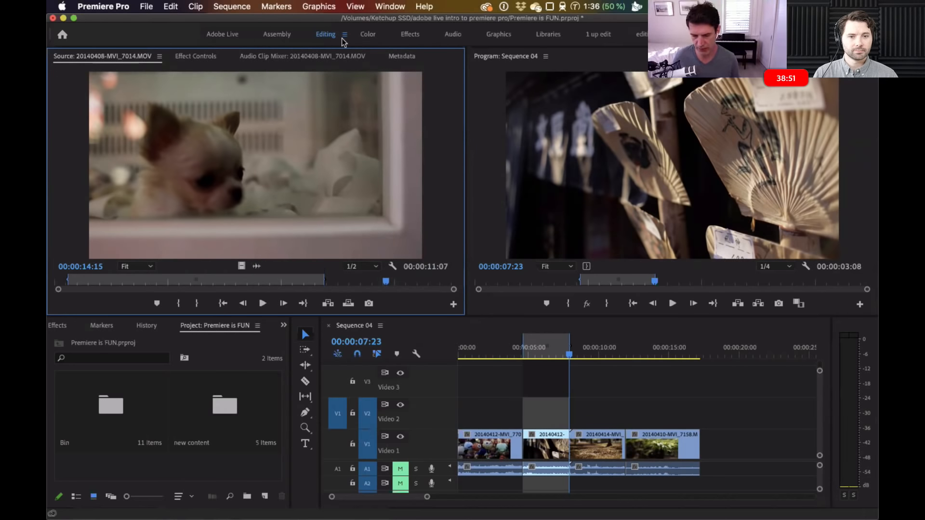
{"action": "left_click", "coordinate": [282, 7]}
{"action": "left_click", "coordinate": [298, 144]}
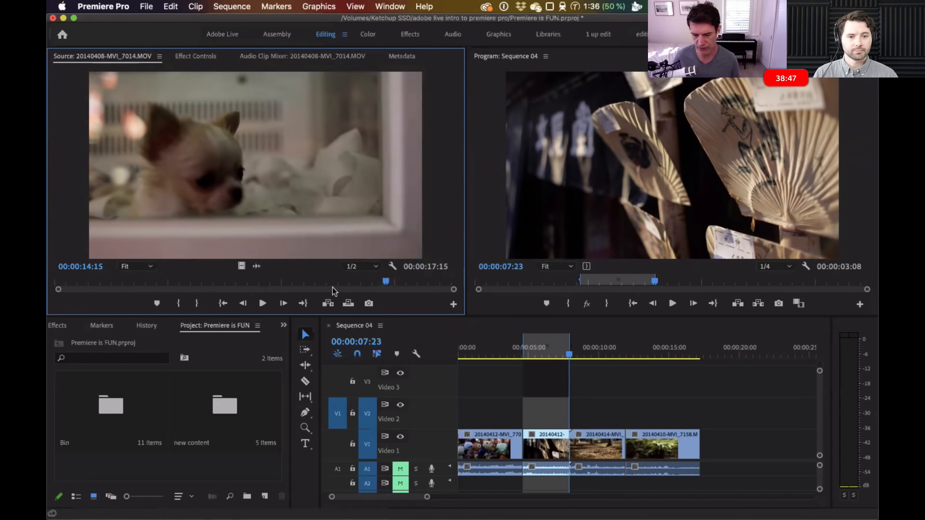
Mark an In point at 00:00:04:08 in the source clip and overwrite it onto V2 within the marked sequence range
{"action": "left_click_drag", "start_coordinate": [90, 284], "coordinate": [153, 279]}
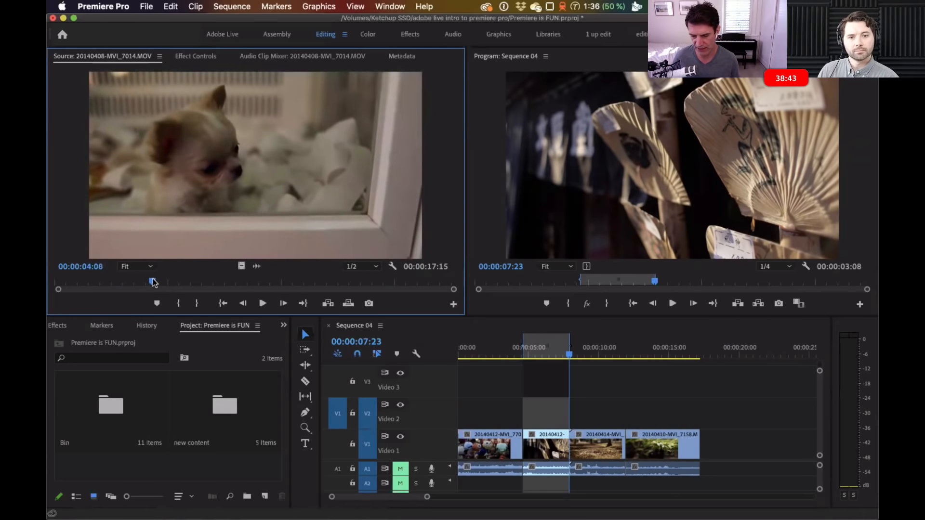
{"action": "mouse_move", "coordinate": [241, 265]}
{"action": "left_mouse_down"}
{"action": "mouse_move", "coordinate": [268, 349]}
{"action": "mouse_move", "coordinate": [266, 332]}
{"action": "mouse_move", "coordinate": [211, 318]}
{"action": "left_mouse_up"}
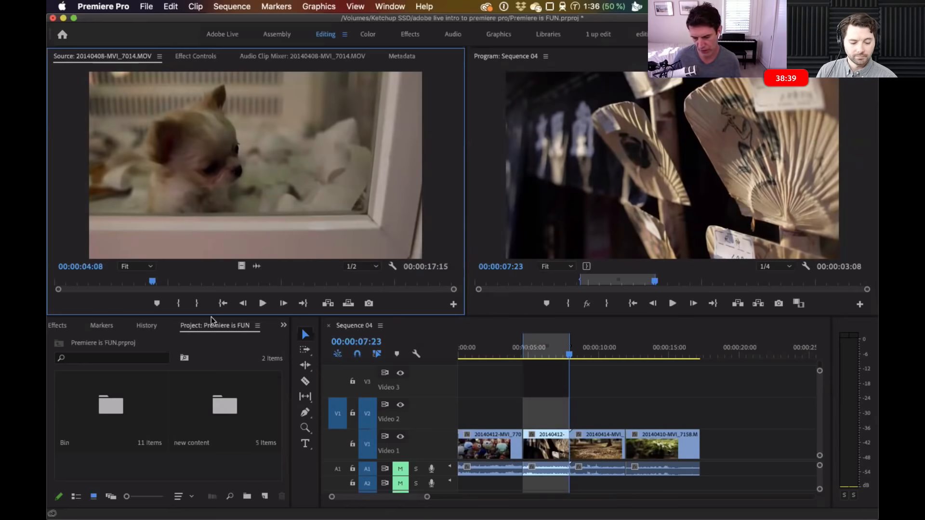
{"action": "left_click", "coordinate": [177, 303]}
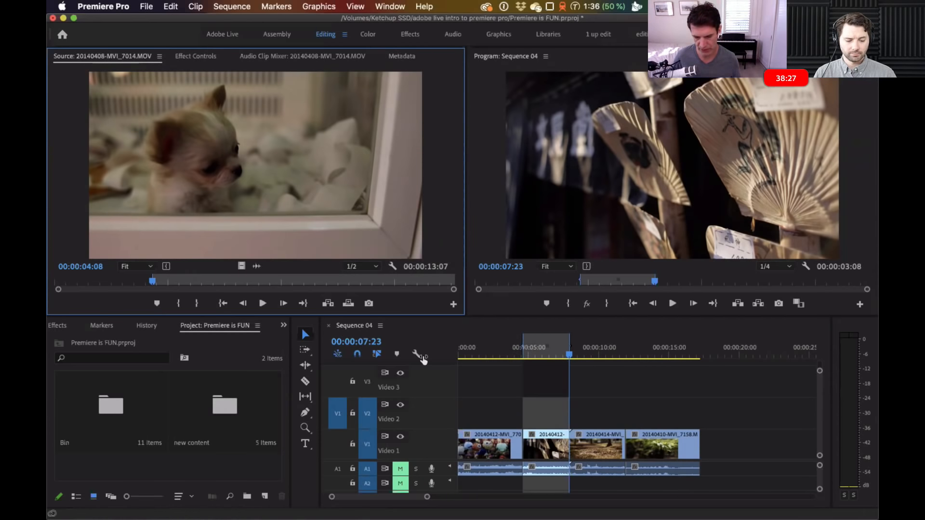
{"action": "left_click", "coordinate": [348, 303]}
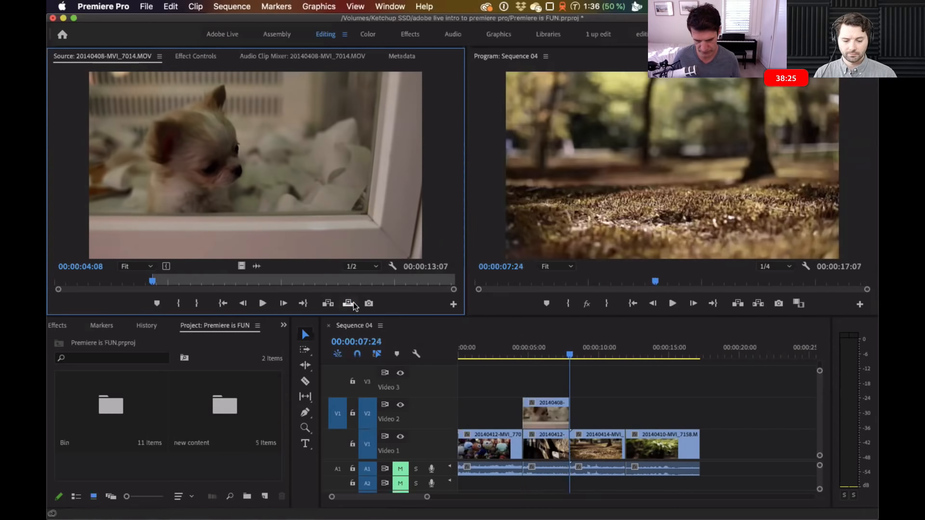
Play the sequence across the new V2 clip from just before it, and undo the overwrite edit
{"action": "left_click", "coordinate": [518, 349]}
{"action": "key", "text": "space"}
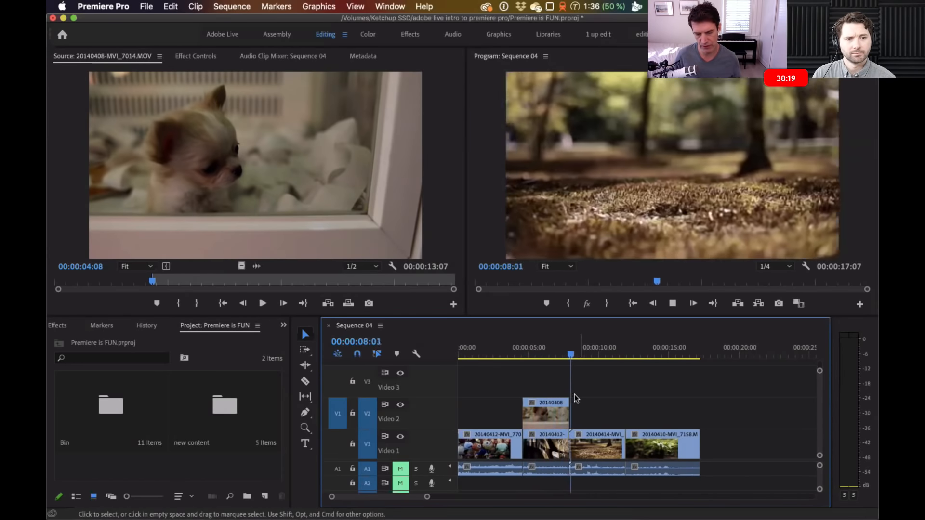
{"action": "key", "text": "space"}
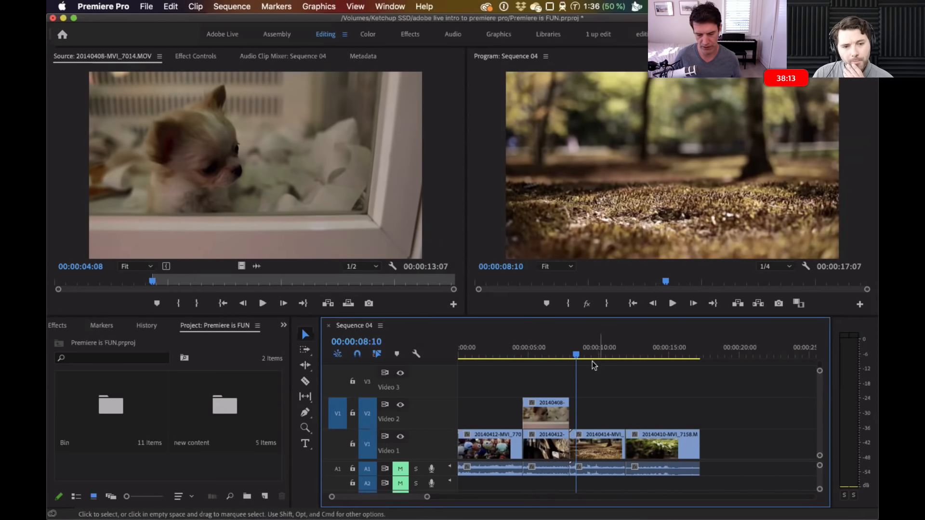
{"action": "key", "text": "super+z"}
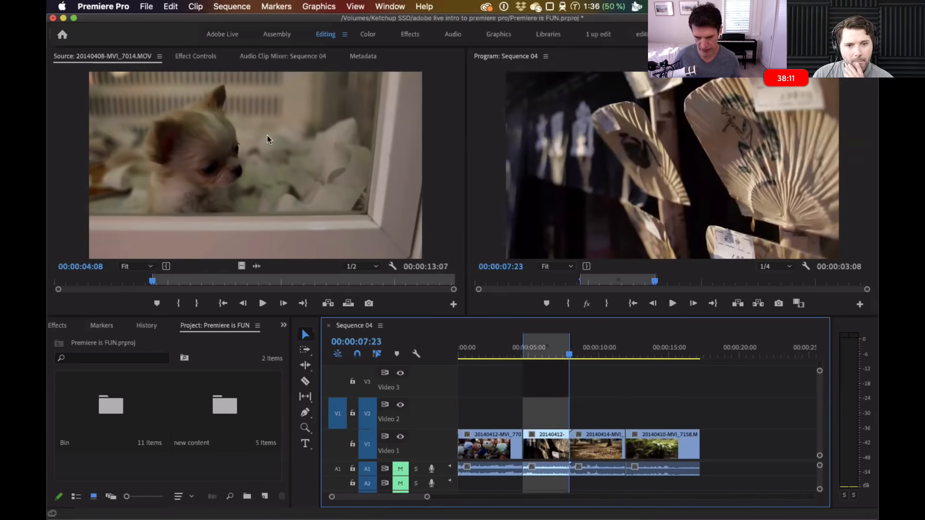
Clear the source clip's In and Out points and mark only a new Out point at 00:00:16:09
{"action": "left_click", "coordinate": [276, 127]}
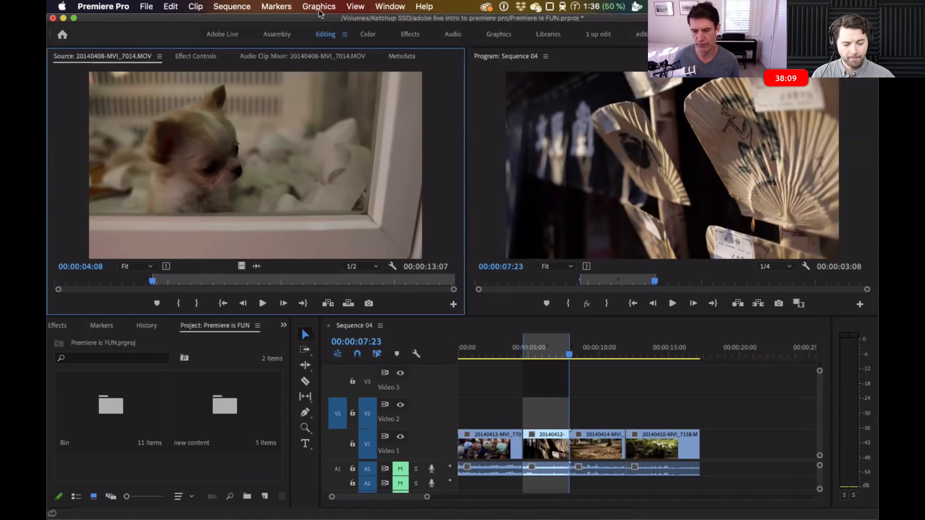
{"action": "left_click", "coordinate": [276, 6]}
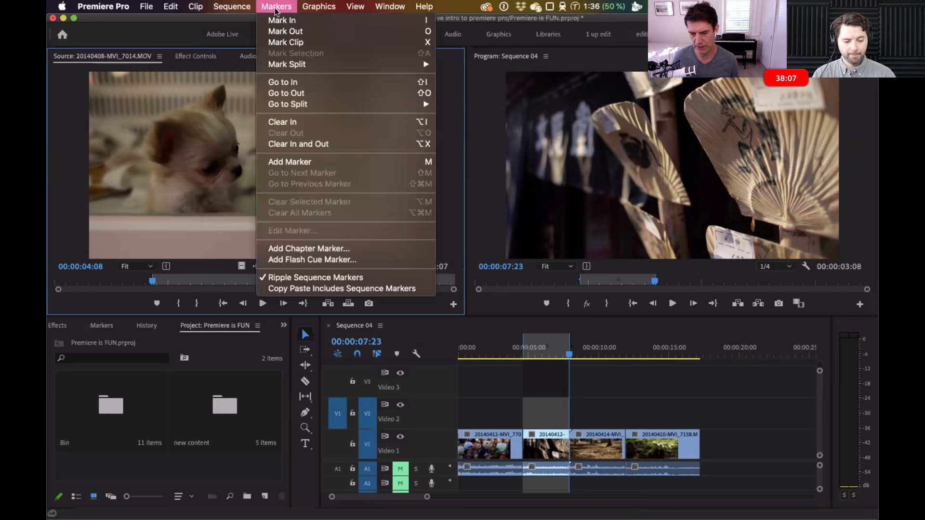
{"action": "left_click", "coordinate": [327, 143]}
{"action": "left_click_drag", "start_coordinate": [152, 284], "coordinate": [427, 296]}
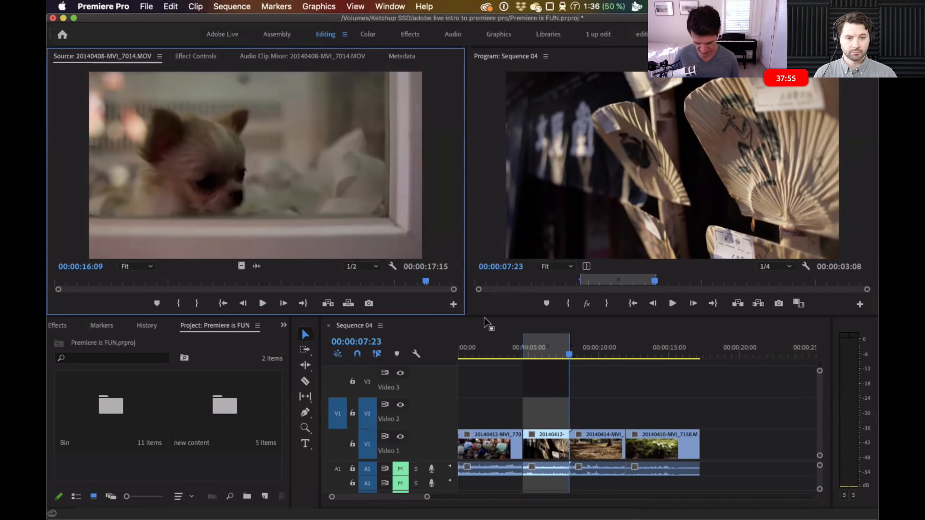
{"action": "key", "text": "o"}
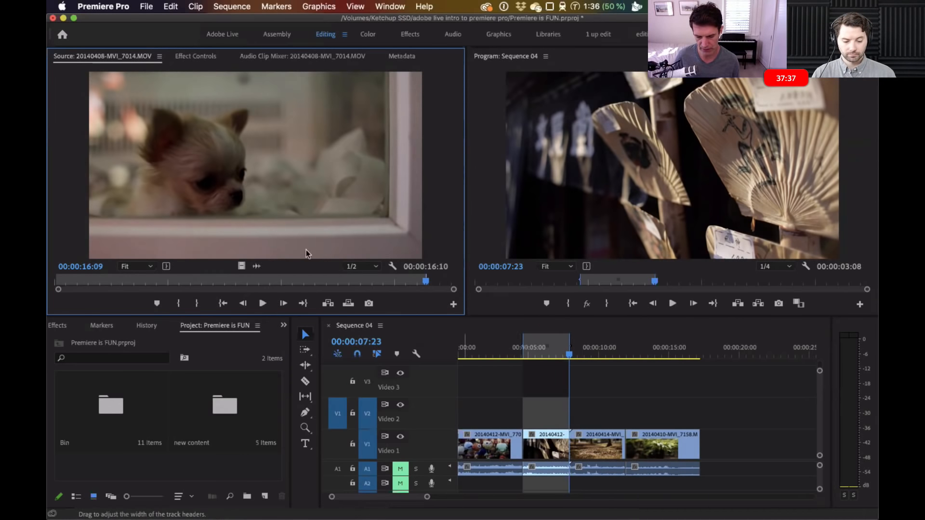
Test overwriting the source clip onto V2 from its Out point by playing the result, and undo the edit
{"action": "left_click", "coordinate": [348, 304]}
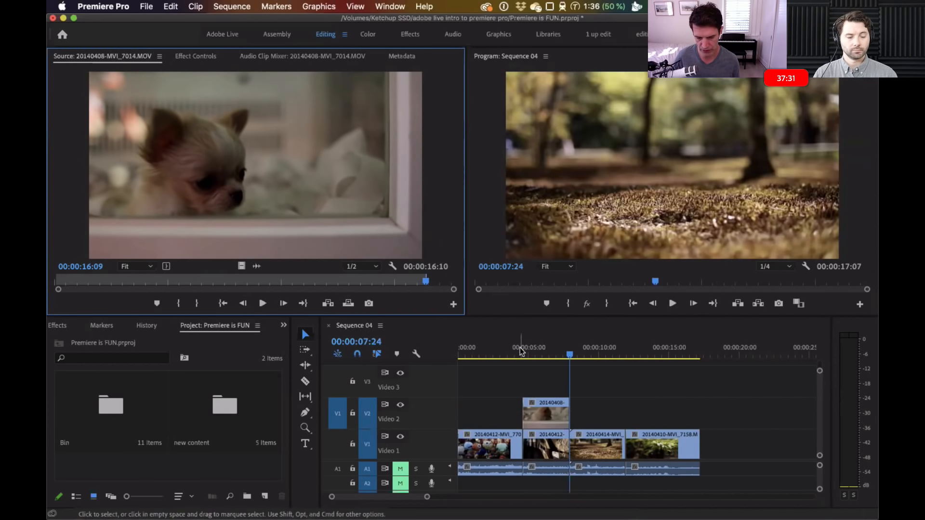
{"action": "left_click", "coordinate": [515, 359]}
{"action": "key", "text": "space"}
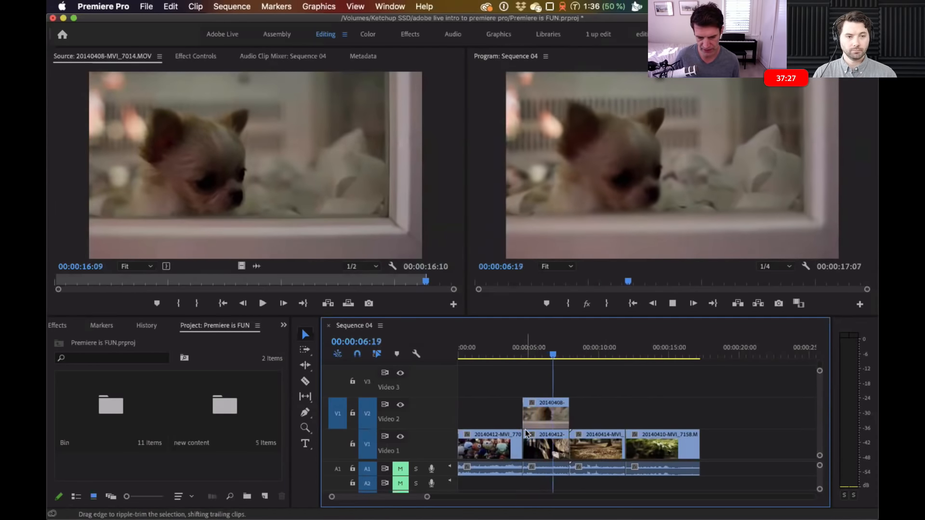
{"action": "key", "text": "space"}
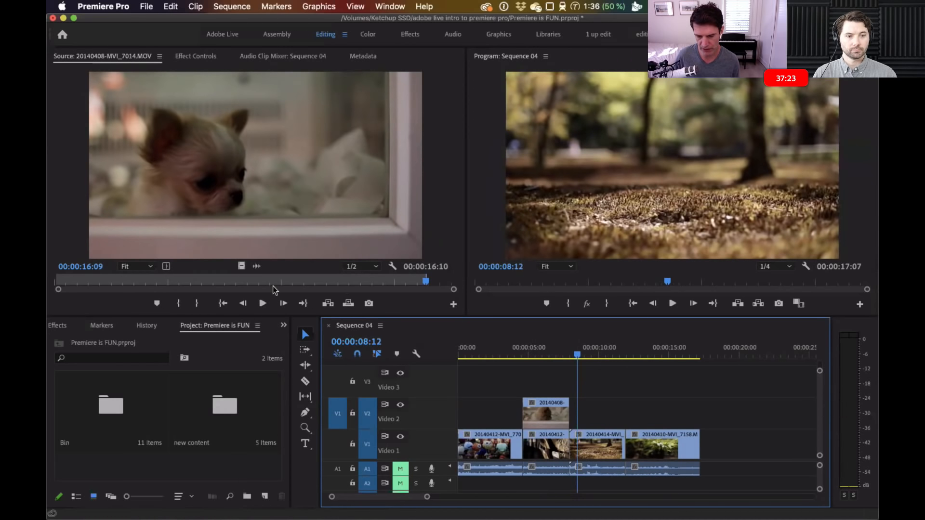
{"action": "key", "text": "super+z"}
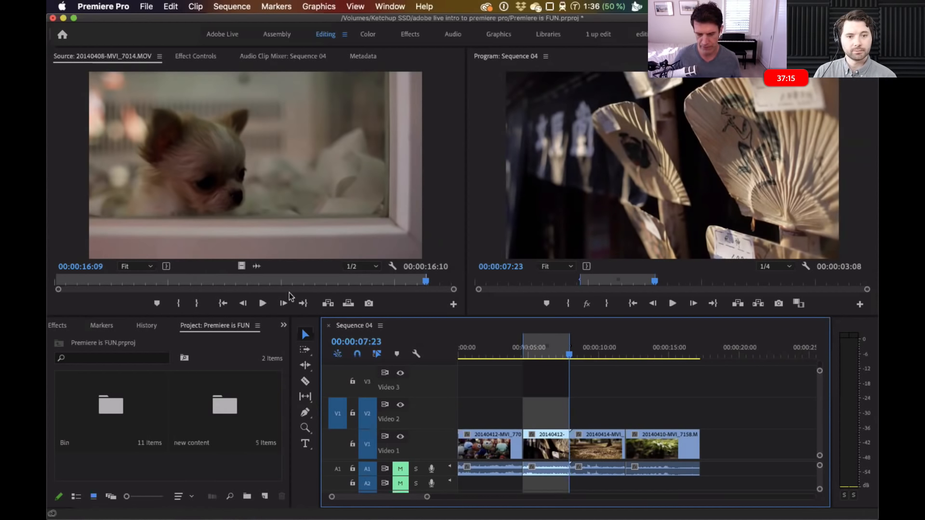
Mark an In point at 00:00:01:06 in the source clip, alongside its existing Out point, and make the sequence active
{"action": "left_click_drag", "start_coordinate": [158, 279], "coordinate": [83, 280]}
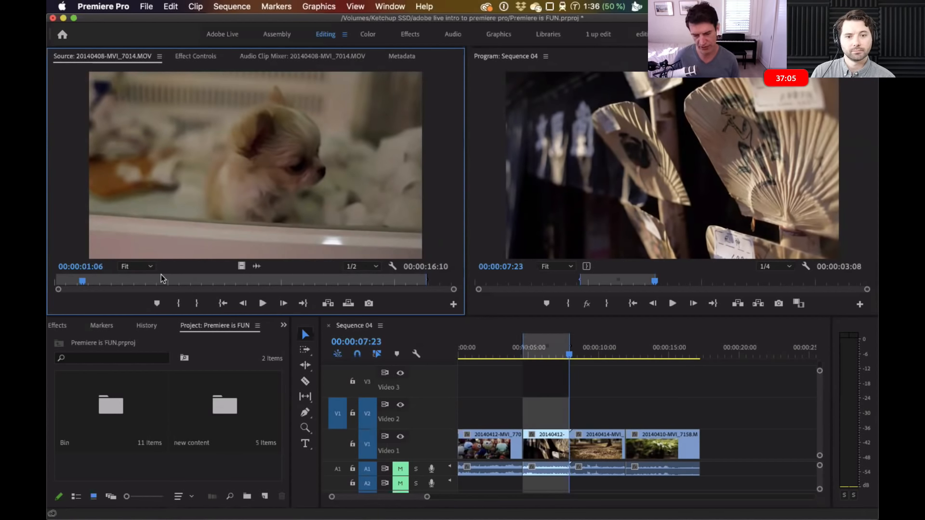
{"action": "key", "text": "i"}
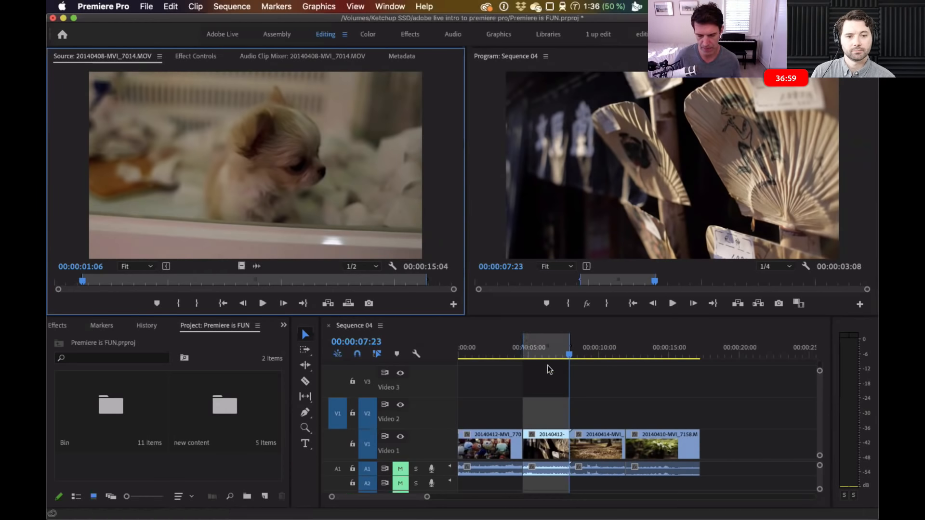
{"action": "left_click", "coordinate": [599, 402]}
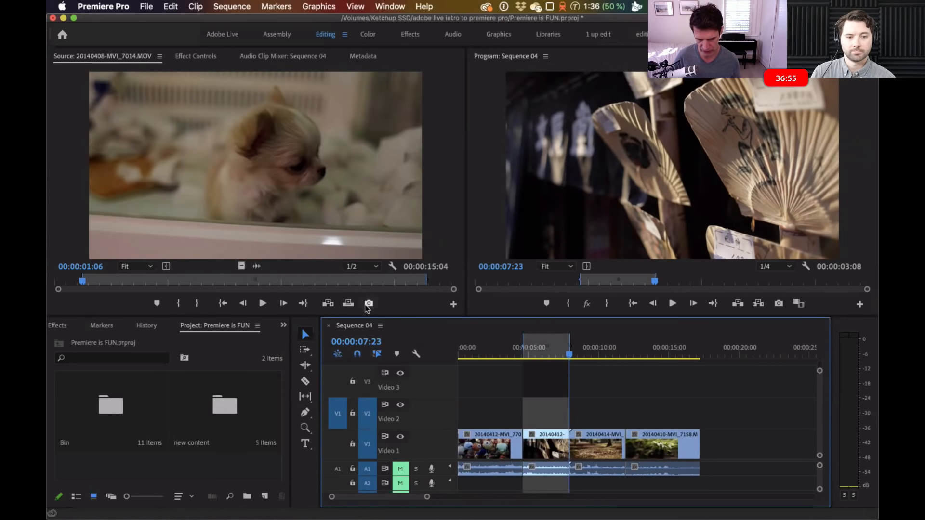
Overwrite the source clip into the marked range on V2, using the Change Clip Speed (Fit to Fill) option
{"action": "left_click", "coordinate": [347, 305]}
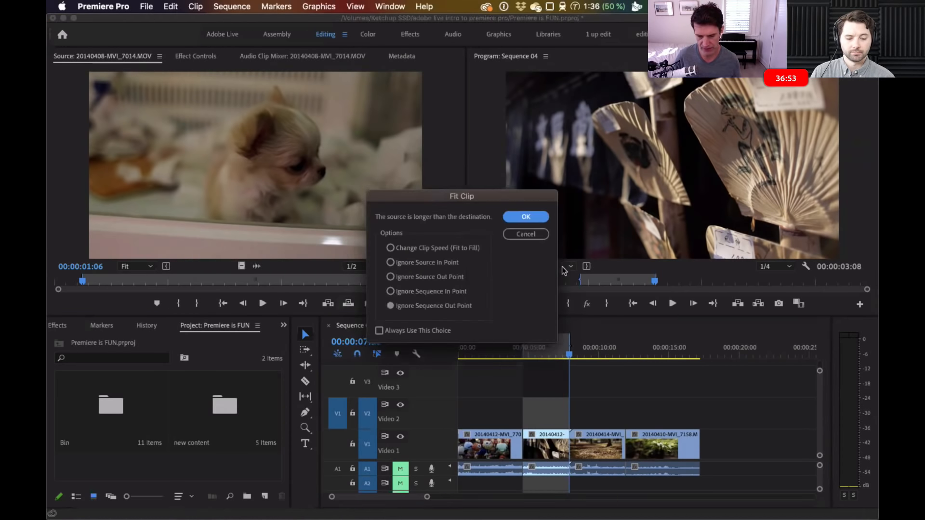
{"action": "left_click_drag", "start_coordinate": [479, 194], "coordinate": [577, 117]}
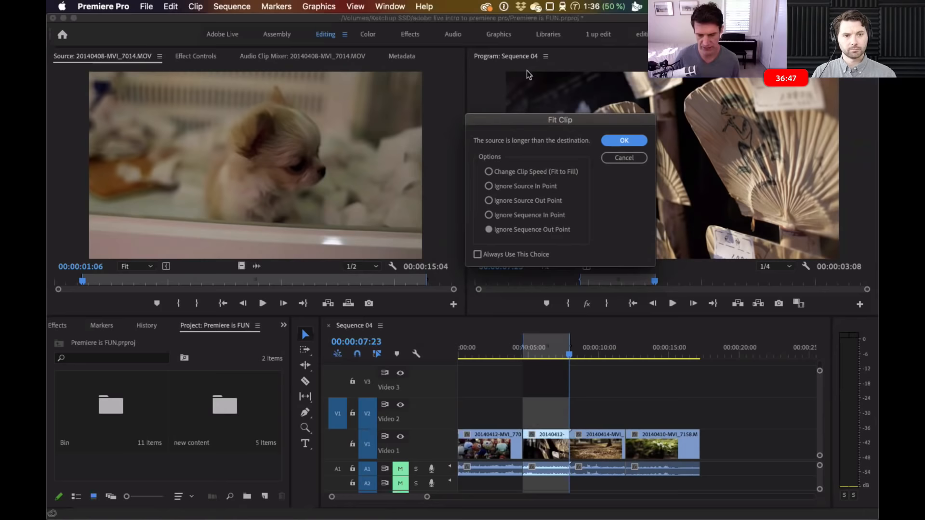
{"action": "left_click_drag", "start_coordinate": [516, 120], "coordinate": [507, 61]}
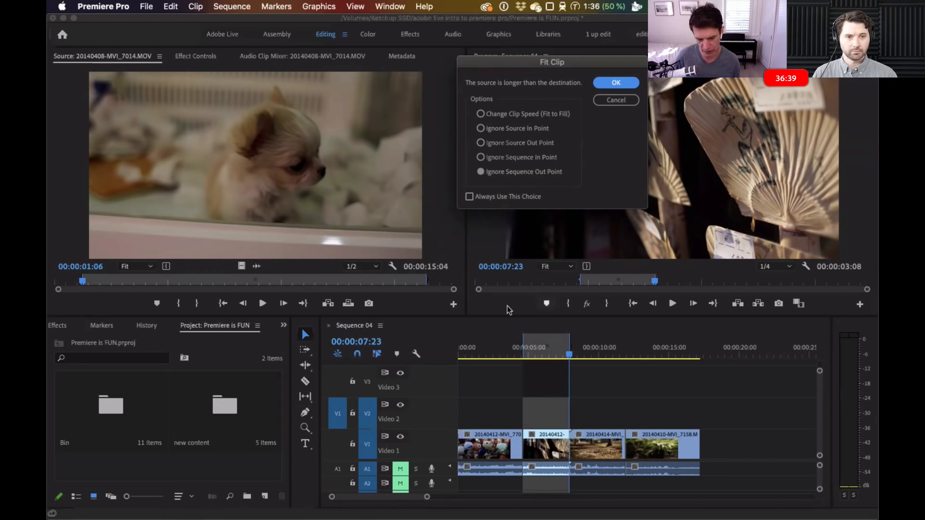
{"action": "left_click", "coordinate": [517, 114]}
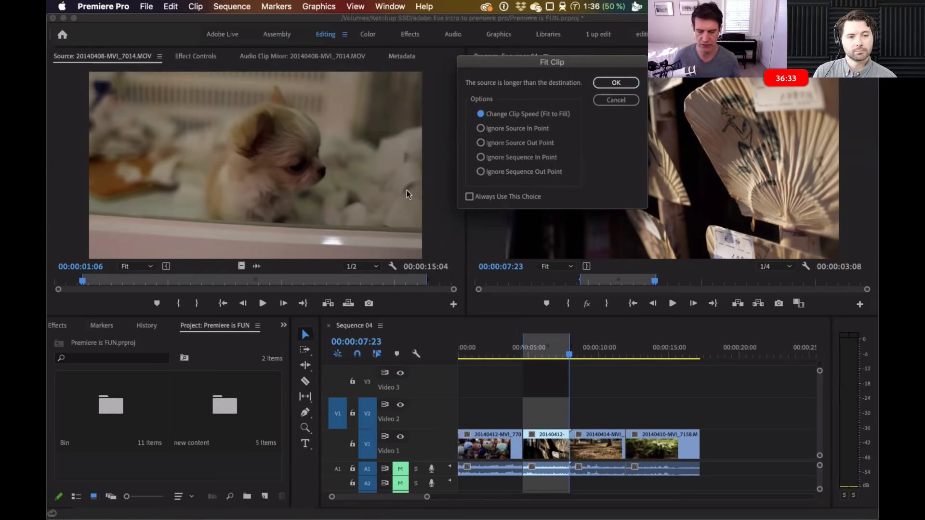
{"action": "key", "text": "Return"}
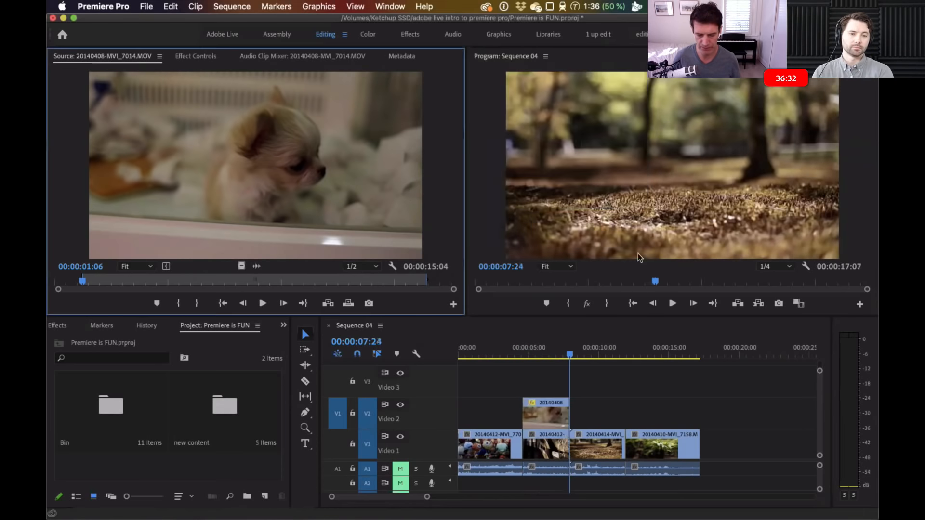
Play the sequence across the fitted V2 clip from just before it, and undo the fit-to-fill overwrite
{"action": "left_click", "coordinate": [503, 351]}
{"action": "key", "text": "space"}
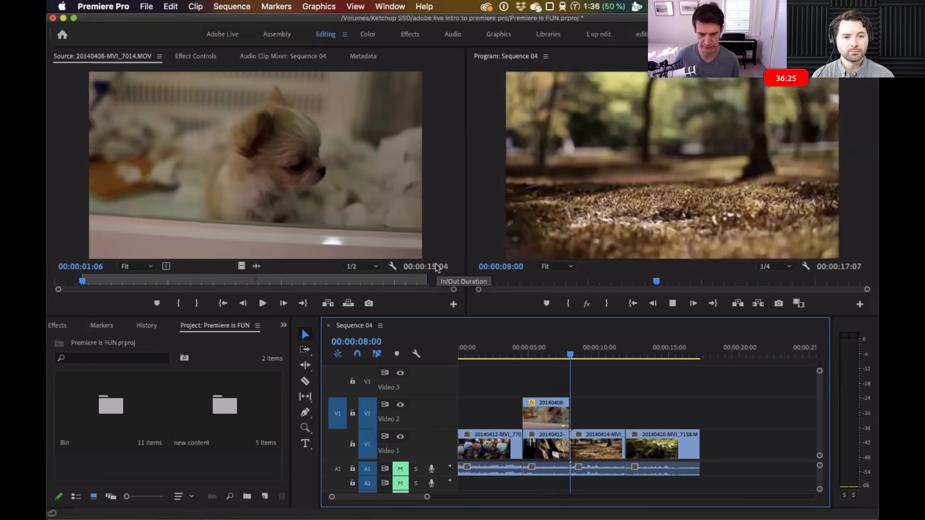
{"action": "key", "text": "space"}
{"action": "key", "text": "super+z"}
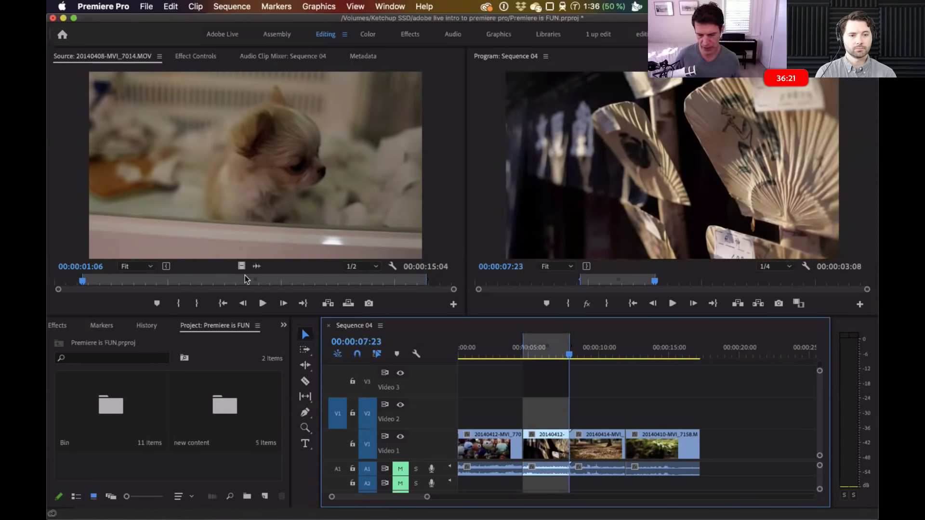
Check the middle of the source clip's marked range and clear only the sequence's Out point
{"action": "left_click", "coordinate": [244, 280]}
{"action": "left_click", "coordinate": [562, 399]}
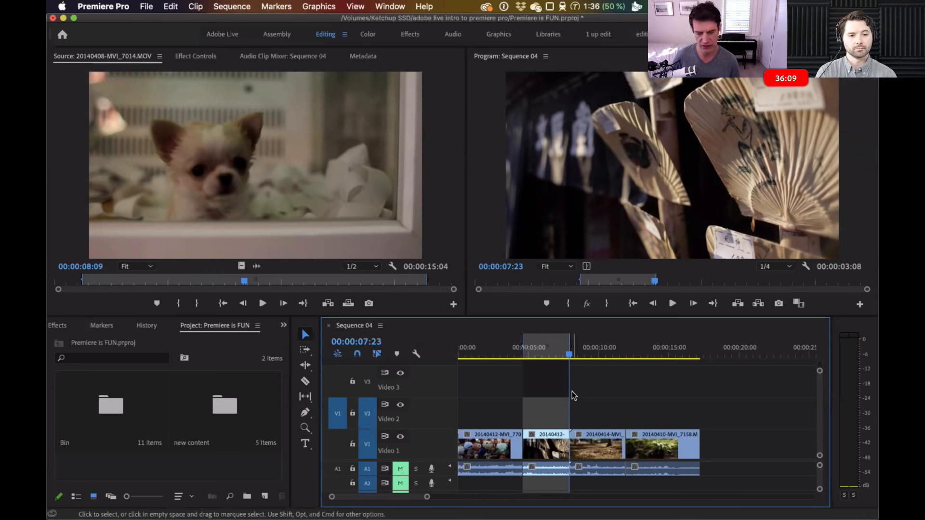
{"action": "key", "text": "alt+o"}
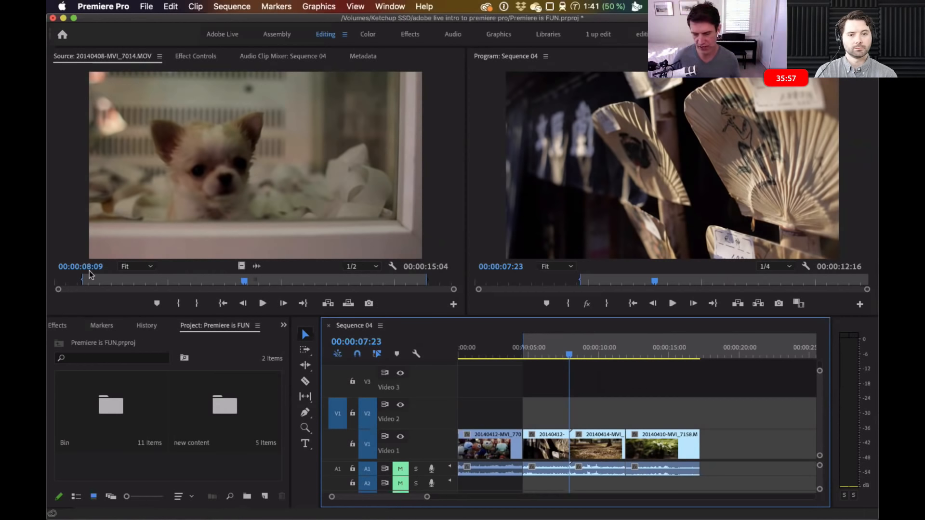
Overwrite the source clip's marked In-to-Out range onto V2, starting at the sequence's In point
{"action": "left_click_drag", "start_coordinate": [97, 281], "coordinate": [426, 281]}
{"action": "left_click", "coordinate": [549, 411]}
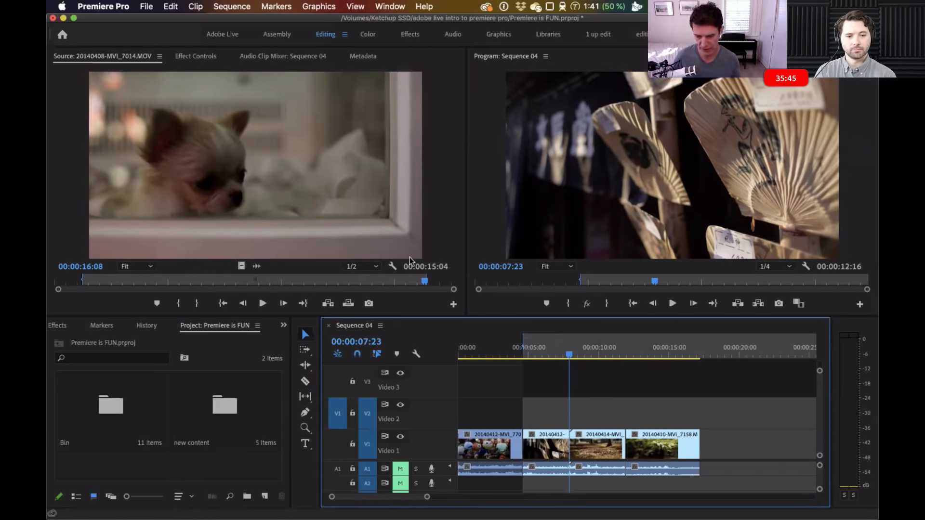
{"action": "left_click", "coordinate": [348, 303]}
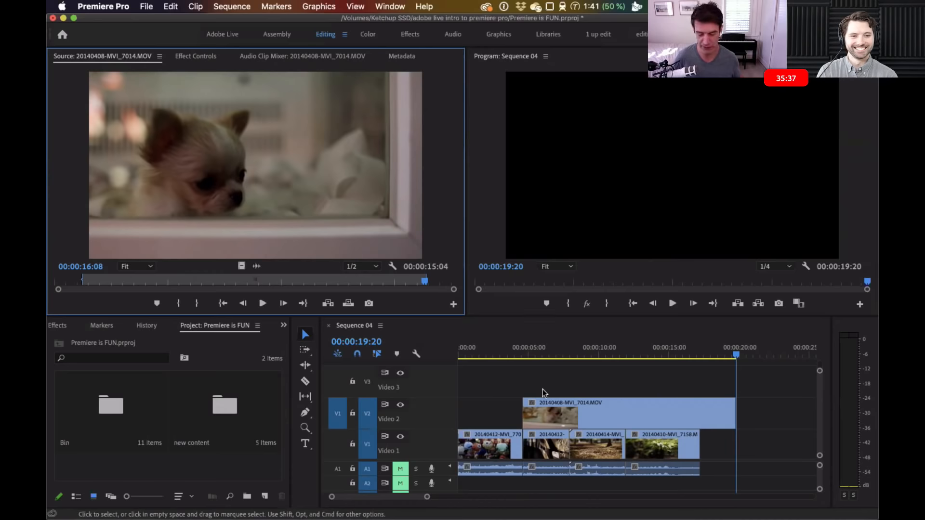
Park the sequence playhead at 00:00:04:15 and load the V2 clip instance into the Source Monitor, showing its full media length
{"action": "left_click", "coordinate": [523, 356]}
{"action": "key", "text": "Left"}
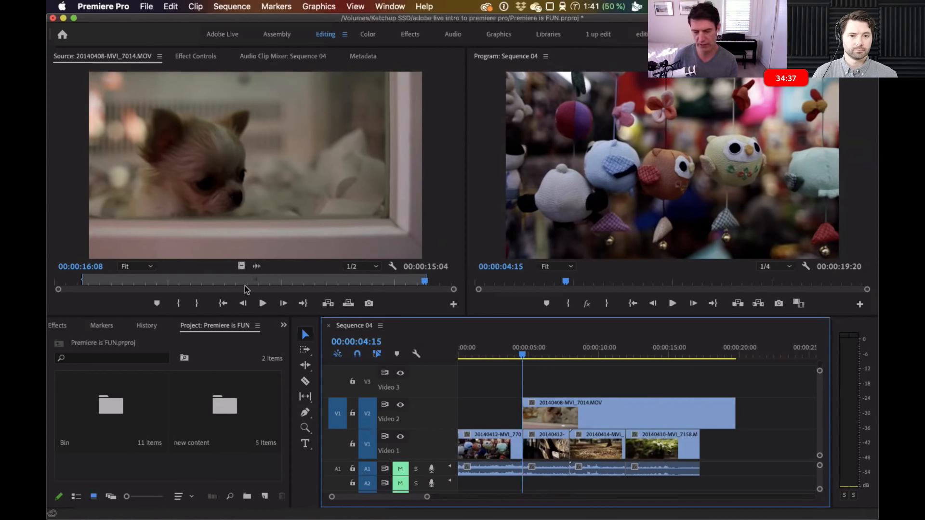
{"action": "double_click", "coordinate": [563, 414]}
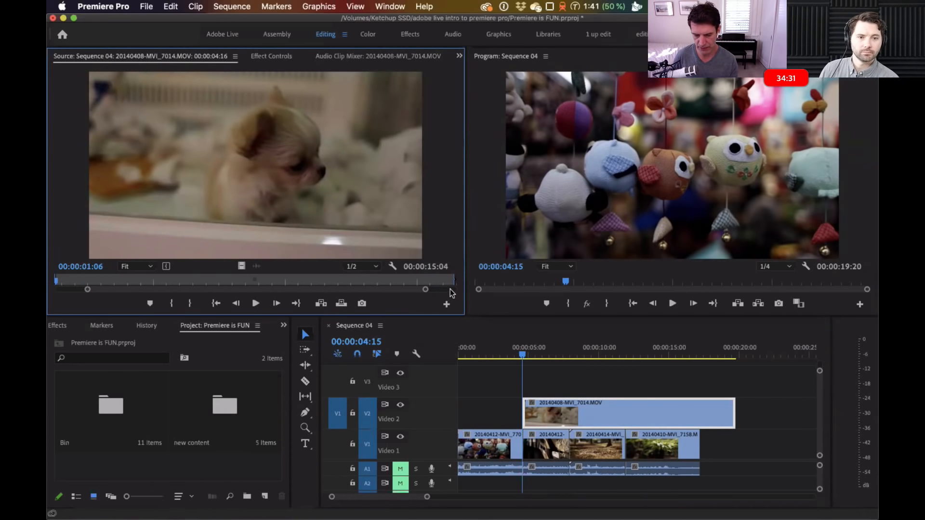
{"action": "left_click_drag", "start_coordinate": [424, 289], "coordinate": [473, 292]}
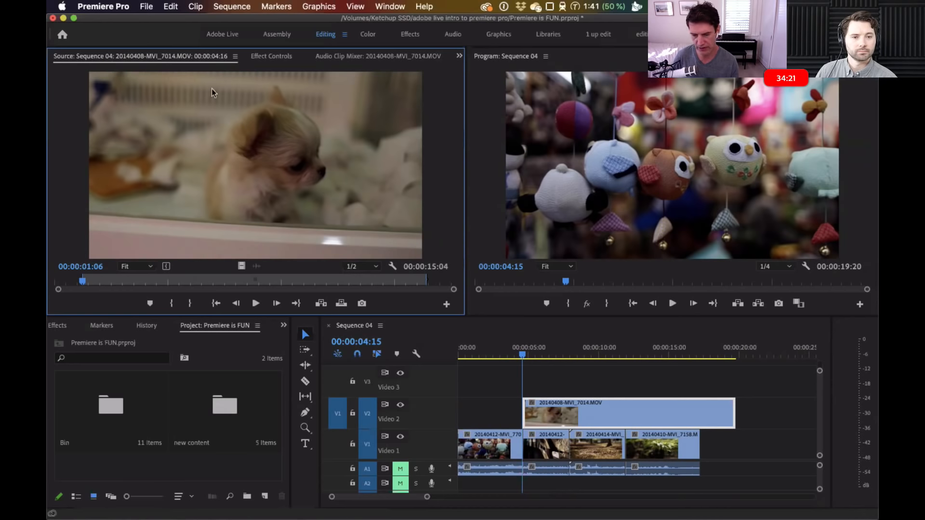
Open the bin named Bin and browse its clips as thumbnails for the original puppy clip
{"action": "double_click", "coordinate": [111, 402]}
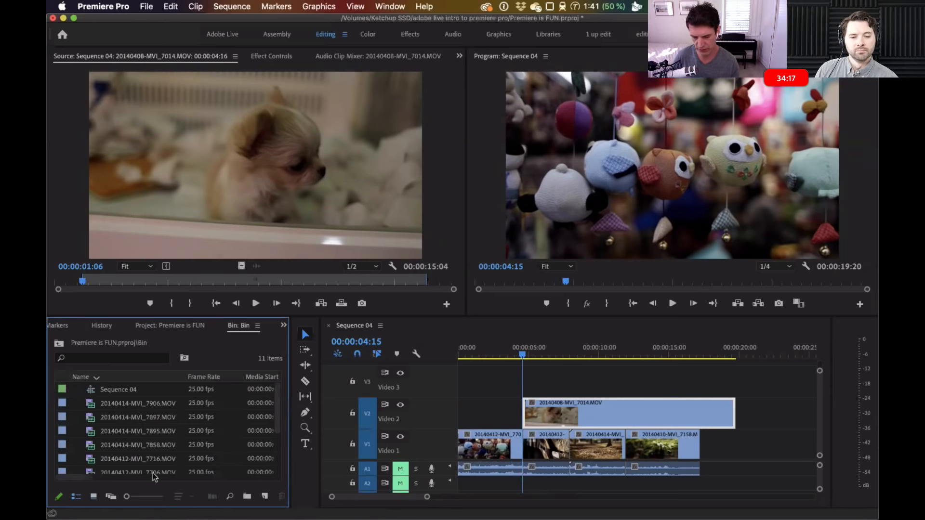
{"action": "key", "text": "super+Page_Down"}
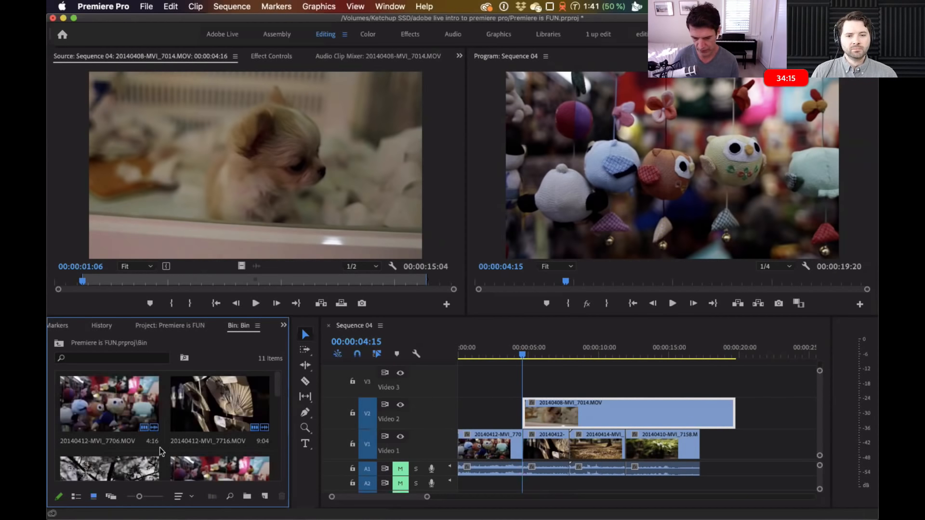
{"action": "scroll", "coordinate": [161, 444], "scroll_direction": "down", "scroll_amount": 2}
{"action": "scroll", "coordinate": [161, 444], "scroll_direction": "down", "scroll_amount": 5}
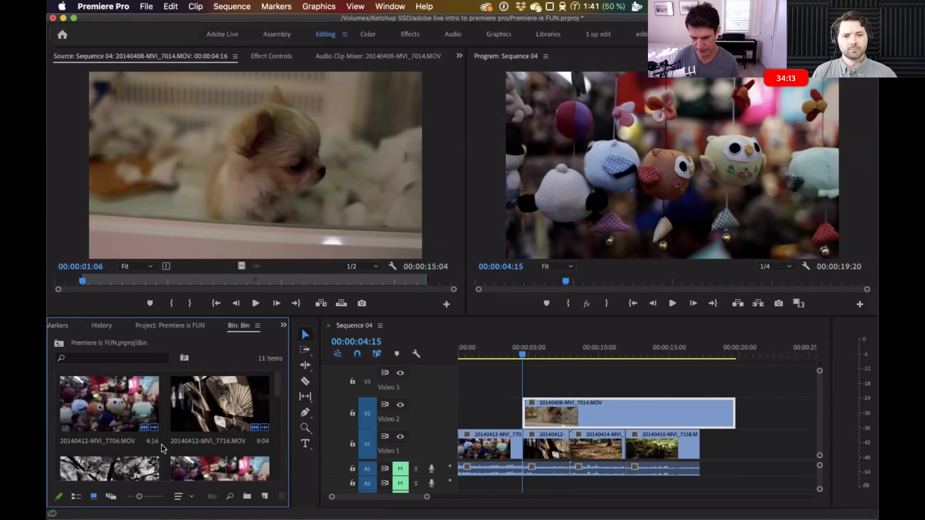
Open the new content bin and load the original 20140408-MVI_7014.MOV into the Source Monitor
{"action": "left_click", "coordinate": [179, 326]}
{"action": "left_click", "coordinate": [228, 414]}
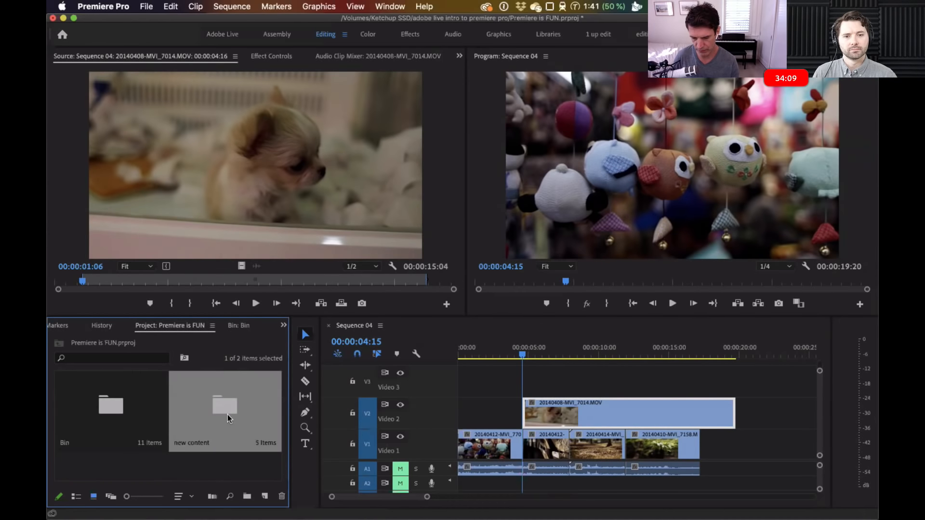
{"action": "double_click", "coordinate": [227, 414]}
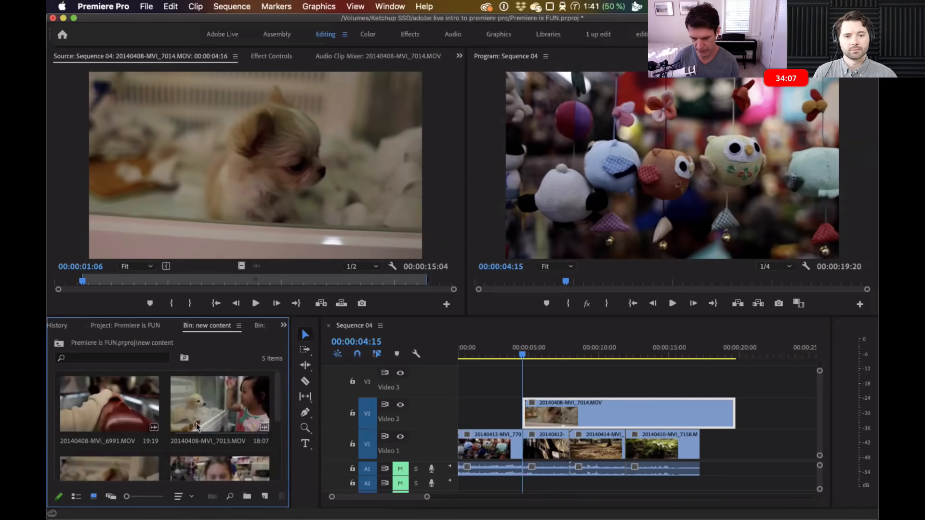
{"action": "scroll", "coordinate": [196, 422], "scroll_direction": "down", "scroll_amount": 3}
{"action": "scroll", "coordinate": [191, 426], "scroll_direction": "up", "scroll_amount": 2}
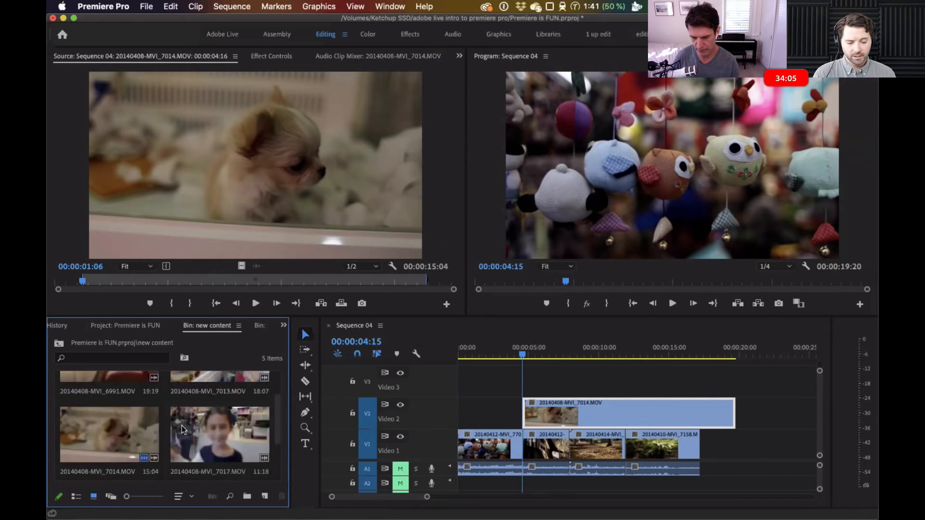
{"action": "double_click", "coordinate": [114, 432]}
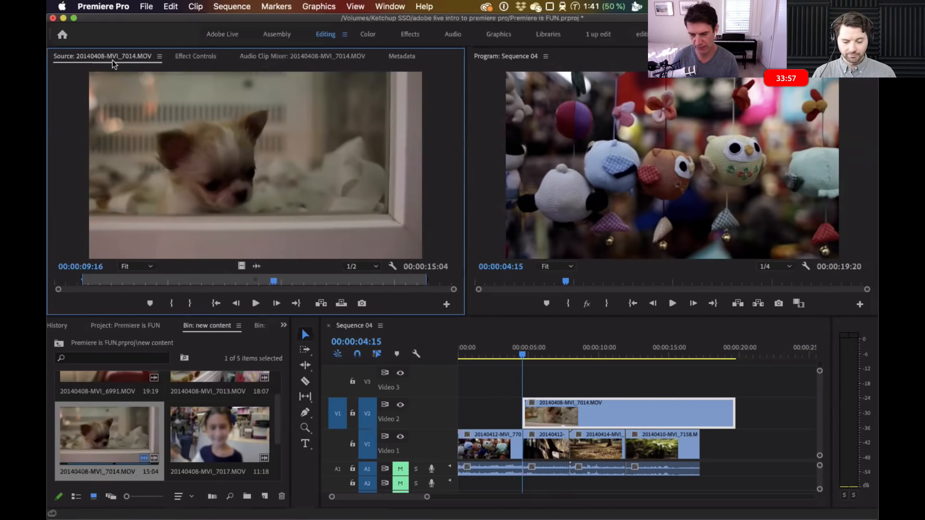
Load the V2 clip instance, trim its end to a 00:00:09:11 duration in the Source Monitor, and shorten it to 00:00:07:08 in the timeline
{"action": "double_click", "coordinate": [560, 409]}
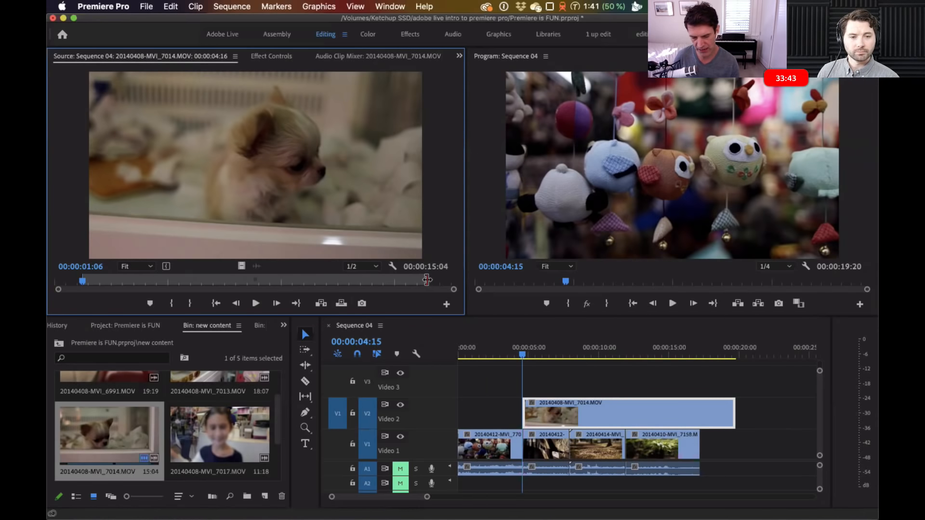
{"action": "left_click_drag", "start_coordinate": [427, 279], "coordinate": [297, 275]}
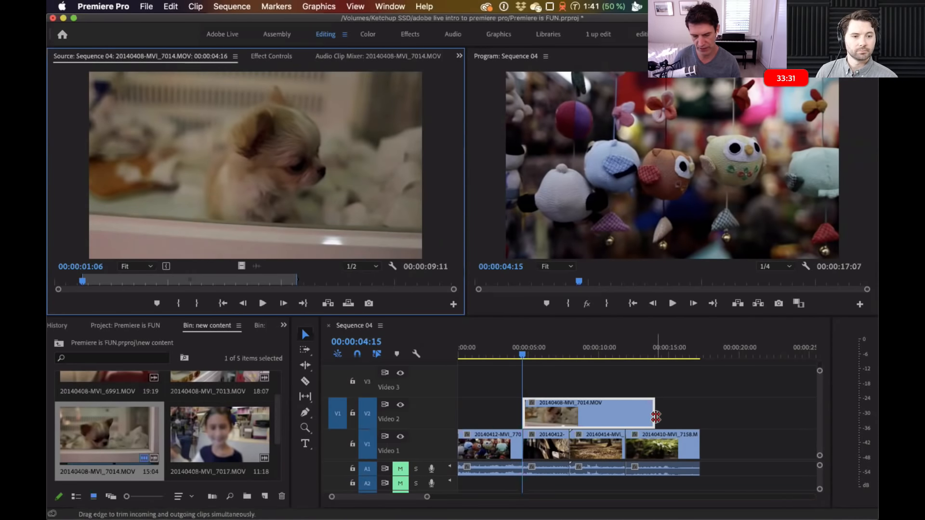
{"action": "left_click_drag", "start_coordinate": [653, 413], "coordinate": [626, 414]}
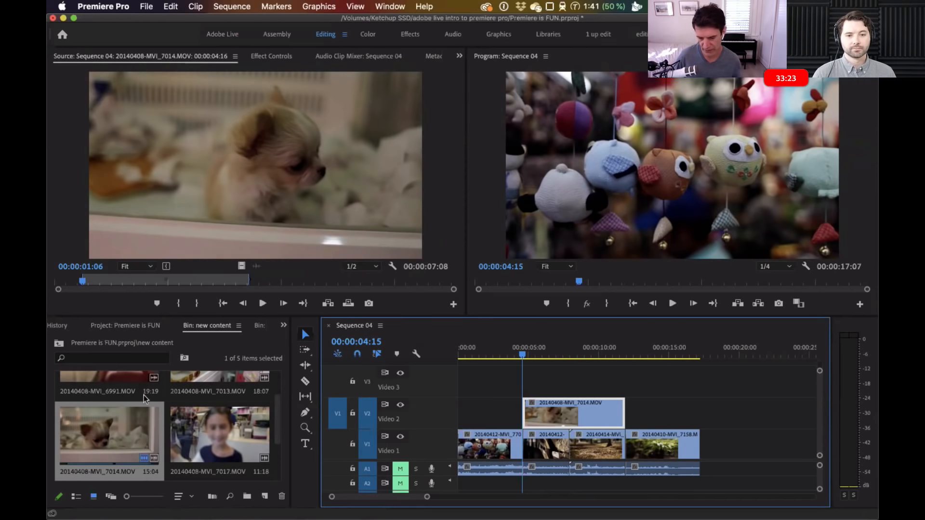
Shorten the bin clip 20140408-MVI_7014.MOV from both ends to a 00:00:04:14 marked range, and reload the V2 instance for comparison
{"action": "double_click", "coordinate": [114, 433]}
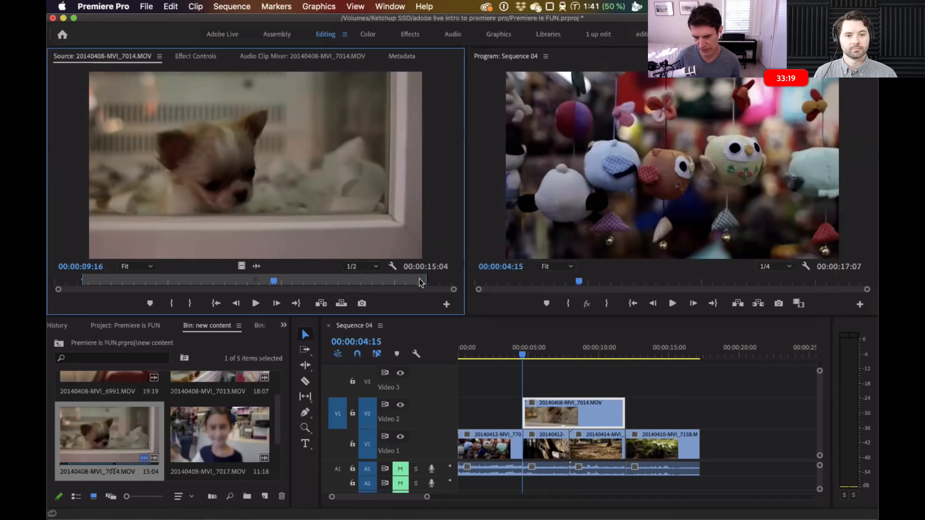
{"action": "left_click_drag", "start_coordinate": [426, 280], "coordinate": [251, 280]}
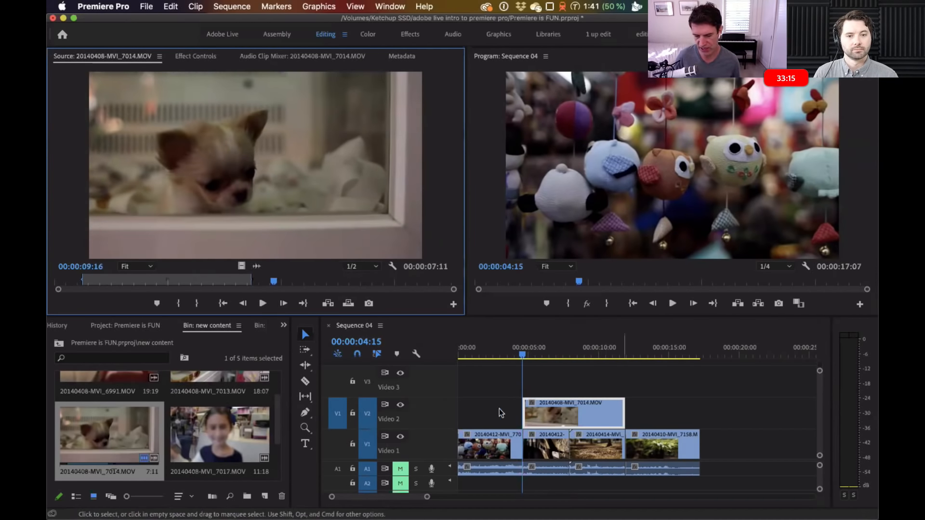
{"action": "left_click_drag", "start_coordinate": [83, 279], "coordinate": [147, 281]}
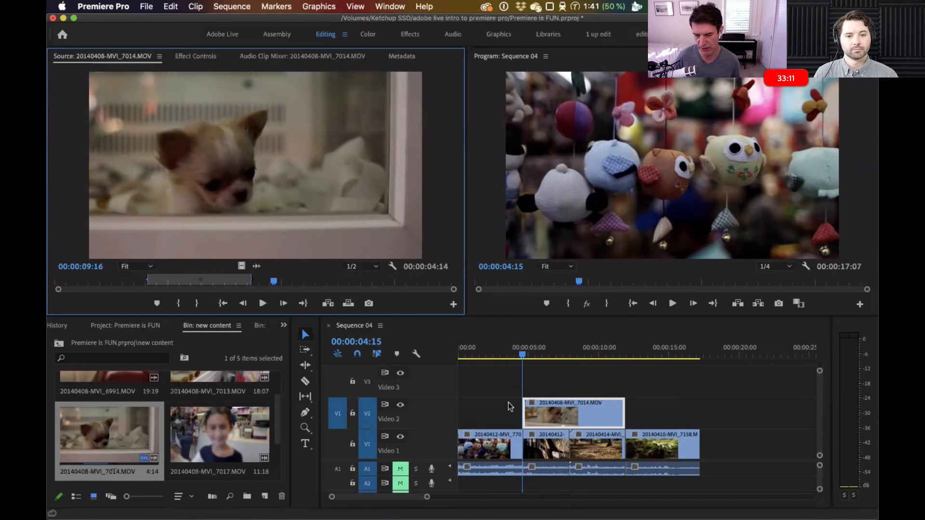
{"action": "double_click", "coordinate": [562, 413]}
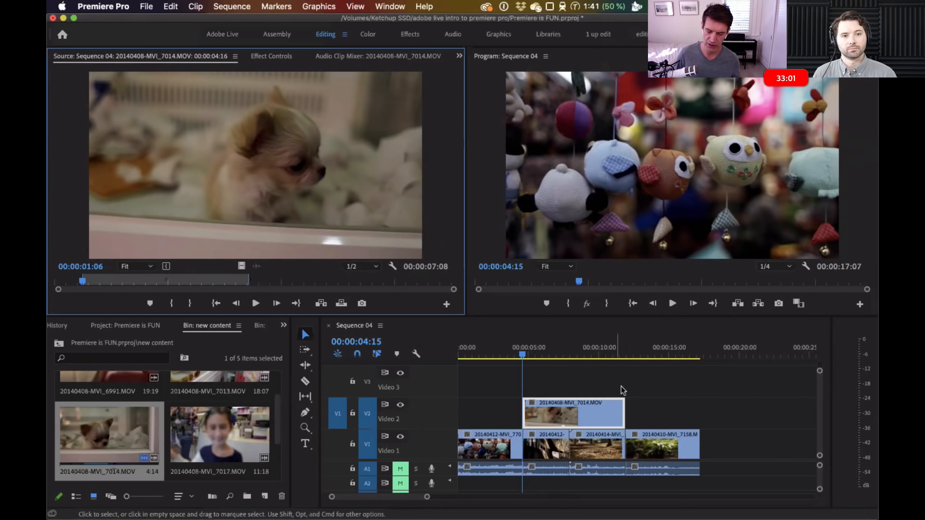
Move the sequence playhead to 00:00:06:22 and maximize the new content bin with no clip selected
{"action": "left_click", "coordinate": [554, 348]}
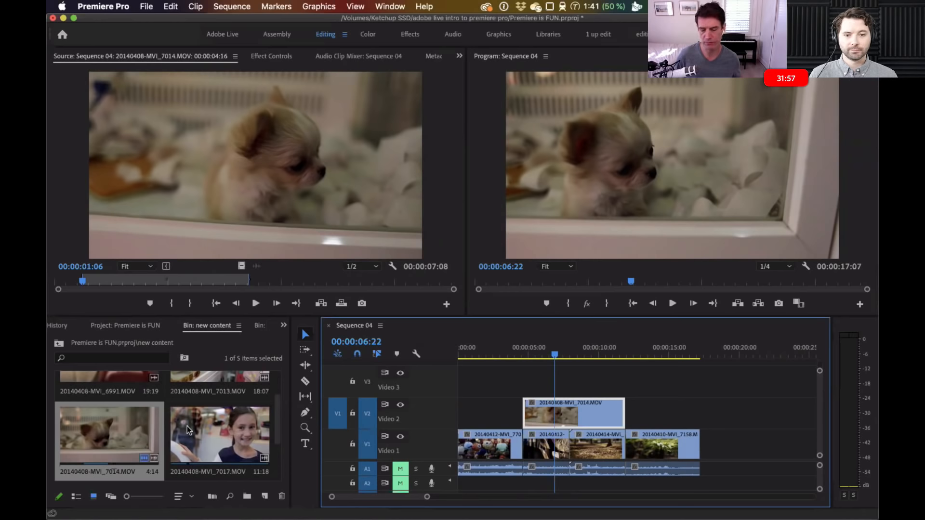
{"action": "key", "text": "grave"}
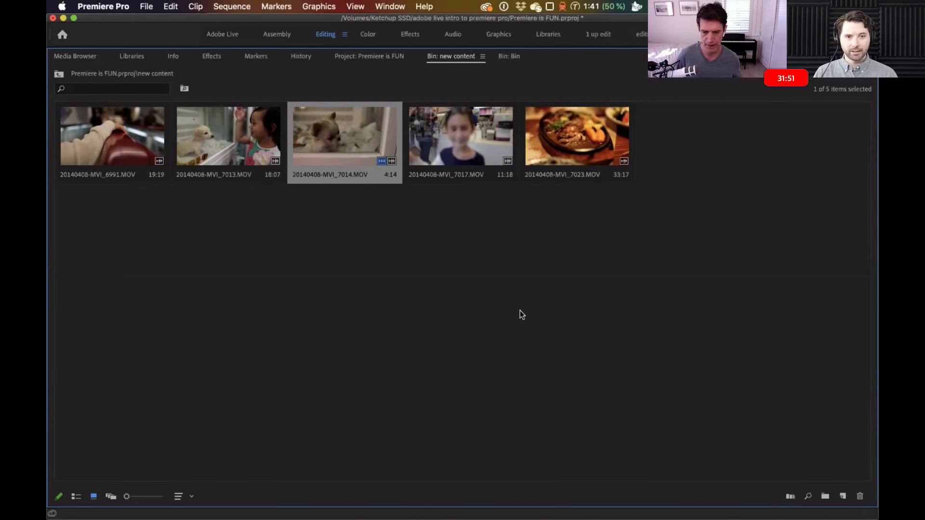
{"action": "left_click", "coordinate": [479, 318]}
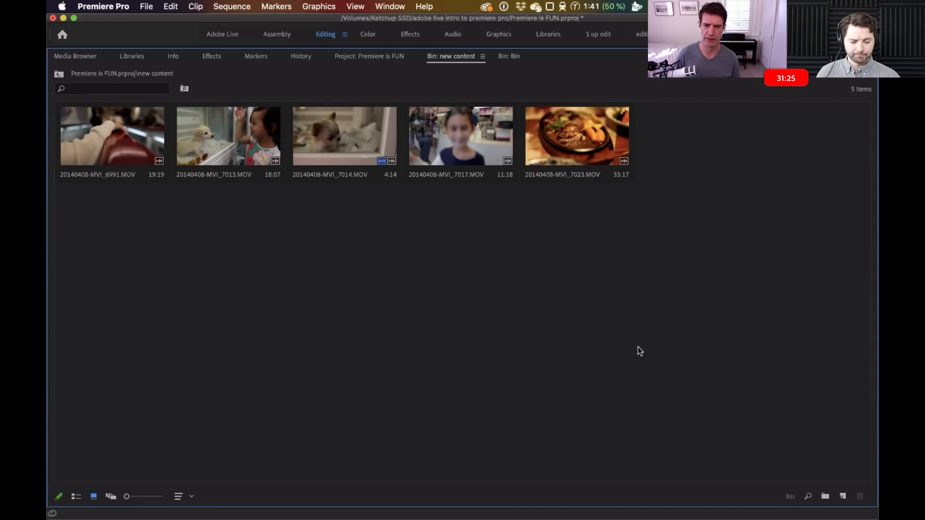
Change the display scaling in the macOS Displays preferences, close them, and restore the maximized new content bin to the normal layout
{"action": "key", "text": "super+space"}
{"action": "type", "text": "dis"}
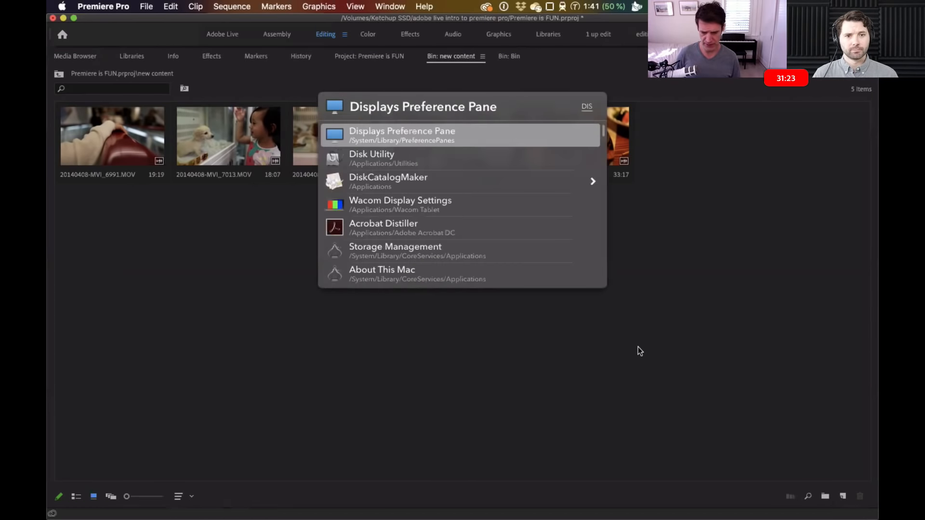
{"action": "key", "text": "Return"}
{"action": "left_click", "coordinate": [513, 190]}
{"action": "key", "text": "super+q"}
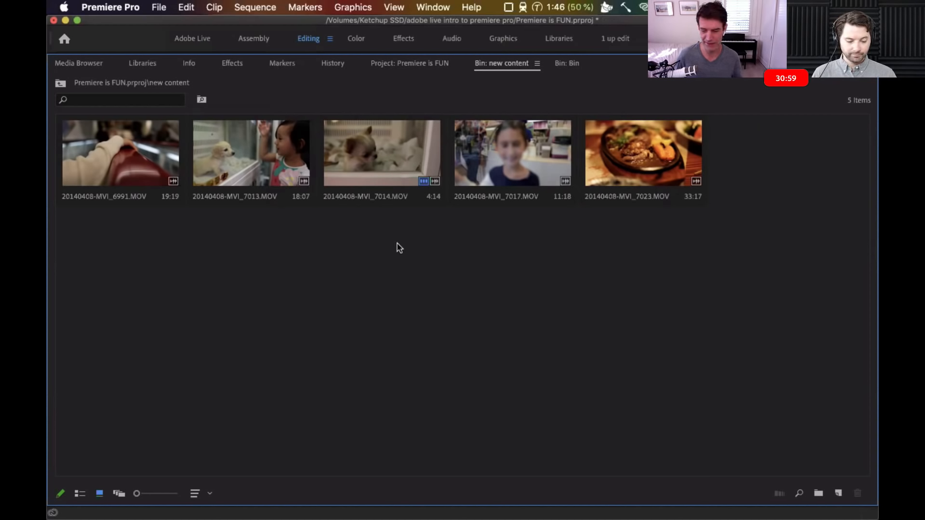
{"action": "key", "text": "grave"}
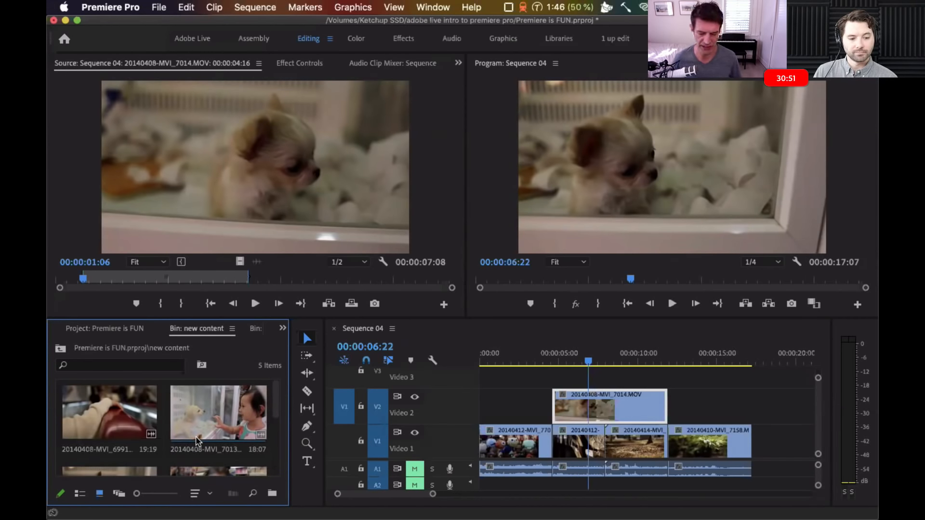
{"action": "left_click", "coordinate": [307, 37]}
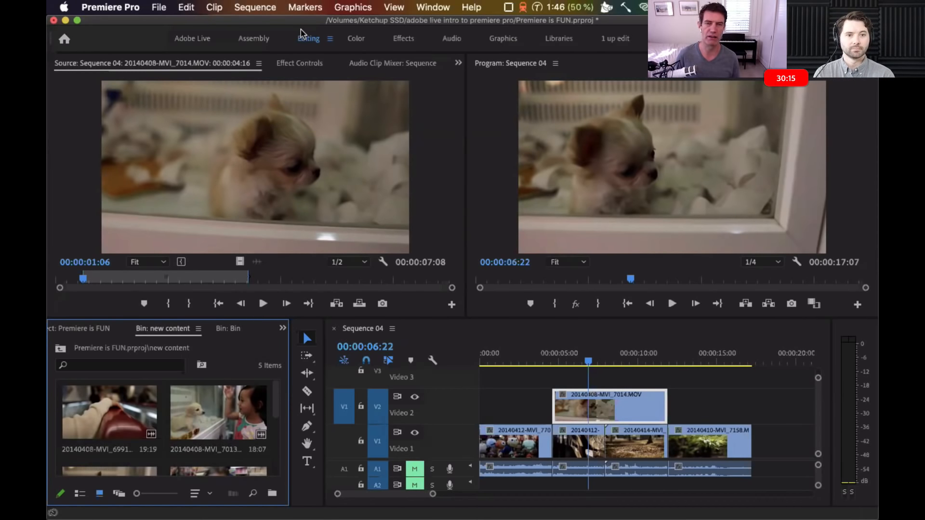
{"action": "left_click", "coordinate": [509, 394]}
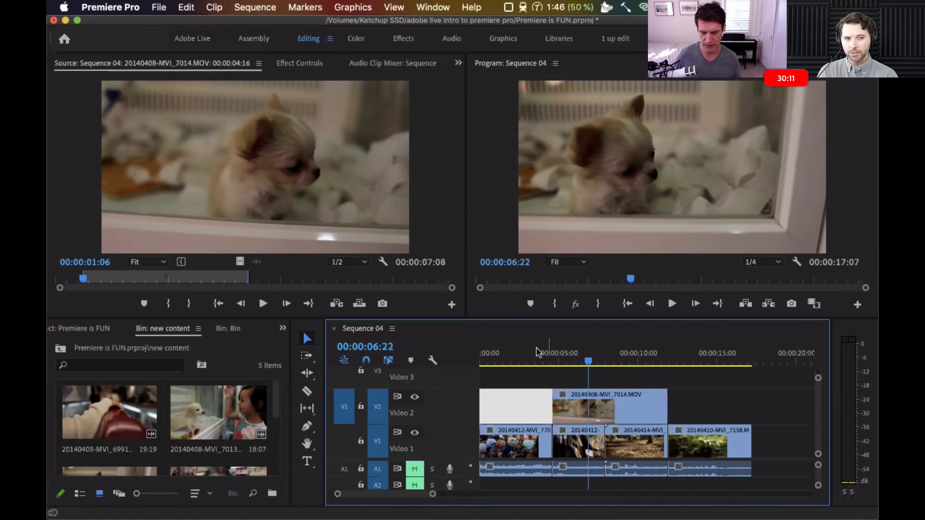
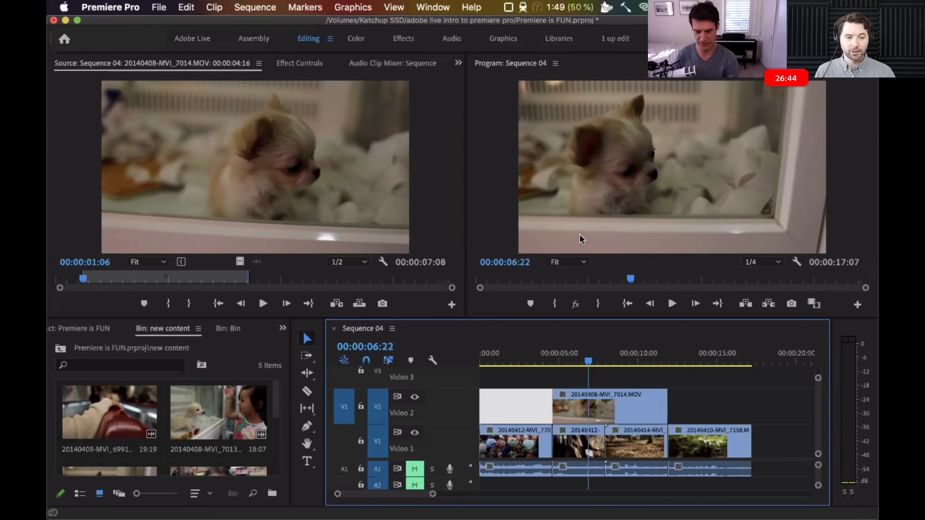
{"action": "key", "text": "F2"}
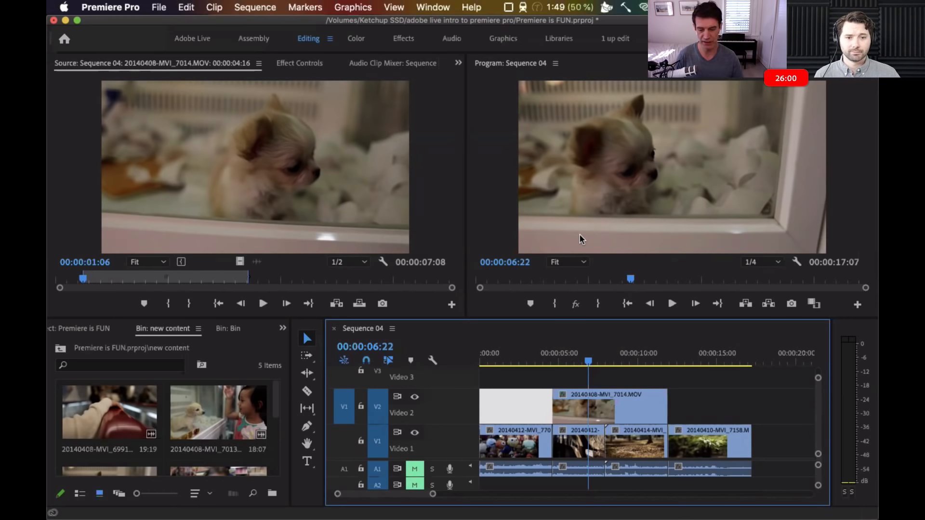
Move the sequence playhead to 00:00:08:16, match-frame the V1 clip 20140414-MVI_7897.MOV into the Source Monitor, and maximize that monitor
{"action": "left_click", "coordinate": [636, 380]}
{"action": "left_click", "coordinate": [616, 354]}
{"action": "left_click_drag", "start_coordinate": [618, 357], "coordinate": [616, 356]}
{"action": "left_click", "coordinate": [633, 444]}
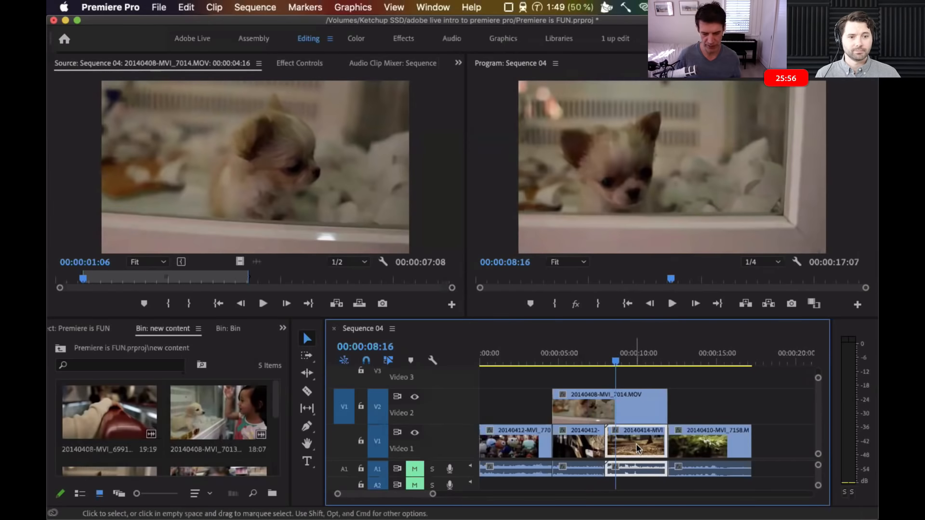
{"action": "key", "text": "f"}
{"action": "key", "text": "grave"}
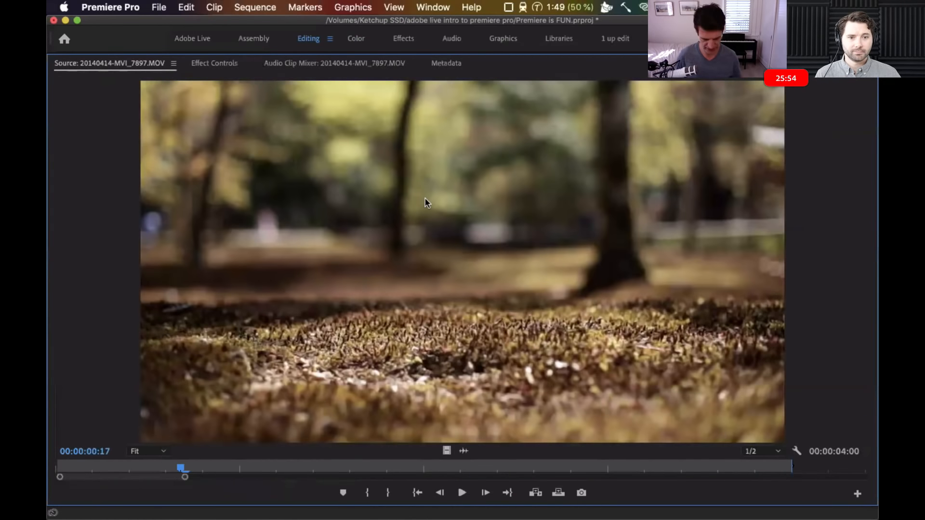
Play the matched source clip from its start past the marked range, scrub to 00:00:08:10, and restore the Source Monitor's size
{"action": "key", "text": "Home"}
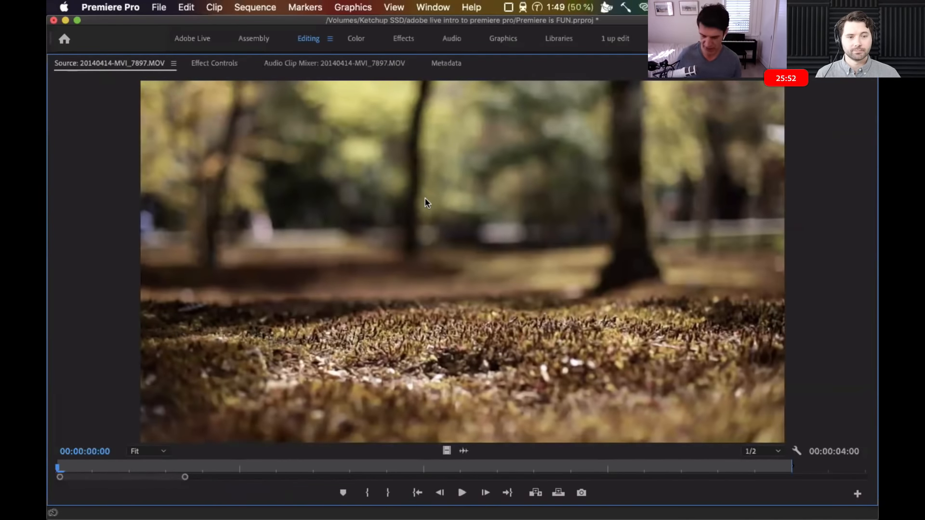
{"action": "key", "text": "space"}
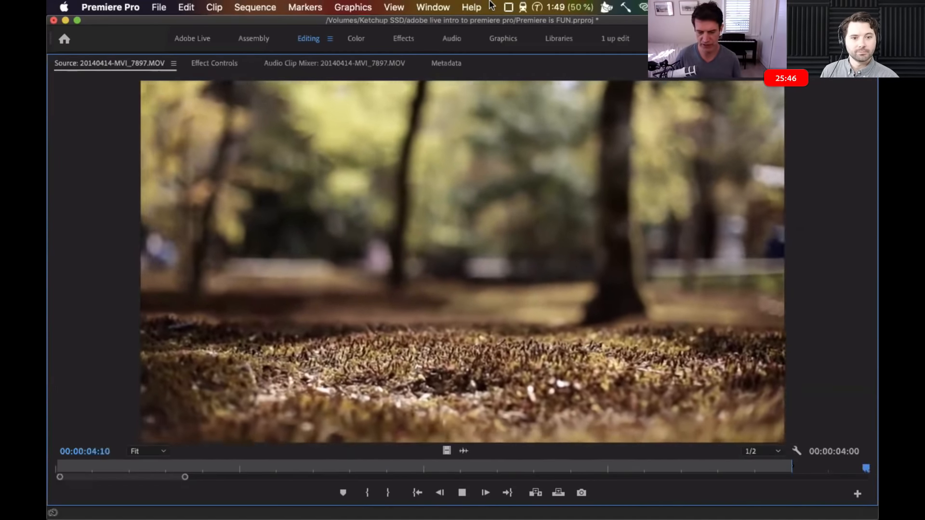
{"action": "key", "text": "space"}
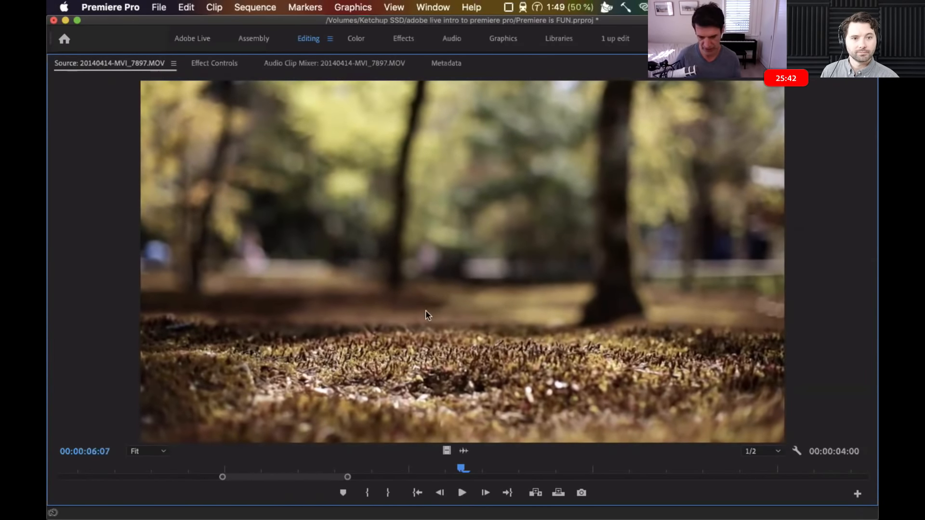
{"action": "left_click_drag", "start_coordinate": [307, 478], "coordinate": [407, 479]}
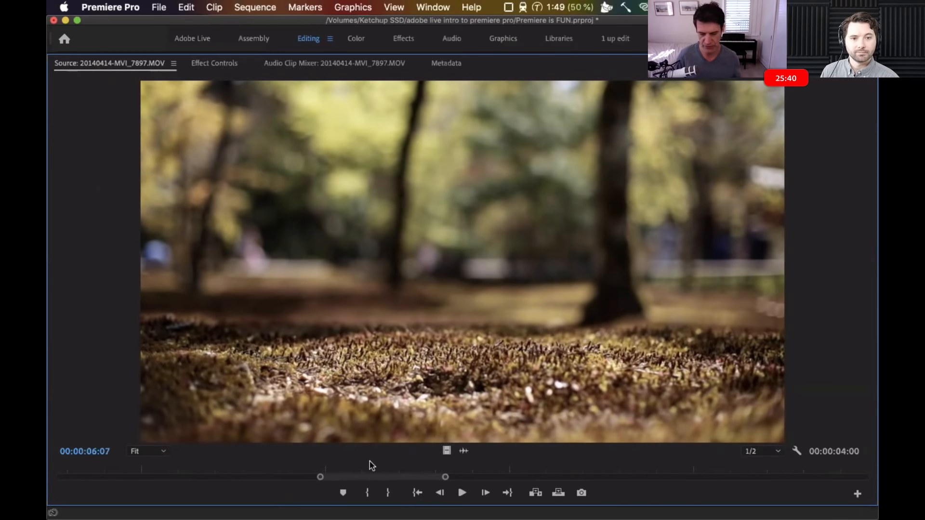
{"action": "left_click_drag", "start_coordinate": [265, 469], "coordinate": [399, 470]}
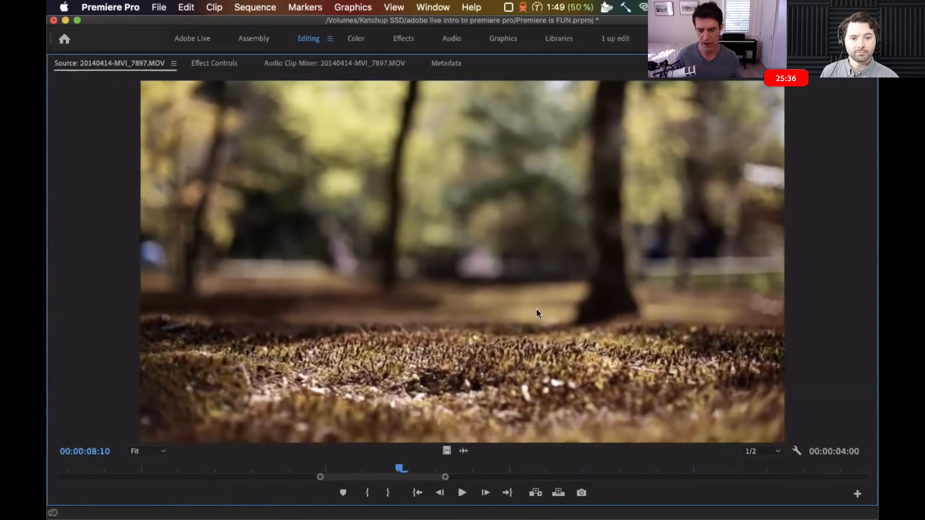
{"action": "key", "text": "grave"}
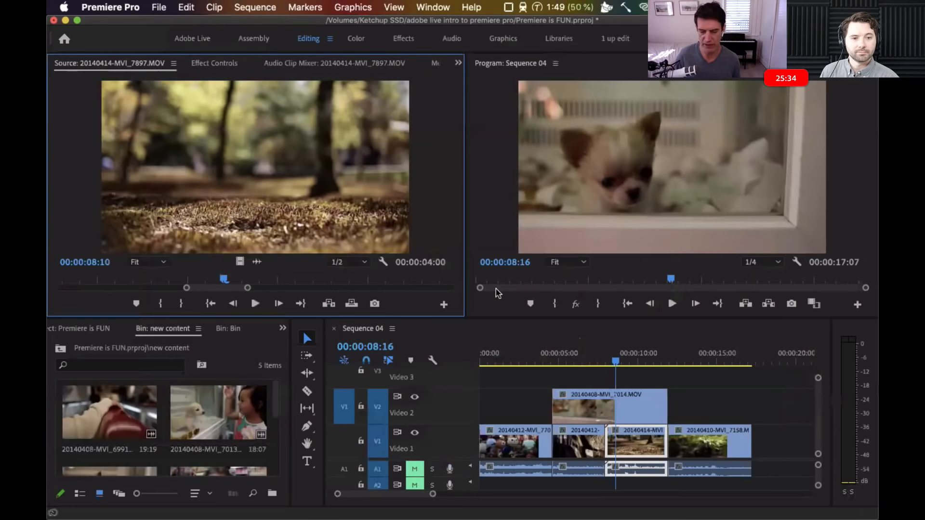
Move the sequence playhead to 00:00:12:11 and view that frame in the maximized Program Monitor before restoring its size
{"action": "left_click_drag", "start_coordinate": [624, 360], "coordinate": [648, 379]}
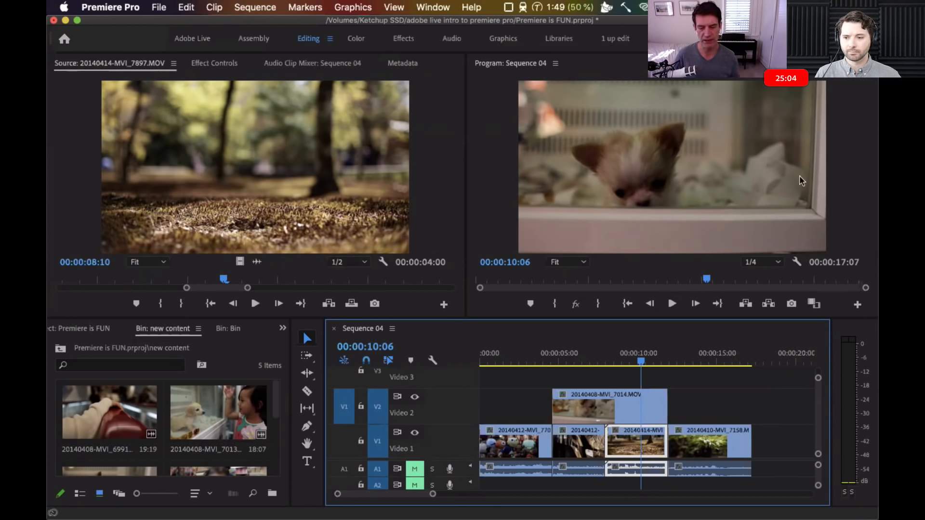
{"action": "left_click", "coordinate": [676, 359]}
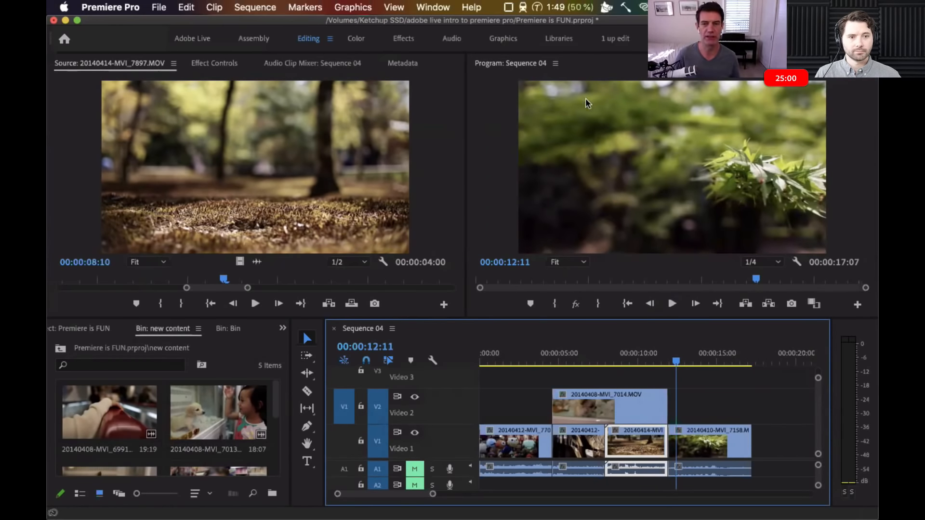
{"action": "key", "text": "grave"}
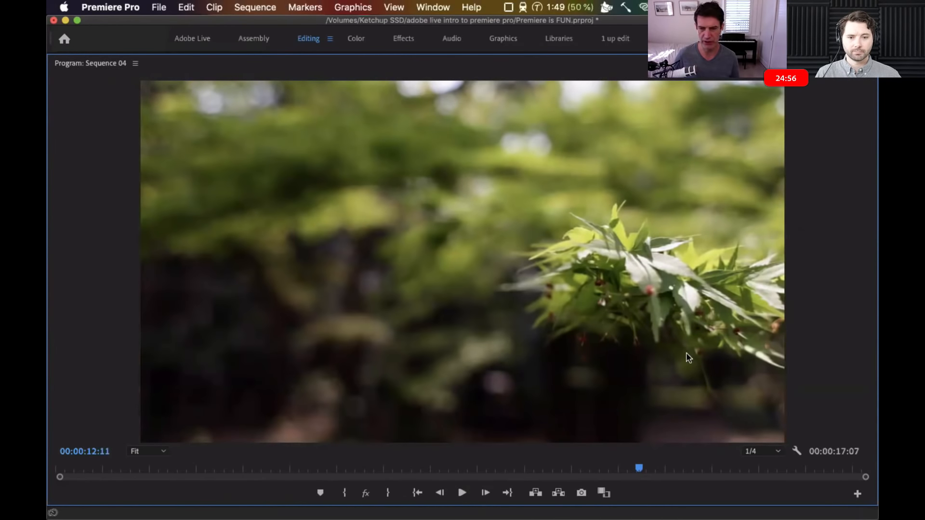
{"action": "key", "text": "grave"}
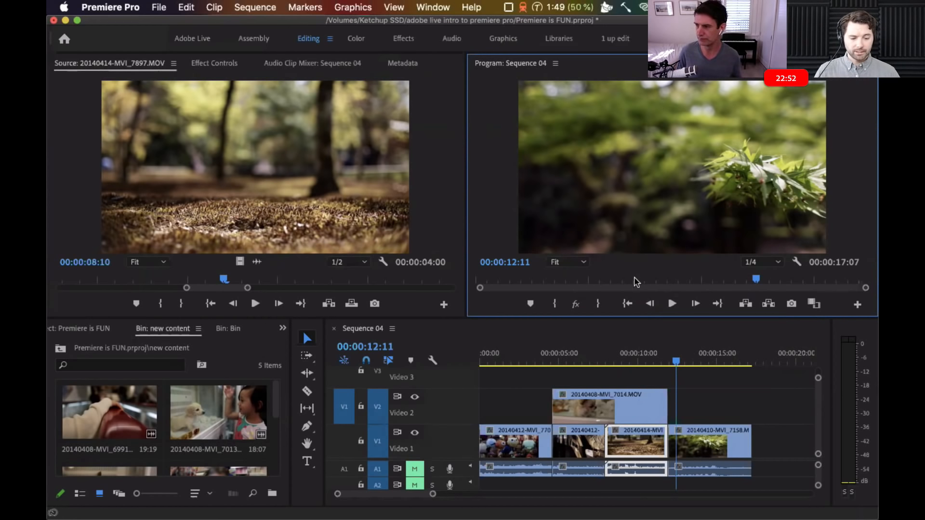
Deselect the timeline clips and adjust the timeline zoom so the whole of Sequence 04 fits in the restored panel
{"action": "left_click", "coordinate": [732, 399]}
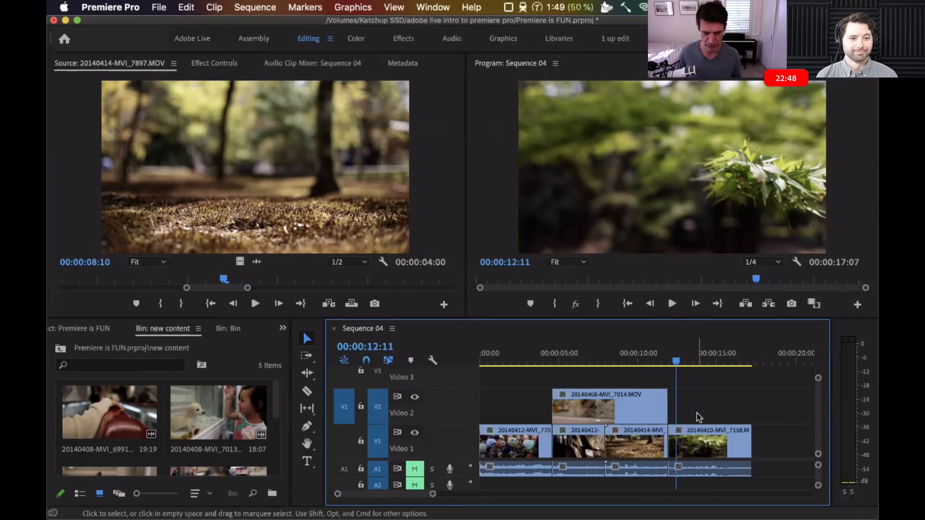
{"action": "key", "text": "grave"}
{"action": "left_click_drag", "start_coordinate": [546, 332], "coordinate": [459, 386]}
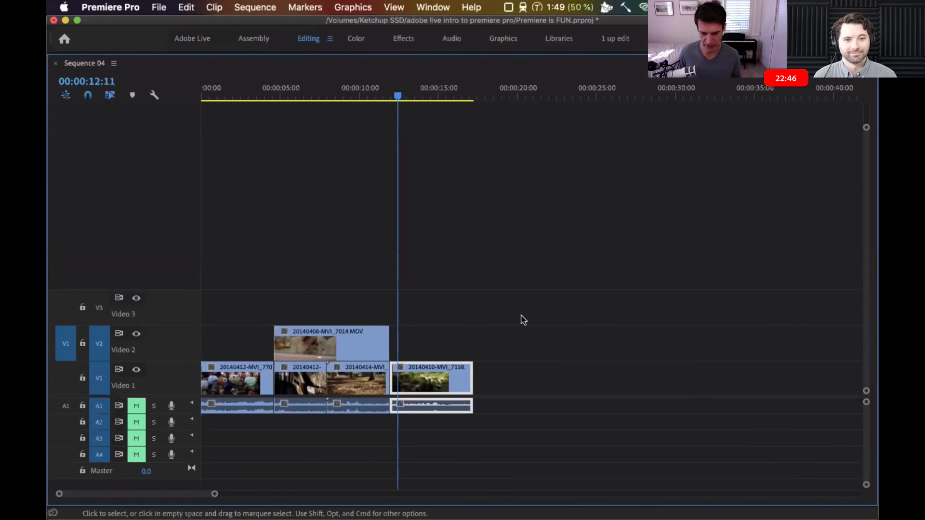
{"action": "left_click", "coordinate": [505, 253]}
{"action": "key", "text": "equal"}
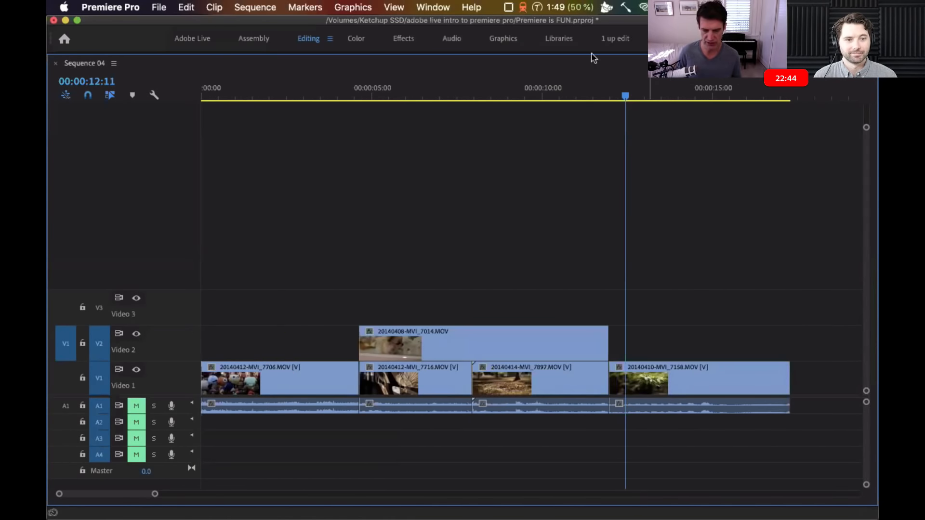
{"action": "key", "text": "grave"}
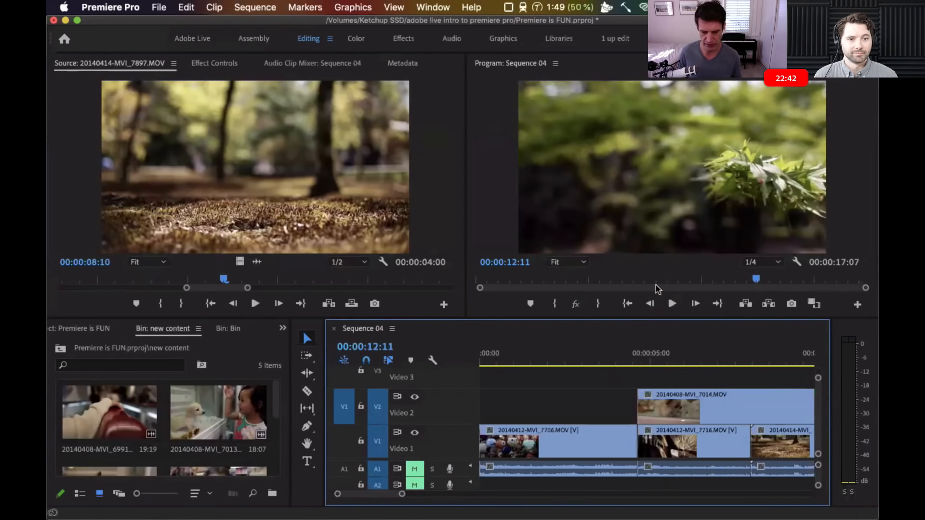
{"action": "key", "text": "minus"}
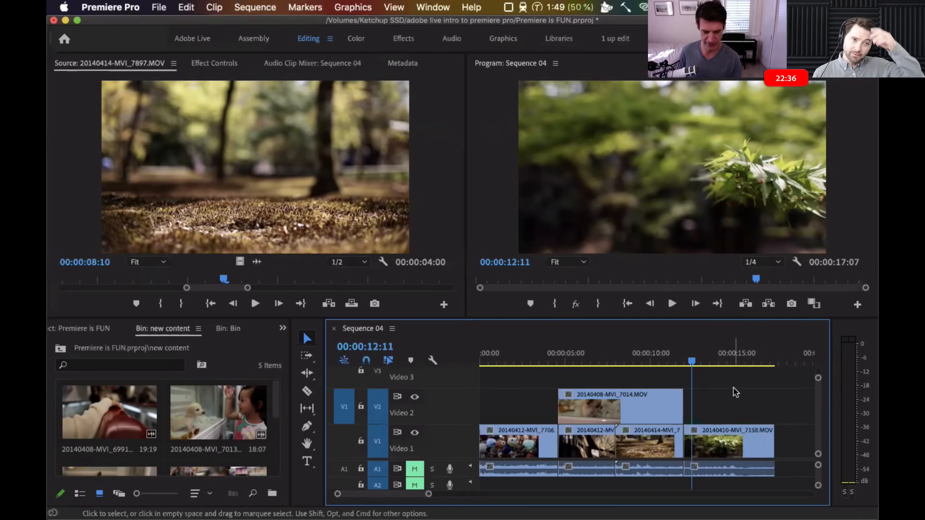
Move the last V1 clip, 20140410-MVI_7158.MOV, with its linked audio about 00:00:01:08 later in the sequence
{"action": "left_click", "coordinate": [732, 430]}
{"action": "left_click", "coordinate": [723, 402]}
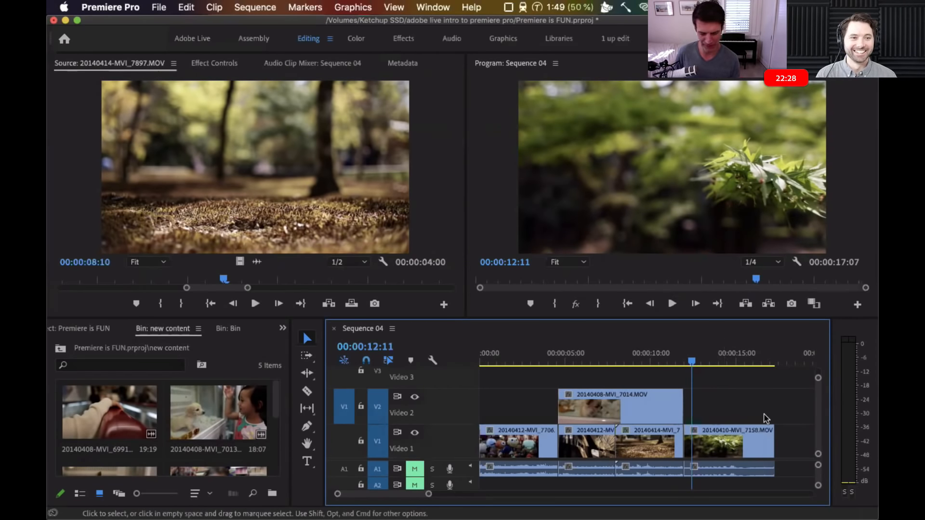
{"action": "left_click", "coordinate": [748, 425]}
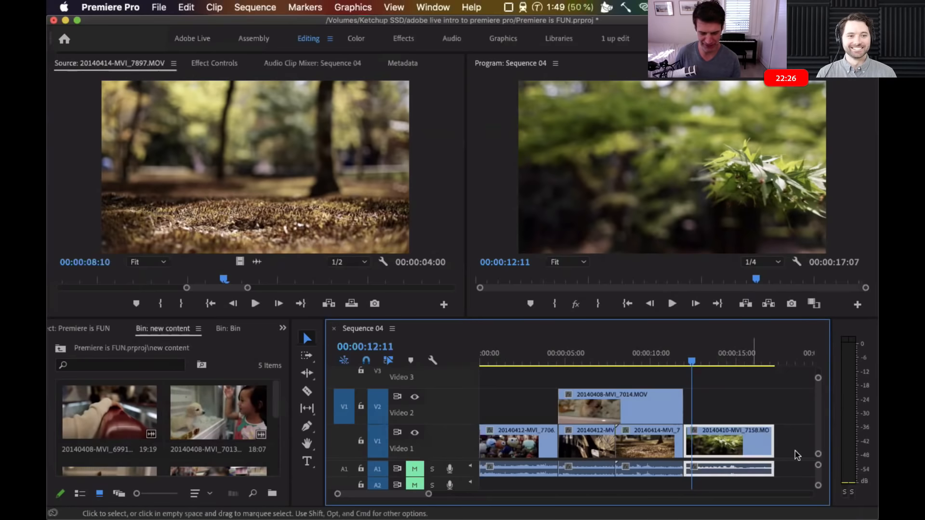
{"action": "left_click", "coordinate": [791, 464]}
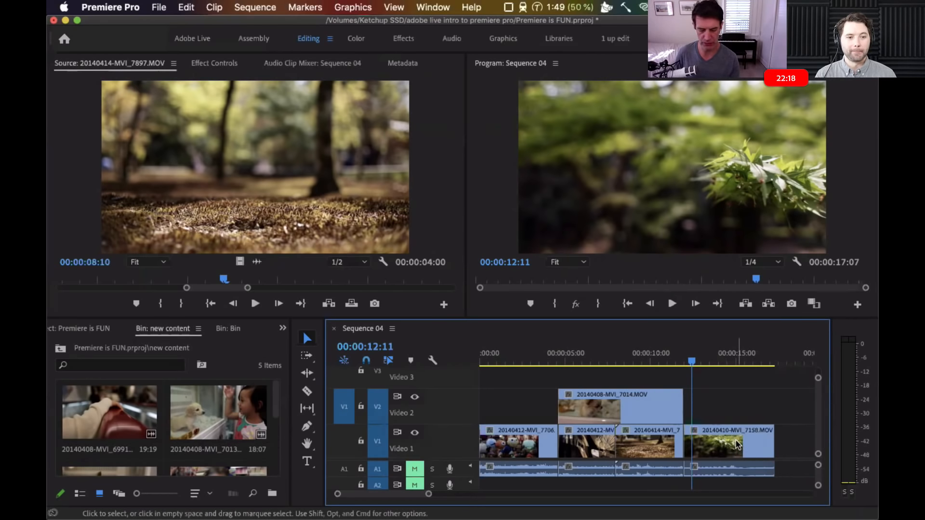
{"action": "left_click_drag", "start_coordinate": [735, 444], "coordinate": [758, 436]}
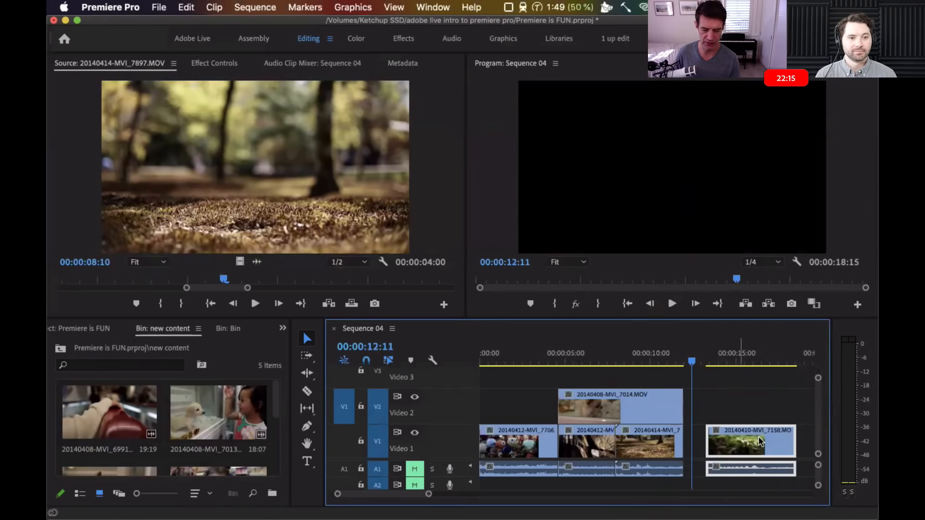
{"action": "left_click", "coordinate": [747, 486]}
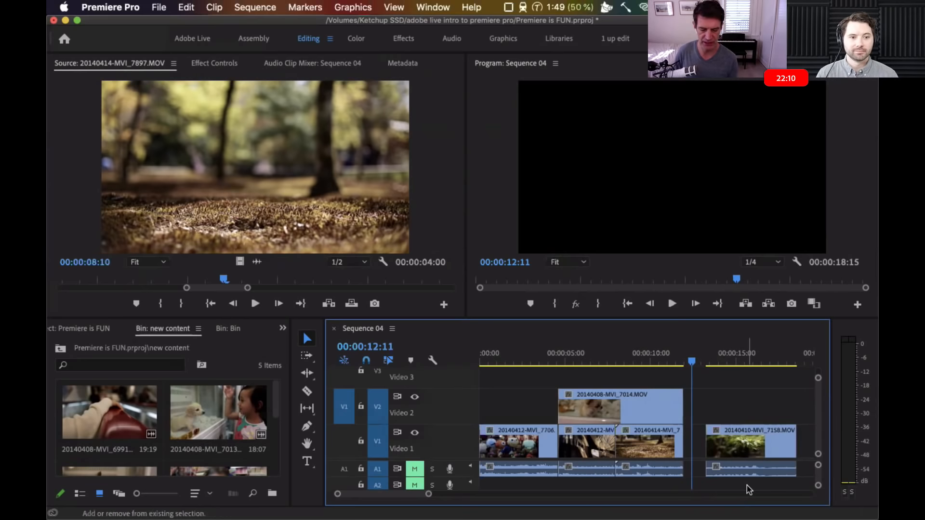
{"action": "left_click", "coordinate": [764, 442]}
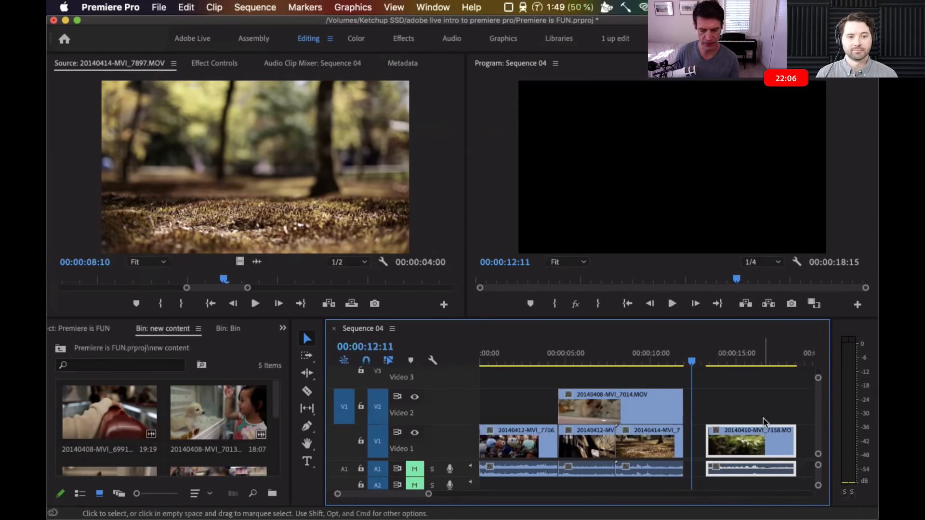
{"action": "left_click", "coordinate": [766, 402]}
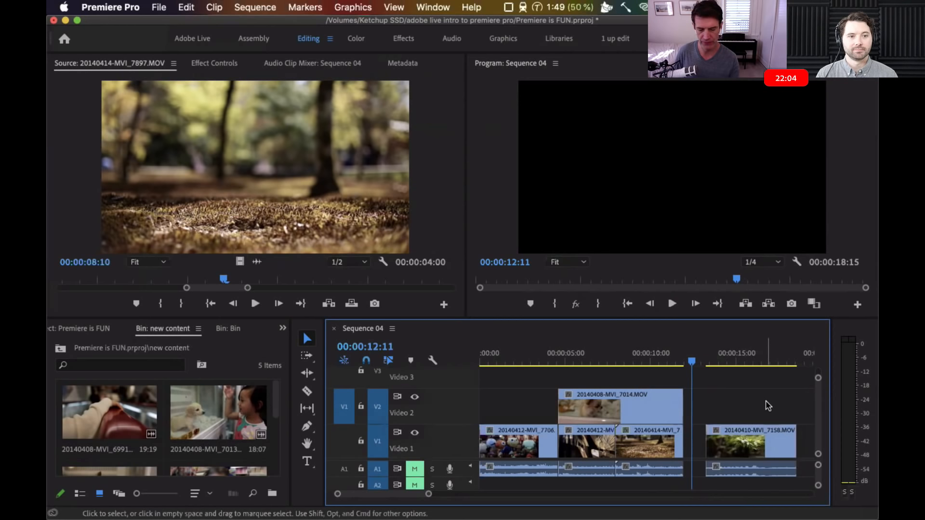
Turn off Linked Selection and shift only the video of 20140410-MVI_7158.MOV to about 20 frames out of sync with its audio
{"action": "left_click", "coordinate": [388, 360]}
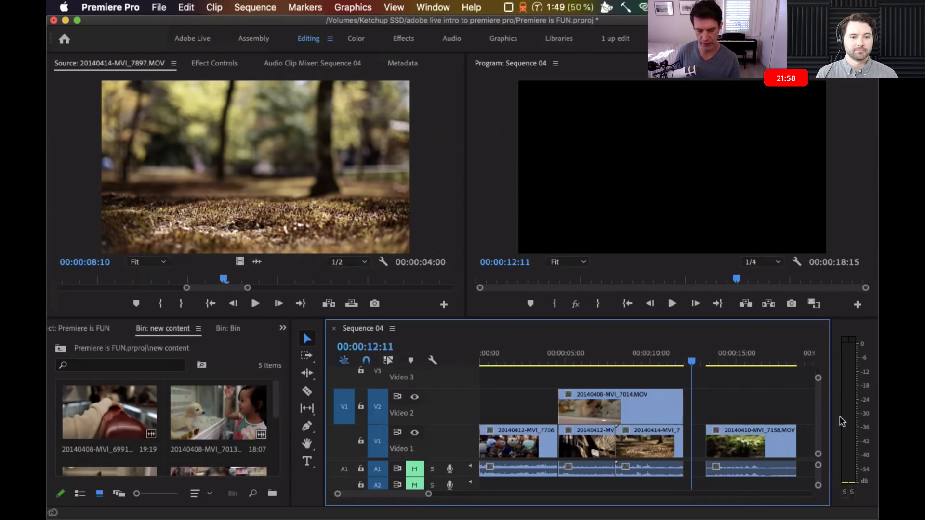
{"action": "left_click_drag", "start_coordinate": [752, 441], "coordinate": [780, 441]}
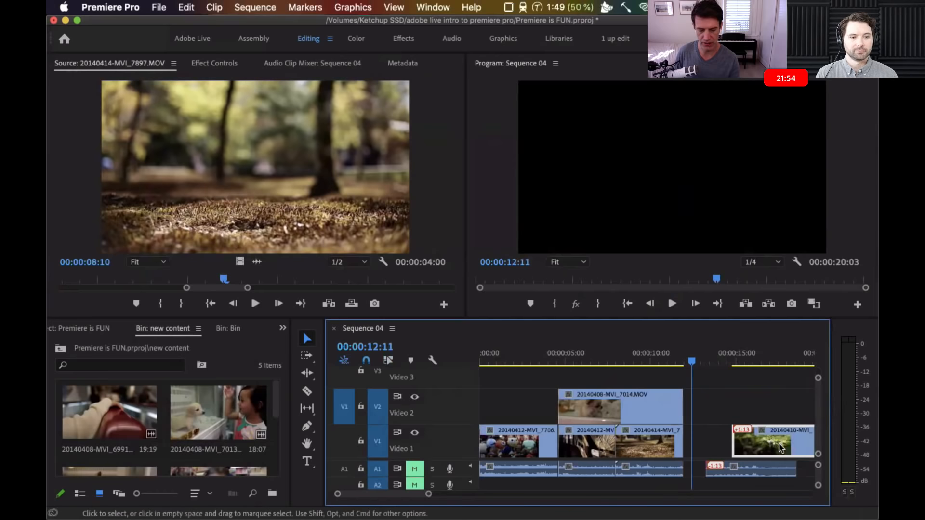
{"action": "left_click", "coordinate": [779, 389]}
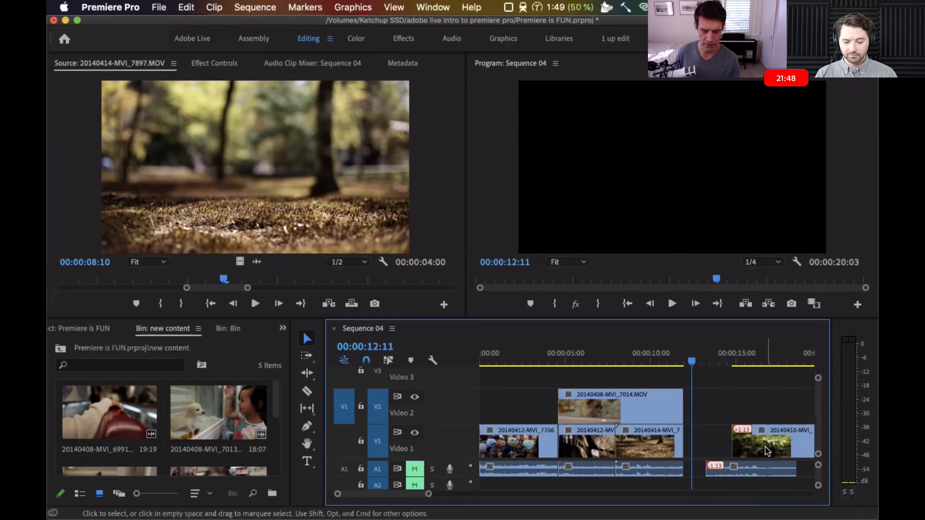
{"action": "left_click_drag", "start_coordinate": [765, 447], "coordinate": [752, 443]}
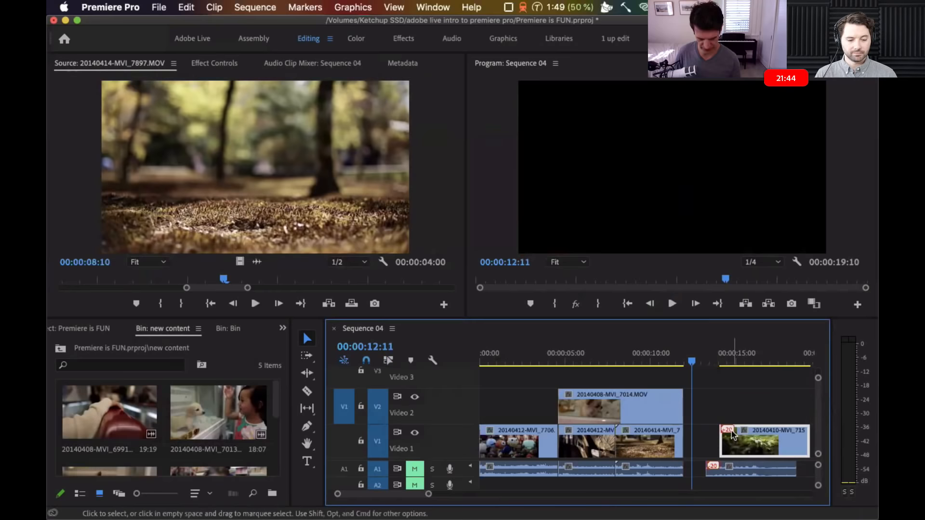
{"action": "key", "text": "="}
{"action": "key", "text": "super+space"}
{"action": "type", "text": "ids"}
{"action": "key", "text": "Return"}
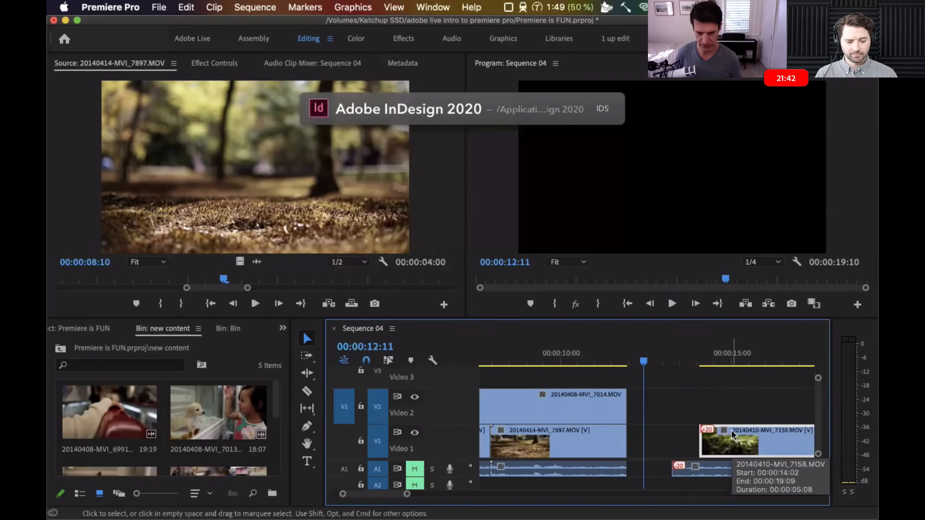
{"action": "left_click", "coordinate": [737, 155]}
Open the macOS Displays preferences and set the built-in display's scaled resolution to Larger Text
{"action": "key", "text": "super+space"}
{"action": "type", "text": "dis"}
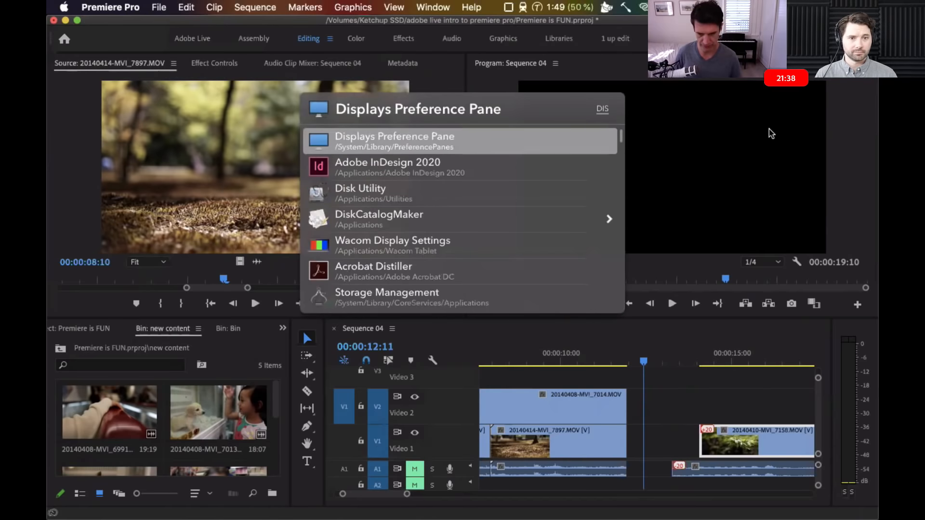
{"action": "key", "text": "Return"}
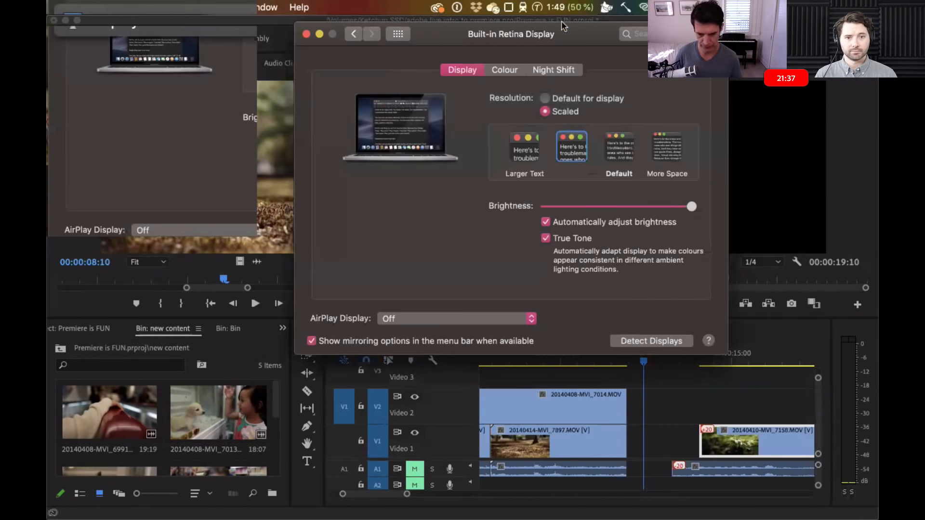
{"action": "left_click", "coordinate": [539, 149]}
{"action": "left_click", "coordinate": [606, 119]}
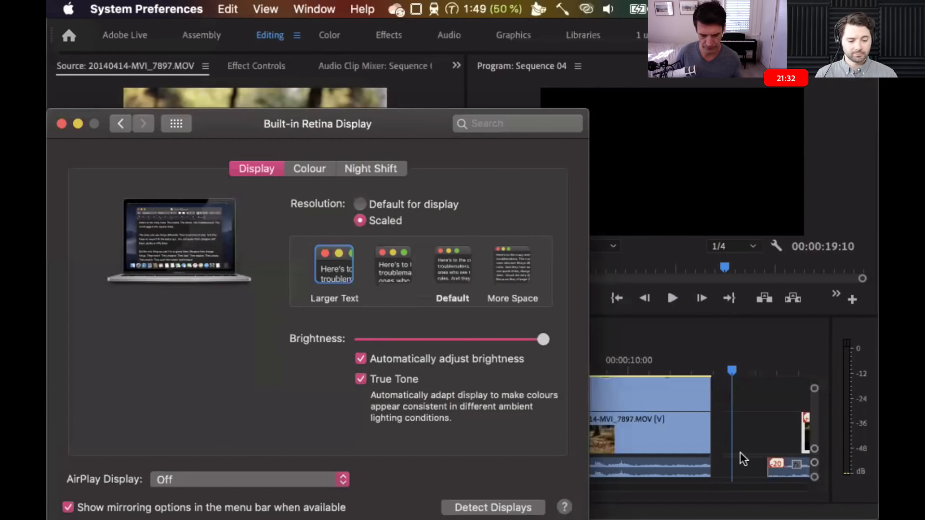
Switch back to Premiere Pro and fit the whole of Sequence 04 in the timeline
{"action": "left_click", "coordinate": [739, 453]}
{"action": "left_click", "coordinate": [759, 433]}
{"action": "key", "text": "backslash"}
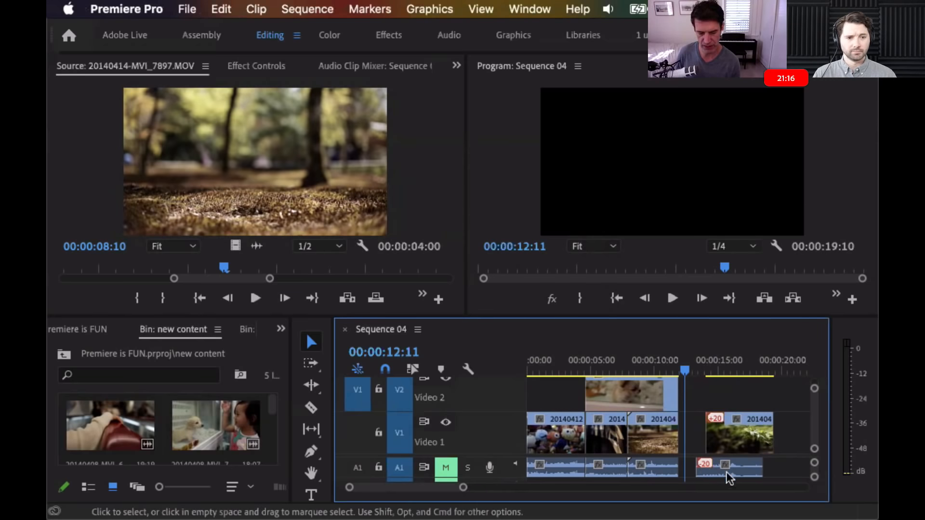
Shift only the video of 20140410-MVI_7158.MOV to 2:05 out of sync, then move it back into sync with its audio and deselect it
{"action": "left_click_drag", "start_coordinate": [737, 438], "coordinate": [755, 439]}
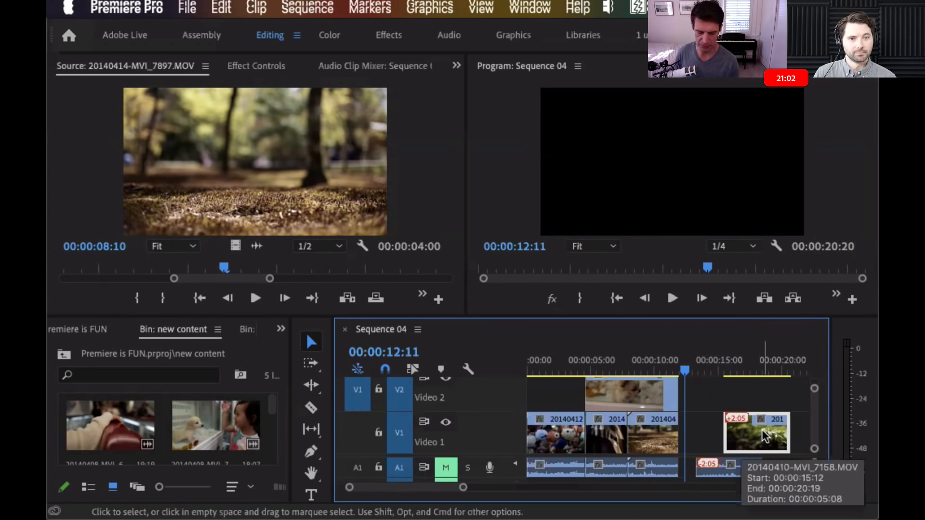
{"action": "left_click_drag", "start_coordinate": [764, 436], "coordinate": [737, 438]}
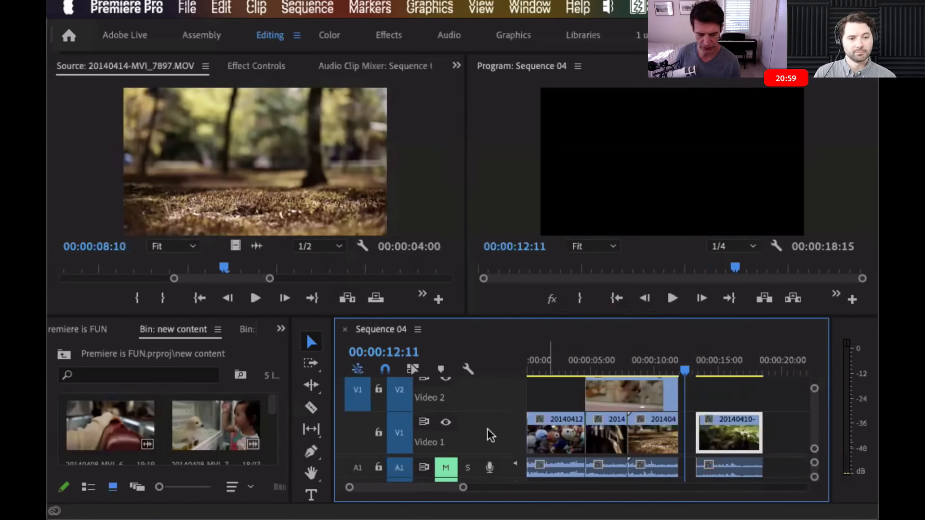
{"action": "left_click", "coordinate": [767, 426]}
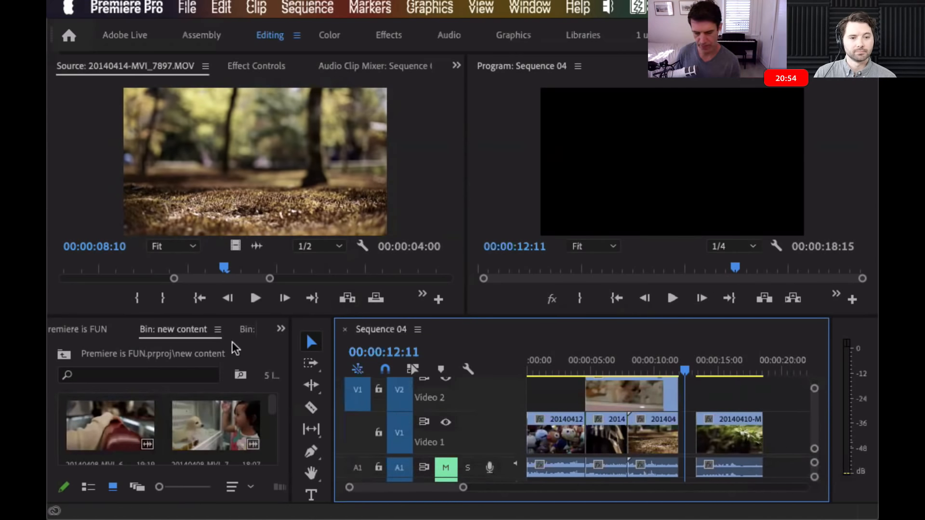
Turn Linked Selection on, select the last clip's video and audio together, and move the playhead to that clip's start at 00:00:13:08
{"action": "left_click", "coordinate": [413, 370]}
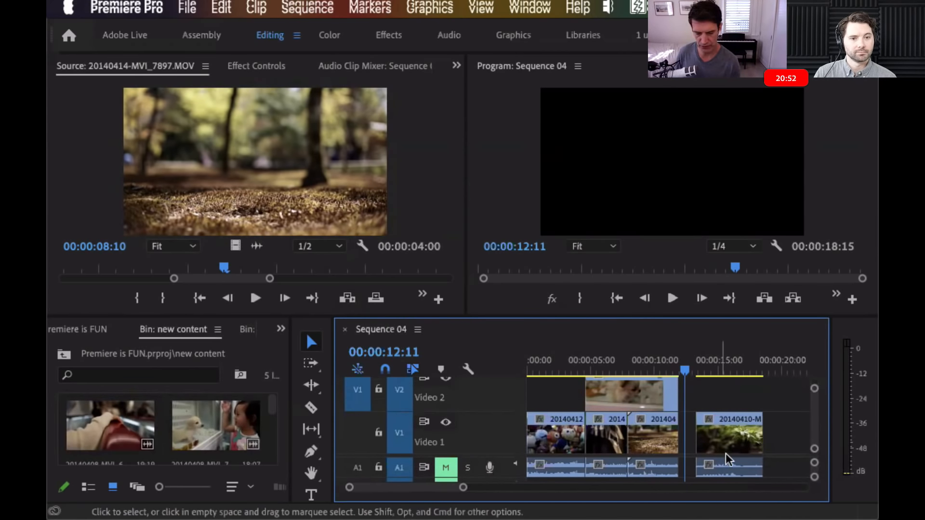
{"action": "left_click", "coordinate": [744, 473]}
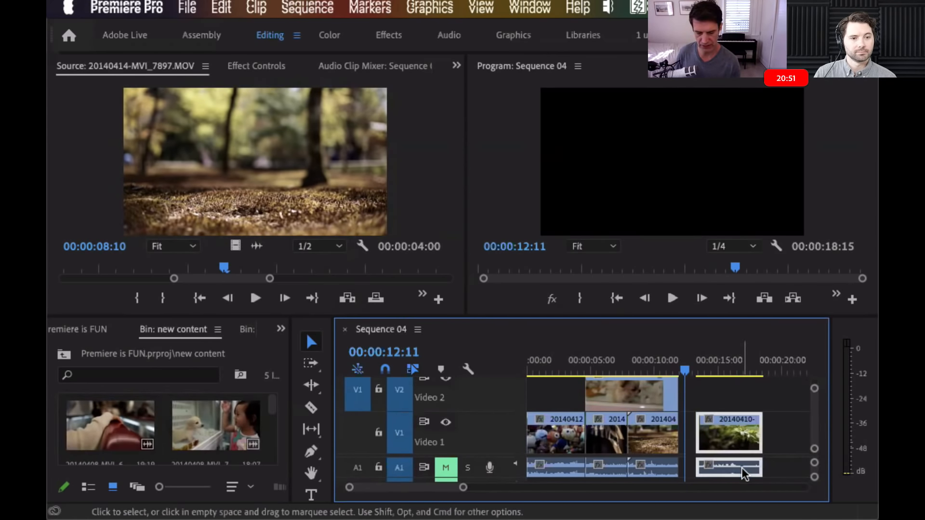
{"action": "left_click", "coordinate": [776, 444]}
{"action": "left_click", "coordinate": [698, 362]}
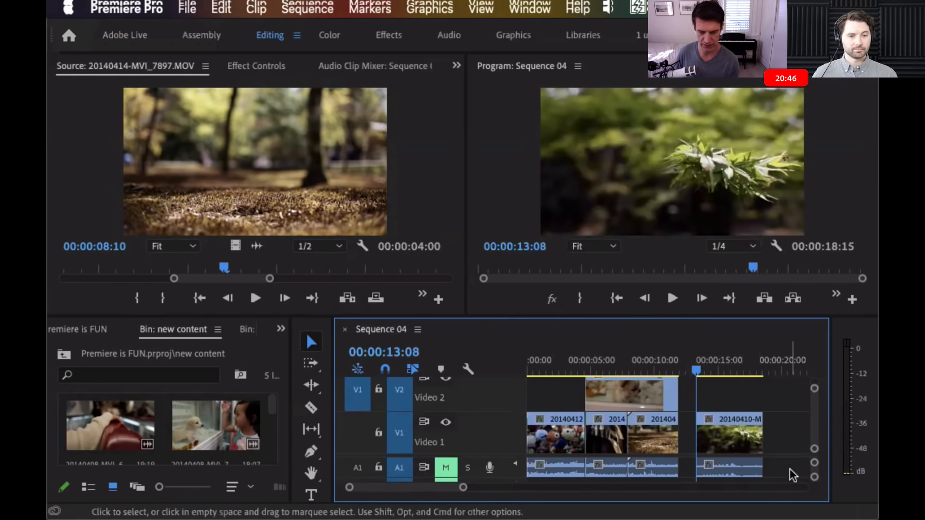
{"action": "left_click", "coordinate": [745, 474]}
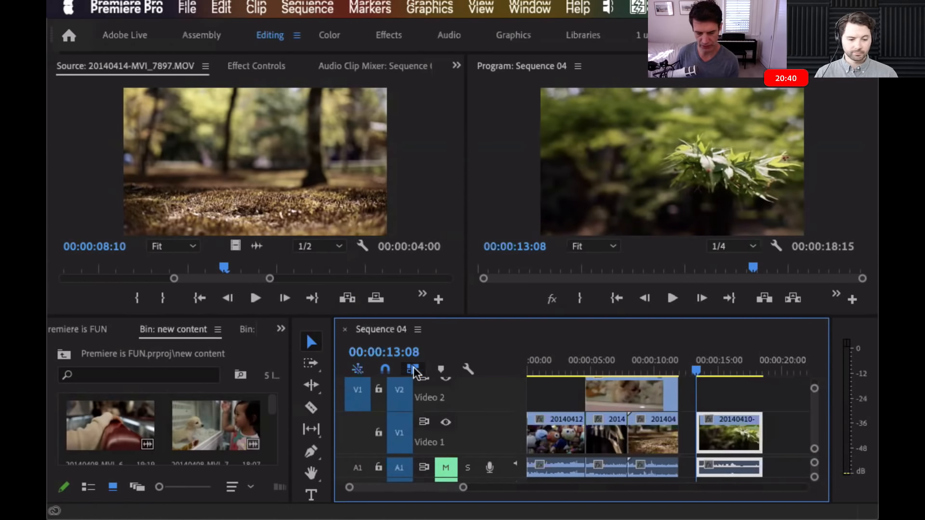
{"action": "left_click", "coordinate": [779, 469]}
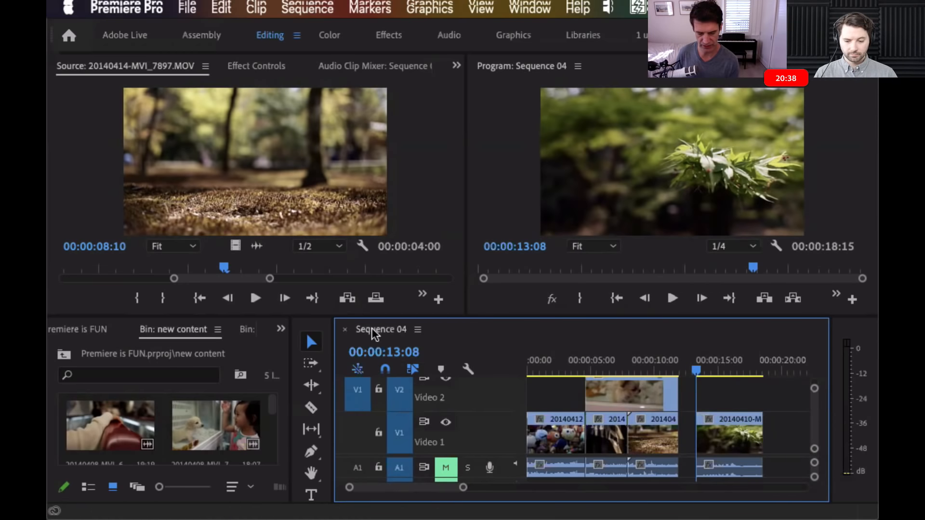
Delete only the audio of 20140410-MVI_7158.MOV with Linked Selection turned off, and turn Linked Selection back on
{"action": "left_click", "coordinate": [412, 369]}
{"action": "left_click", "coordinate": [726, 471]}
{"action": "key", "text": "Delete"}
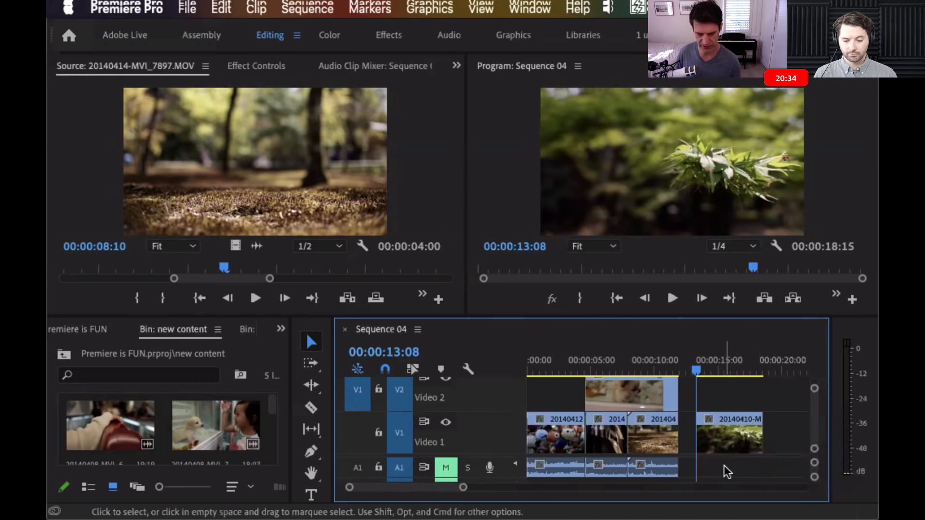
{"action": "left_click", "coordinate": [412, 370]}
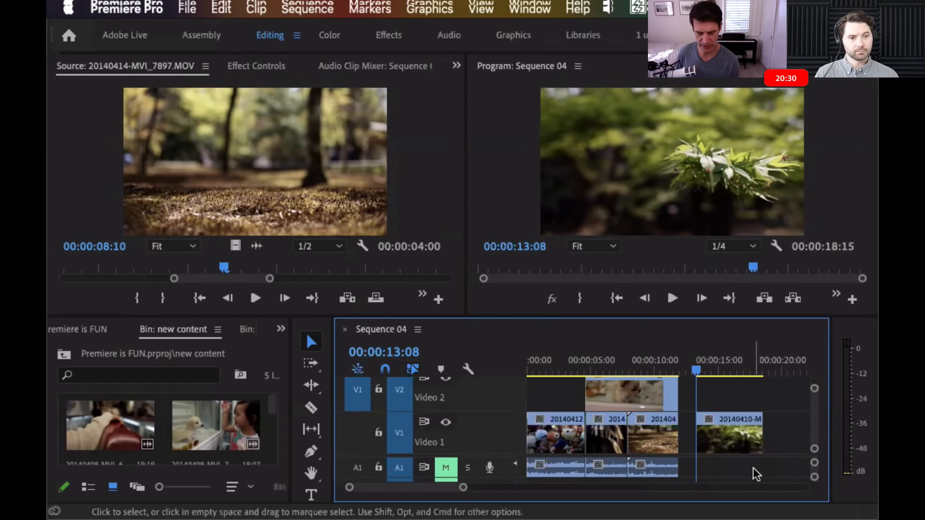
Select the audio alone and the video alone of the third V1 clip while keeping Linked Selection on
{"action": "left_click", "coordinate": [673, 475]}
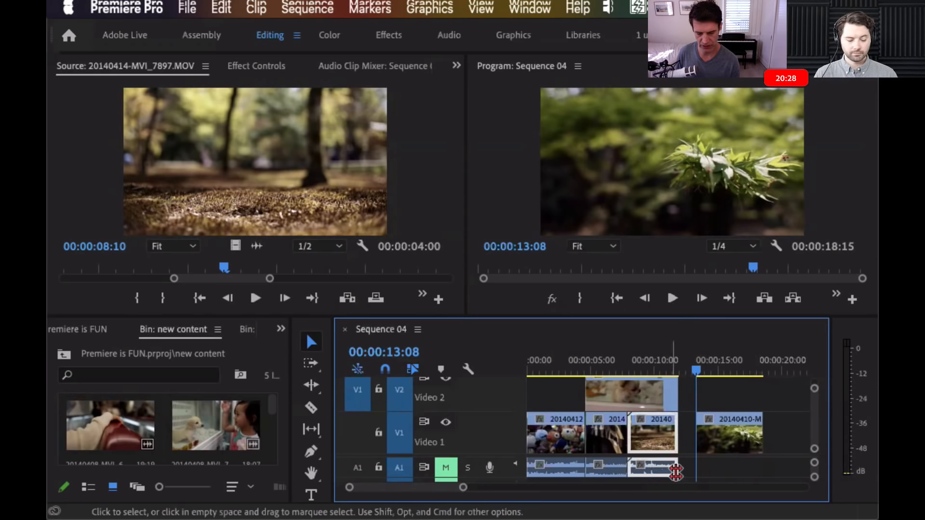
{"action": "left_click", "coordinate": [703, 474]}
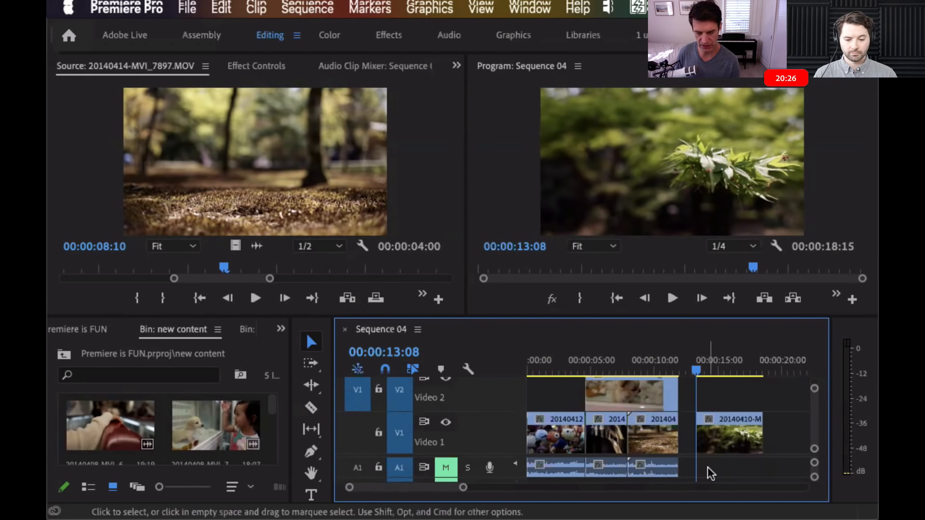
{"action": "left_click", "coordinate": [658, 476], "text": "alt"}
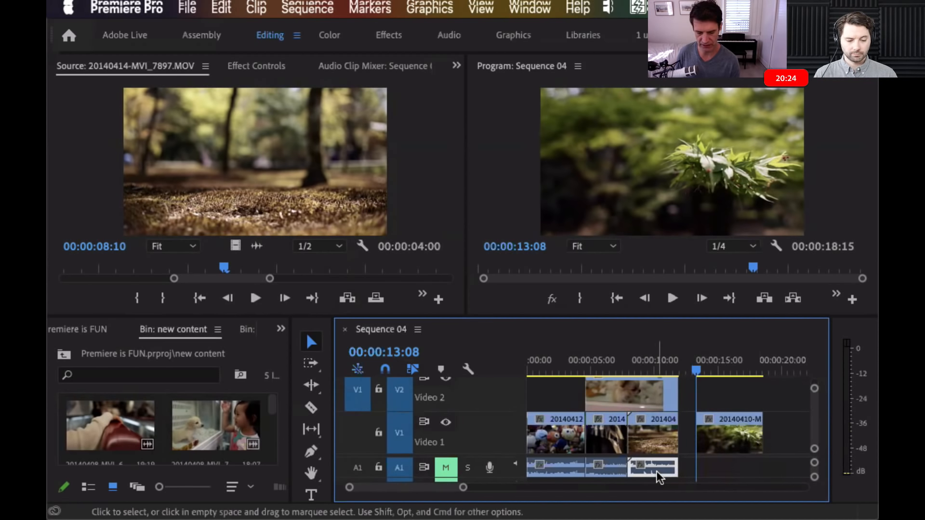
{"action": "left_click", "coordinate": [713, 477]}
{"action": "left_click", "coordinate": [651, 434], "text": "alt"}
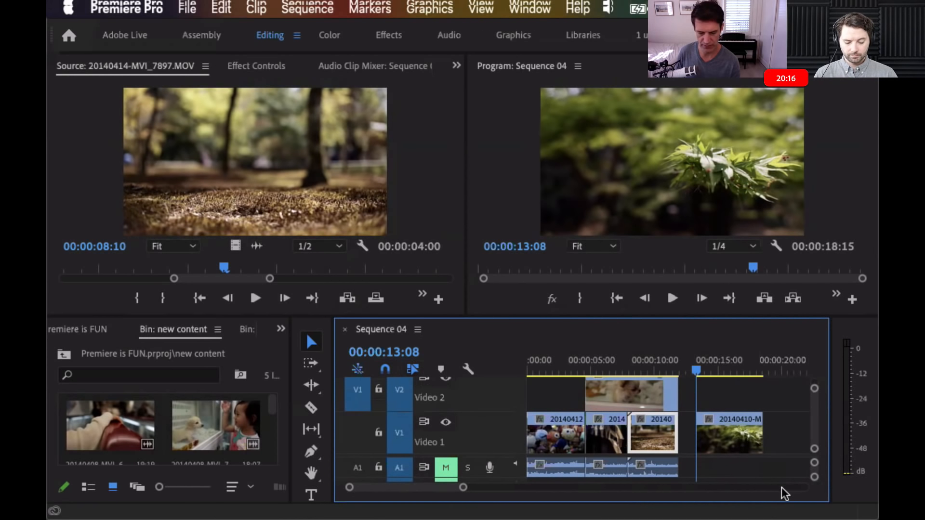
{"action": "left_click", "coordinate": [758, 471]}
Delete only the audio of the three remaining A1 clips and move the last V1 clip earlier to close the gap before it
{"action": "left_click_drag", "start_coordinate": [758, 472], "coordinate": [569, 471]}
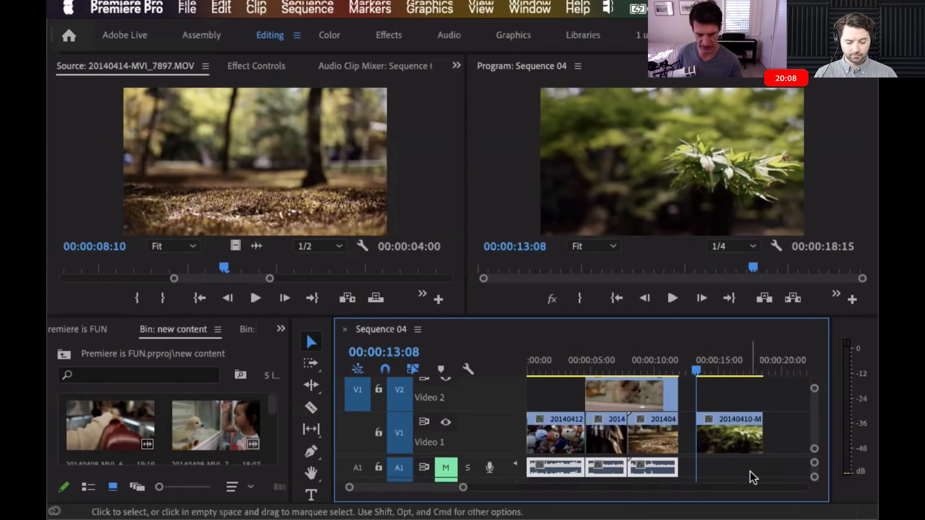
{"action": "key", "text": "Delete"}
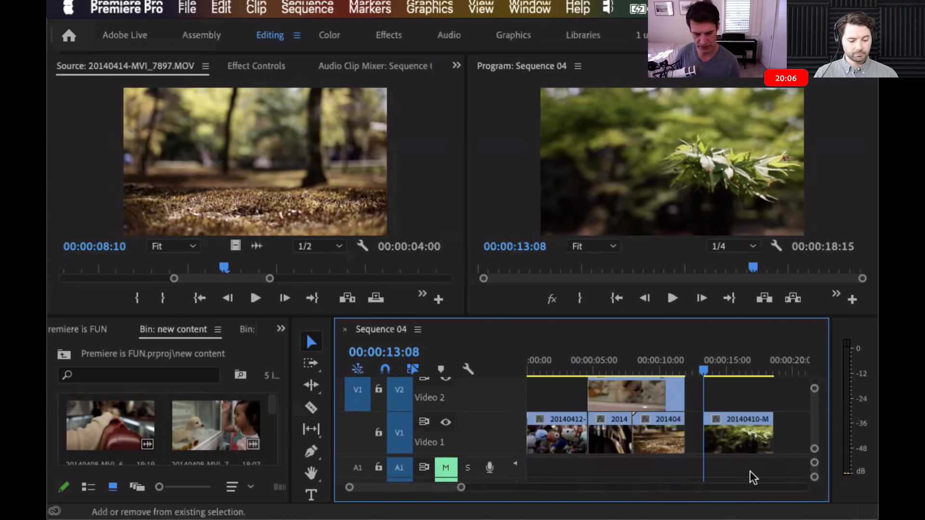
{"action": "left_click_drag", "start_coordinate": [734, 439], "coordinate": [725, 435]}
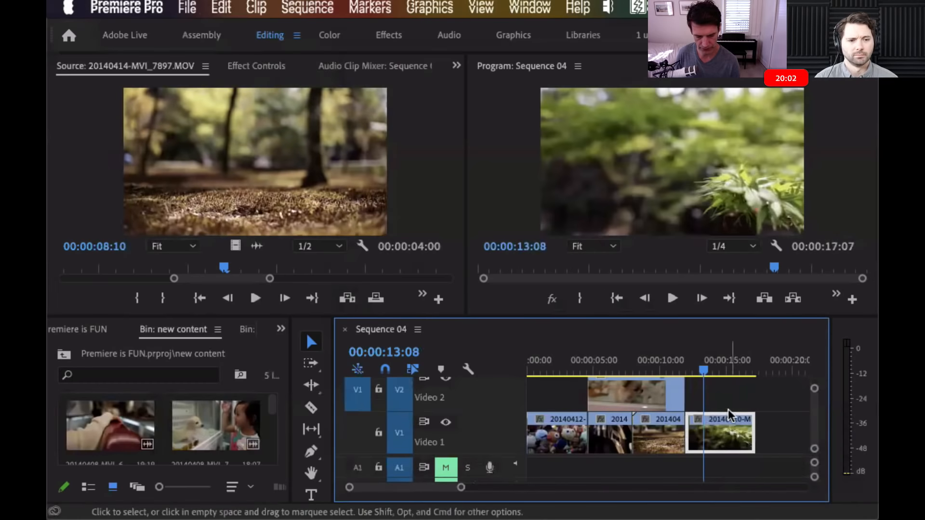
{"action": "left_click", "coordinate": [745, 392]}
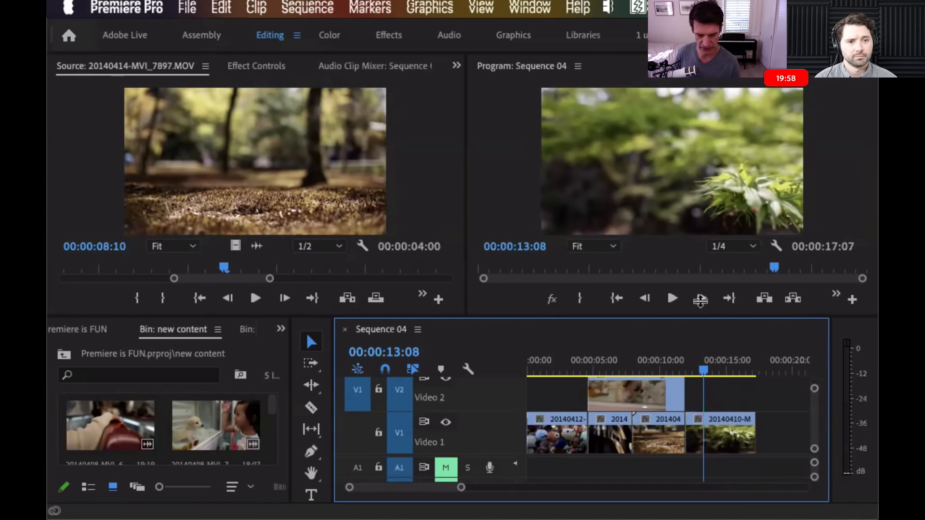
Make the timeline panel taller and adjust the divider between video and audio tracks to show Video 2 fully
{"action": "left_click_drag", "start_coordinate": [701, 316], "coordinate": [701, 301]}
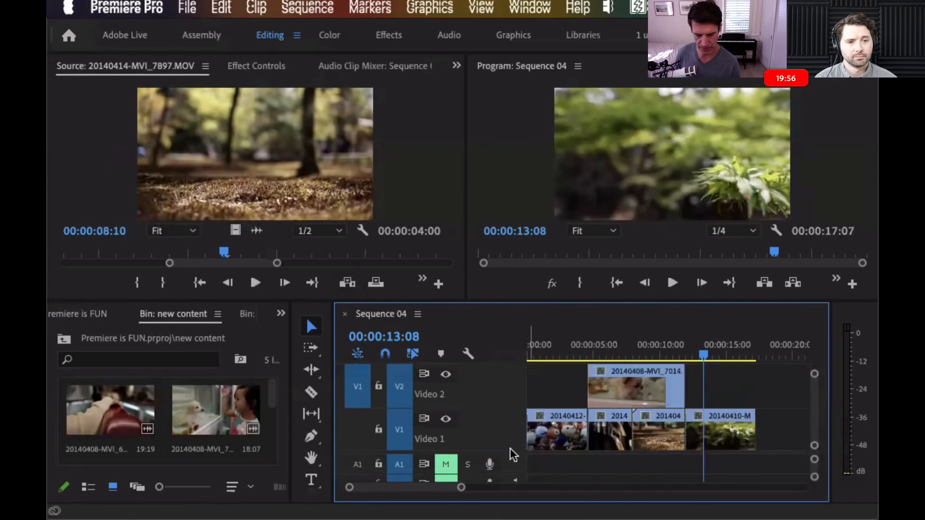
{"action": "left_click_drag", "start_coordinate": [512, 453], "coordinate": [514, 459]}
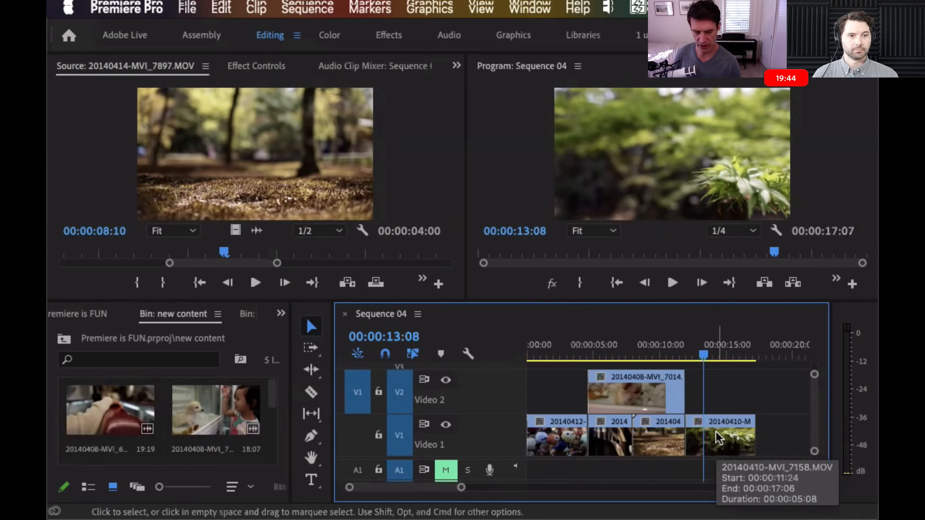
Load bin clip 20140408-MVI_7013.MOV in the Source Monitor, followed by the timeline instance of 20140410-MVI_7158.MOV
{"action": "double_click", "coordinate": [209, 403]}
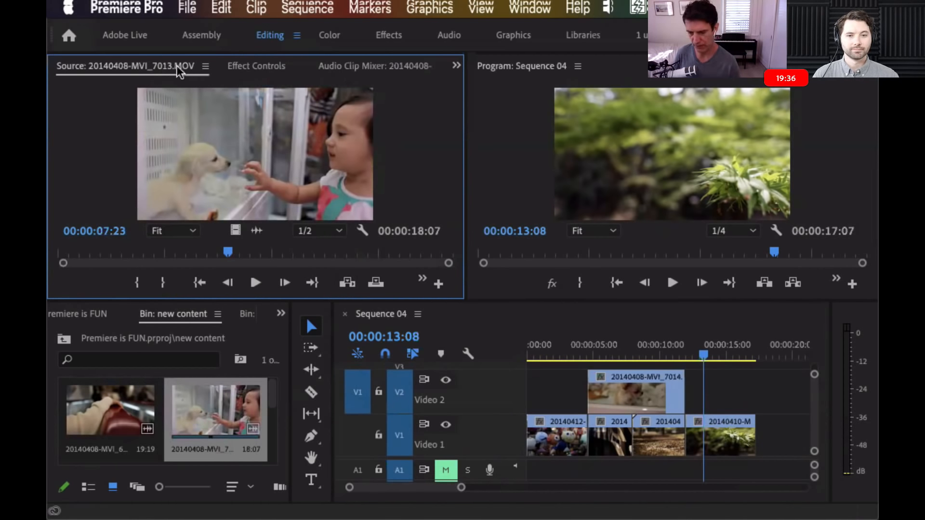
{"action": "left_click", "coordinate": [712, 440]}
{"action": "double_click", "coordinate": [712, 440]}
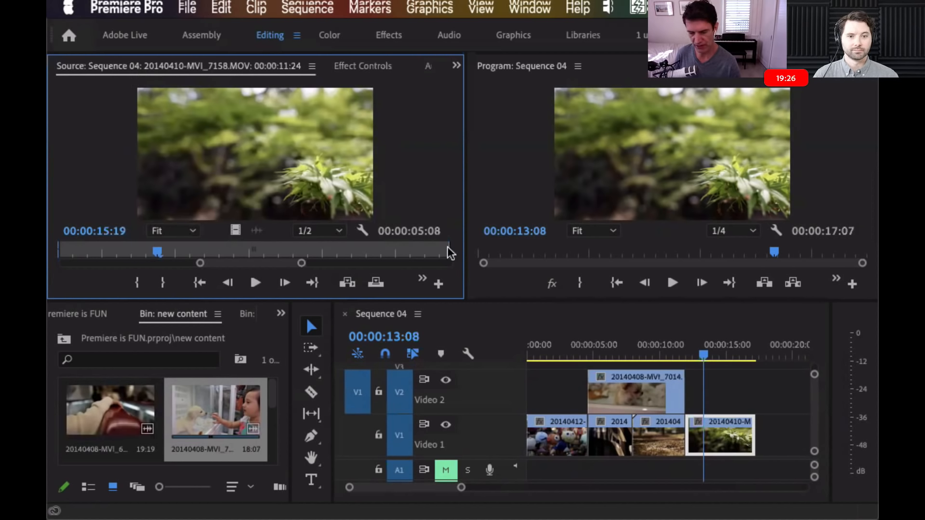
Trim the timeline instance's Out point to a 00:00:02:21 duration in the Source Monitor, then extend its end in the timeline to 00:00:06:01
{"action": "left_click_drag", "start_coordinate": [448, 251], "coordinate": [266, 251]}
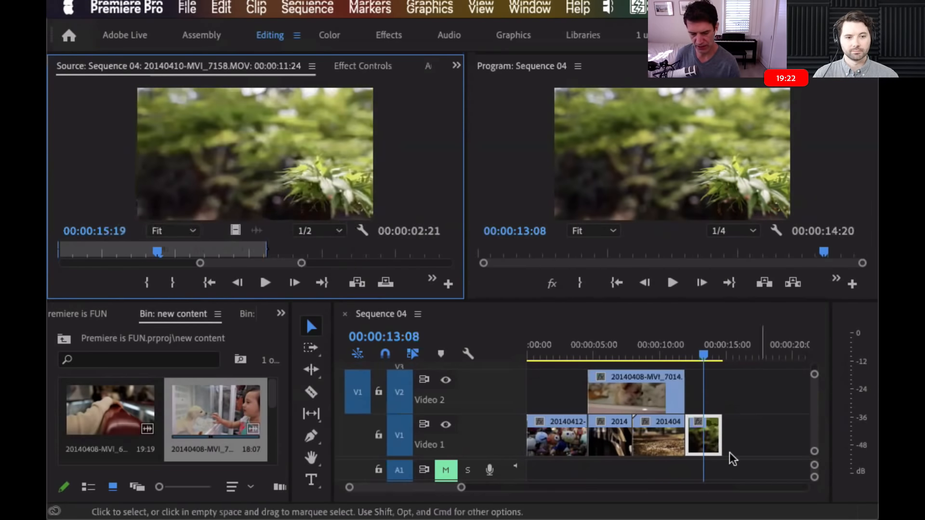
{"action": "left_click_drag", "start_coordinate": [721, 433], "coordinate": [763, 433]}
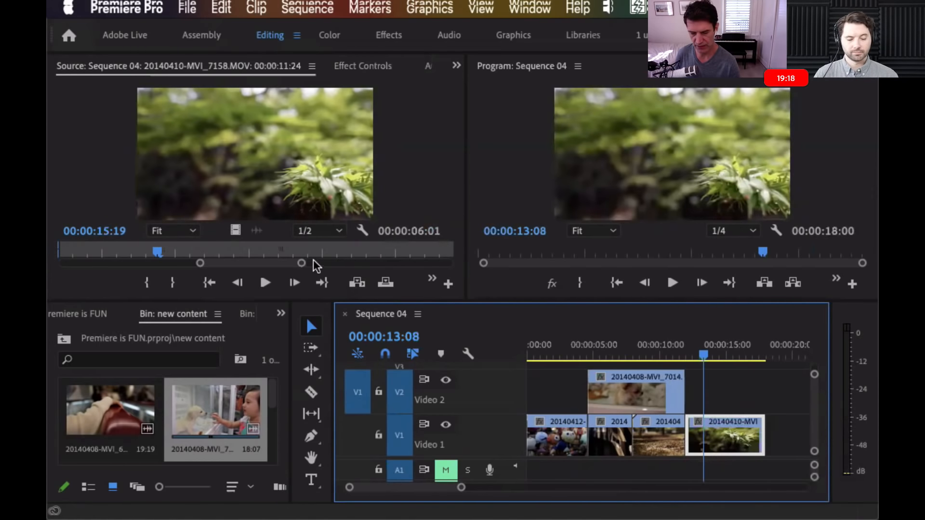
{"action": "left_click_drag", "start_coordinate": [301, 263], "coordinate": [366, 264]}
{"action": "left_click", "coordinate": [737, 394]}
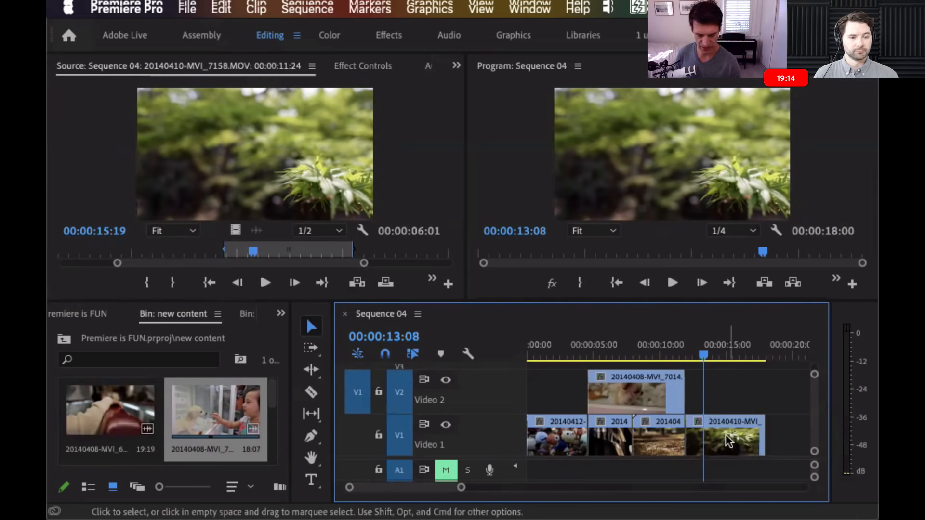
Select the last V1 clip and use Match Frame to load its original bin clip, 20140410-MVI_7158.MOV, in the Source Monitor
{"action": "left_click", "coordinate": [734, 419]}
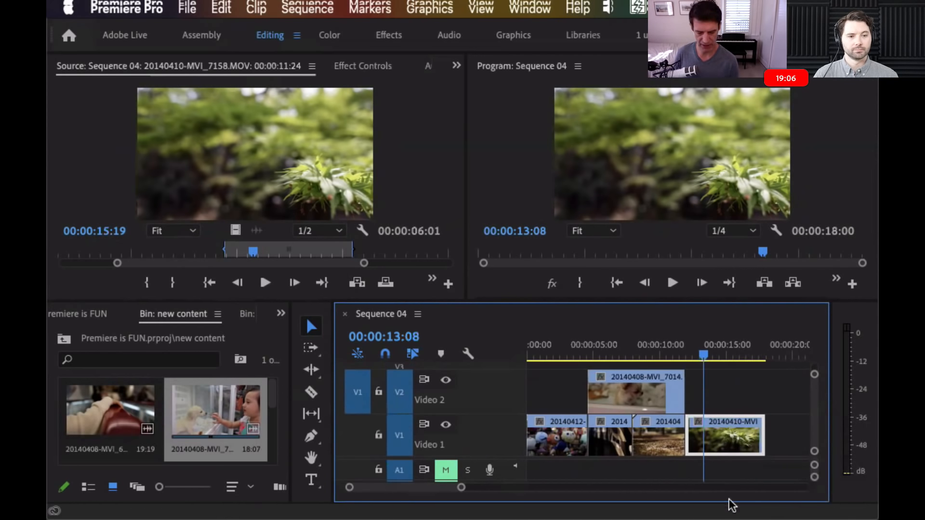
{"action": "left_click", "coordinate": [769, 390]}
{"action": "left_click", "coordinate": [725, 432]}
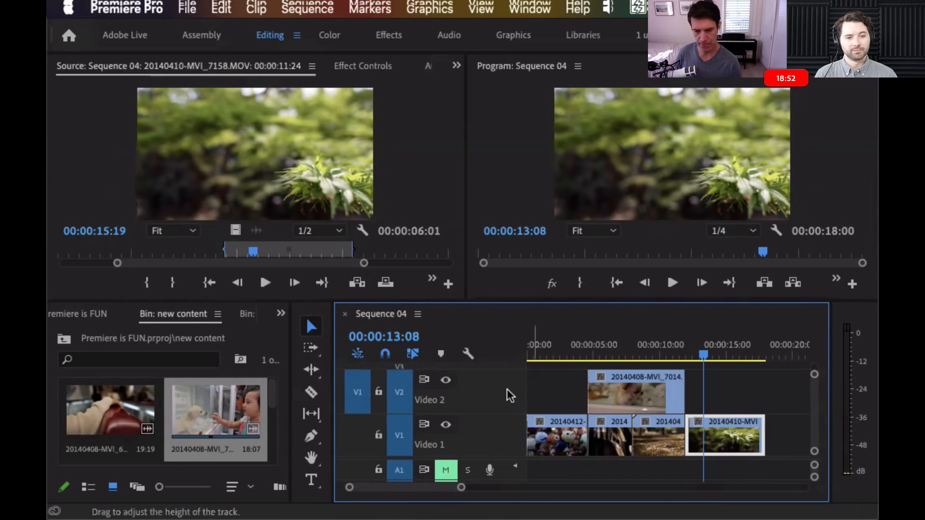
{"action": "left_click", "coordinate": [385, 9]}
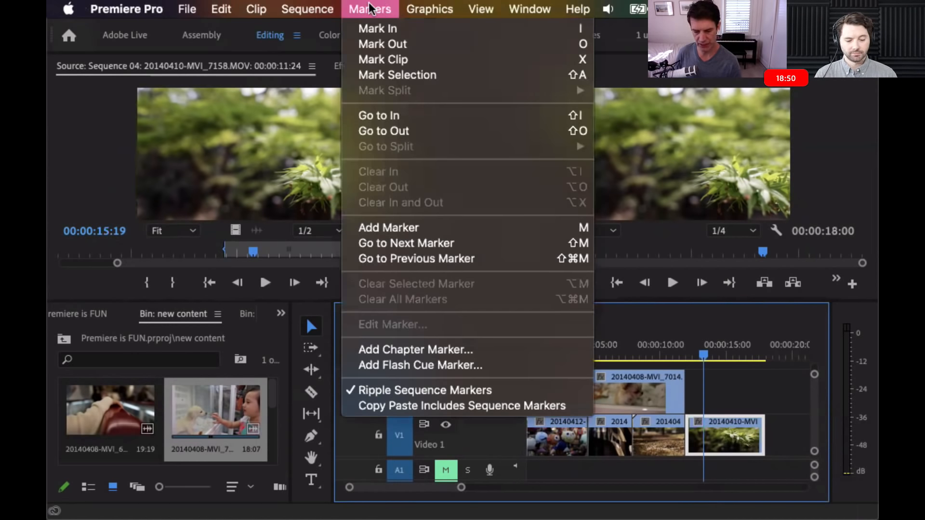
{"action": "mouse_move", "coordinate": [308, 9]}
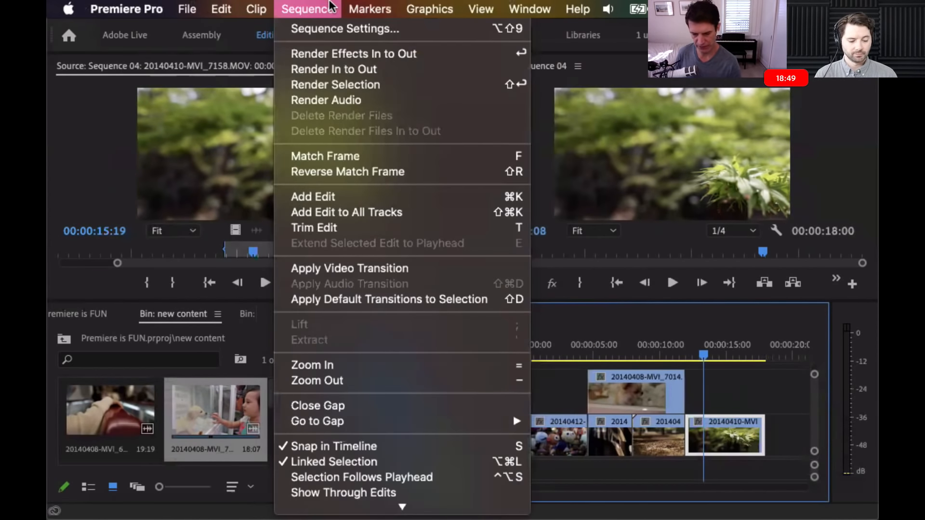
{"action": "left_click", "coordinate": [384, 157]}
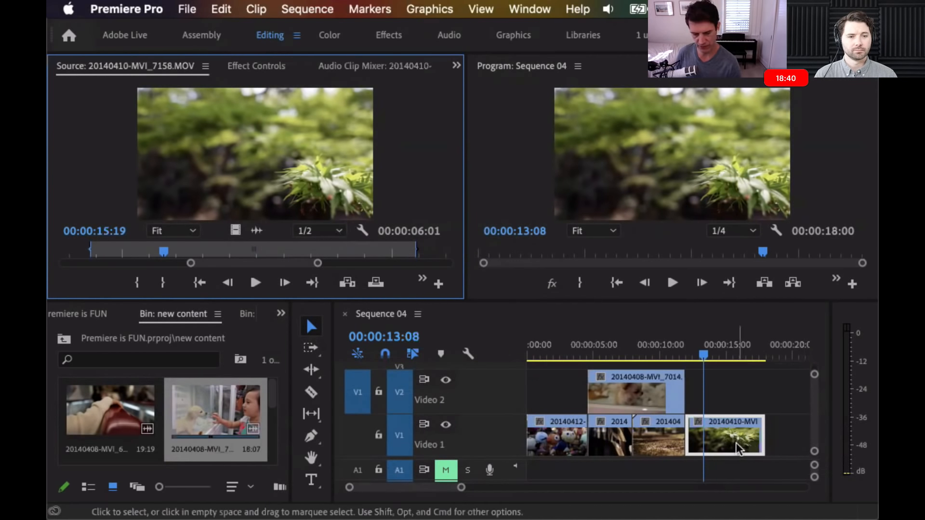
Load the timeline instance of the last V1 clip in the Source Monitor, then use Match Frame to return to its bin clip
{"action": "double_click", "coordinate": [722, 439]}
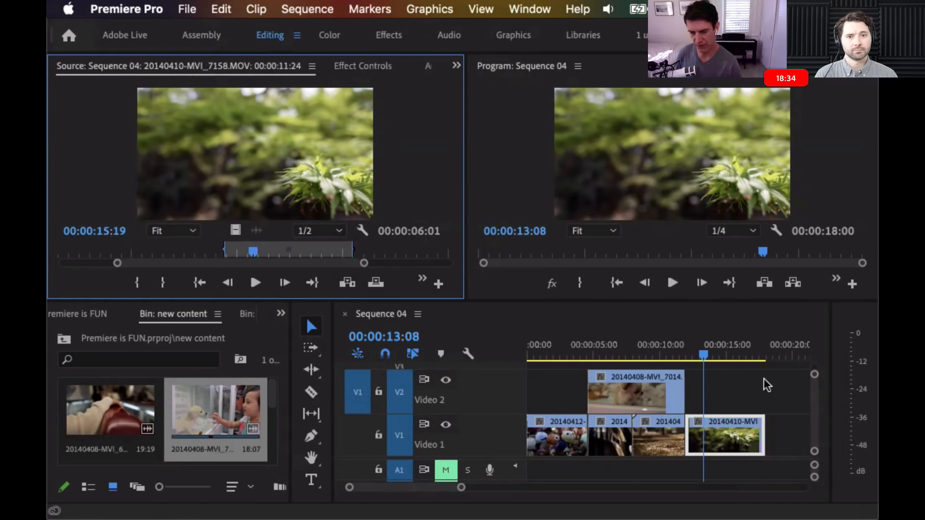
{"action": "left_click", "coordinate": [718, 433]}
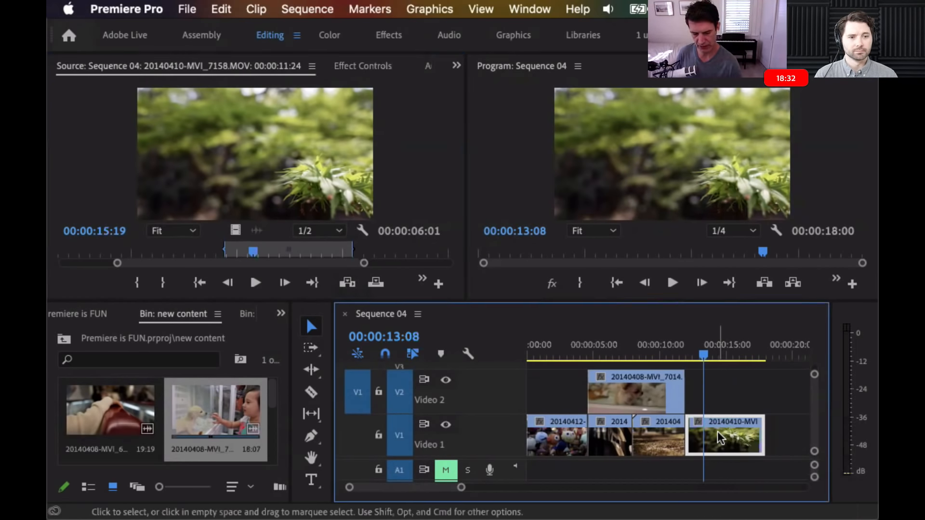
{"action": "key", "text": "f"}
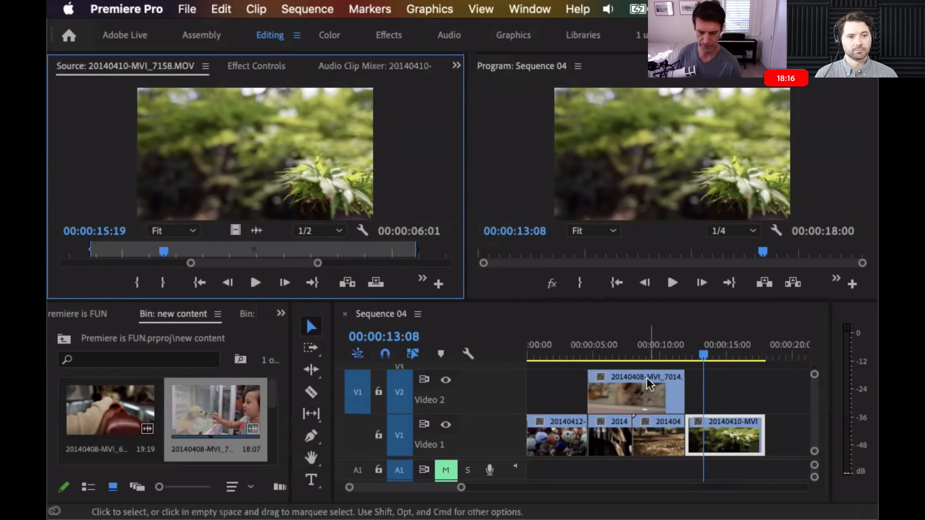
Move the playhead to 00:00:09:17, load the third V1 clip's timeline instance in the Source Monitor, and show its full duration there
{"action": "left_click", "coordinate": [656, 357]}
{"action": "left_click", "coordinate": [659, 433]}
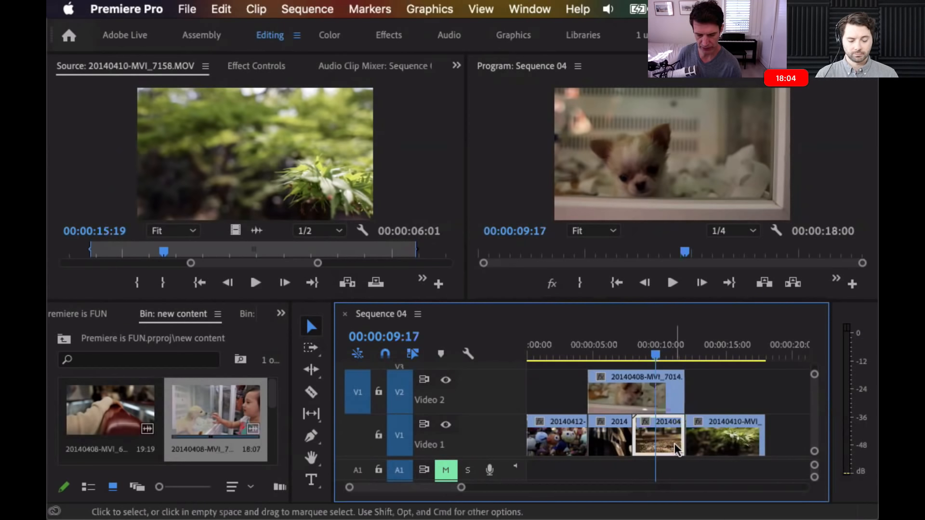
{"action": "double_click", "coordinate": [661, 440]}
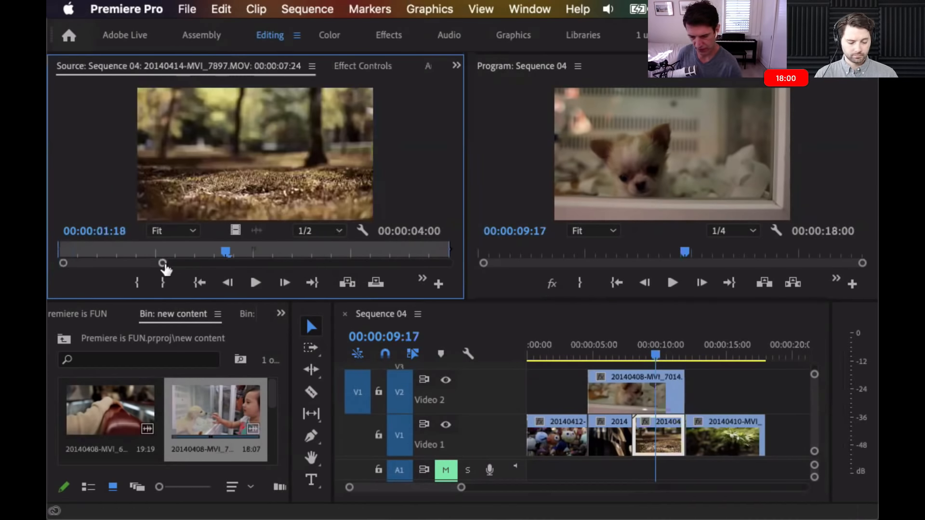
{"action": "left_click_drag", "start_coordinate": [163, 264], "coordinate": [508, 280]}
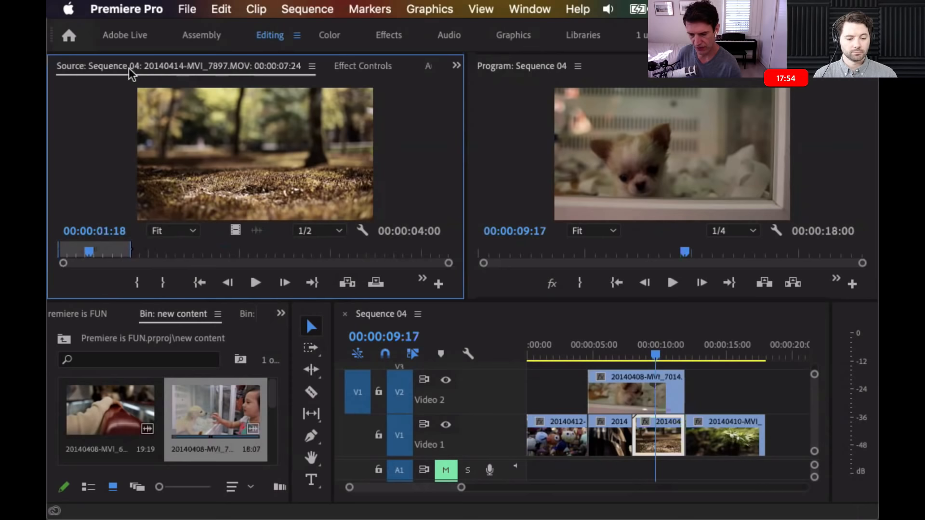
Match Frame the third V1 clip to load bin clip 20140414-MVI_7897.MOV and show its full duration in the Source Monitor
{"action": "left_click", "coordinate": [660, 434]}
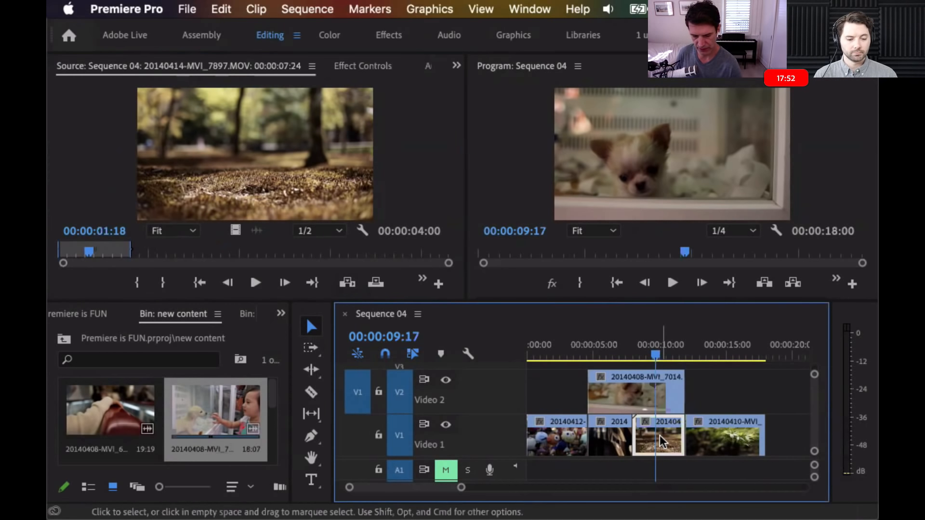
{"action": "double_click", "coordinate": [660, 435]}
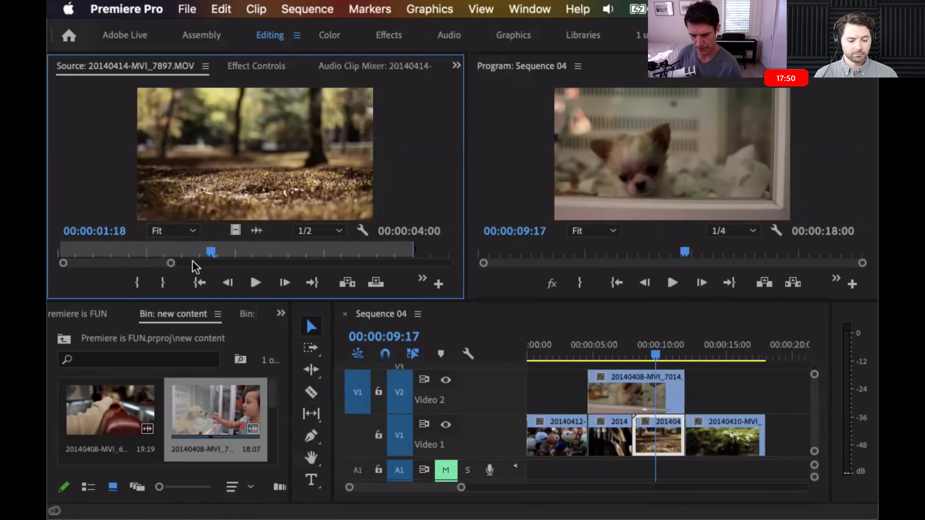
{"action": "left_click_drag", "start_coordinate": [171, 264], "coordinate": [550, 261]}
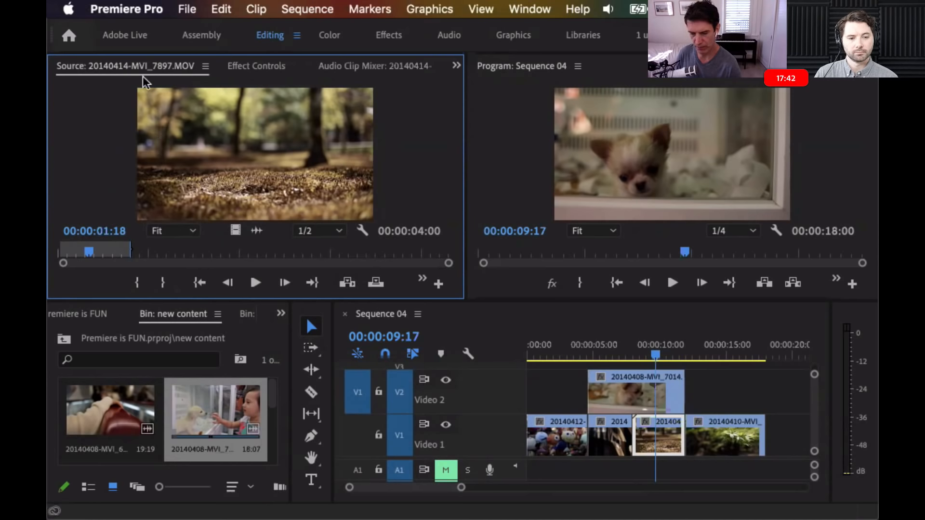
Move the playhead to 00:00:14:02 and Match Frame the last V1 clip to load bin clip 20140410-MVI_7158.MOV in the Source Monitor
{"action": "left_click", "coordinate": [715, 356]}
{"action": "left_click", "coordinate": [720, 436]}
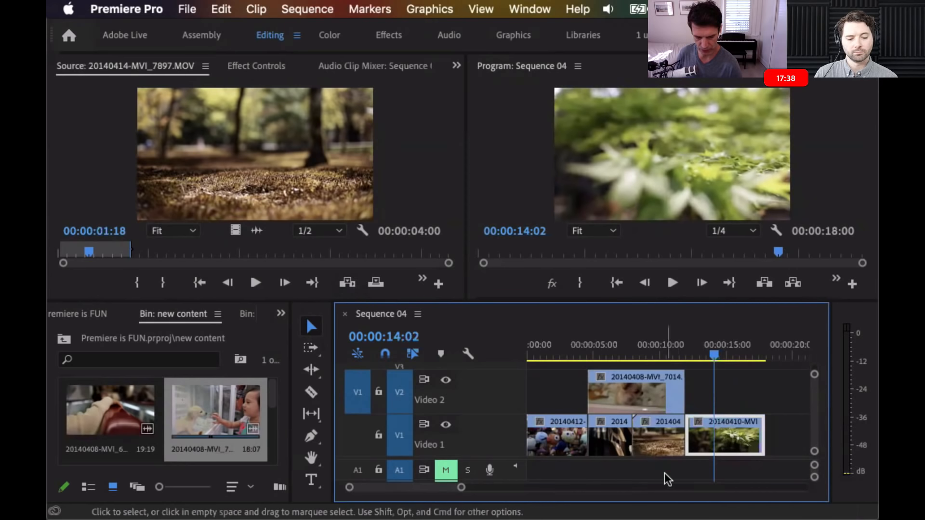
{"action": "double_click", "coordinate": [715, 432]}
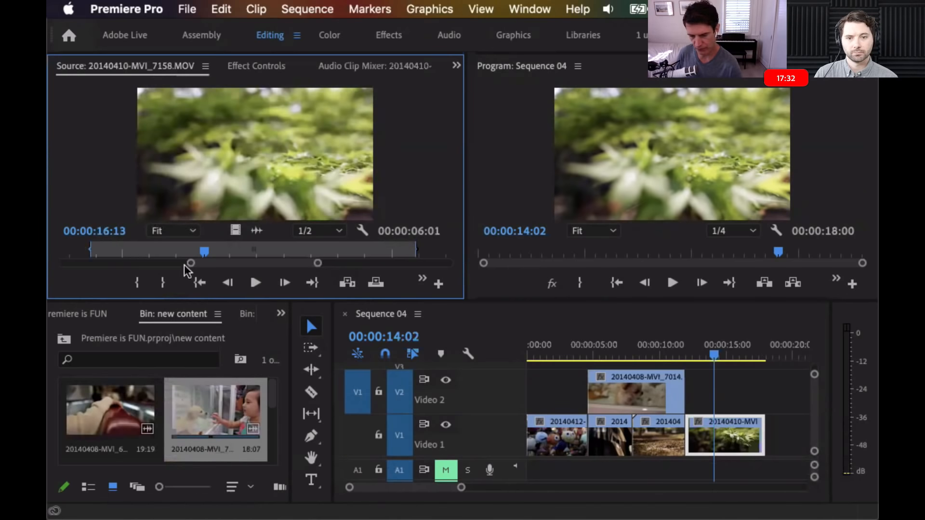
{"action": "left_click_drag", "start_coordinate": [190, 263], "coordinate": [91, 262]}
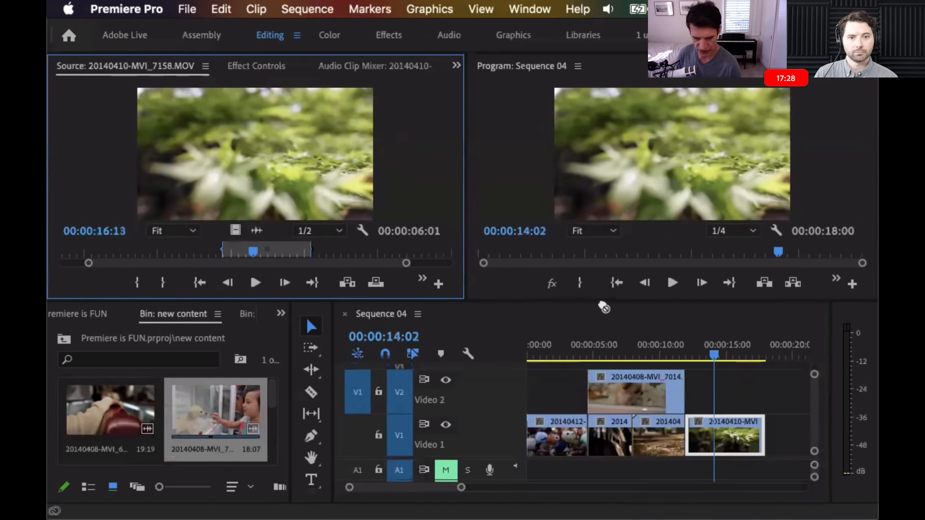
Turn on source patching for A1, try adding the source clip with its audio over the last V1 clip, then undo that edit
{"action": "mouse_move", "coordinate": [689, 434]}
{"action": "left_mouse_down"}
{"action": "mouse_move", "coordinate": [742, 382]}
{"action": "mouse_move", "coordinate": [710, 436]}
{"action": "mouse_move", "coordinate": [701, 432]}
{"action": "left_mouse_up"}
{"action": "key", "text": "Delete"}
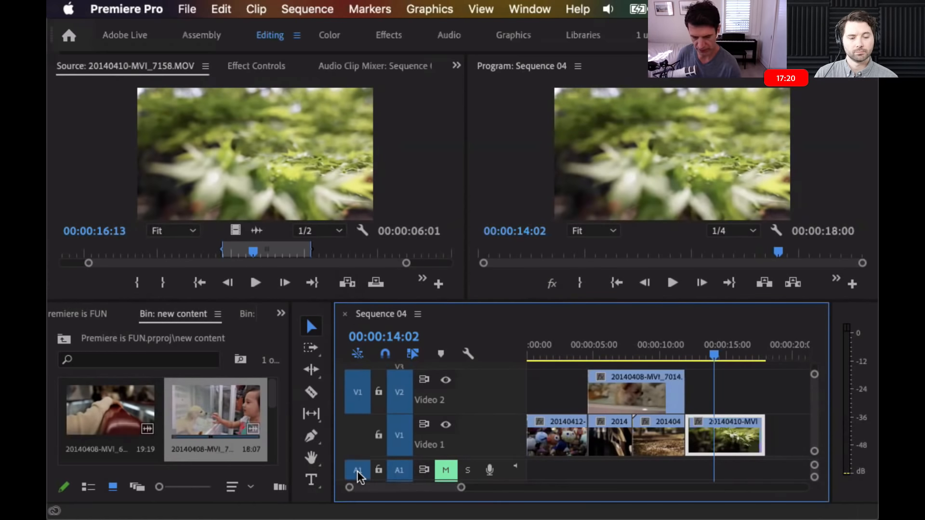
{"action": "left_click_drag", "start_coordinate": [249, 121], "coordinate": [695, 436]}
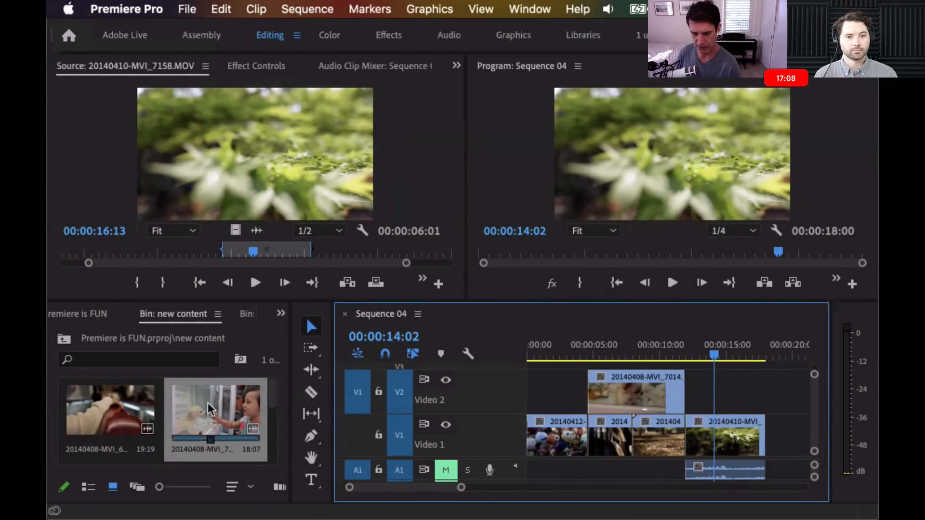
{"action": "key", "text": "Delete"}
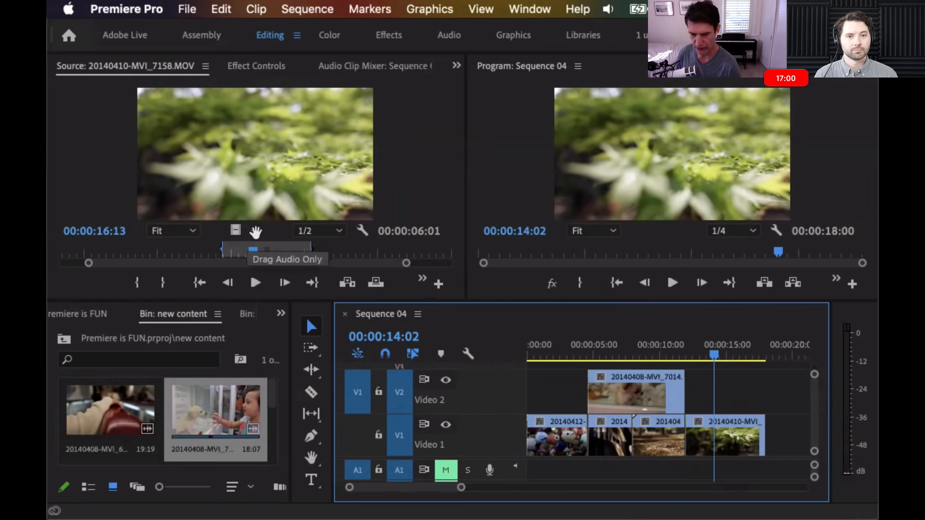
Add only the source clip's audio to A1 beneath the last V1 clip, then move the playhead to 00:00:13:07
{"action": "left_click_drag", "start_coordinate": [255, 232], "coordinate": [682, 475]}
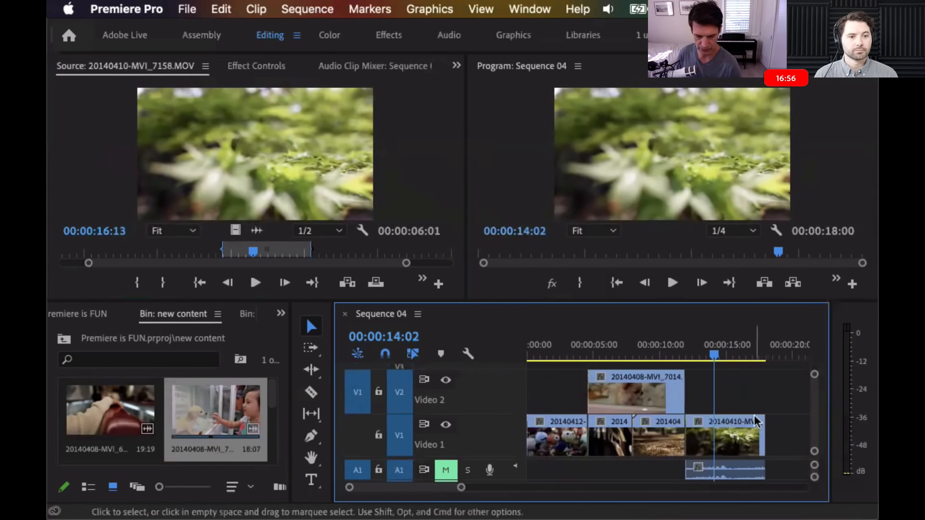
{"action": "left_click", "coordinate": [704, 354]}
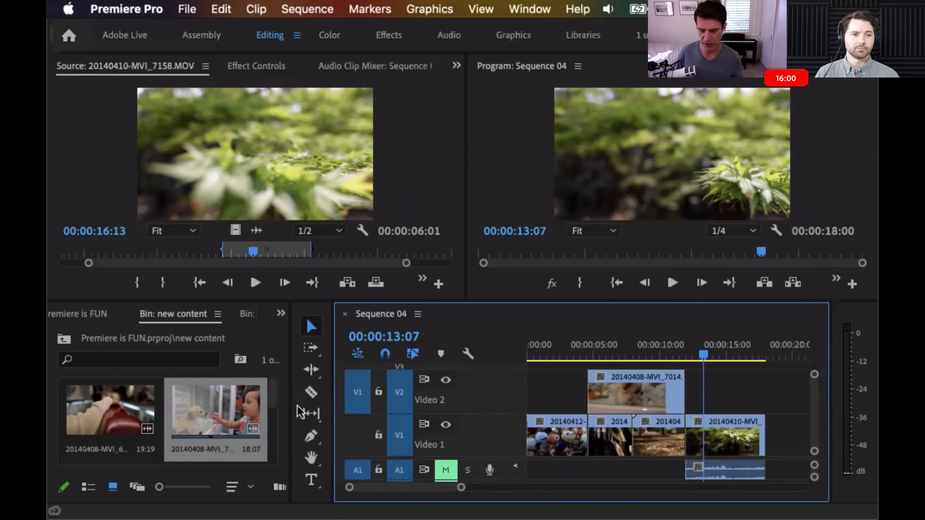
Switch the new content bin to list view, go up to the project's root level, and show it as a list too
{"action": "left_click", "coordinate": [90, 488]}
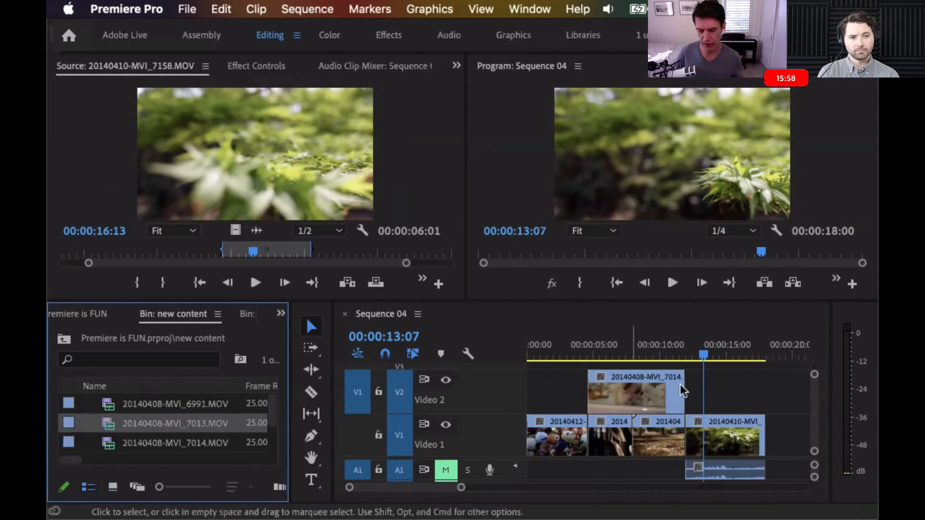
{"action": "left_click", "coordinate": [69, 341]}
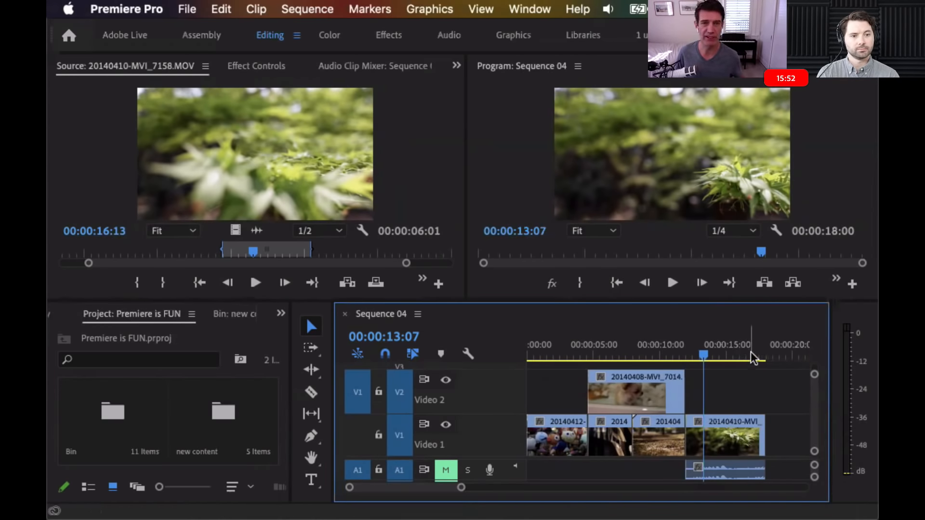
{"action": "left_click", "coordinate": [88, 486]}
Reveal the last V1 clip in the project and reduce the bin's thumbnail size
{"action": "right_click", "coordinate": [722, 433]}
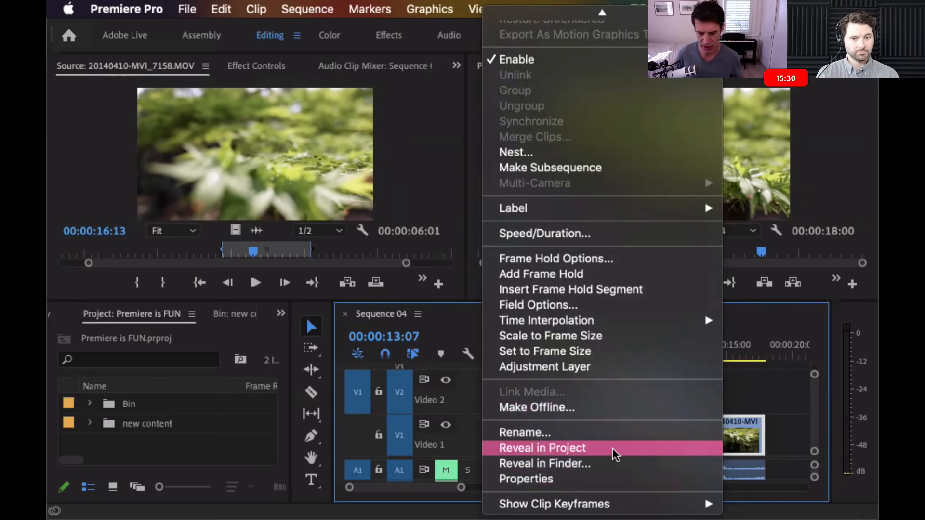
{"action": "left_click", "coordinate": [620, 444]}
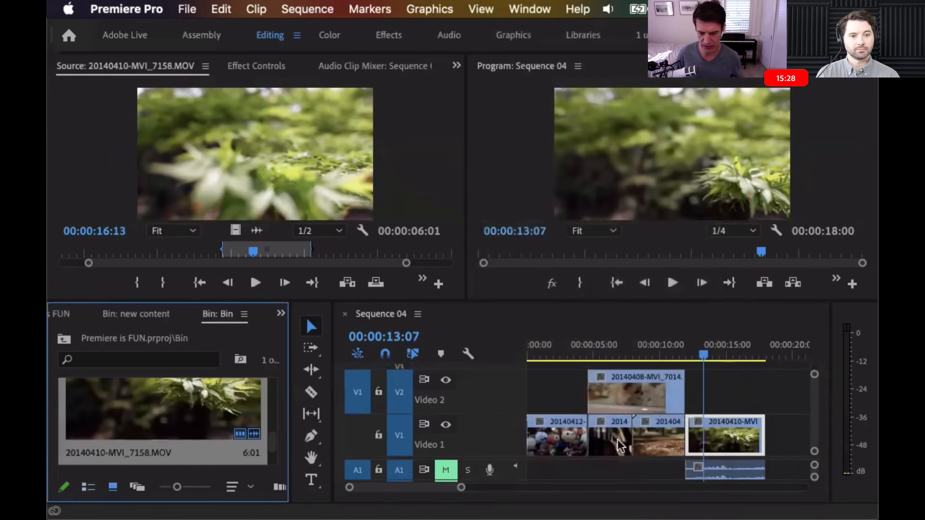
{"action": "left_click_drag", "start_coordinate": [271, 438], "coordinate": [272, 435]}
{"action": "left_click_drag", "start_coordinate": [177, 487], "coordinate": [166, 487]}
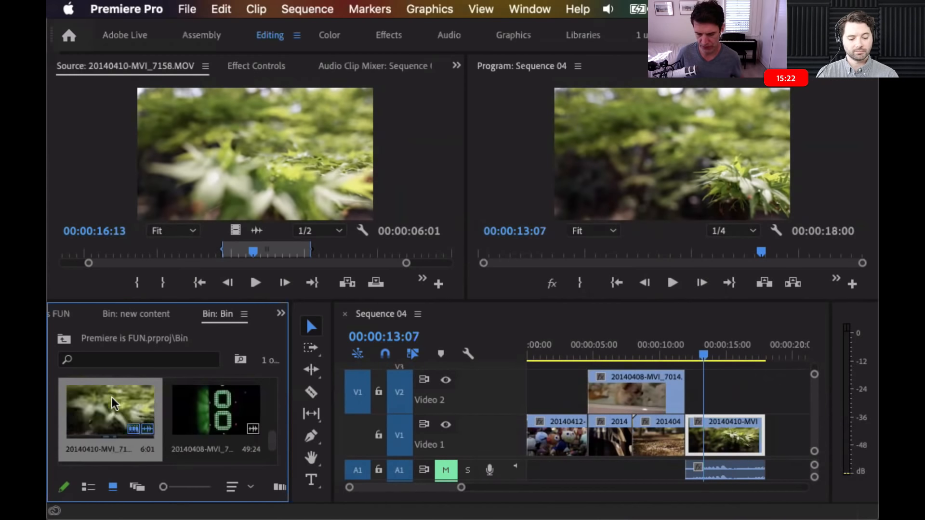
Reveal the last V1 clip's media file in Finder, then return to Premiere Pro
{"action": "right_click", "coordinate": [725, 430]}
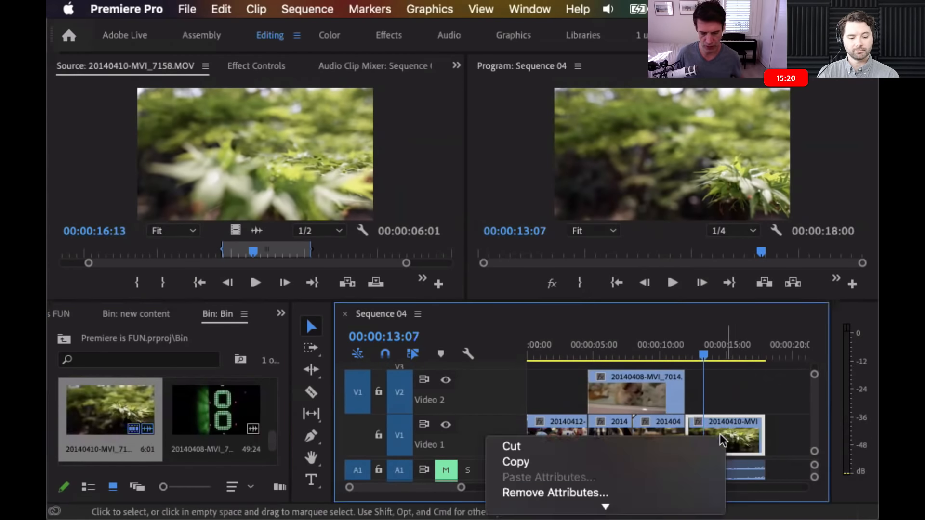
{"action": "scroll", "coordinate": [601, 505], "scroll_direction": "down", "scroll_amount": 10}
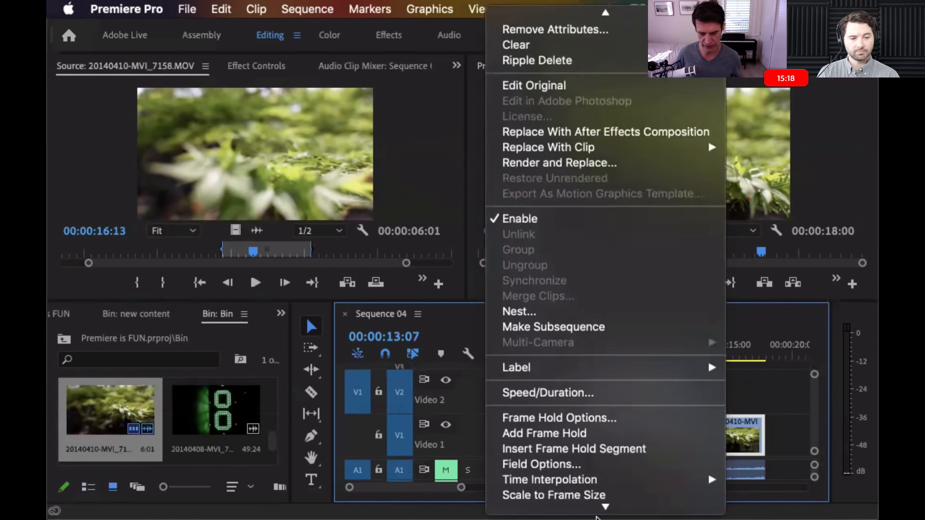
{"action": "scroll", "coordinate": [595, 474], "scroll_direction": "down", "scroll_amount": 3}
{"action": "left_click", "coordinate": [609, 466]}
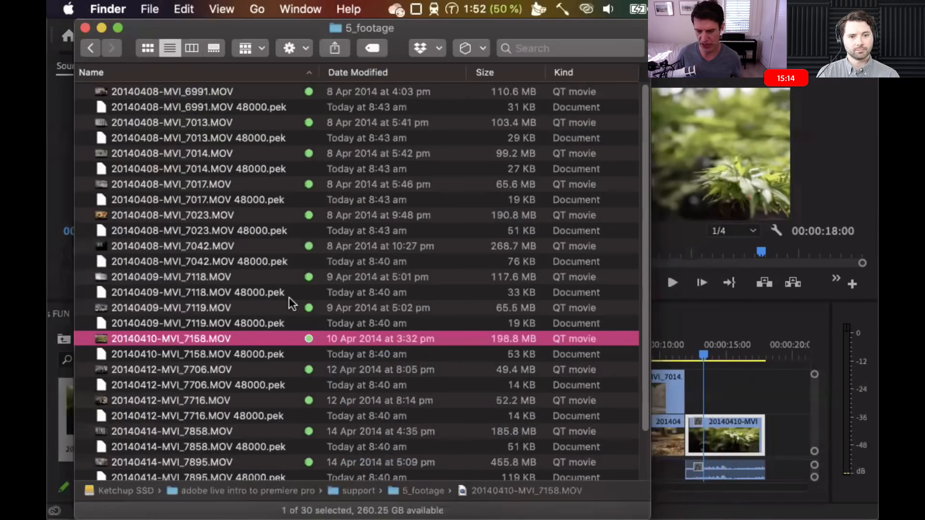
{"action": "left_click", "coordinate": [763, 383]}
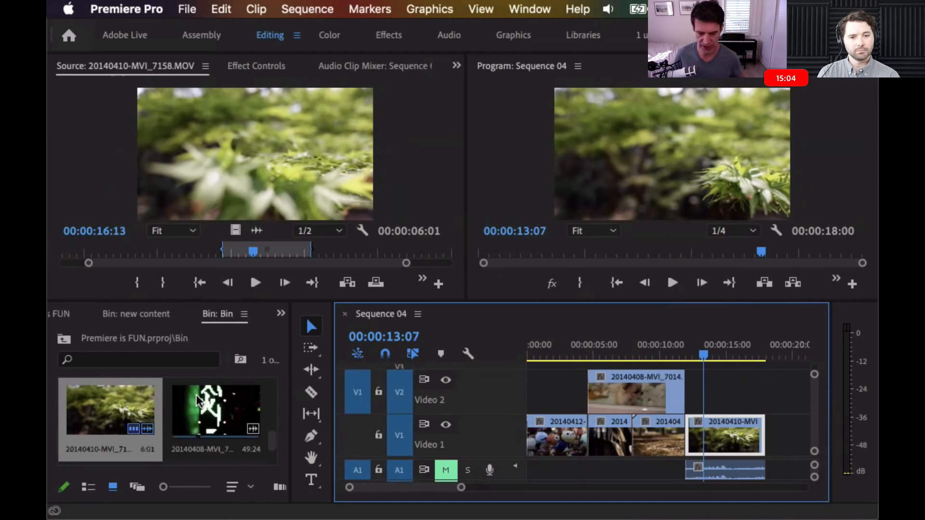
Maximize the Bin panel and open the candle clip 20140414-MVI_7858.MOV in the Source Monitor
{"action": "key", "text": "grave"}
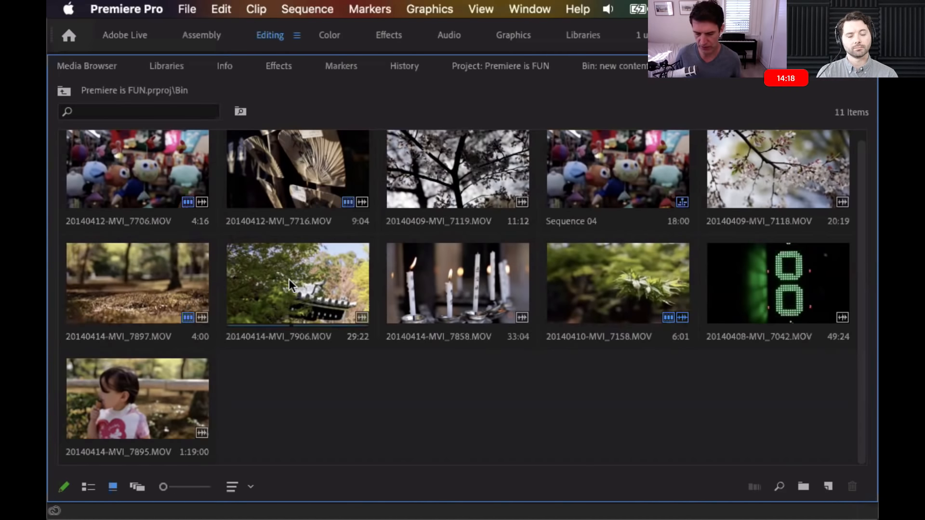
{"action": "left_click", "coordinate": [453, 289]}
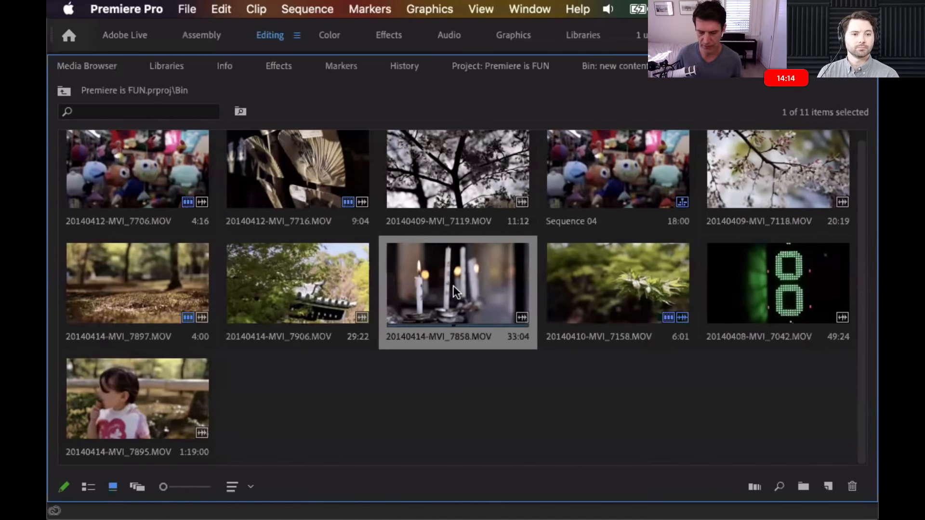
{"action": "double_click", "coordinate": [451, 288]}
Mark a 00:00:09:03 In-to-Out range with its Out at 00:00:24:01 and add it after the last clip, with video on V2
{"action": "left_click_drag", "start_coordinate": [243, 252], "coordinate": [234, 251]}
{"action": "key", "text": "i"}
{"action": "left_click", "coordinate": [338, 252]}
{"action": "key", "text": "o"}
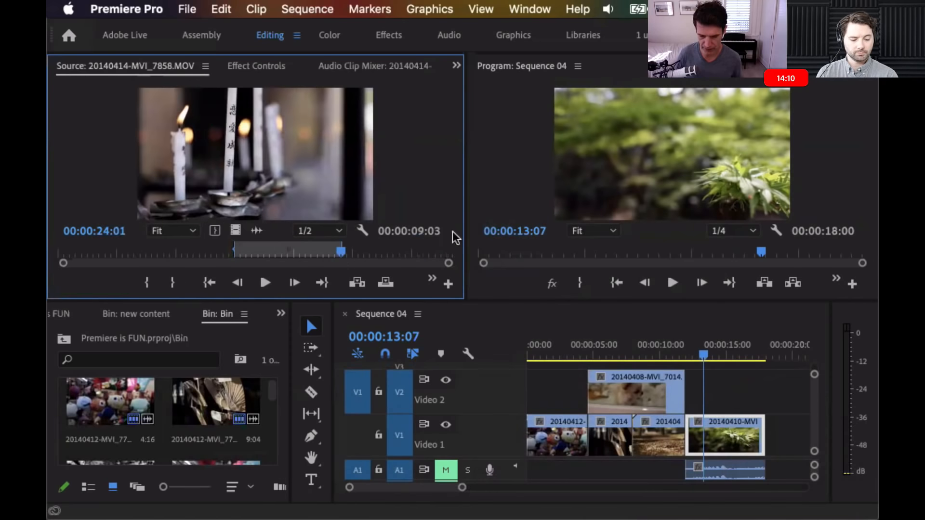
{"action": "left_click_drag", "start_coordinate": [217, 128], "coordinate": [773, 173]}
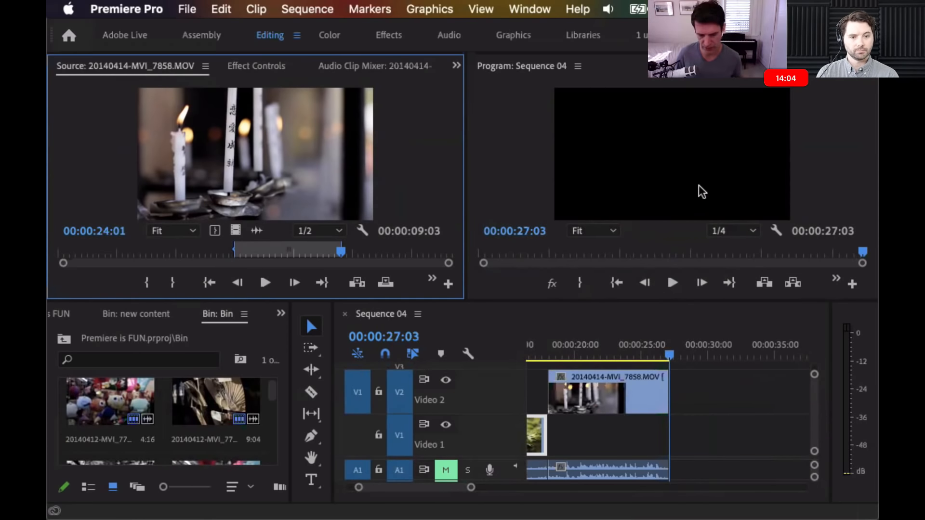
Maximize the Bin panel to examine the usage badge on 20140414-MVI_7858.MOV, then restore the panel layout
{"action": "key", "text": "grave"}
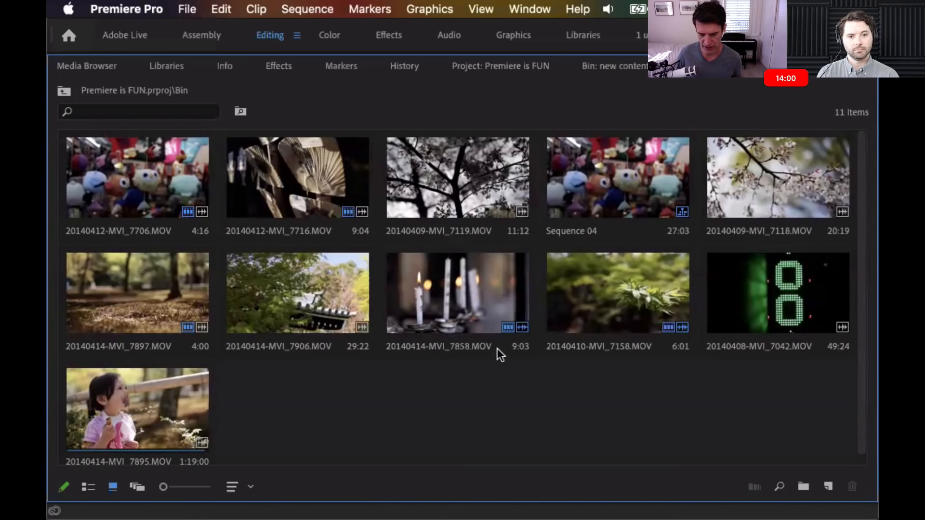
{"action": "mouse_move", "coordinate": [506, 328]}
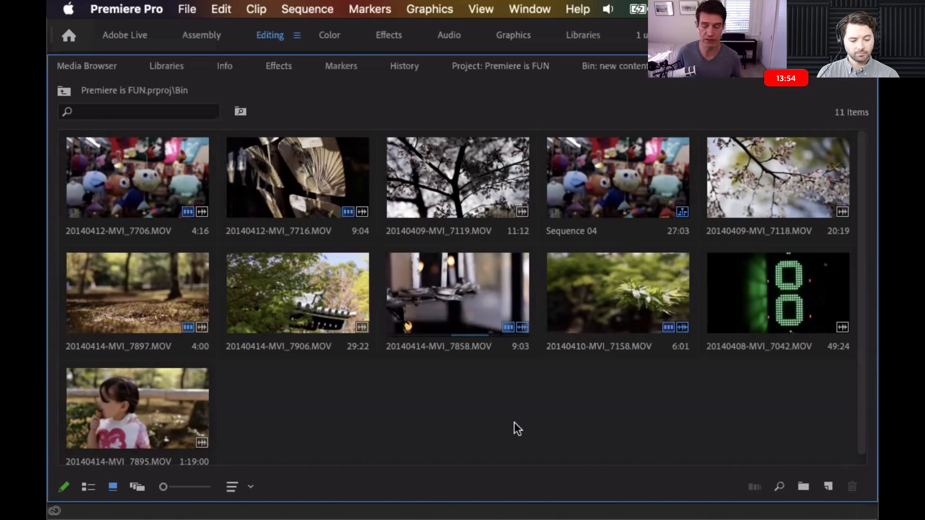
{"action": "key", "text": "grave"}
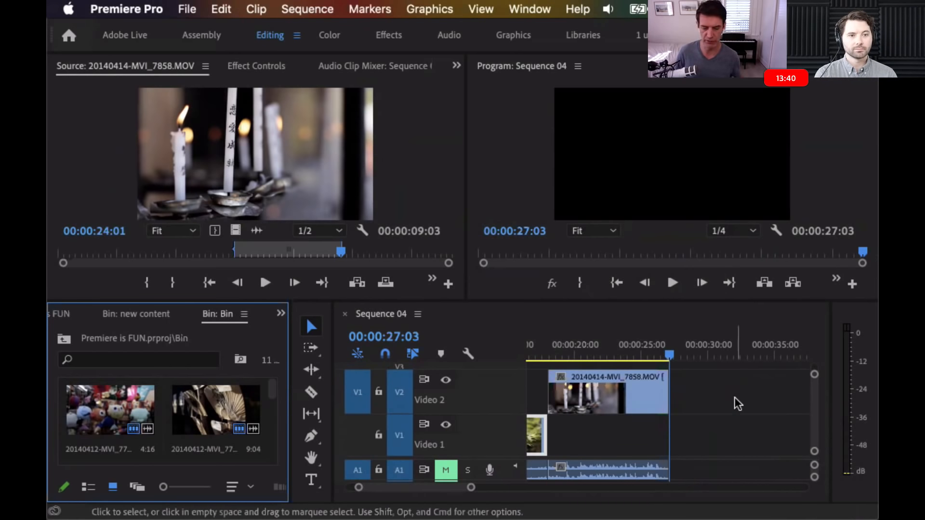
Select the 20140414-MVI_7858.MOV clip on V2 and fit the whole sequence in the timeline
{"action": "left_click_drag", "start_coordinate": [729, 443], "coordinate": [670, 394]}
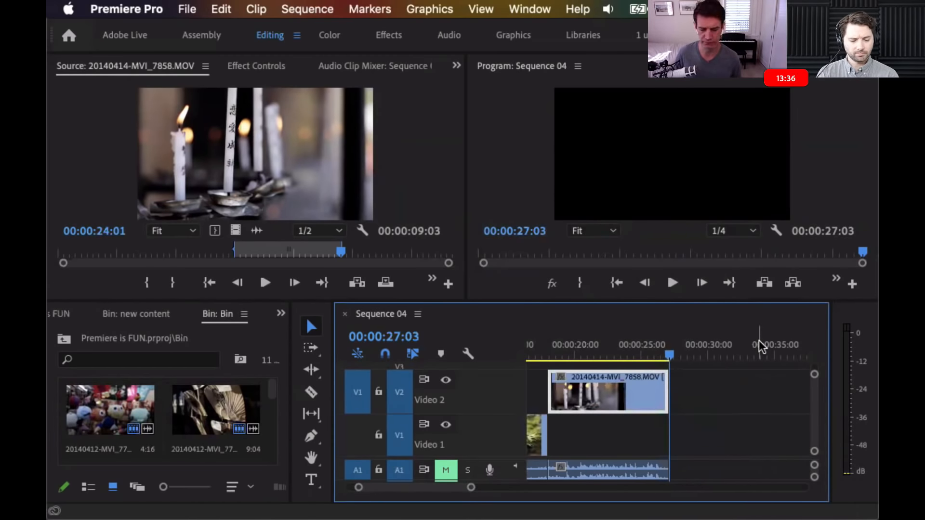
{"action": "key", "text": "backslash"}
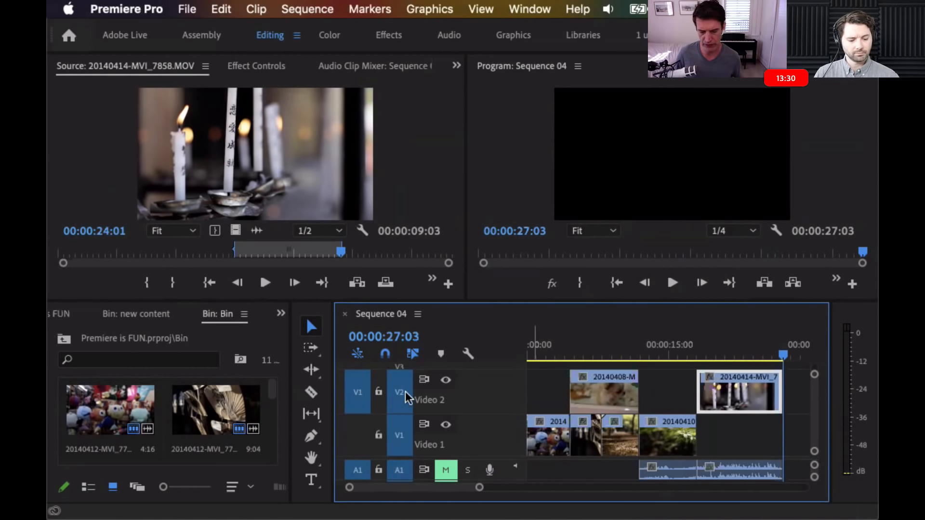
Delete both audio clips from A1 without removing the video clips above them
{"action": "mouse_move", "coordinate": [742, 392]}
{"action": "left_mouse_down"}
{"action": "mouse_move", "coordinate": [747, 426]}
{"action": "mouse_move", "coordinate": [731, 407]}
{"action": "mouse_move", "coordinate": [741, 431]}
{"action": "mouse_move", "coordinate": [732, 430]}
{"action": "mouse_move", "coordinate": [732, 400]}
{"action": "left_mouse_up"}
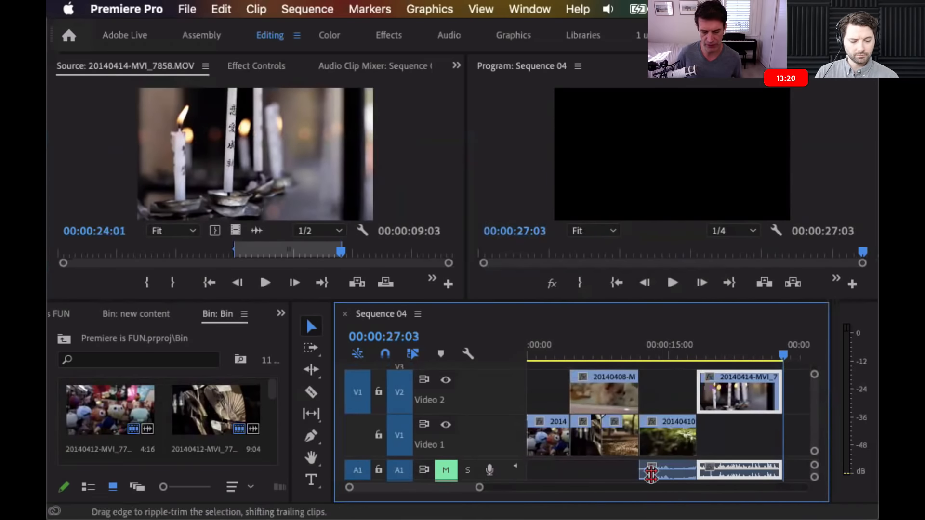
{"action": "left_click", "coordinate": [660, 472]}
{"action": "left_click_drag", "start_coordinate": [795, 468], "coordinate": [737, 474]}
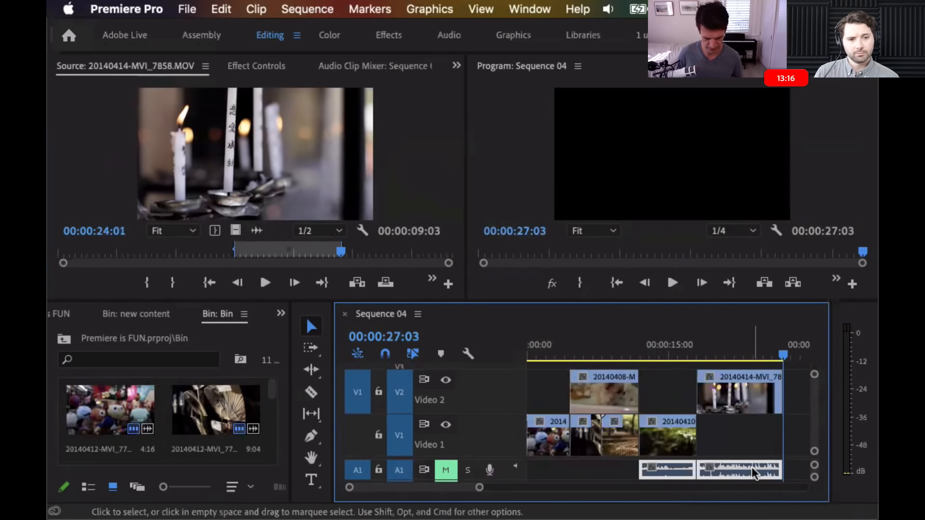
{"action": "key", "text": "Delete"}
Move the candle clip from V2 to V1 after the leaves clip and trim its end to 00:00:23:00
{"action": "left_click_drag", "start_coordinate": [729, 398], "coordinate": [709, 414]}
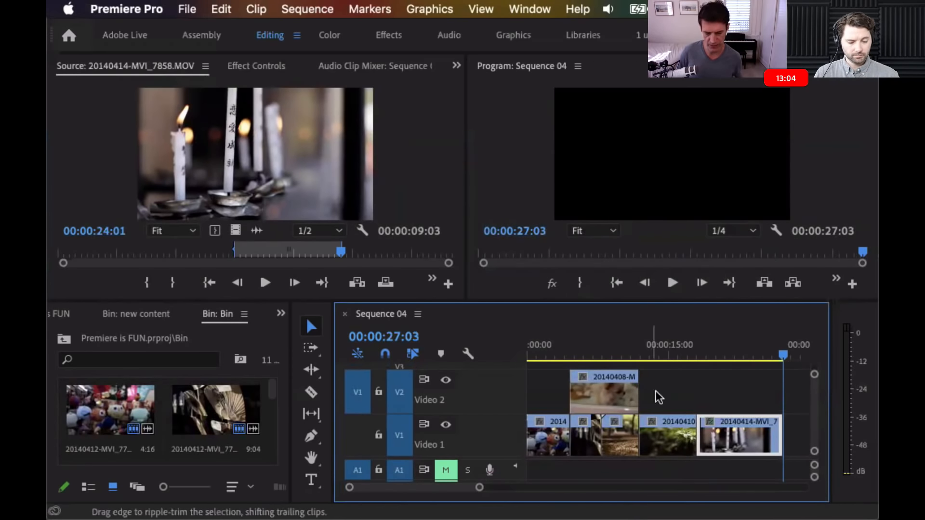
{"action": "left_click", "coordinate": [691, 349]}
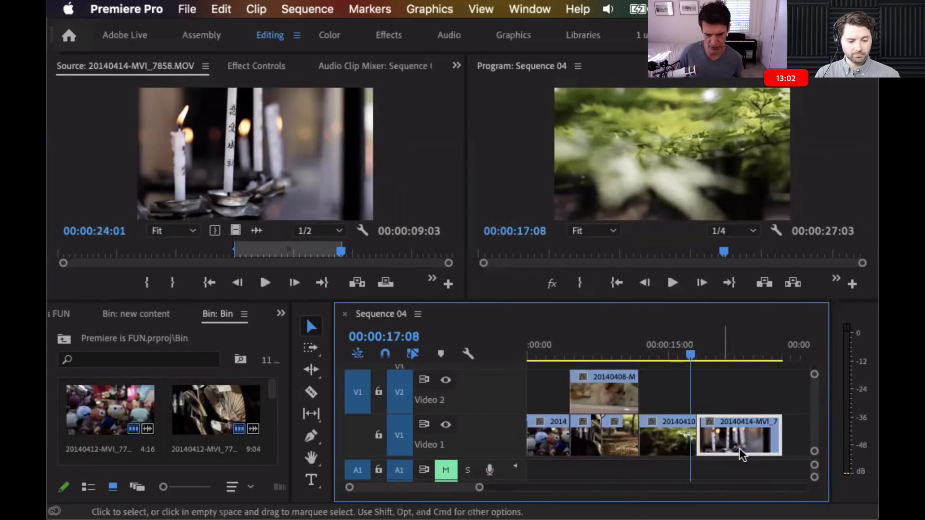
{"action": "left_click_drag", "start_coordinate": [782, 438], "coordinate": [744, 441]}
{"action": "left_click", "coordinate": [714, 357]}
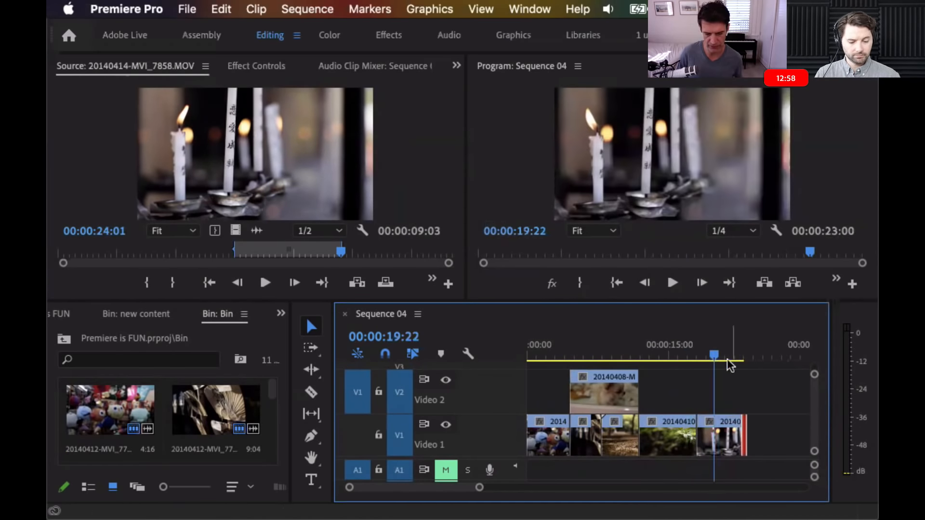
{"action": "left_click", "coordinate": [671, 356]}
{"action": "left_click_drag", "start_coordinate": [669, 352], "coordinate": [669, 352]}
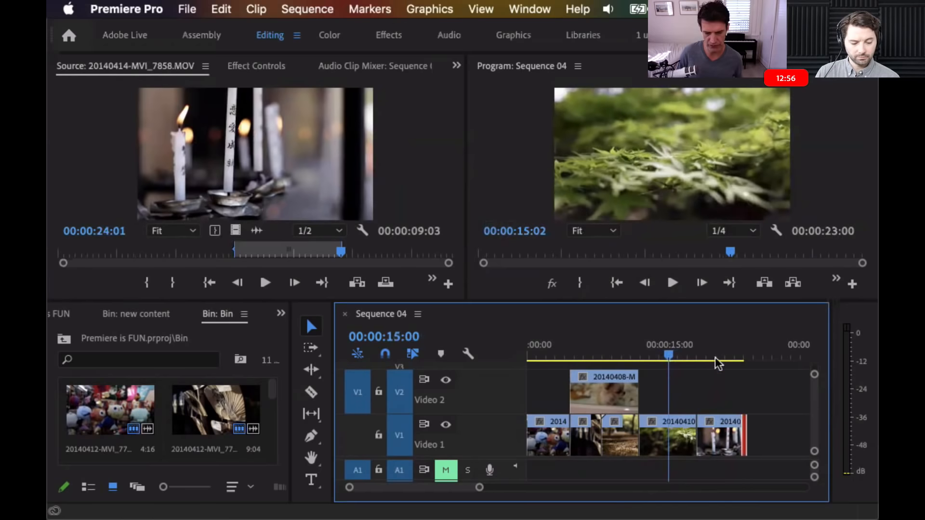
{"action": "left_click", "coordinate": [733, 402]}
Try placing the candle clip ahead of the leaves clip on V1 as a rearrange edit and as an overwrite, undoing each attempt
{"action": "left_click_drag", "start_coordinate": [711, 431], "coordinate": [730, 440]}
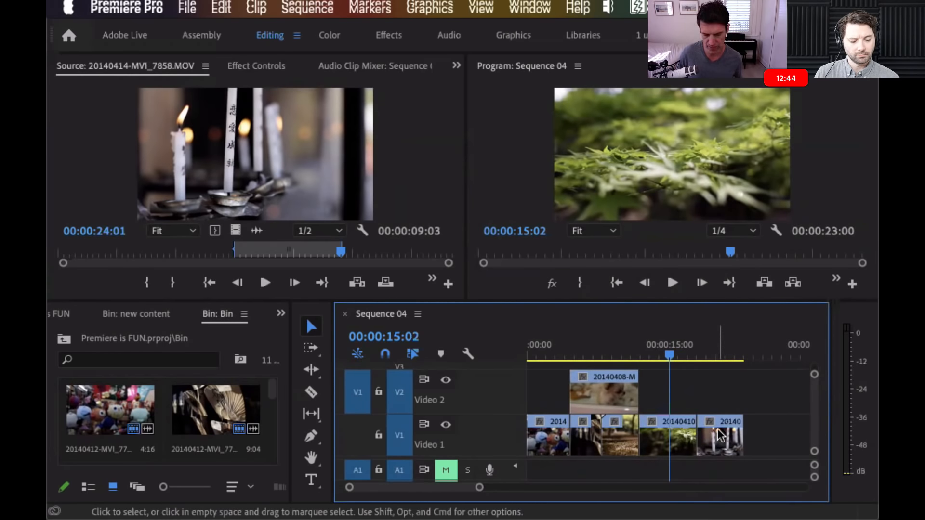
{"action": "left_click_drag", "start_coordinate": [720, 433], "coordinate": [655, 436]}
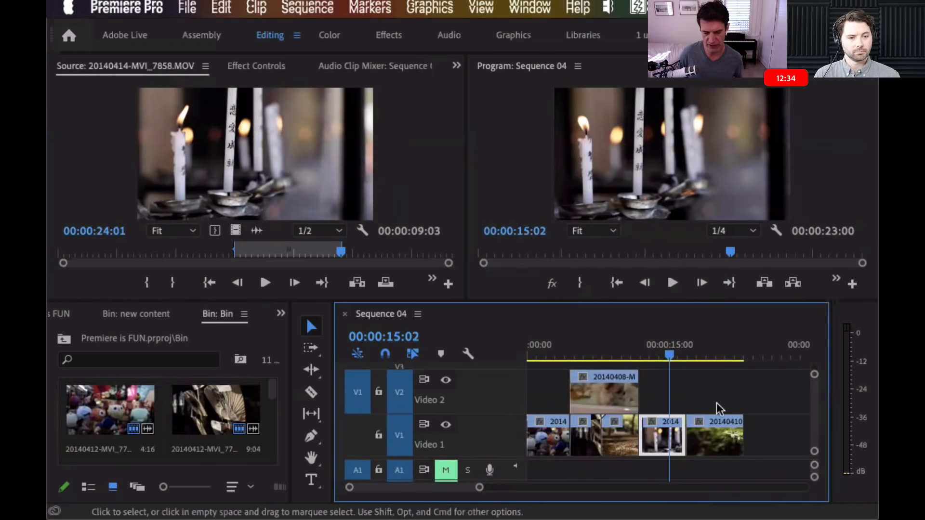
{"action": "key", "text": "super+z"}
{"action": "left_click_drag", "start_coordinate": [716, 440], "coordinate": [657, 436]}
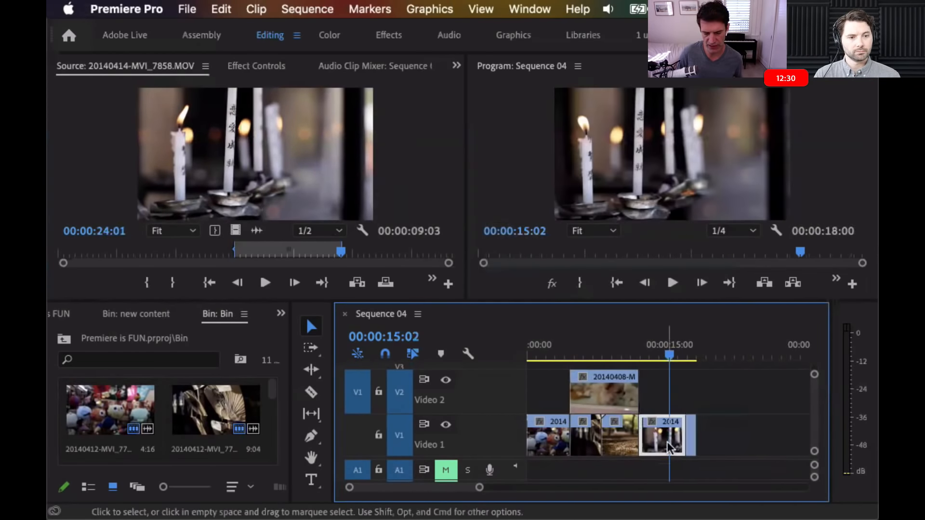
{"action": "key", "text": "super+z"}
Rearrange the candle clip ahead of the leaves clip on V1 and trim the leaves clip's end to 00:00:22:01
{"action": "left_click_drag", "start_coordinate": [720, 439], "coordinate": [669, 439]}
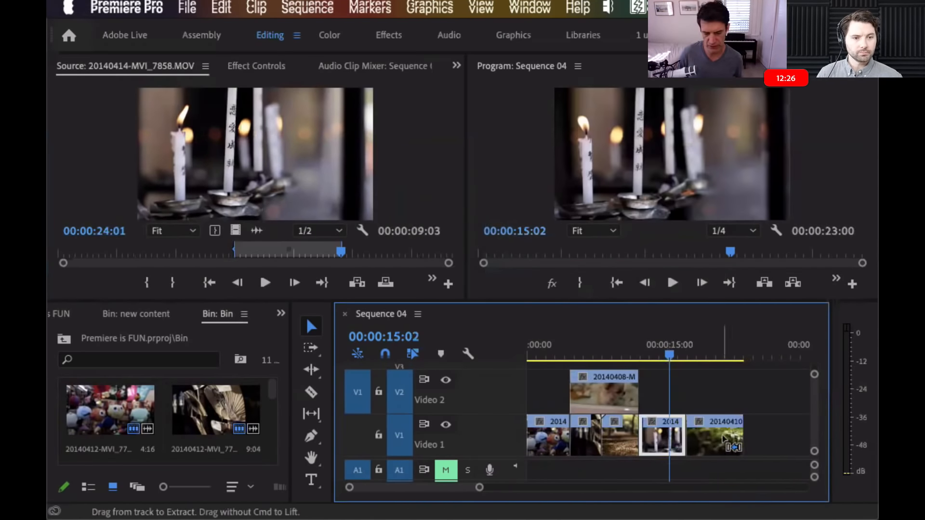
{"action": "left_click", "coordinate": [739, 396]}
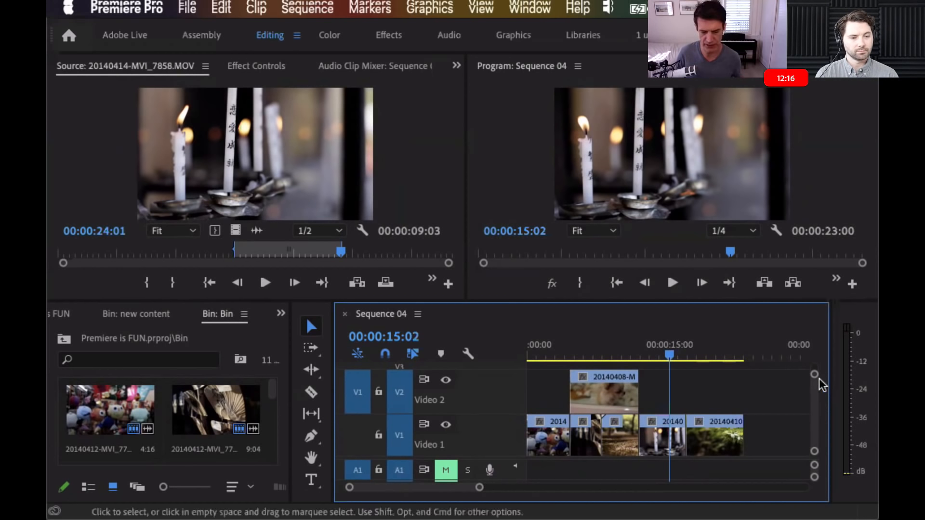
{"action": "left_click_drag", "start_coordinate": [749, 437], "coordinate": [733, 438]}
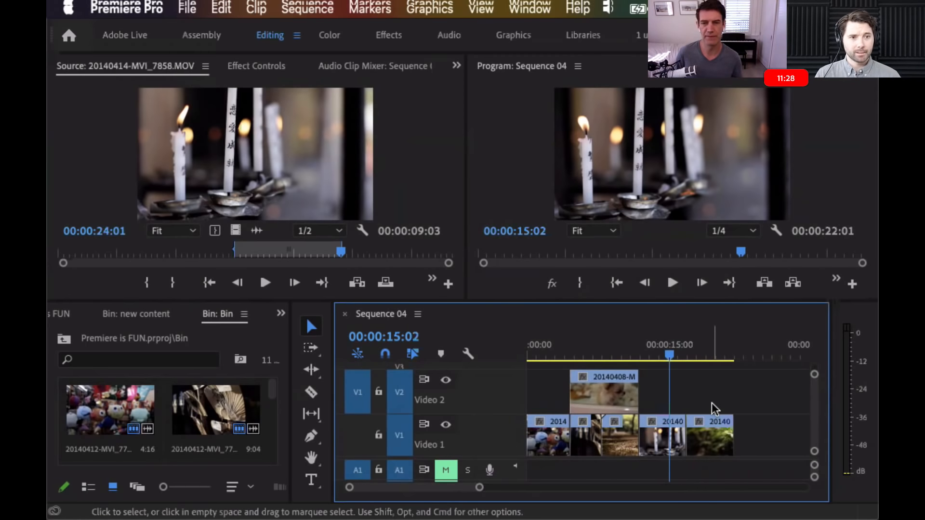
Play a few seconds of 20140414-MVI_7858.MOV in the Source Monitor, starting from 00:00:03:20, and listen to its audio
{"action": "left_click", "coordinate": [412, 108]}
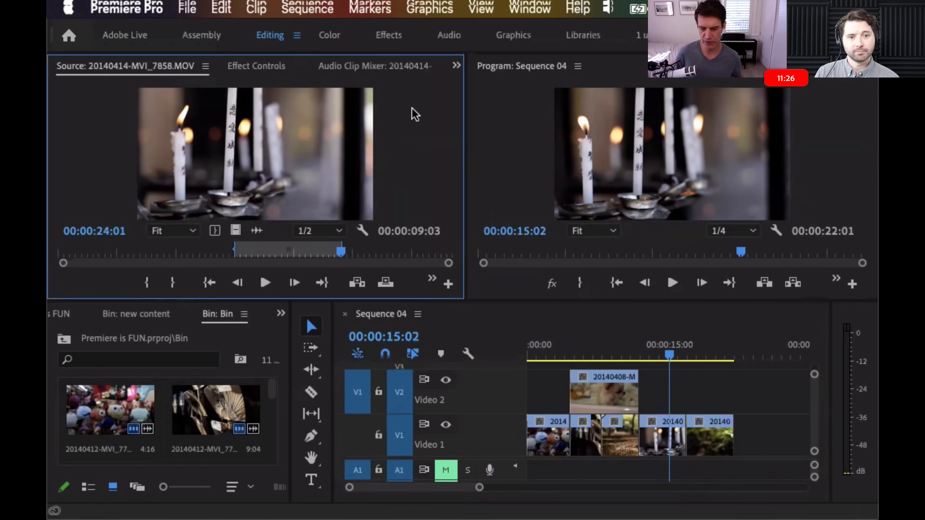
{"action": "key", "text": "Home"}
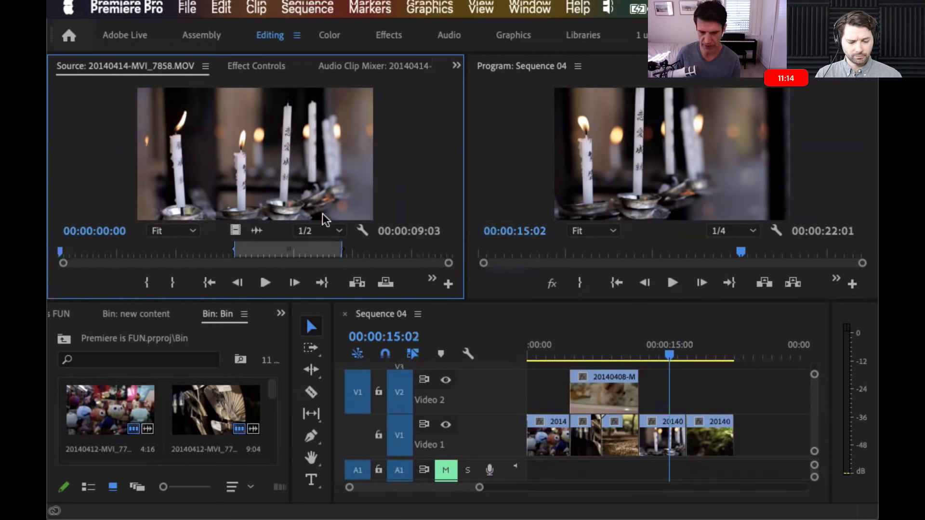
{"action": "left_click", "coordinate": [128, 252]}
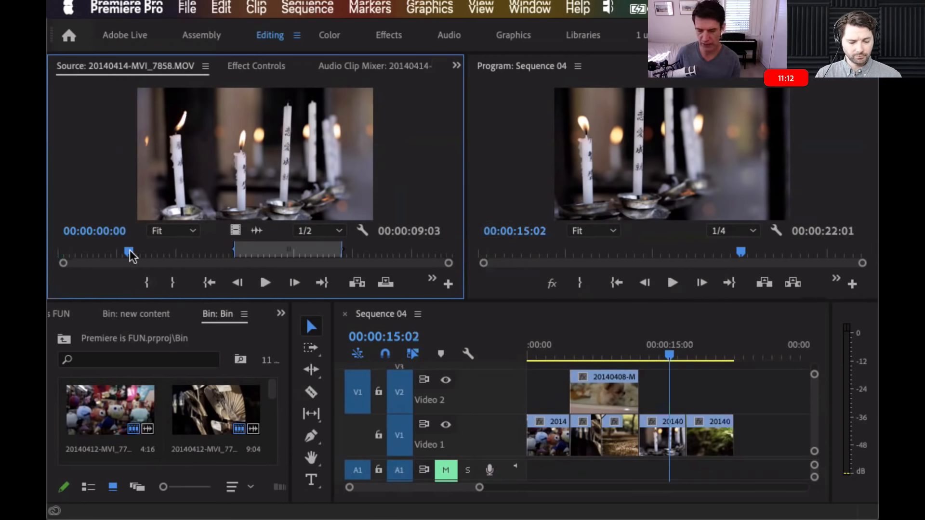
{"action": "left_click_drag", "start_coordinate": [128, 252], "coordinate": [104, 252]}
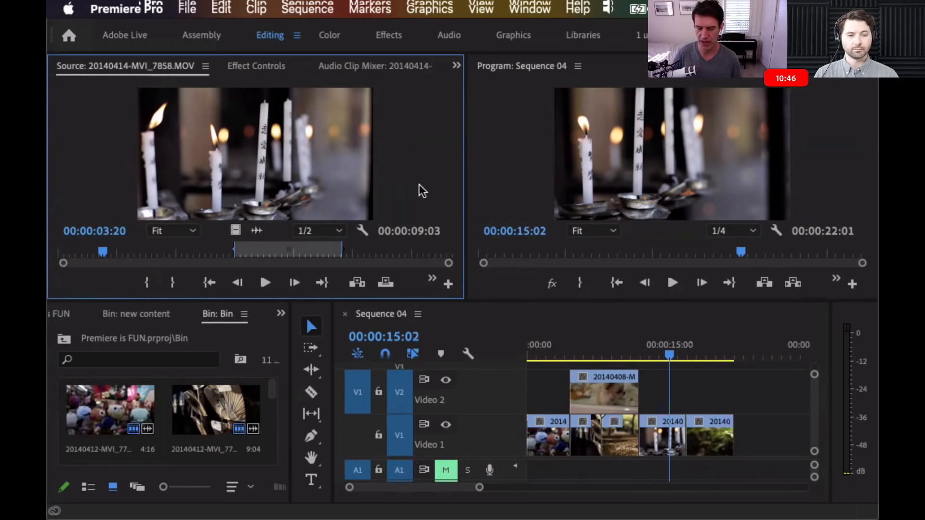
{"action": "key", "text": "space"}
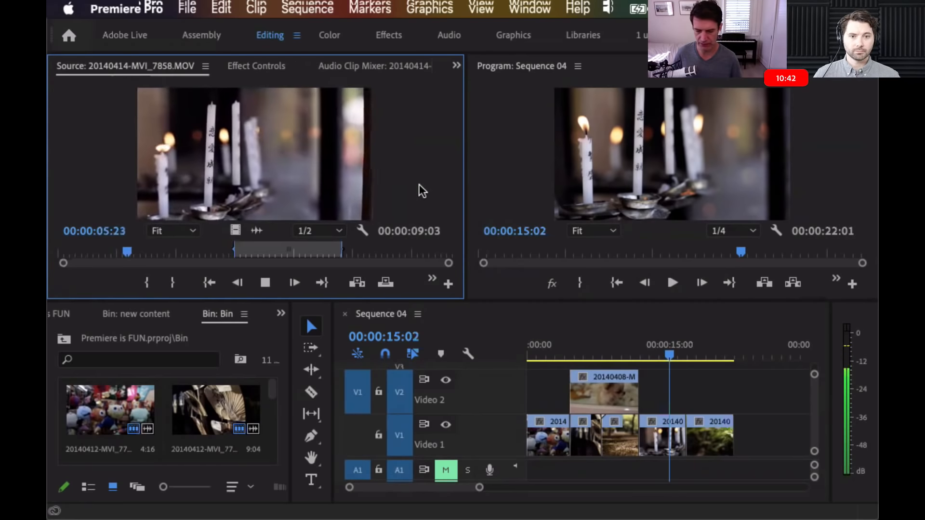
{"action": "key", "text": "space"}
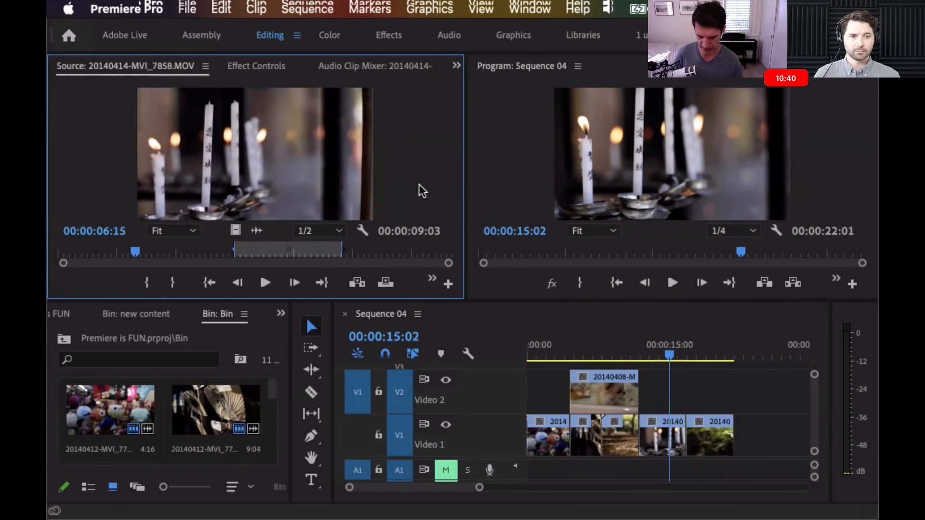
Reveal the candle clip in the bin and disable its left and right source audio channels in the Modify Clip settings
{"action": "key", "text": "shift+f"}
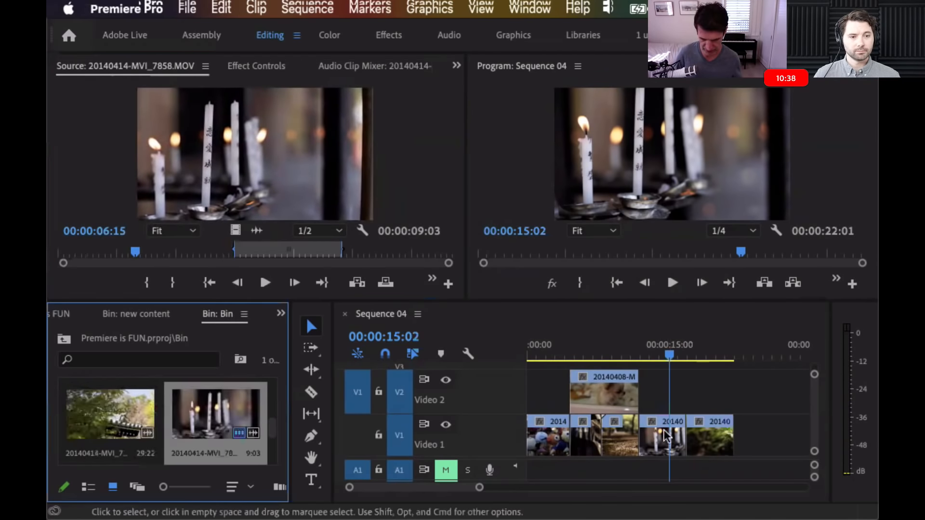
{"action": "key", "text": "shift+g"}
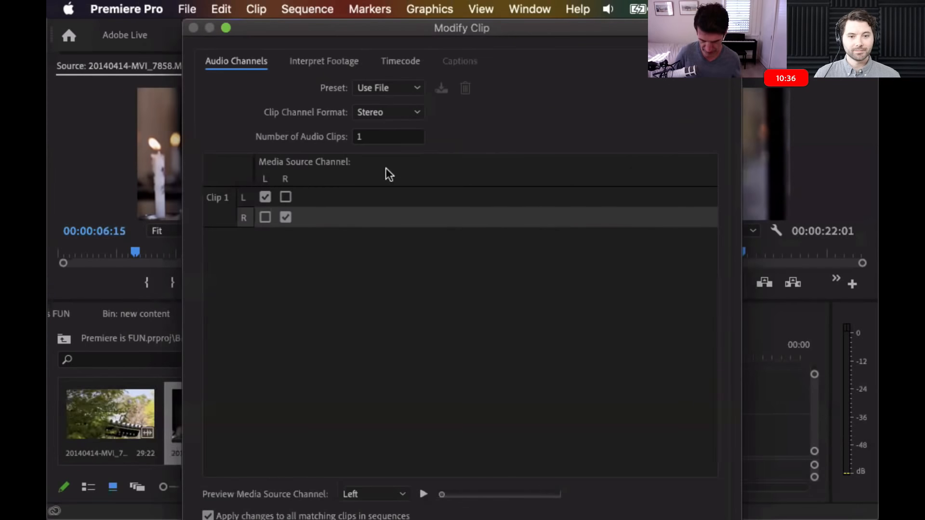
{"action": "left_click", "coordinate": [384, 87]}
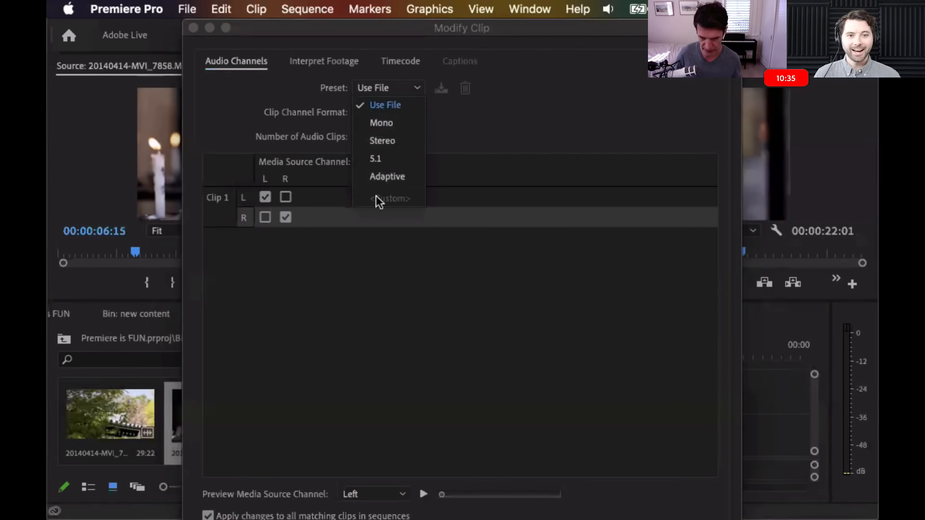
{"action": "left_click", "coordinate": [266, 198]}
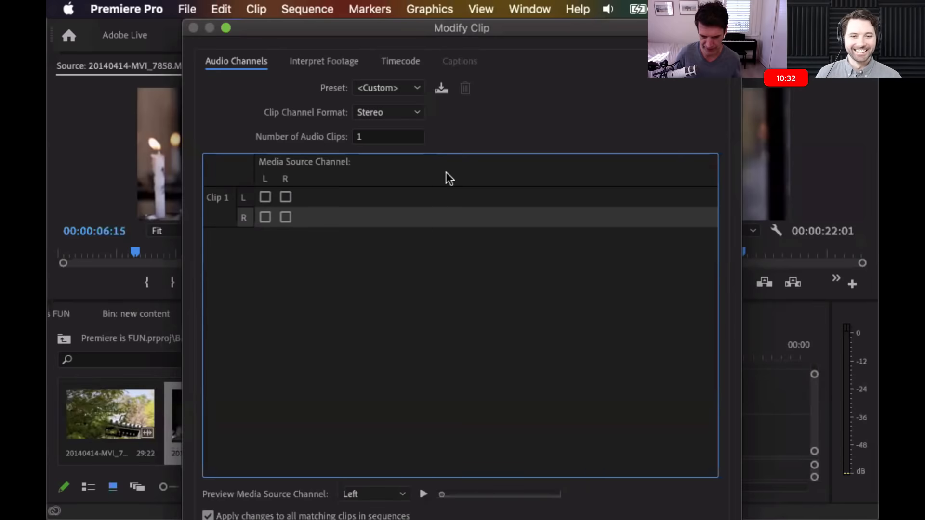
{"action": "key", "text": "Escape"}
Play 20140414-MVI_7858.MOV in the Source Monitor to check its audio, including a playback from the clip's start
{"action": "left_click", "coordinate": [412, 181]}
{"action": "key", "text": "space"}
{"action": "key", "text": "space"}
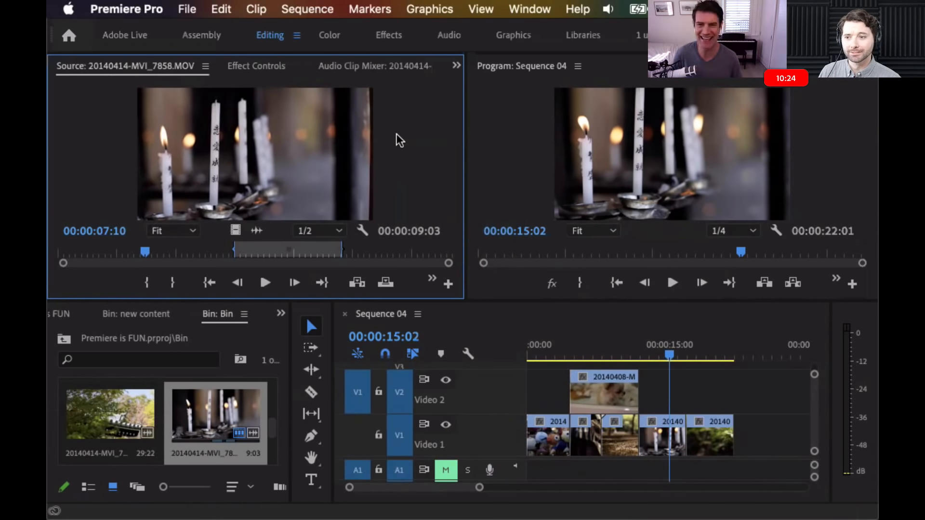
{"action": "key", "text": "Home"}
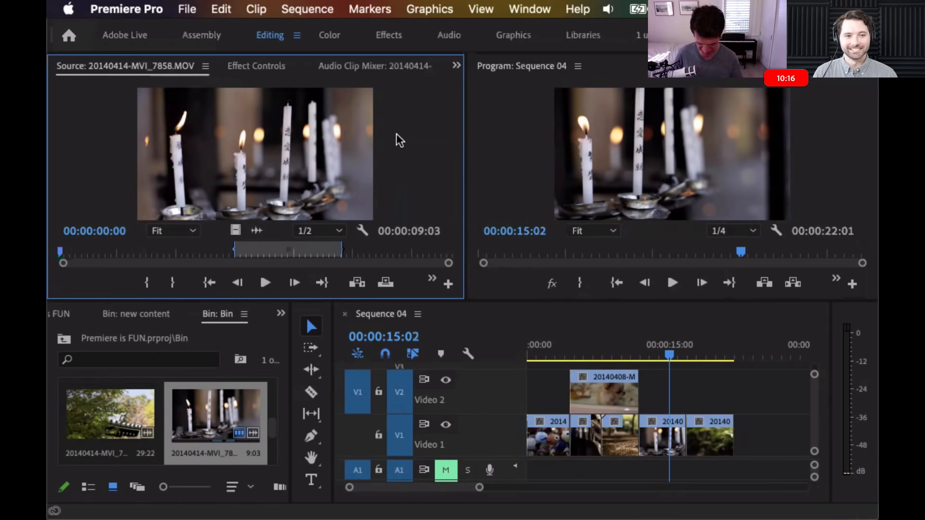
{"action": "key", "text": "space"}
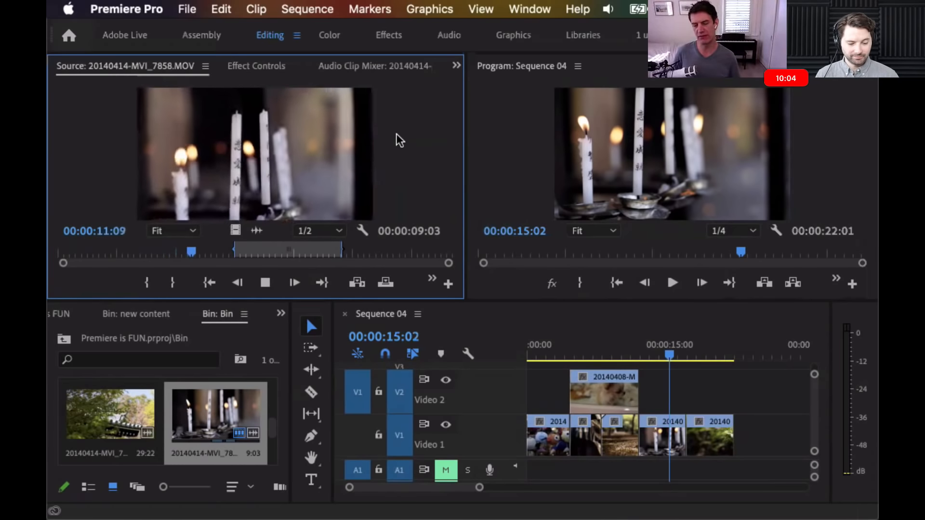
{"action": "key", "text": "space"}
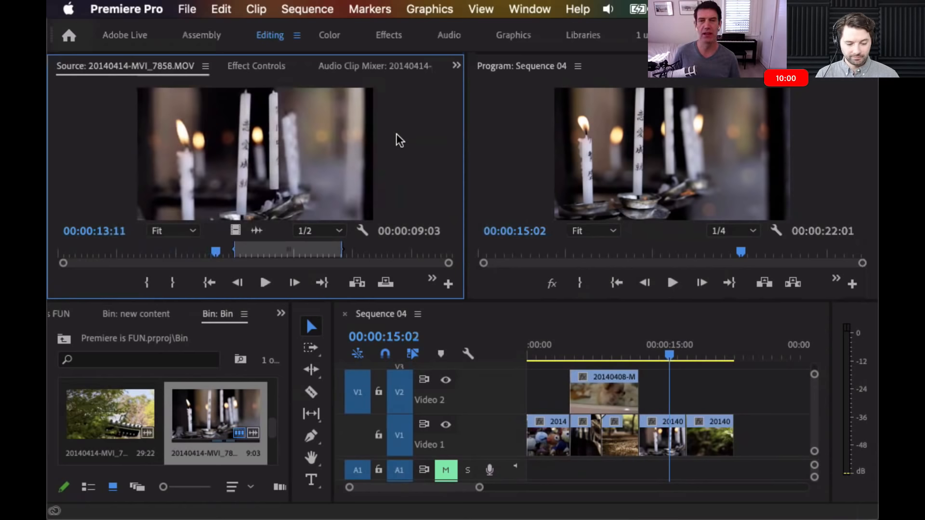
Shuttle 20140414-MVI_7858.MOV backward in the Source Monitor, stop it, and shuttle forward at increasing speeds
{"action": "key", "text": "j"}
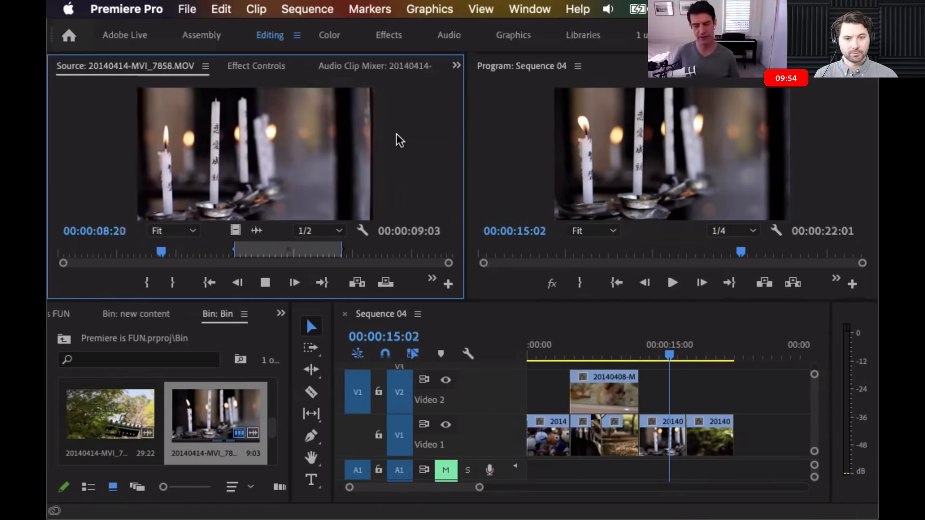
{"action": "key", "text": "k"}
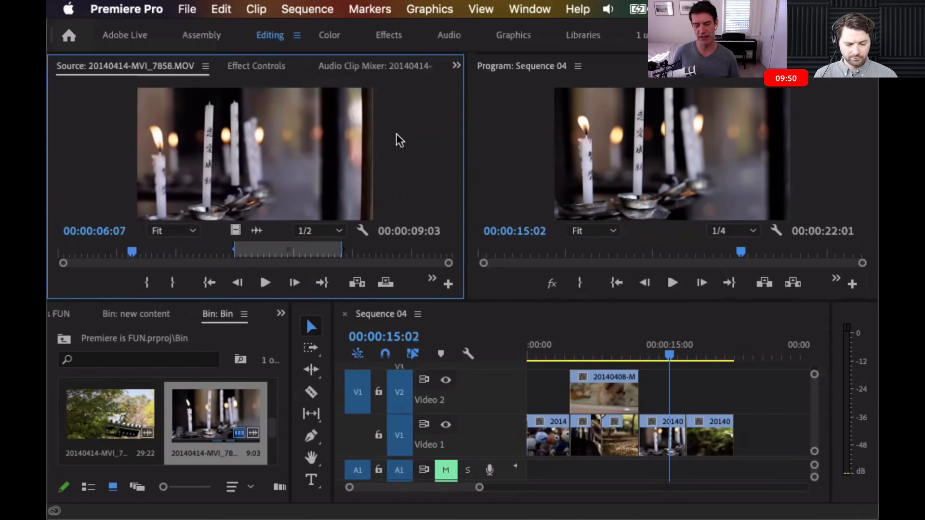
{"action": "key", "text": "l"}
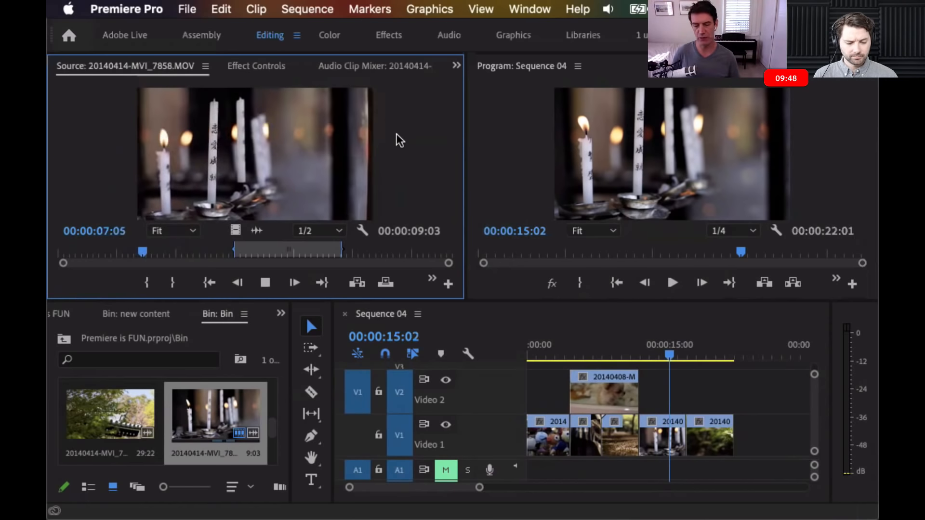
{"action": "key", "text": "l"}
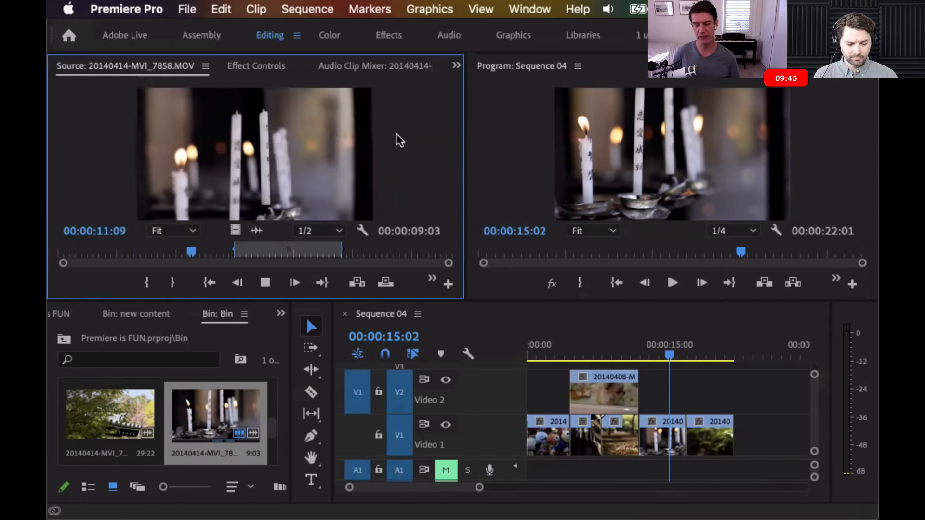
{"action": "key", "text": "l"}
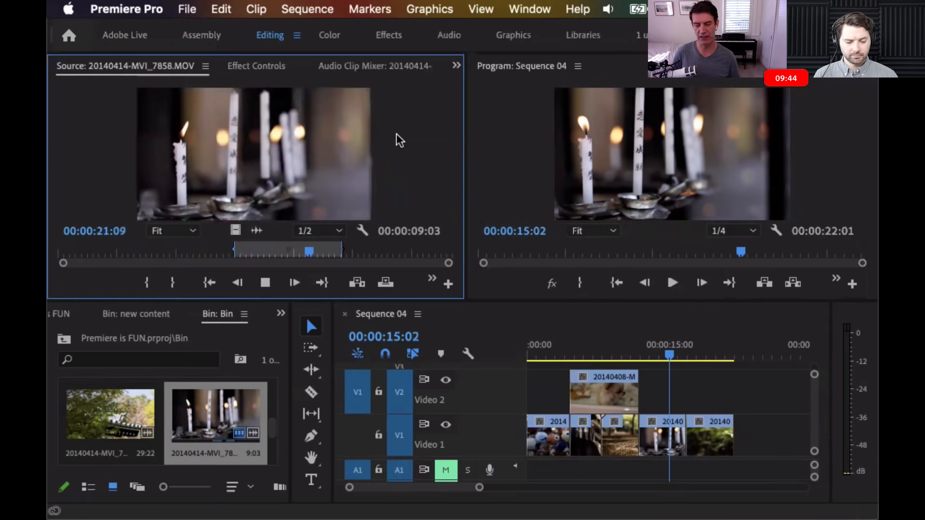
Slow the forward shuttle of the candle source clip and bring it into reverse playback
{"action": "key", "text": "j"}
{"action": "key", "text": "j"}
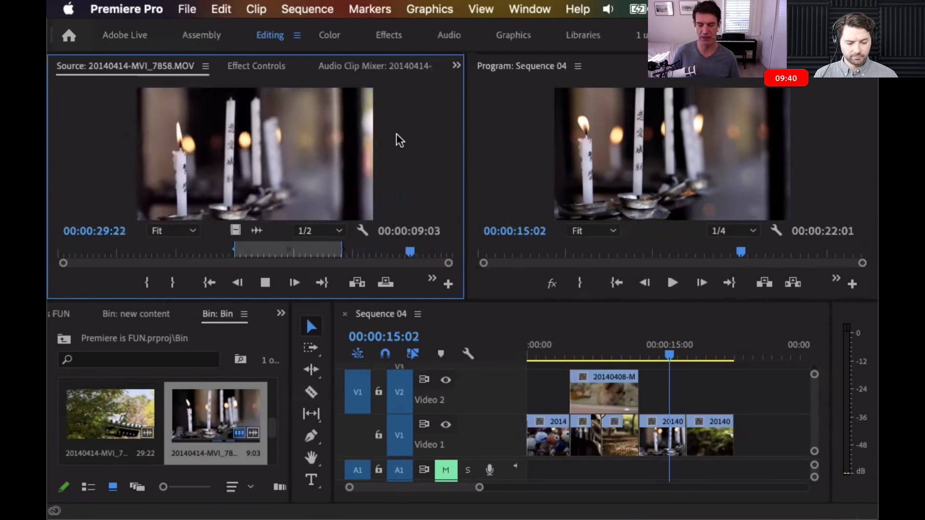
{"action": "key", "text": "j"}
{"action": "key", "text": "j"}
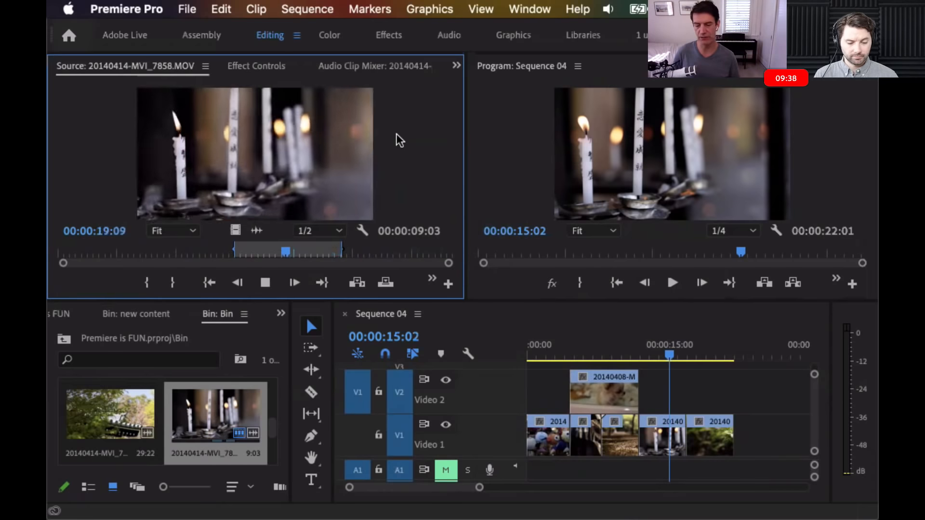
Stop the candle source clip, fast-forward through it, and shuttle it in reverse, including at slow speed
{"action": "key", "text": "k"}
{"action": "key", "text": "l"}
{"action": "key", "text": "l"}
{"action": "key", "text": "l"}
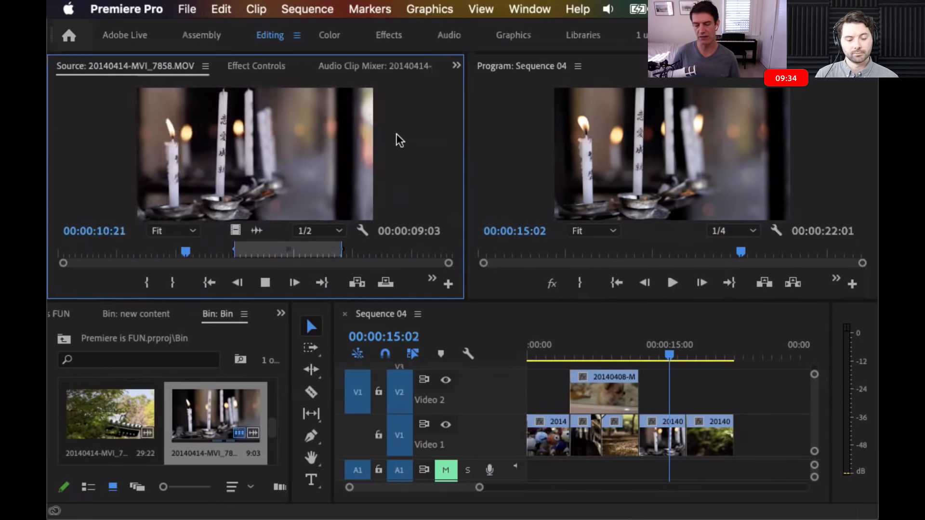
{"action": "key", "text": "k"}
{"action": "key", "text": "shift+j"}
{"action": "key", "text": "k"}
{"action": "key", "text": "j"}
{"action": "key", "text": "j"}
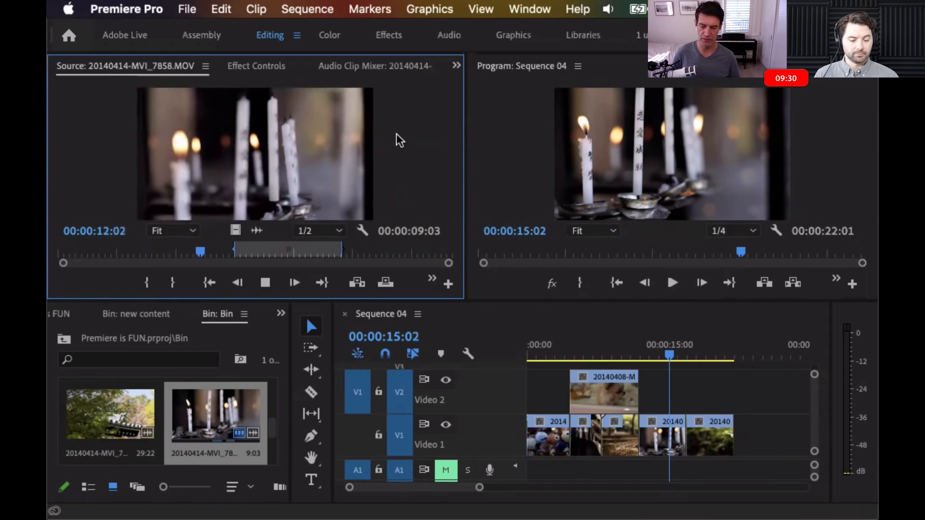
{"action": "key", "text": "k"}
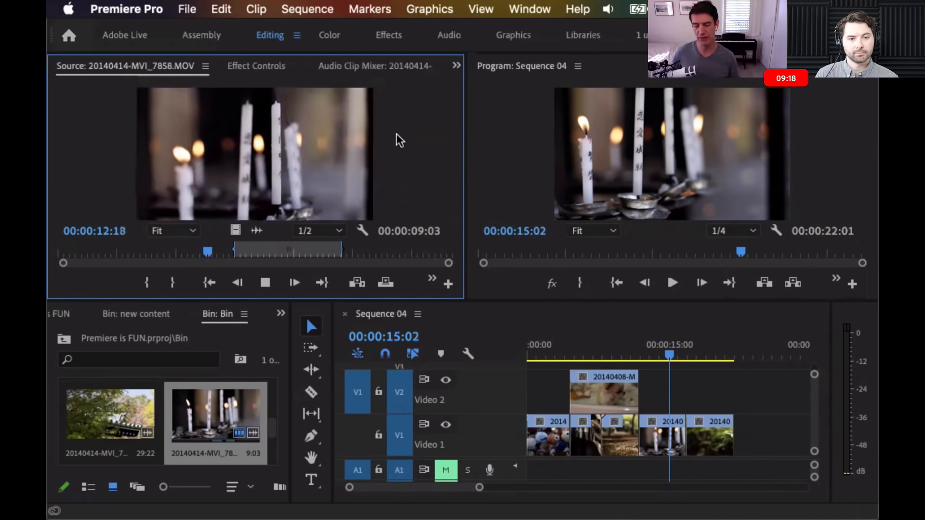
Play the candle source clip forward from 00:00:13:03 at normal speed and stop it at 00:00:25:01
{"action": "key", "text": "space"}
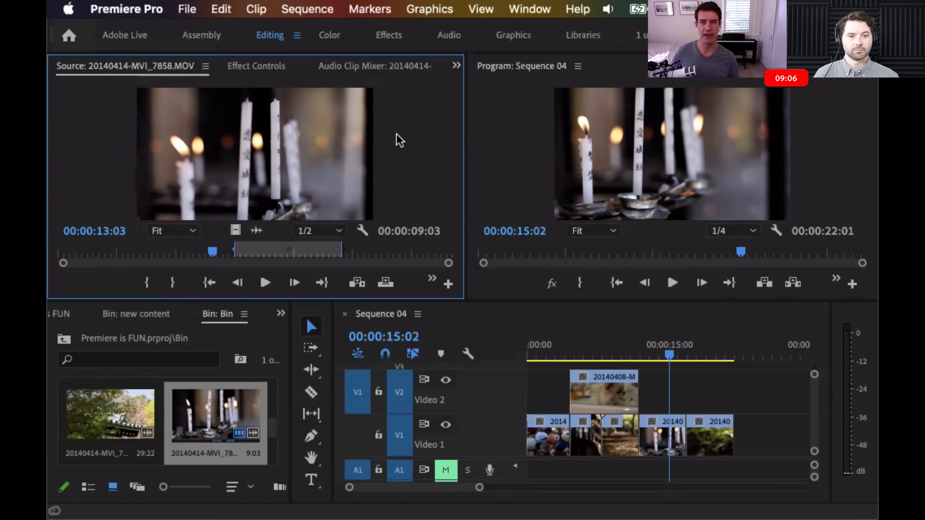
{"action": "key", "text": "space"}
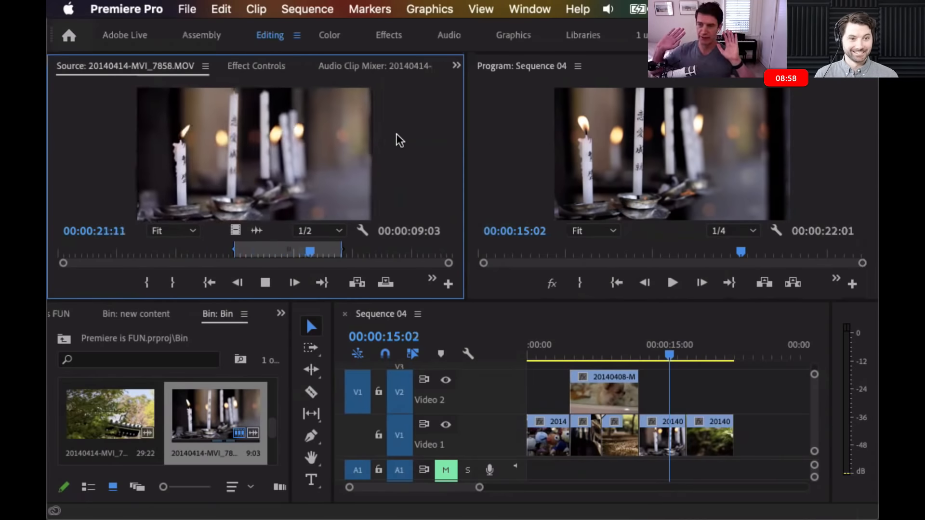
{"action": "key", "text": "space"}
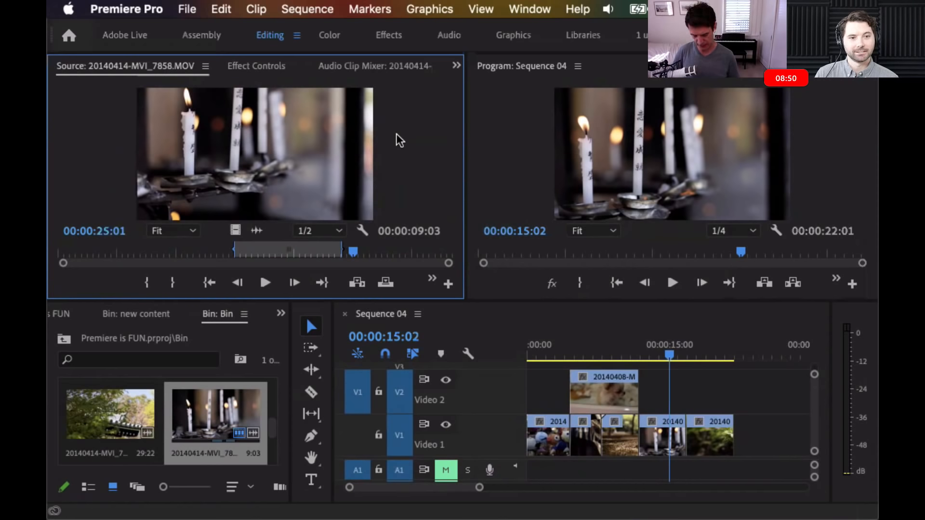
Shuttle the candle source clip backward and mark a new In point at 00:00:16:17
{"action": "key", "text": "j"}
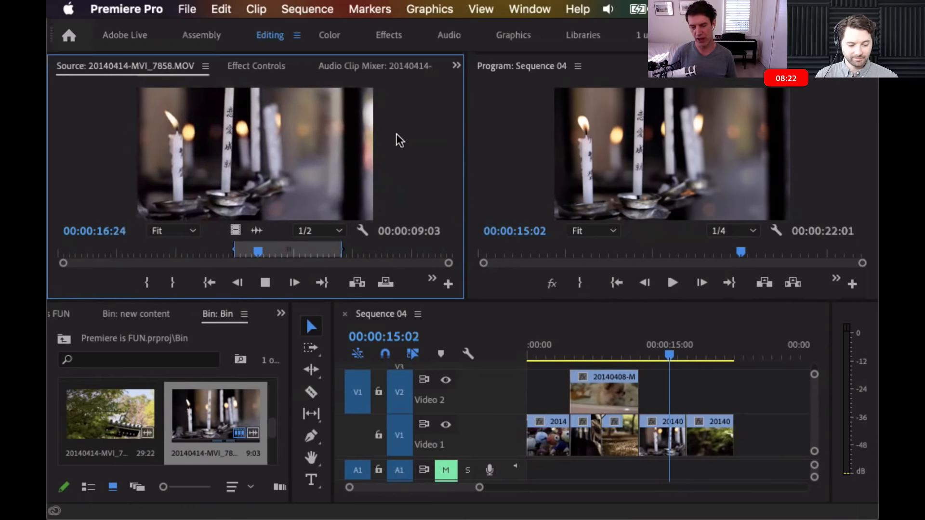
{"action": "key", "text": "i"}
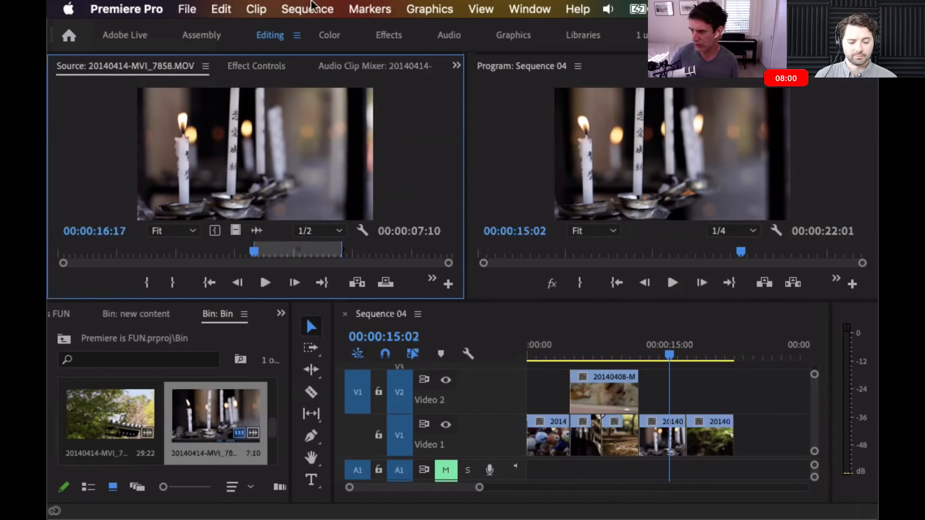
Move the Sequence 04 playhead to 00:00:16:20, just before the end of the candle clip on V1
{"action": "left_click", "coordinate": [706, 386]}
{"action": "left_click", "coordinate": [681, 355]}
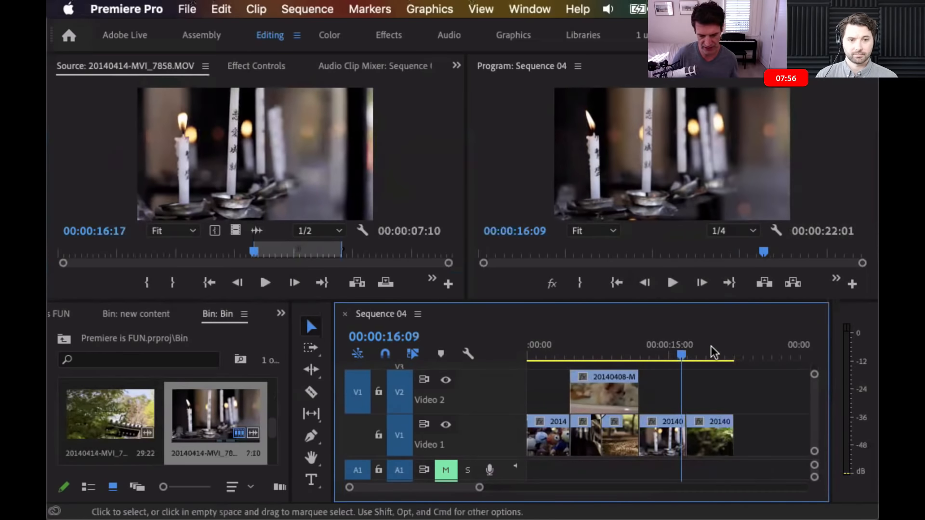
{"action": "key", "text": "="}
{"action": "key", "text": "="}
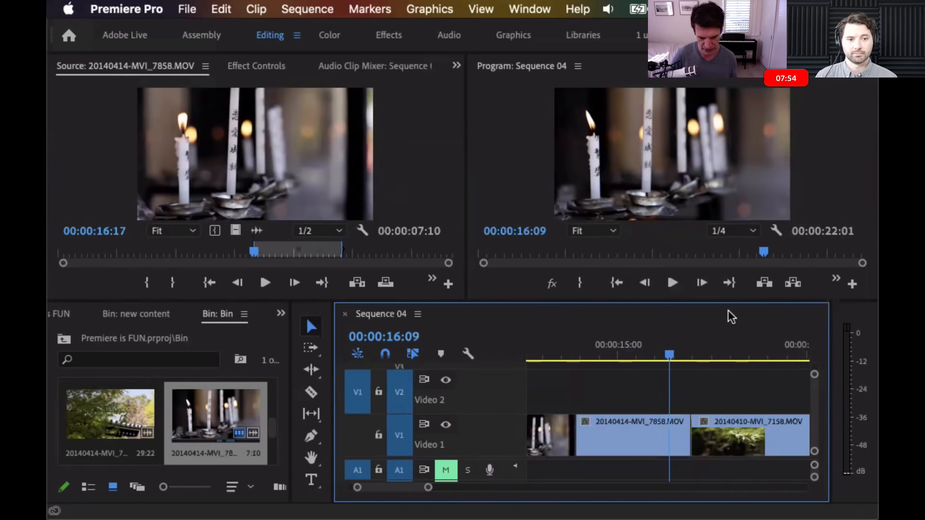
{"action": "left_click_drag", "start_coordinate": [674, 355], "coordinate": [686, 355]}
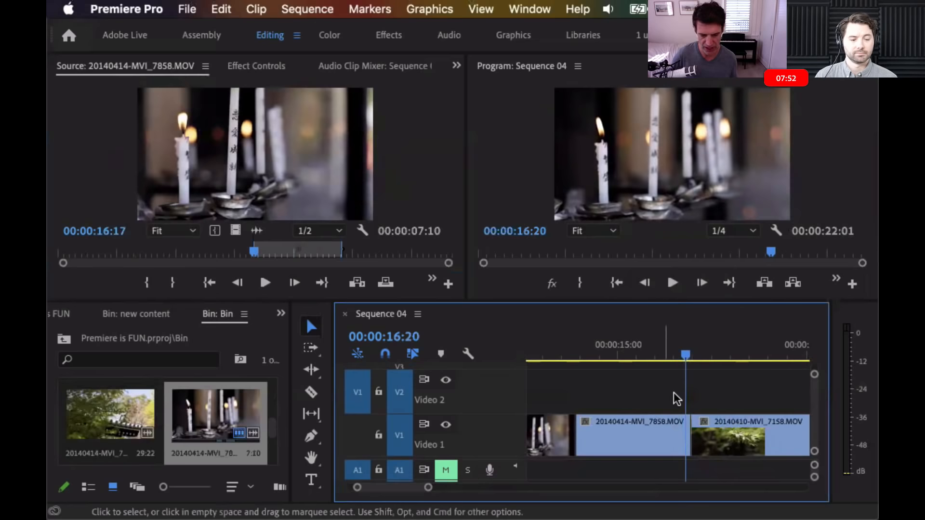
Maximize the Sequence 04 timeline and magnify the cut between the candle and leaves clips on V1
{"action": "key", "text": "backslash"}
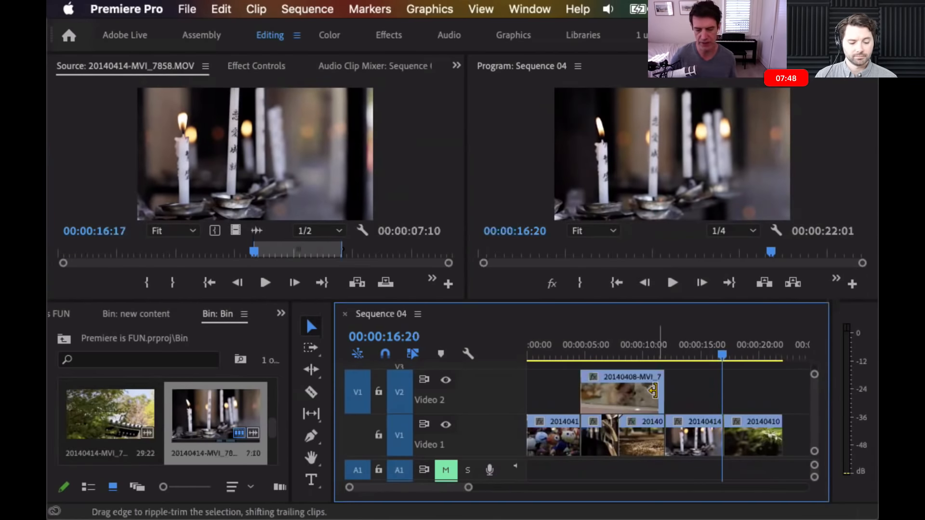
{"action": "key", "text": "grave"}
{"action": "key", "text": "backslash"}
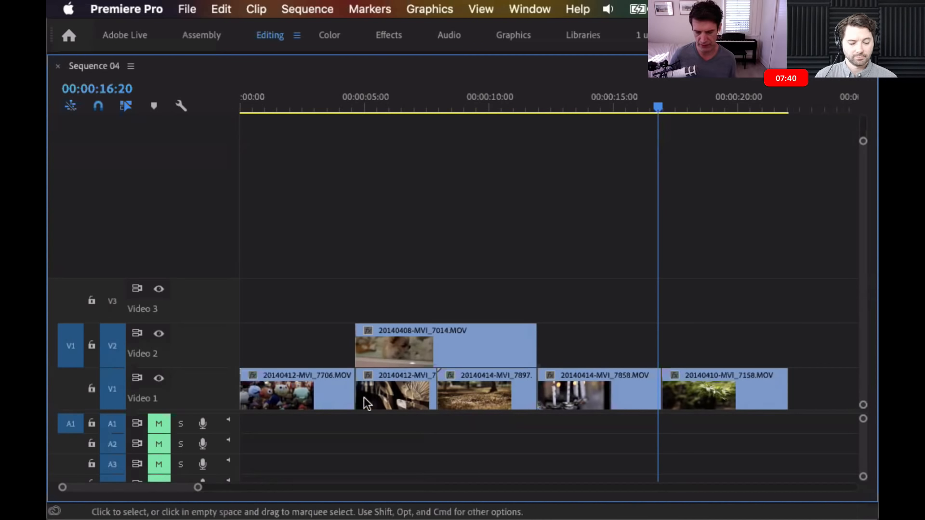
{"action": "key", "text": "="}
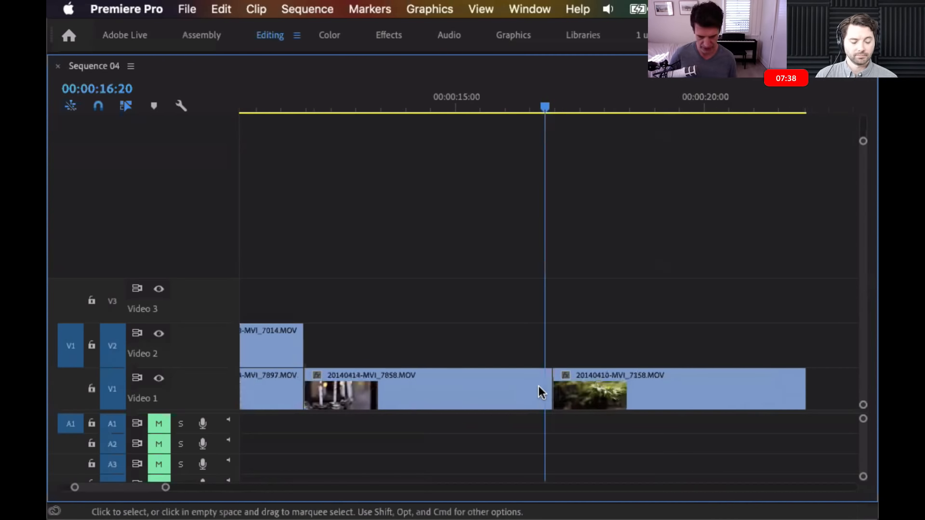
{"action": "key", "text": "="}
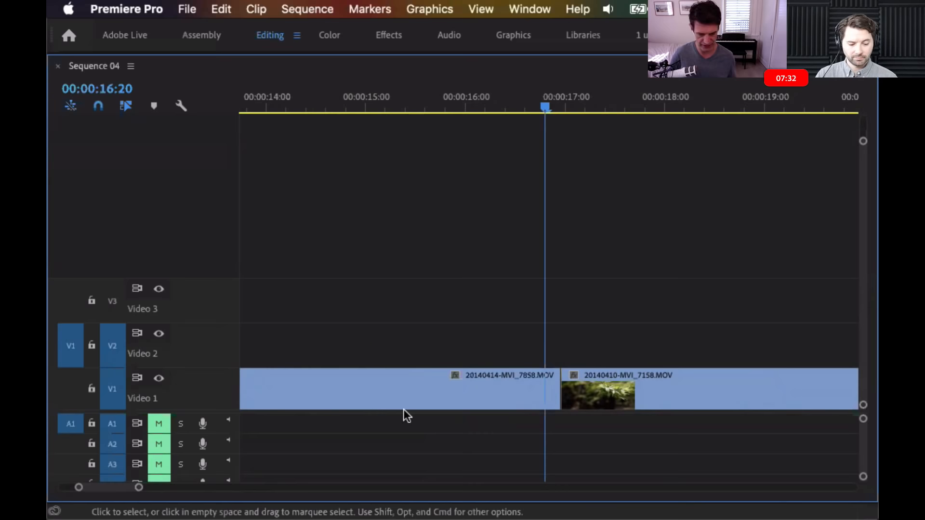
Turn the timeline's Show Video Thumbnails display option off and back on
{"action": "left_click", "coordinate": [180, 105]}
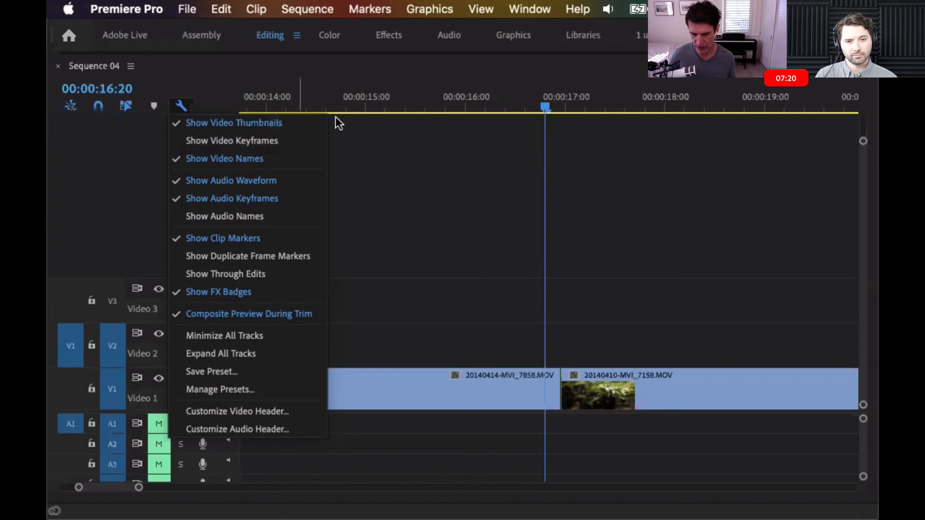
{"action": "left_click", "coordinate": [291, 123]}
{"action": "left_click", "coordinate": [181, 106]}
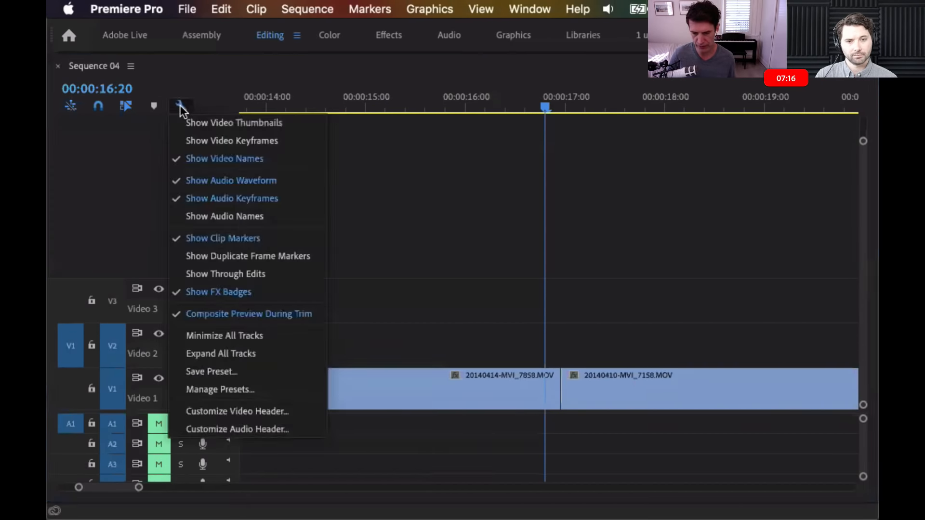
{"action": "left_click", "coordinate": [260, 123]}
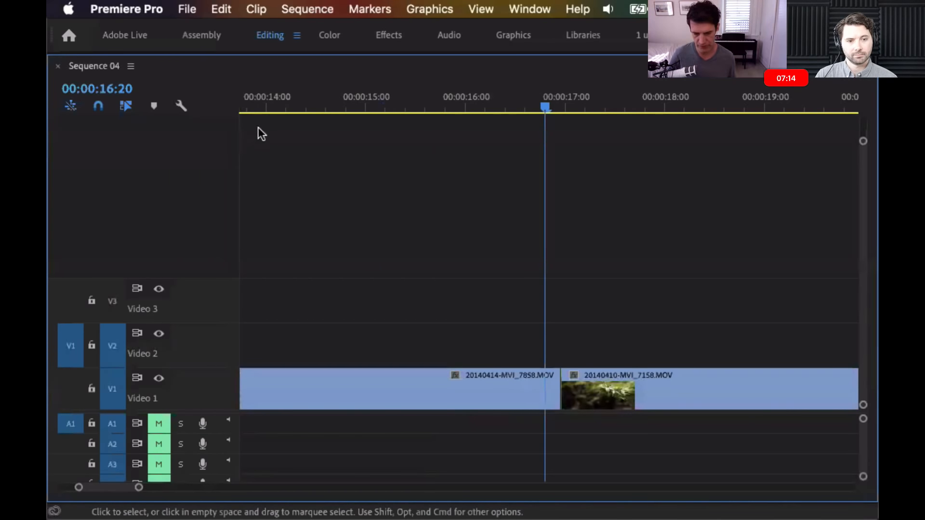
Turn the timeline's Show Video Names display option off and back on
{"action": "left_click", "coordinate": [189, 107]}
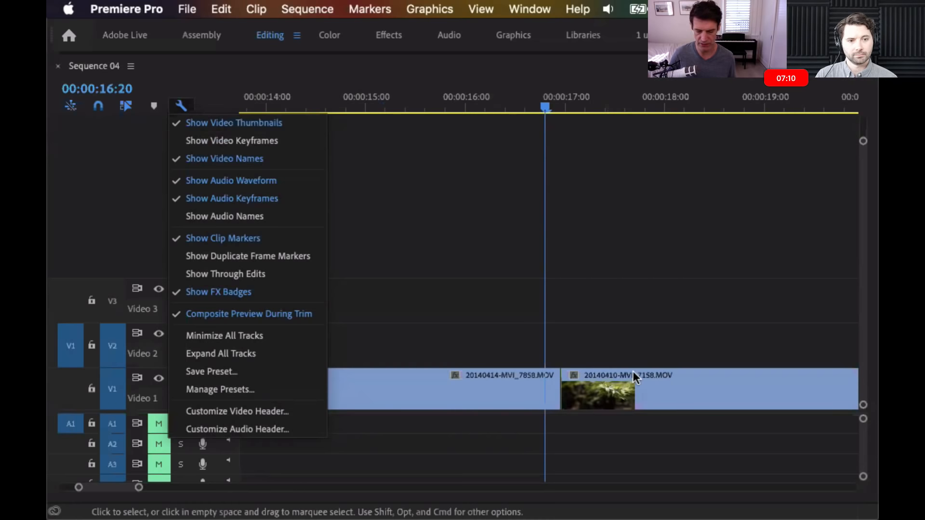
{"action": "left_click", "coordinate": [258, 158]}
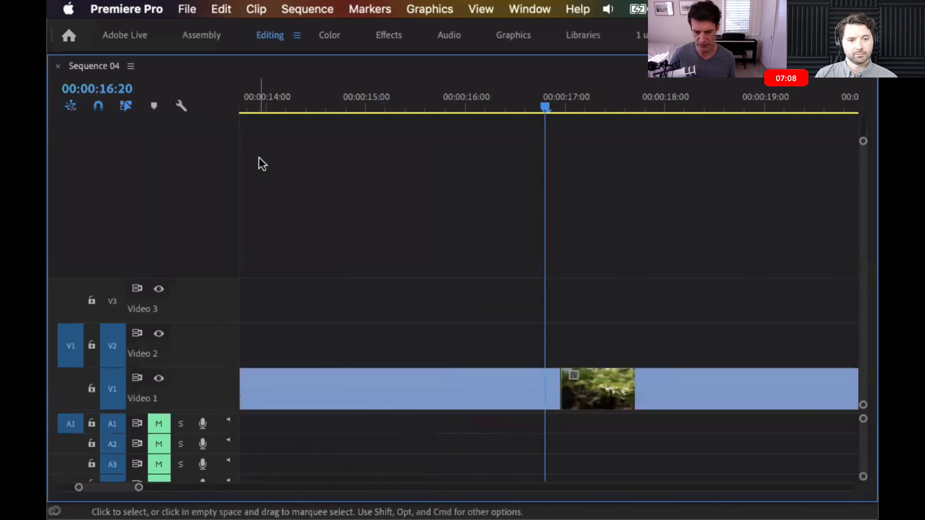
{"action": "left_click", "coordinate": [181, 107]}
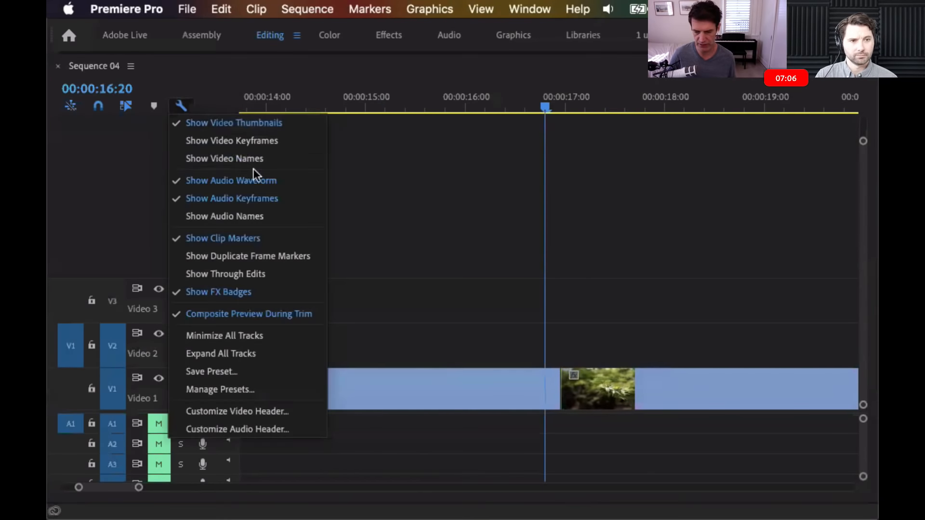
{"action": "left_click", "coordinate": [256, 160]}
{"action": "left_click", "coordinate": [181, 106]}
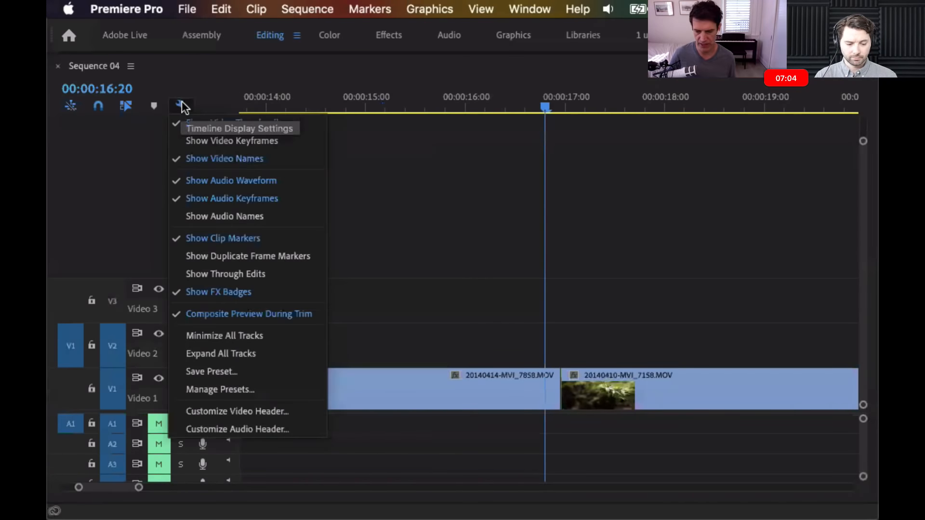
{"action": "left_click", "coordinate": [439, 231]}
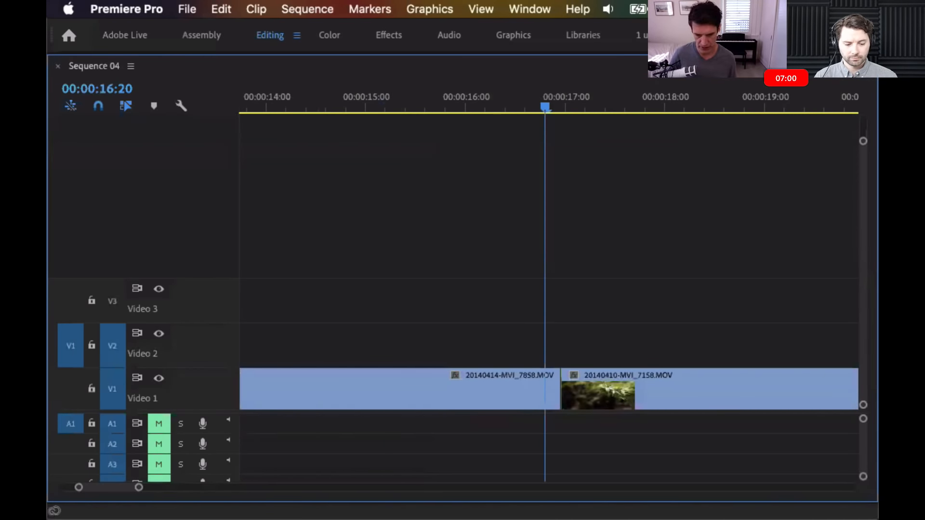
Set the Sequence 04 timeline clips to display Video Head and Tail Thumbnails
{"action": "left_click", "coordinate": [129, 66]}
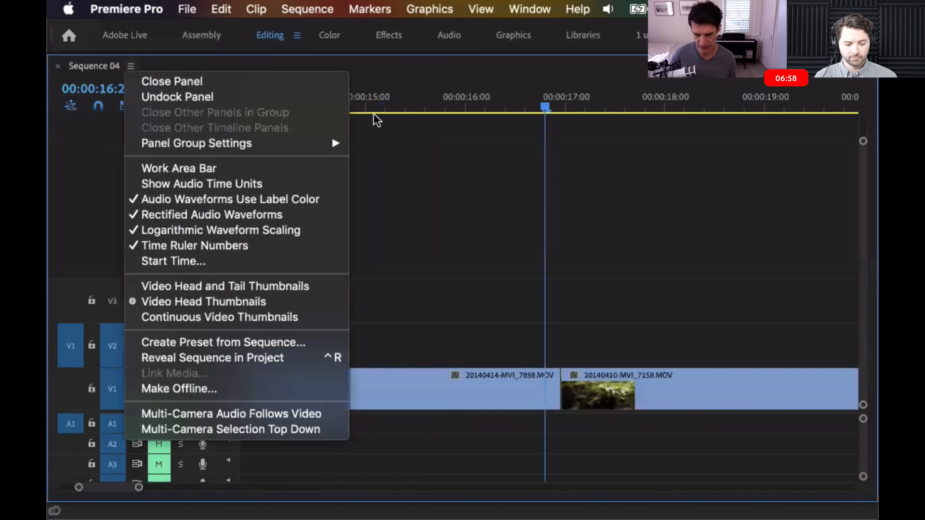
{"action": "left_click", "coordinate": [432, 154]}
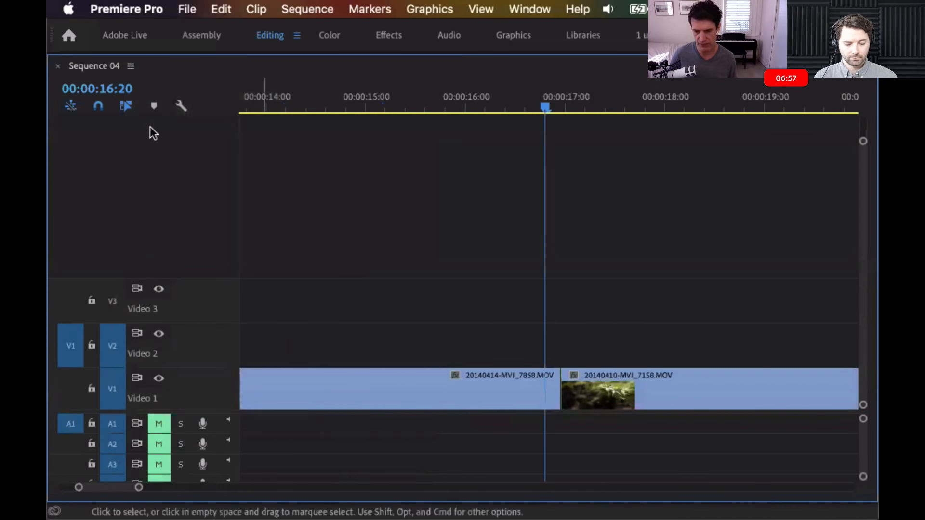
{"action": "left_click", "coordinate": [132, 66]}
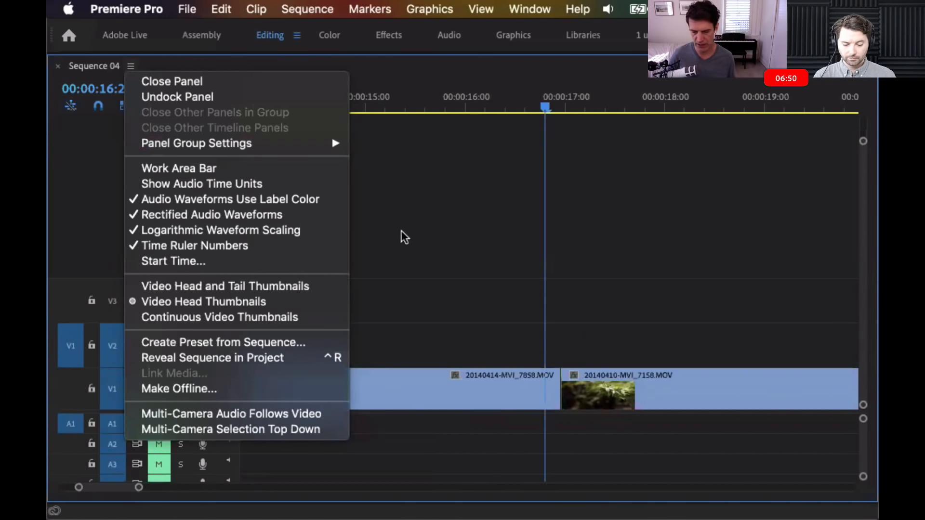
{"action": "left_click", "coordinate": [302, 289]}
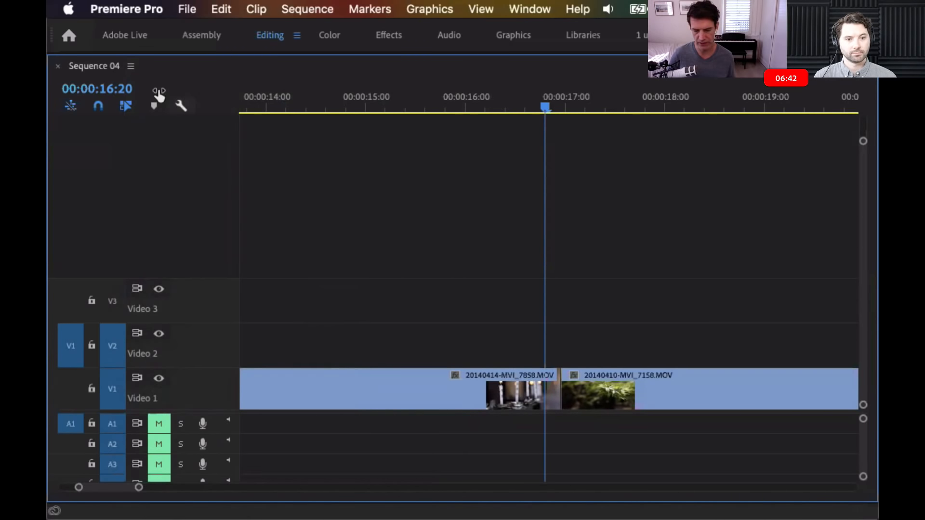
Switch the timeline clips to Continuous Video Thumbnails, inspect them along the edit, and fit the whole sequence in view
{"action": "left_click", "coordinate": [131, 66]}
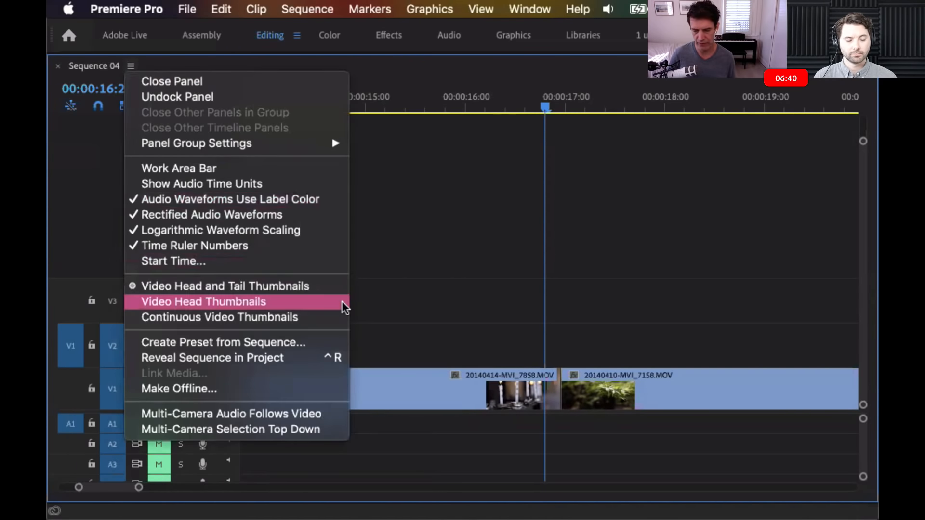
{"action": "left_click", "coordinate": [306, 318]}
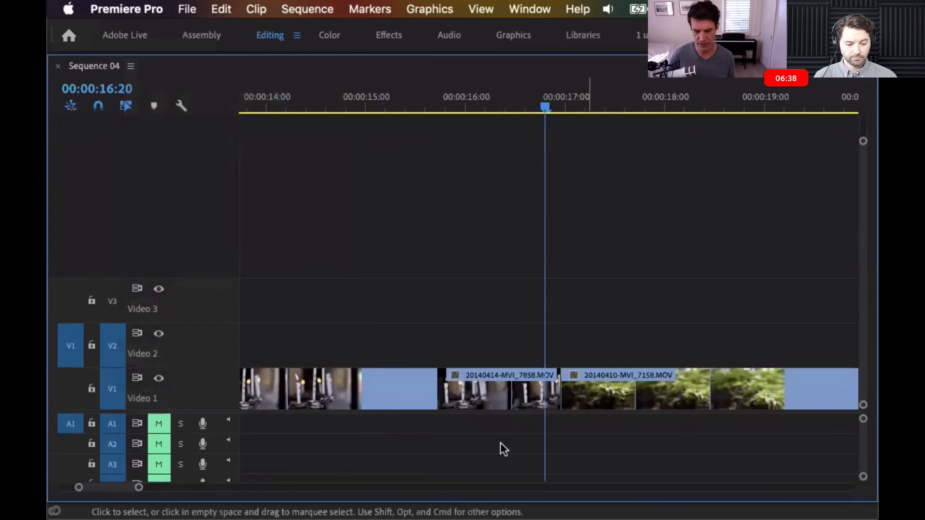
{"action": "scroll", "coordinate": [621, 429], "scroll_direction": "right", "scroll_amount": 5}
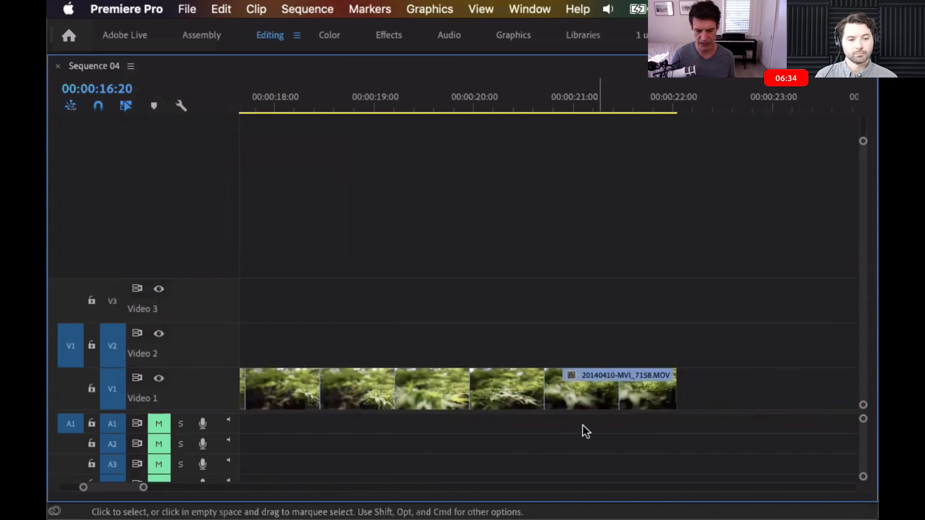
{"action": "scroll", "coordinate": [556, 414], "scroll_direction": "left", "scroll_amount": 3}
{"action": "scroll", "coordinate": [556, 414], "scroll_direction": "left", "scroll_amount": 20}
{"action": "scroll", "coordinate": [556, 414], "scroll_direction": "down", "scroll_amount": 3}
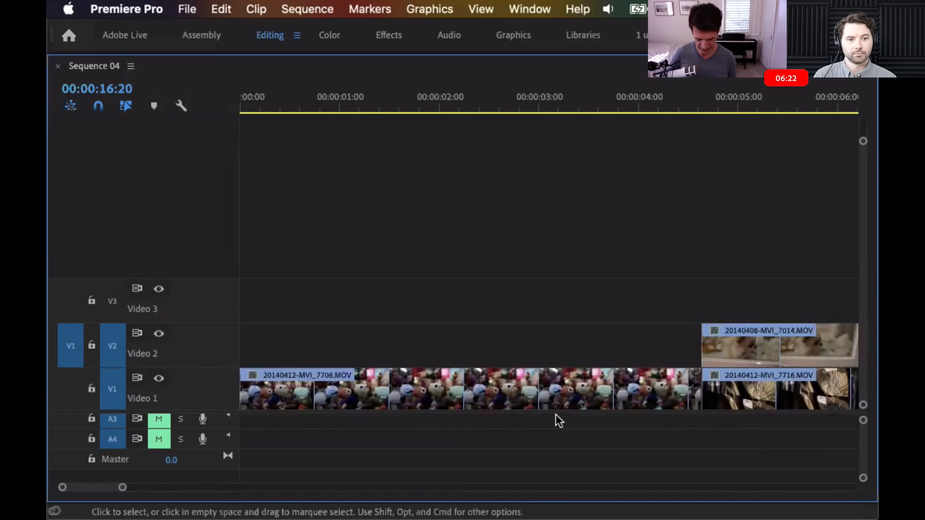
{"action": "key", "text": "backslash"}
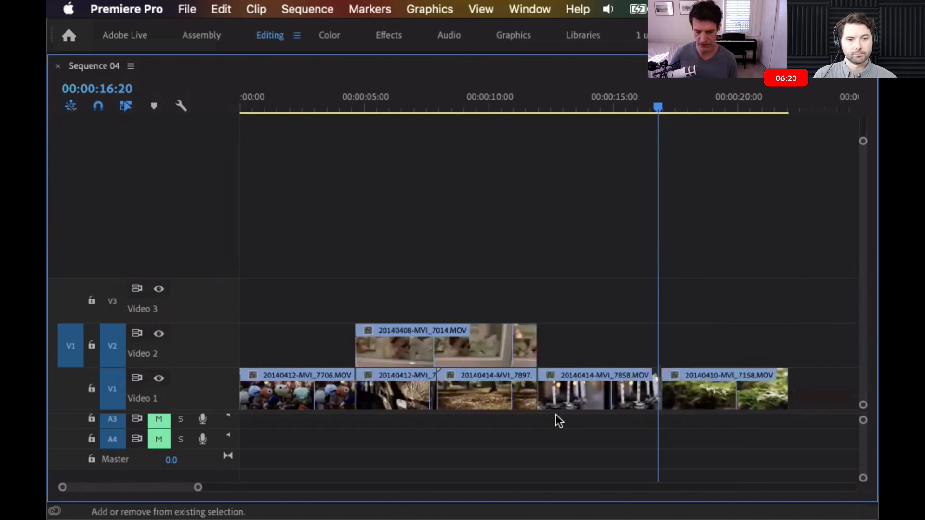